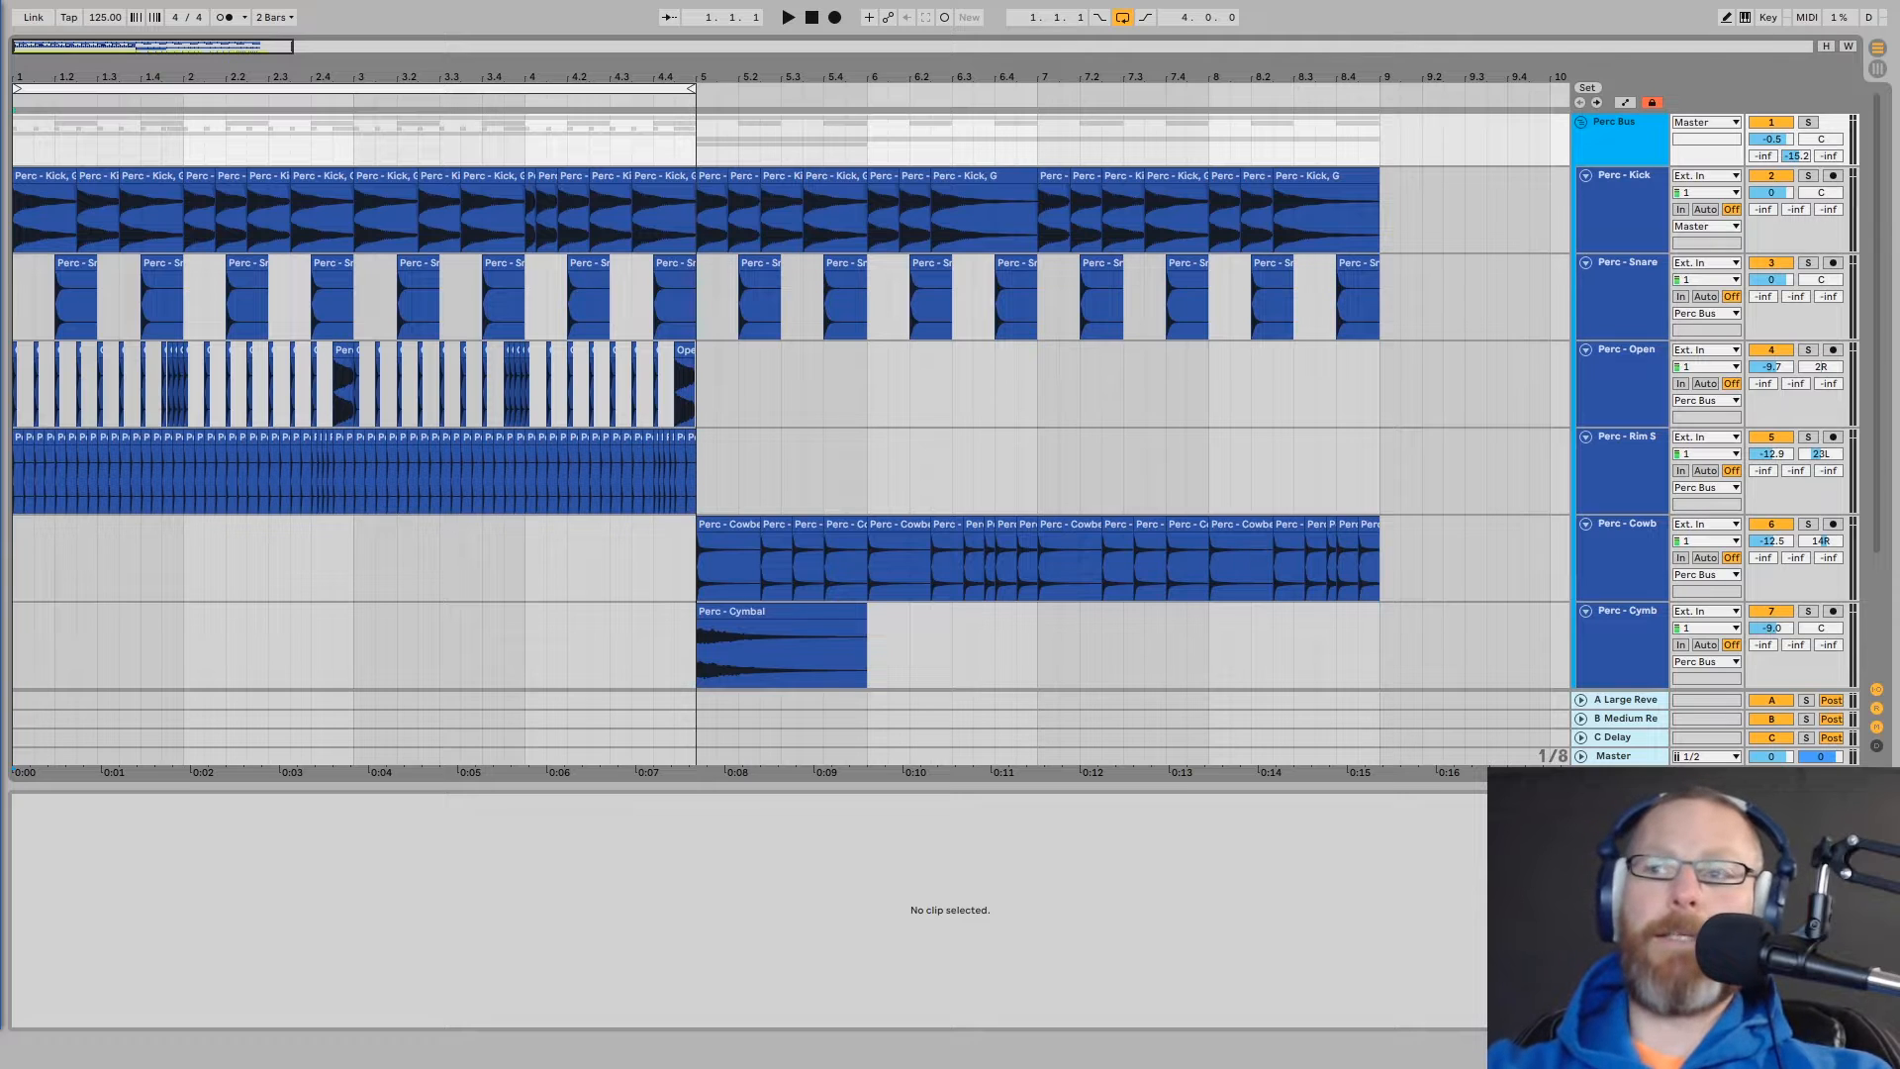
Audition the four-bar percussion loop, and solo the Vox Bus to hear its vocal on its own
{"action": "key", "text": "space"}
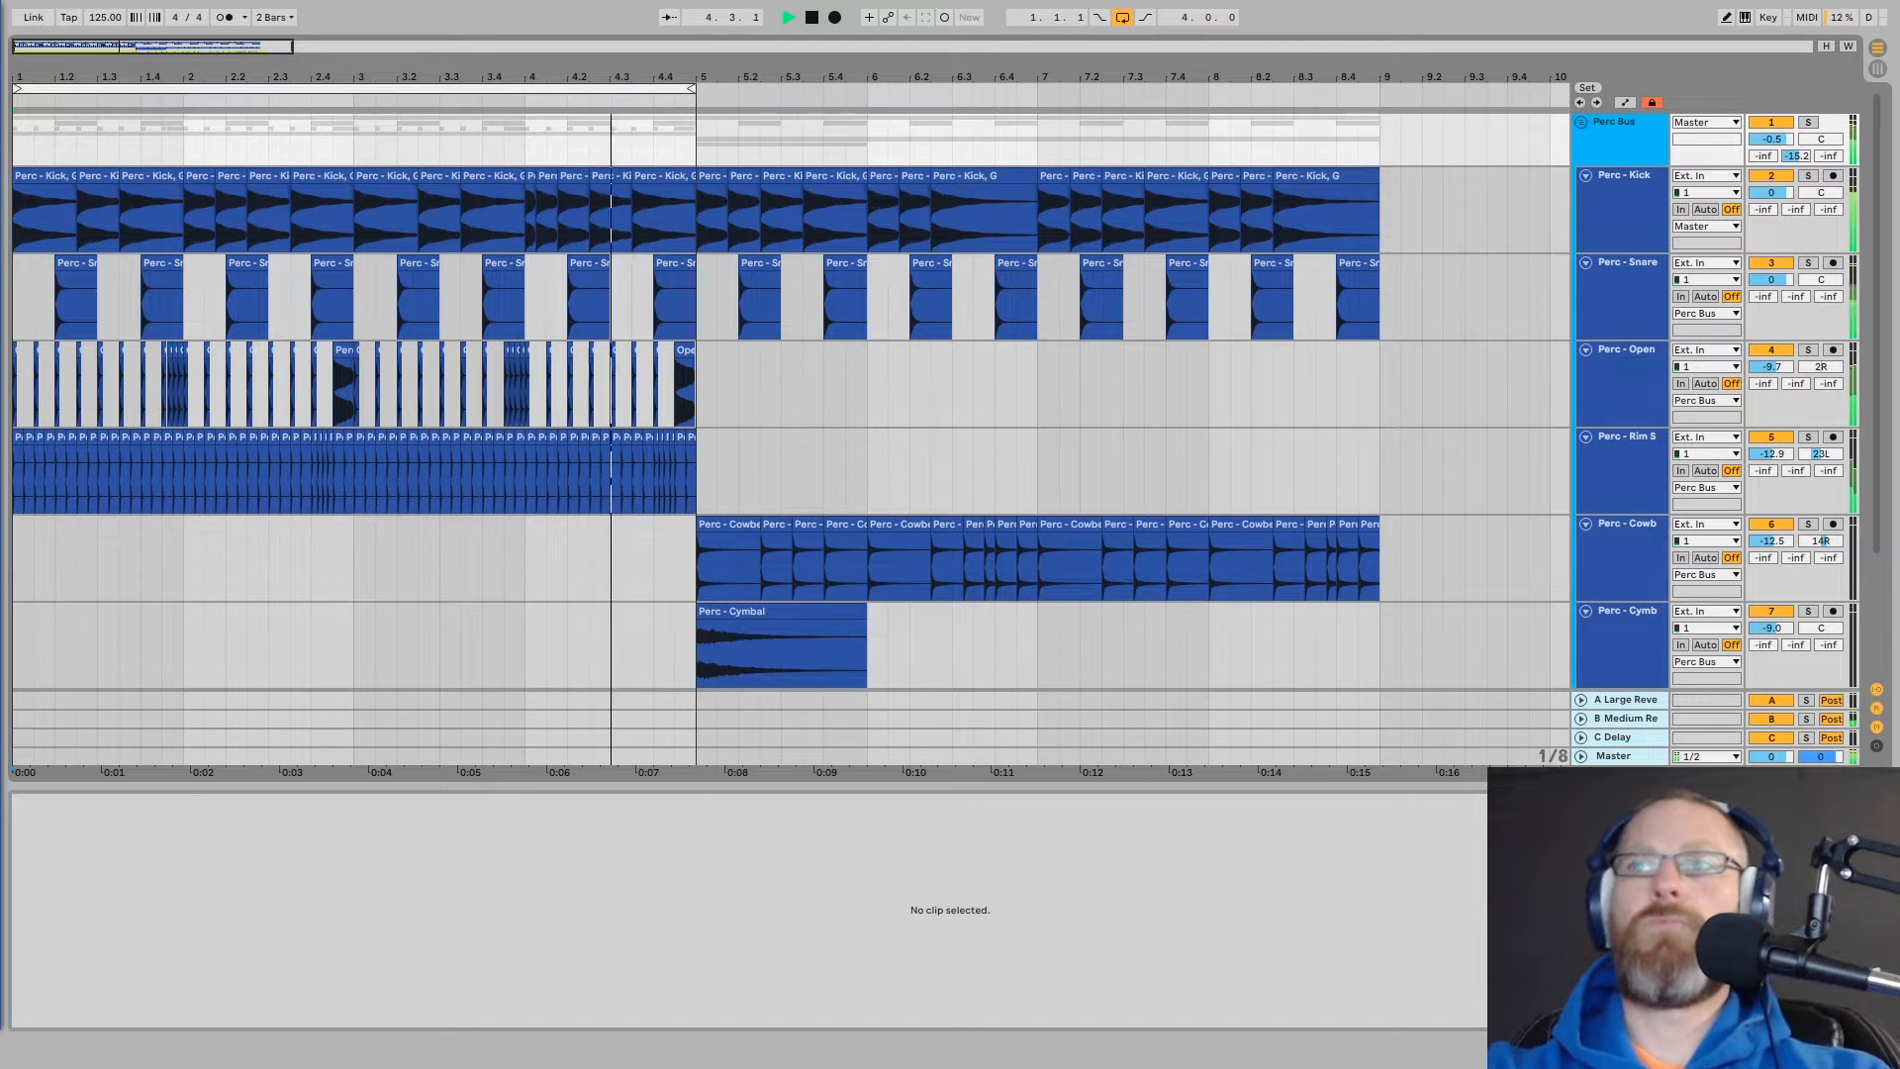
{"action": "key", "text": "space"}
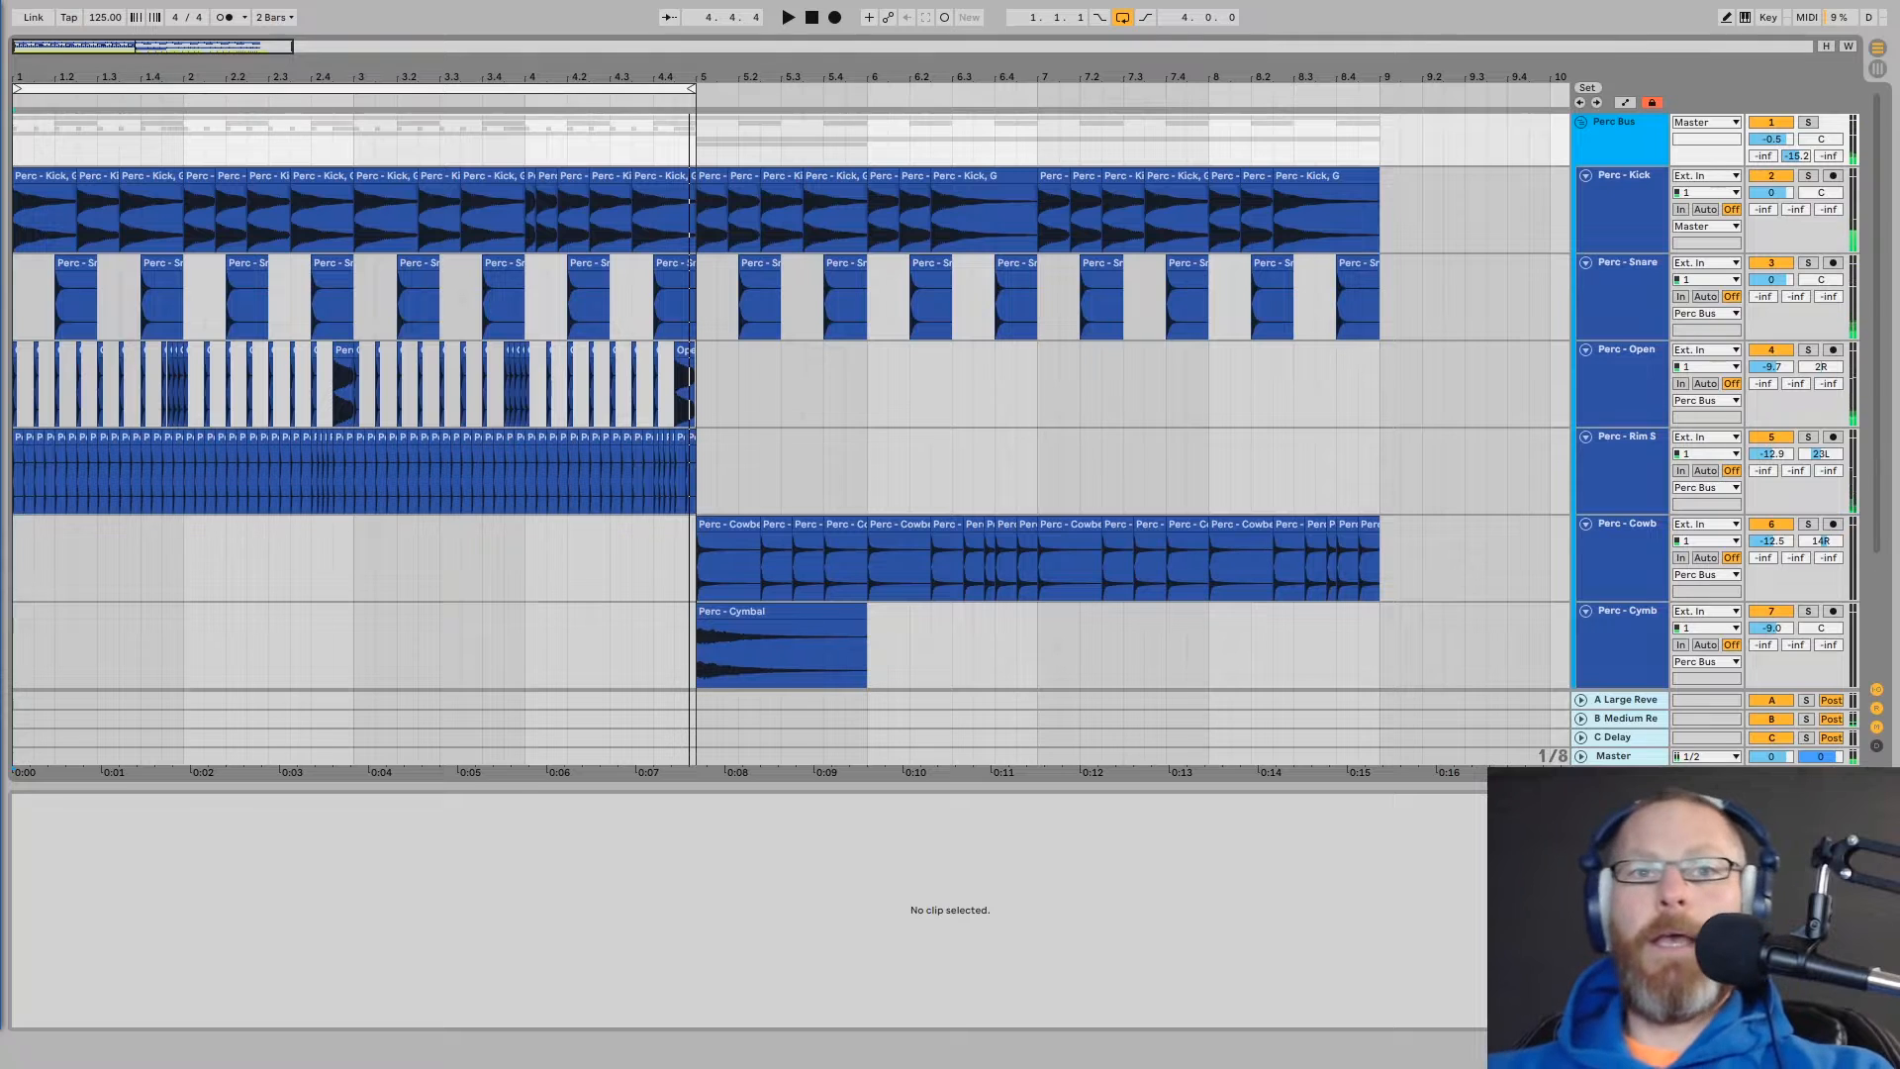
{"action": "scroll", "coordinate": [1296, 587], "scroll_direction": "down", "scroll_amount": 4}
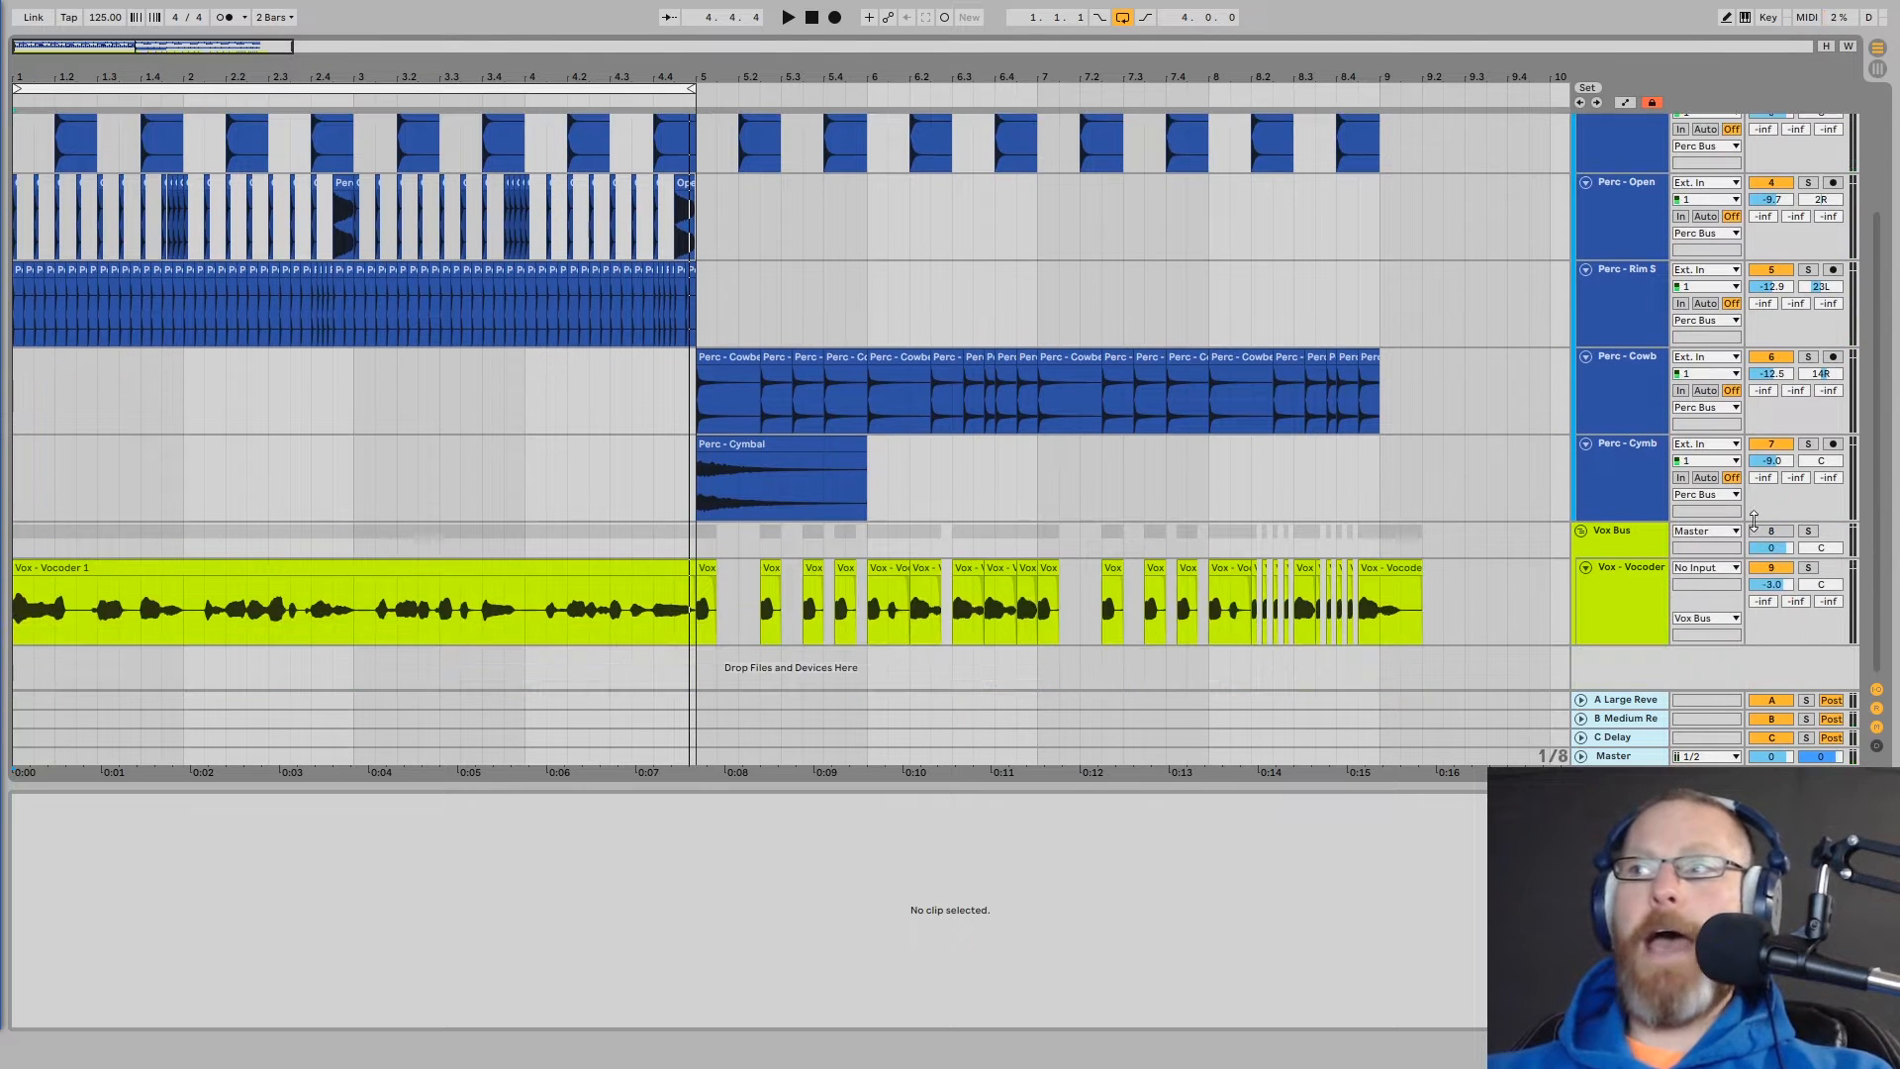
{"action": "left_click", "coordinate": [1808, 534]}
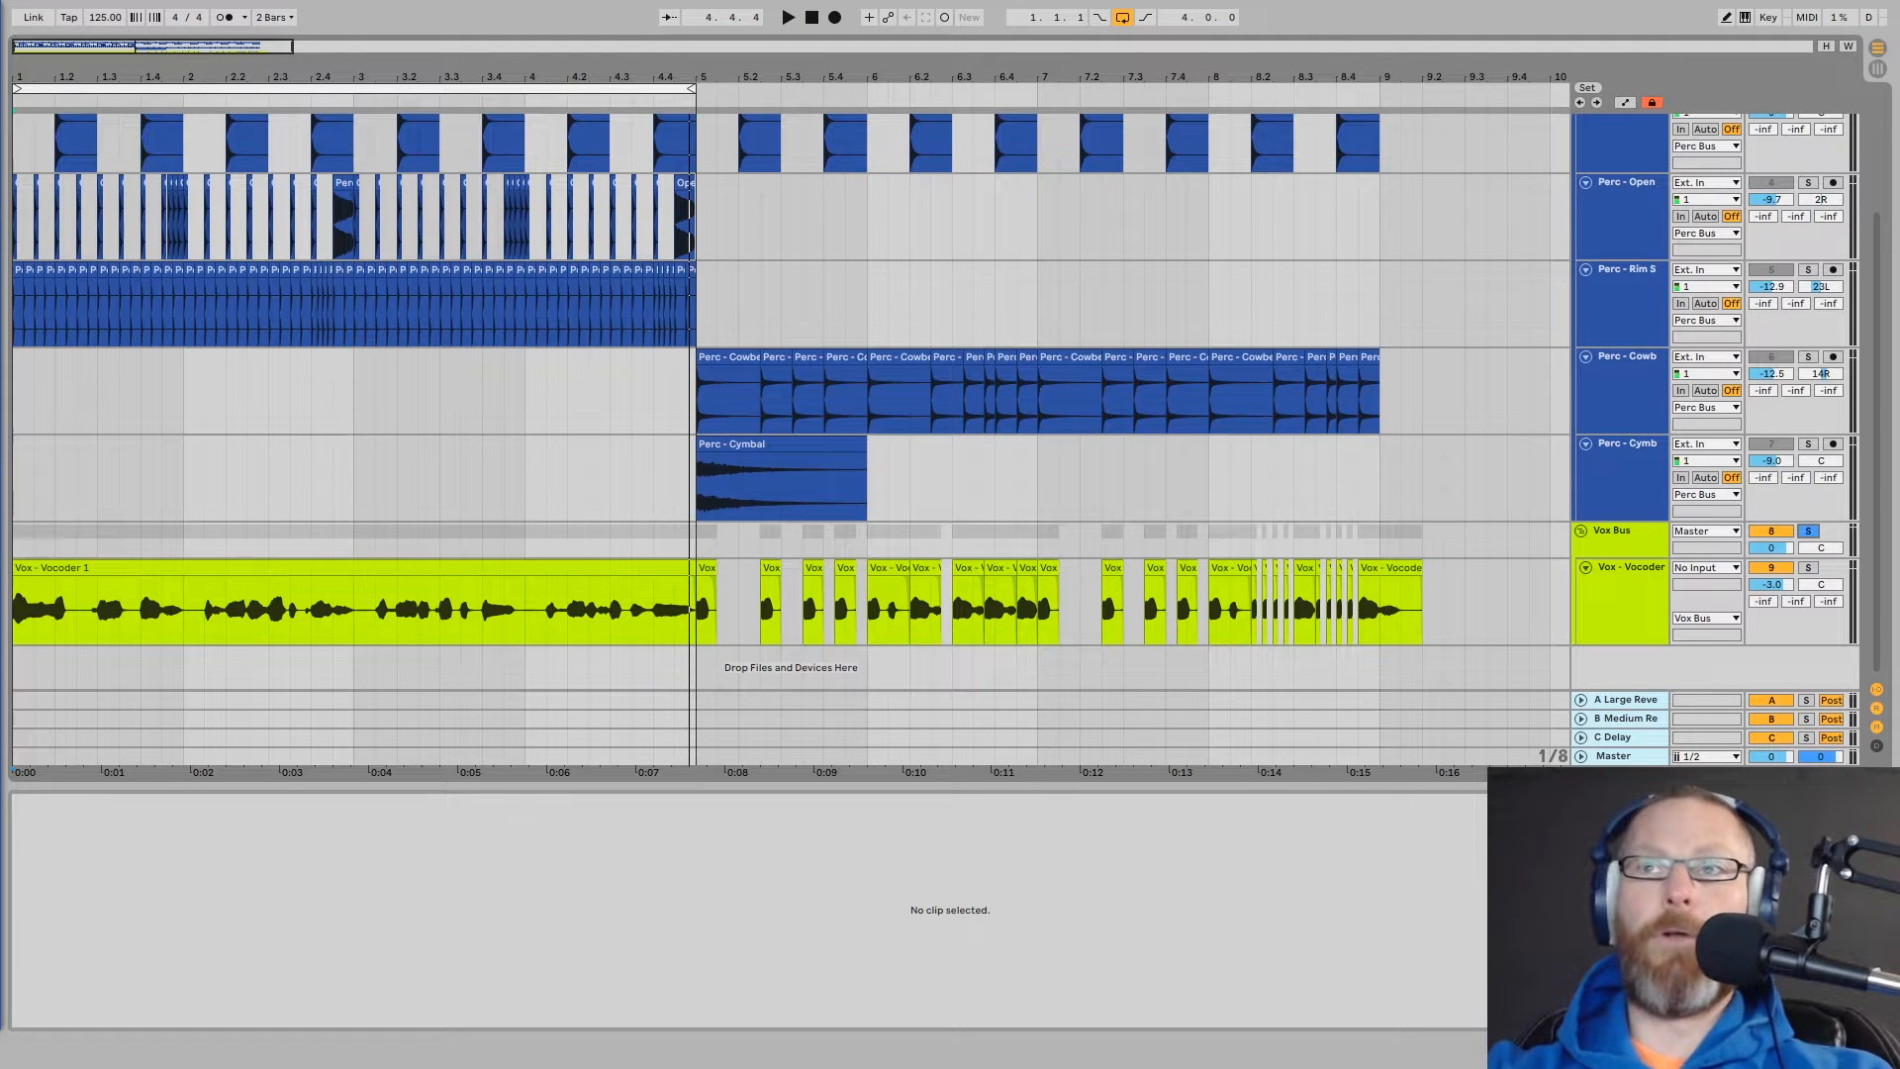
{"action": "key", "text": "space"}
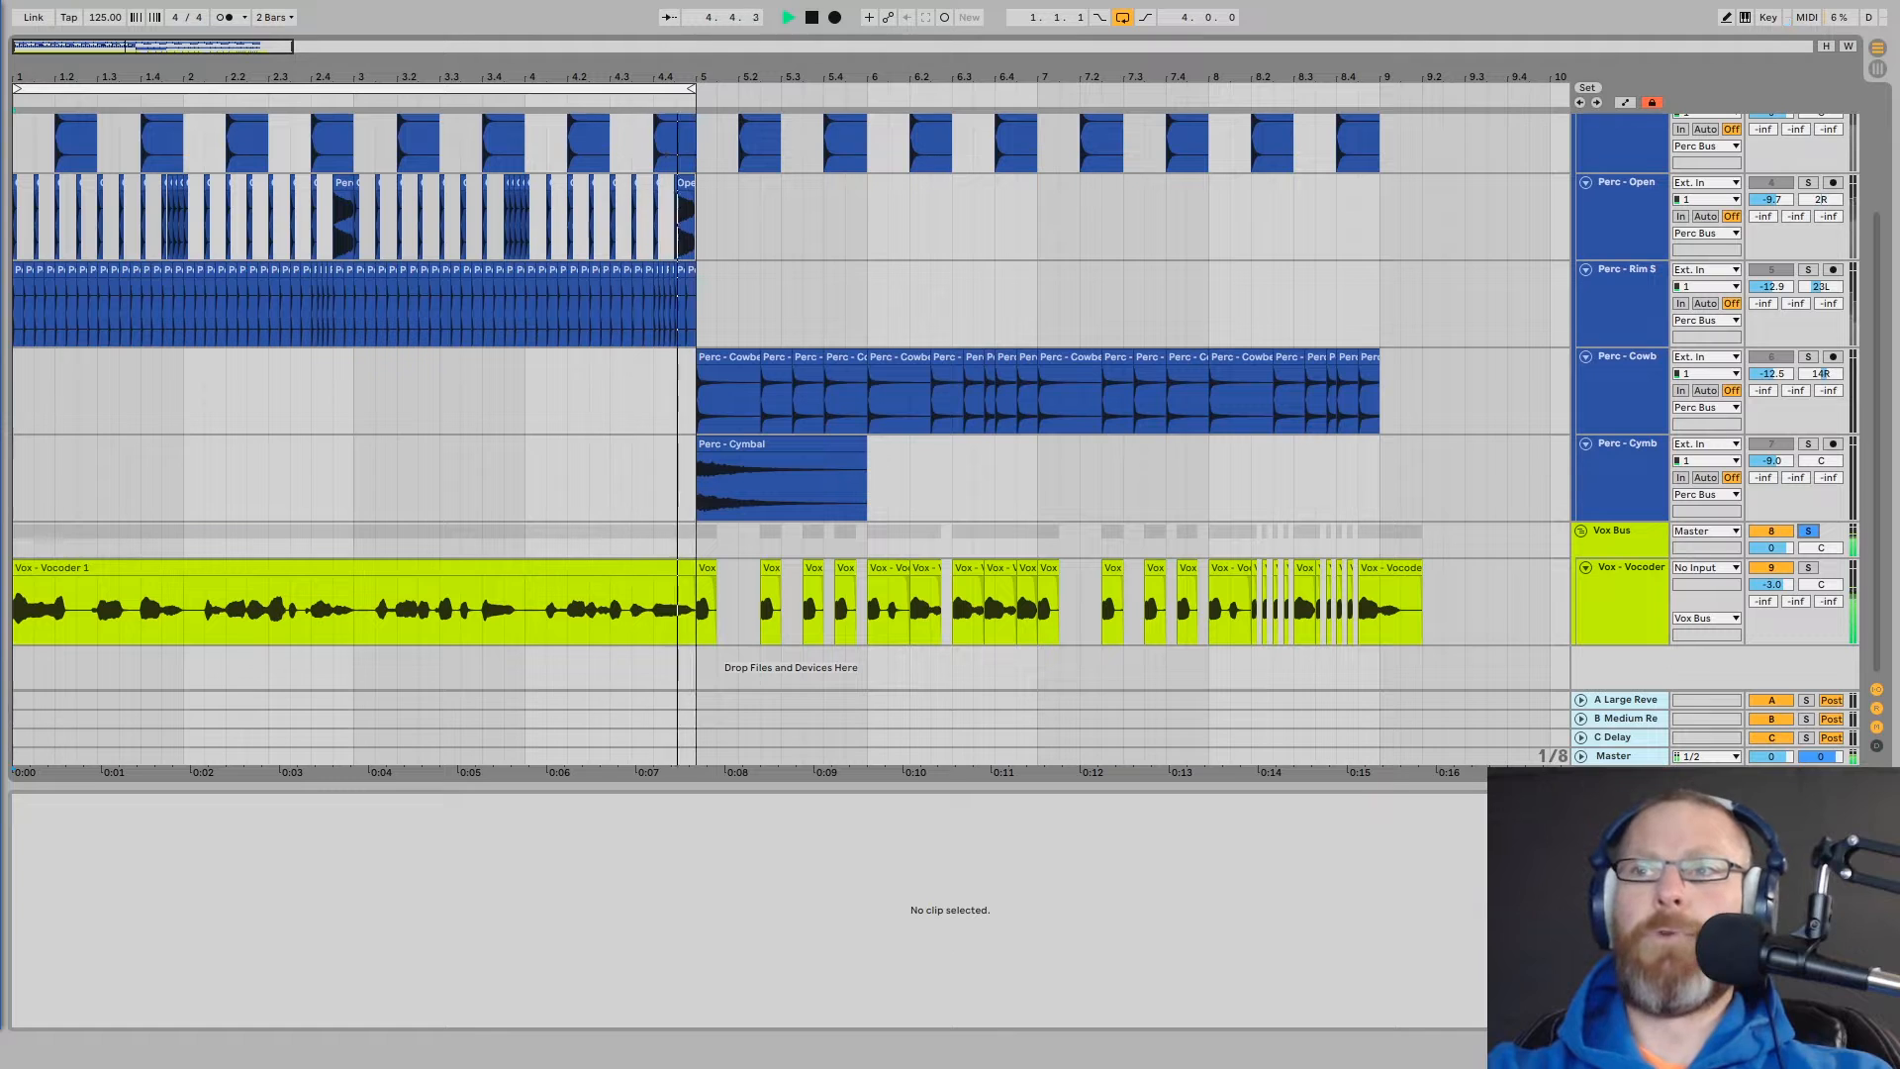
{"action": "key", "text": "space"}
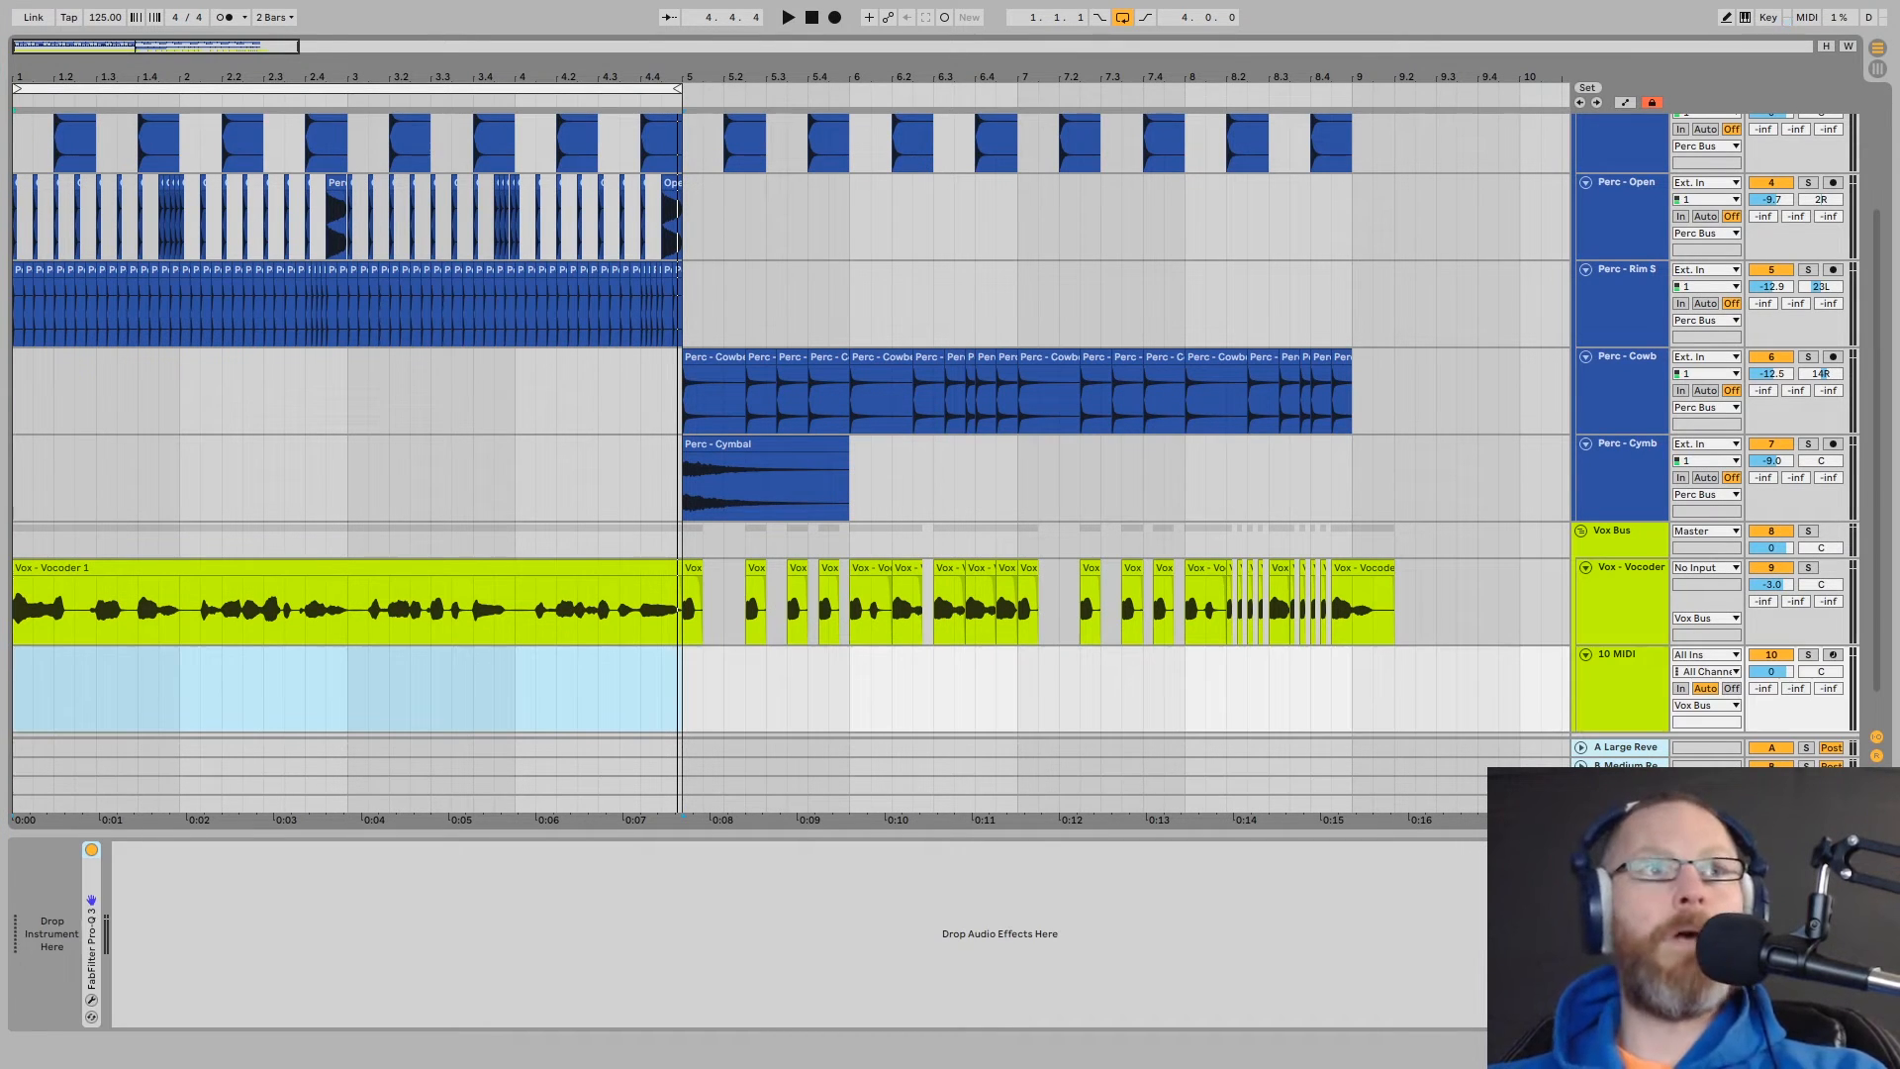
Load Serum onto the new MIDI track and set oscillator A to the saw shape of the Basic Shapes wavetable at octave -1
{"action": "left_click_drag", "start_coordinate": [287, 309], "coordinate": [54, 915]}
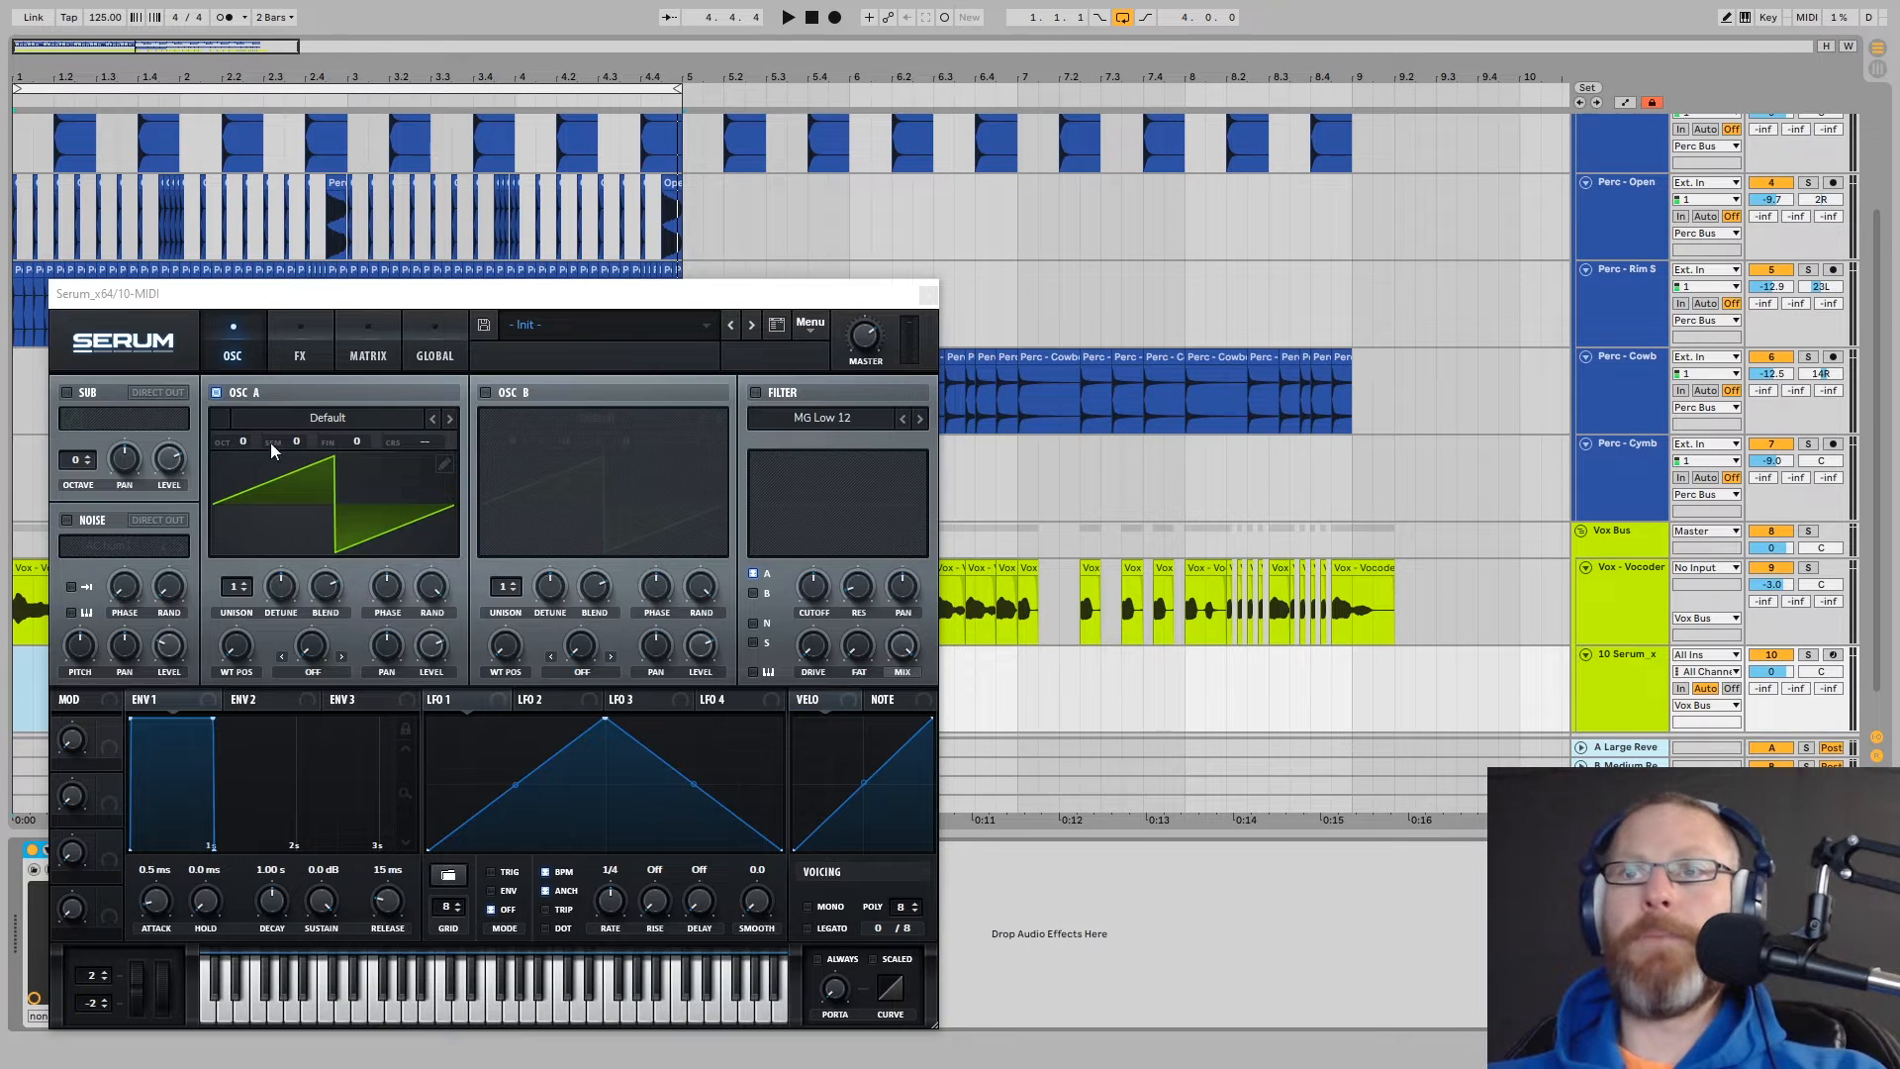
{"action": "left_click", "coordinate": [274, 415]}
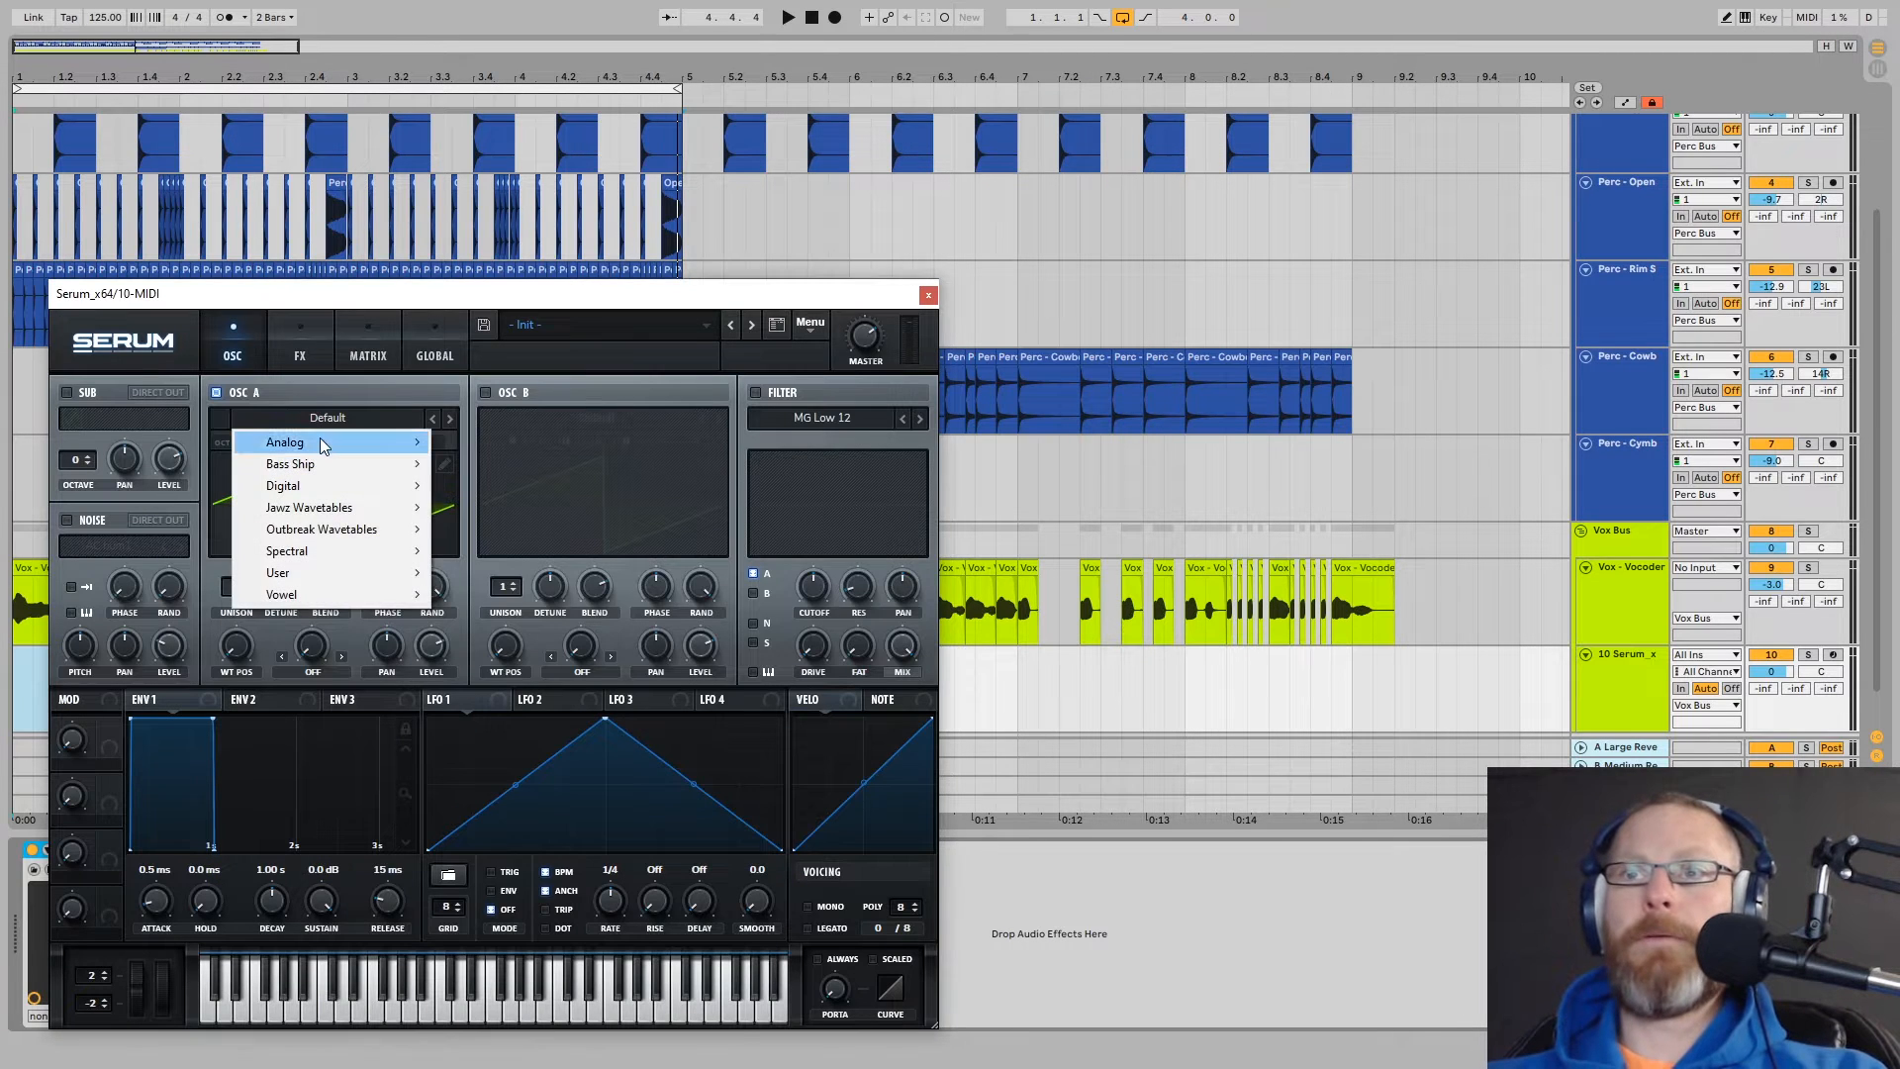
{"action": "mouse_move", "coordinate": [318, 442]}
{"action": "left_click", "coordinate": [507, 540]}
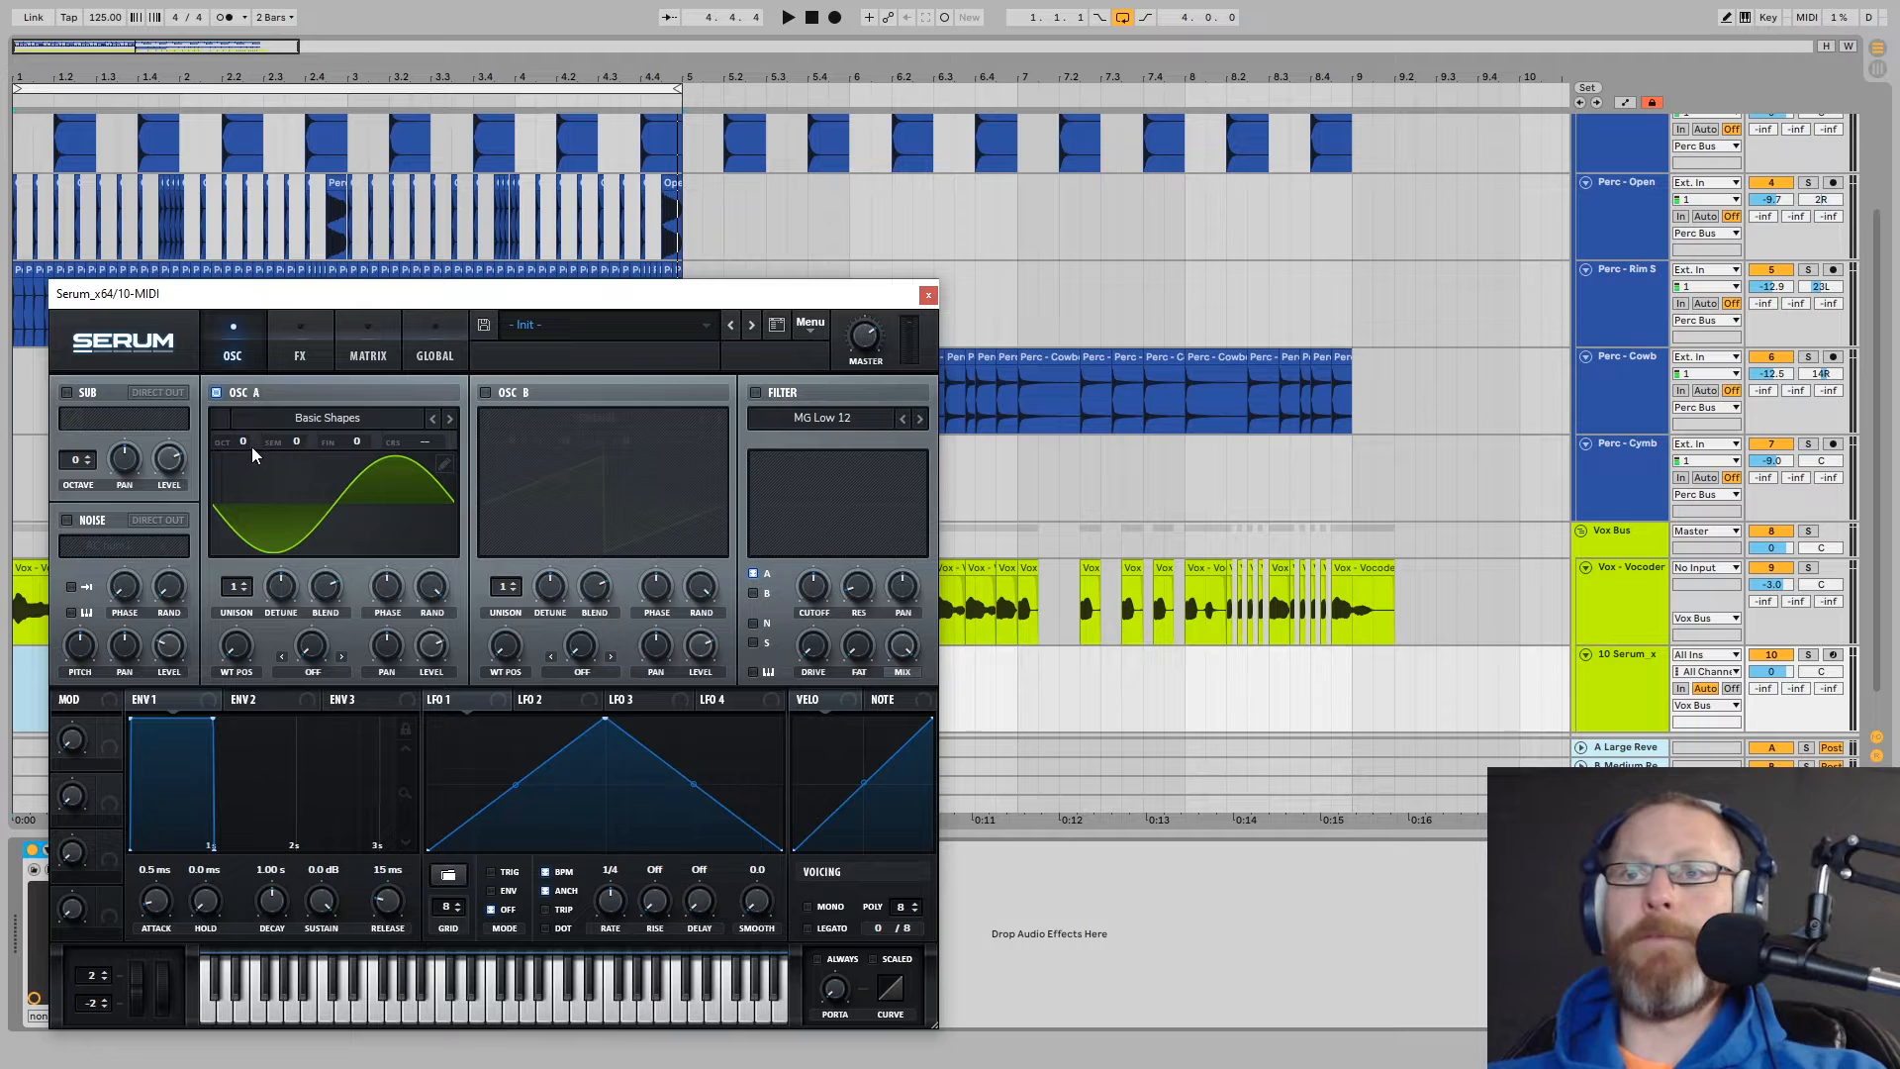
{"action": "left_click_drag", "start_coordinate": [243, 441], "coordinate": [244, 458]}
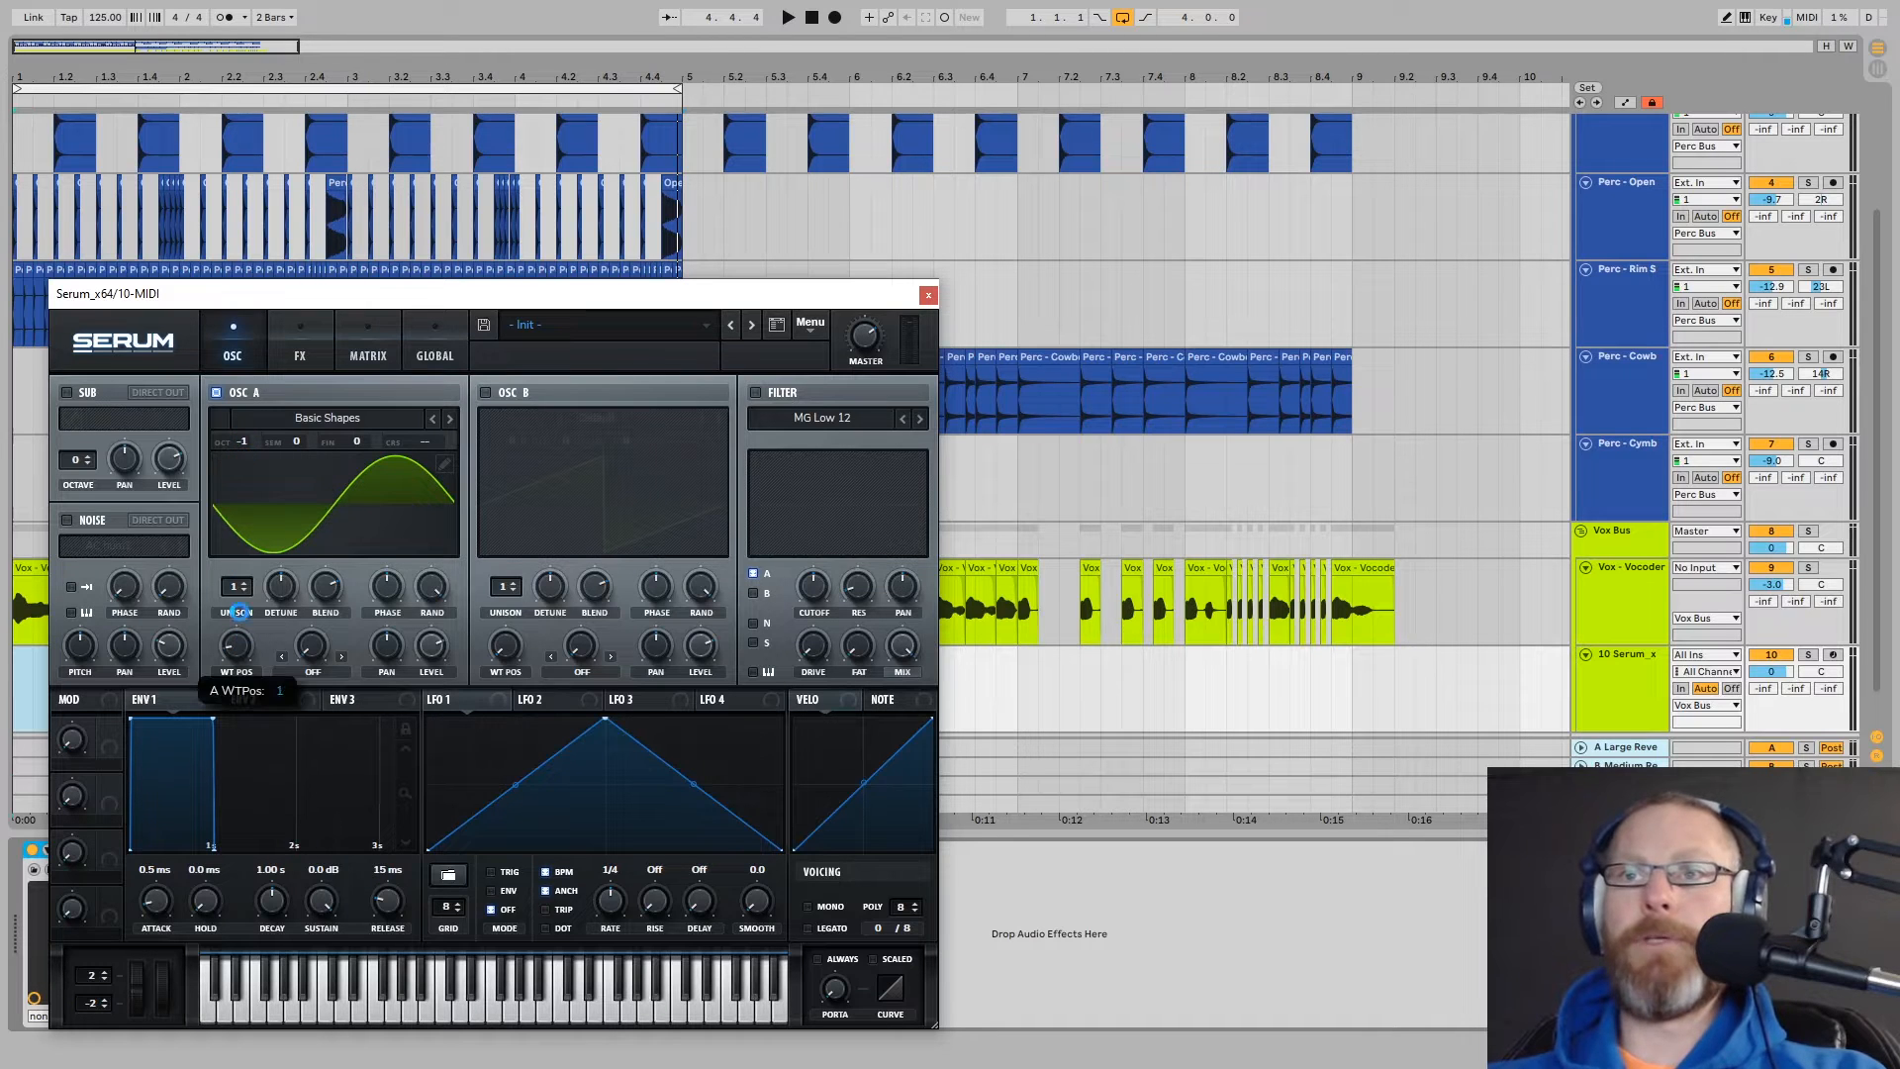
{"action": "left_click_drag", "start_coordinate": [234, 645], "coordinate": [240, 599]}
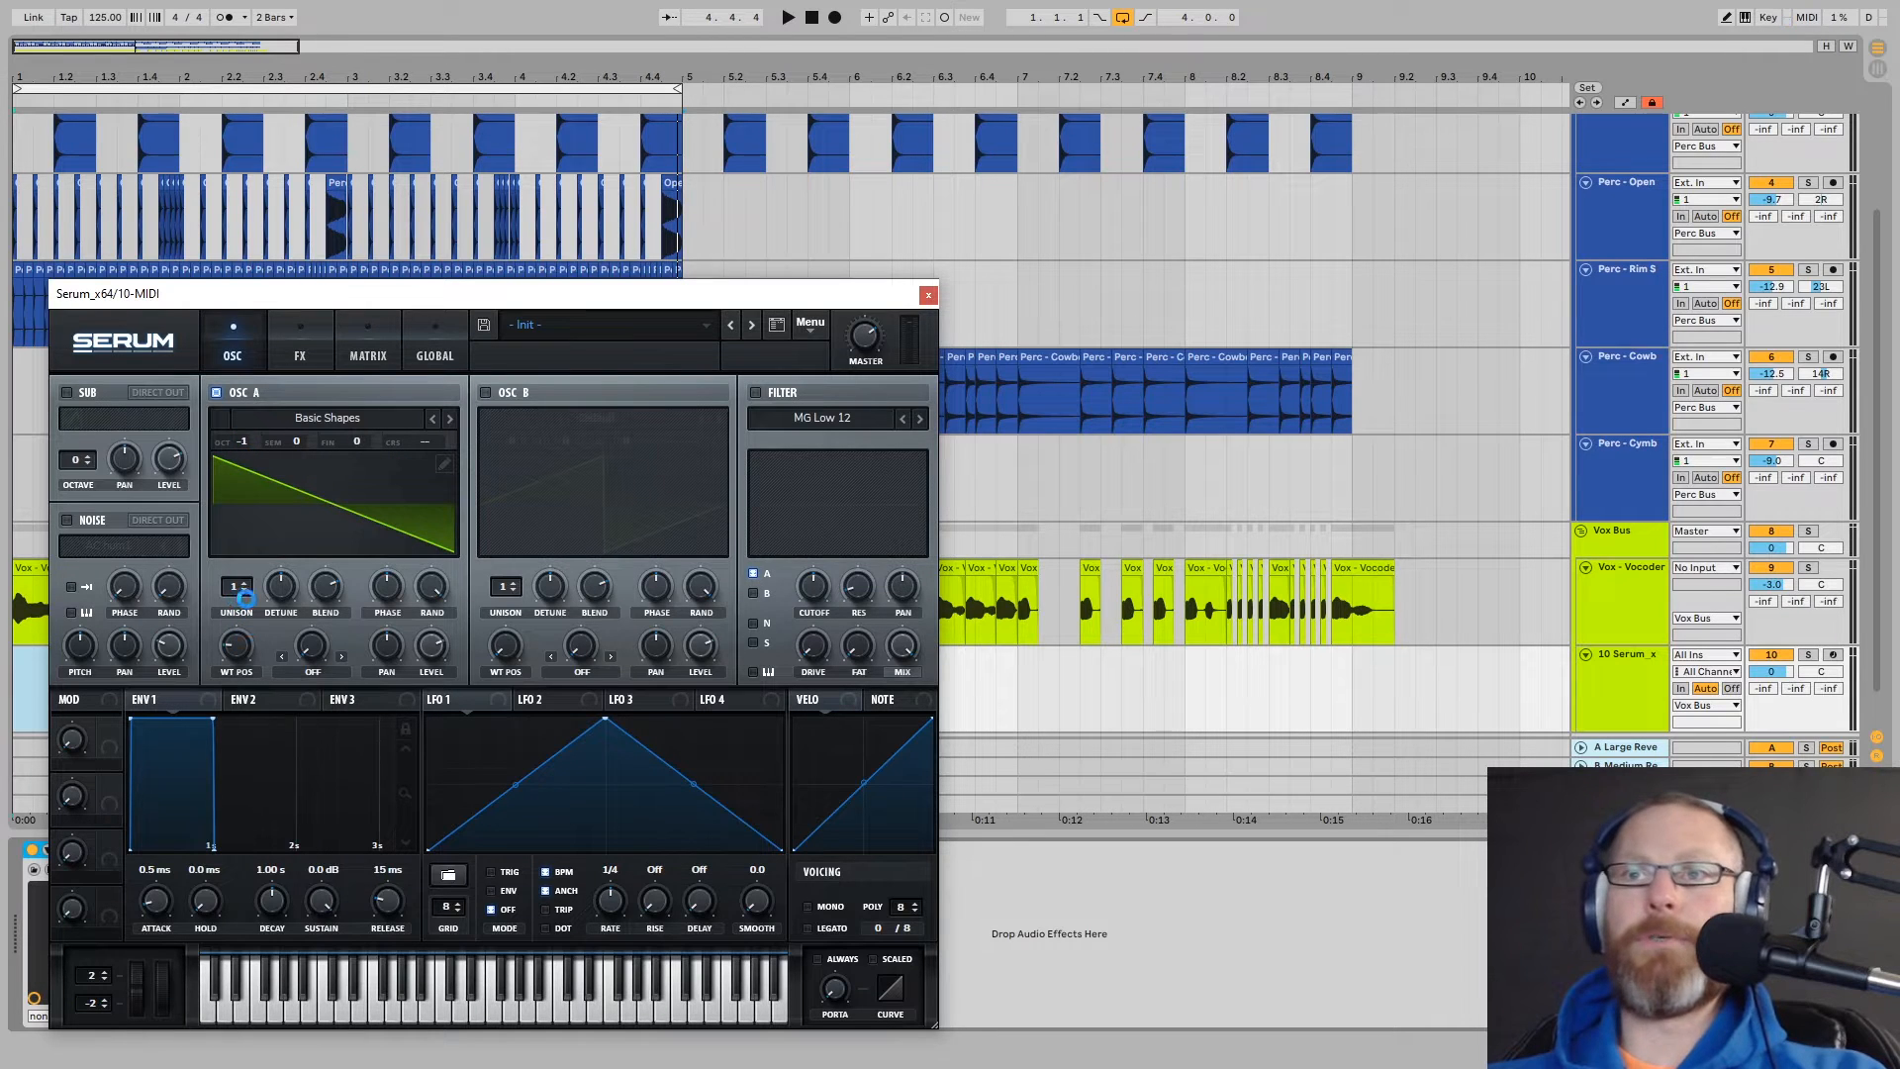
Solo the Serum track to test the sound, and rename the track Vox - Signal
{"action": "left_click", "coordinate": [1808, 655]}
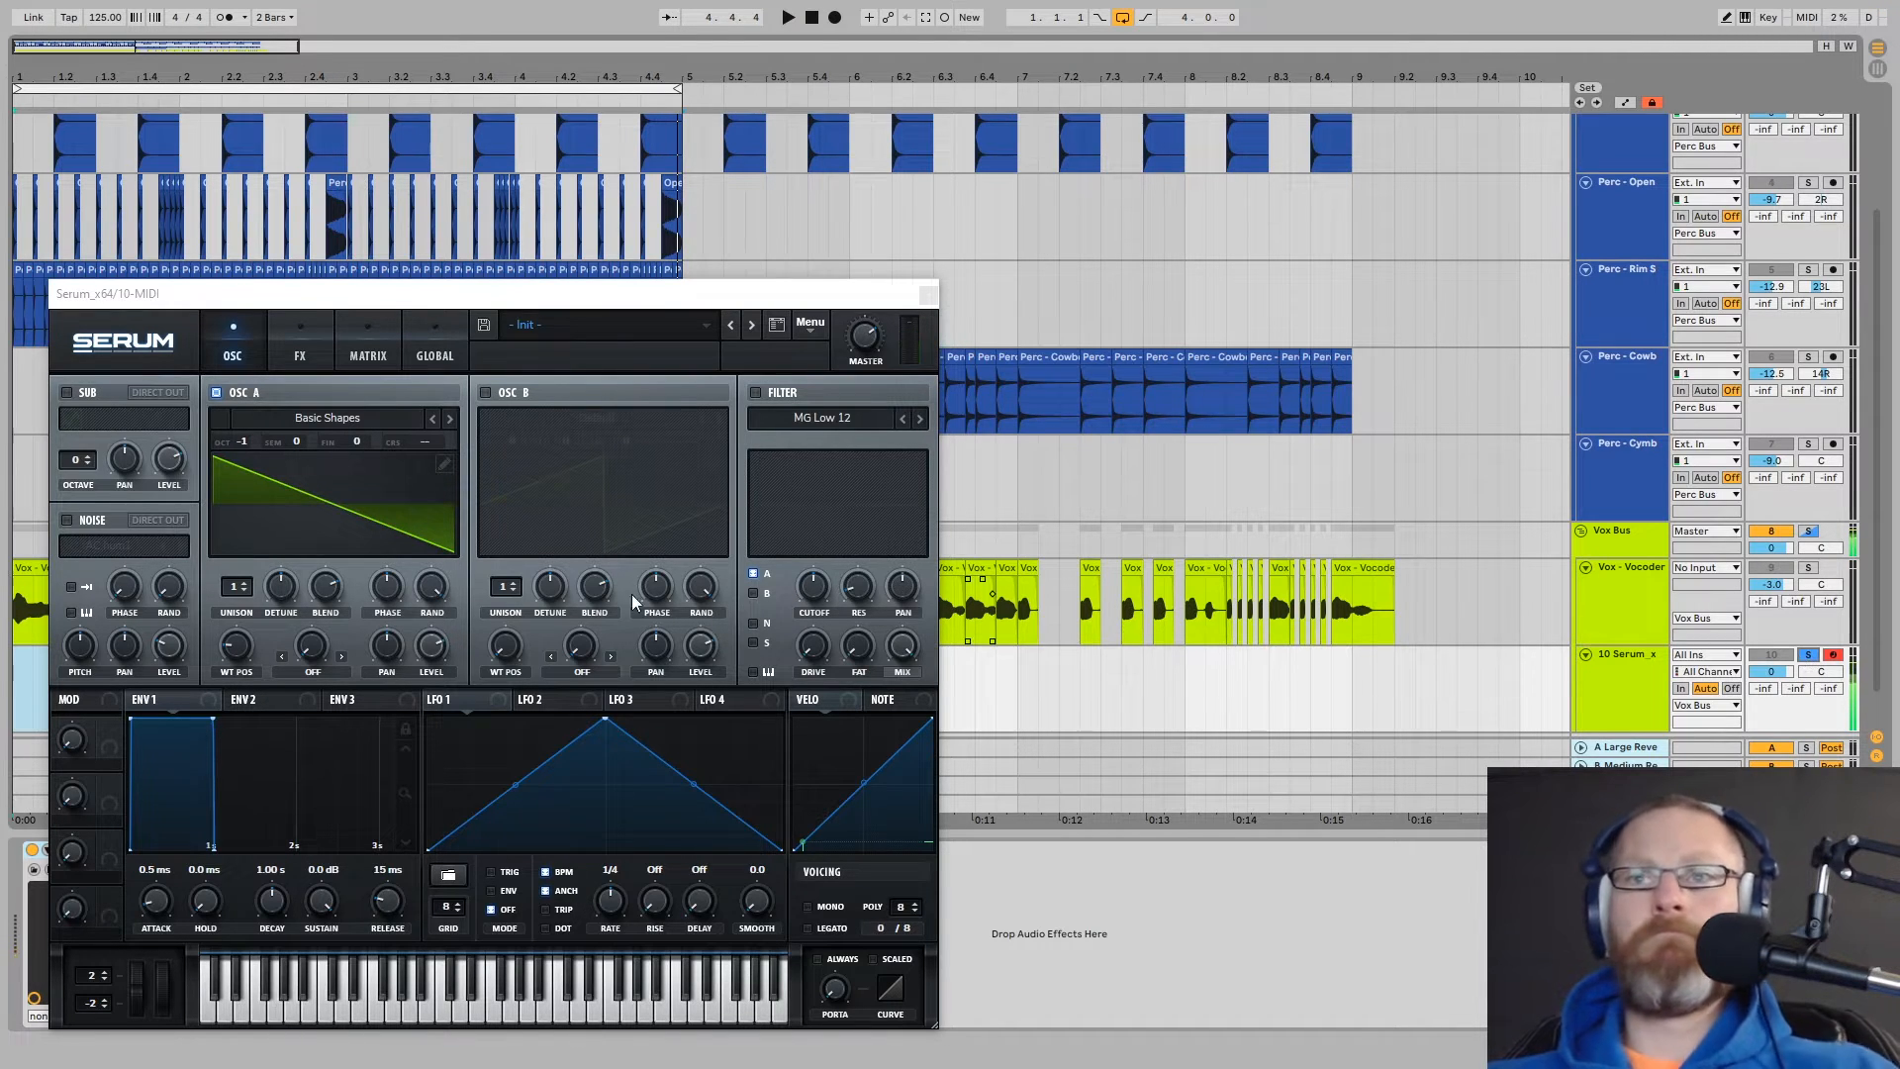
{"action": "left_click", "coordinate": [927, 296]}
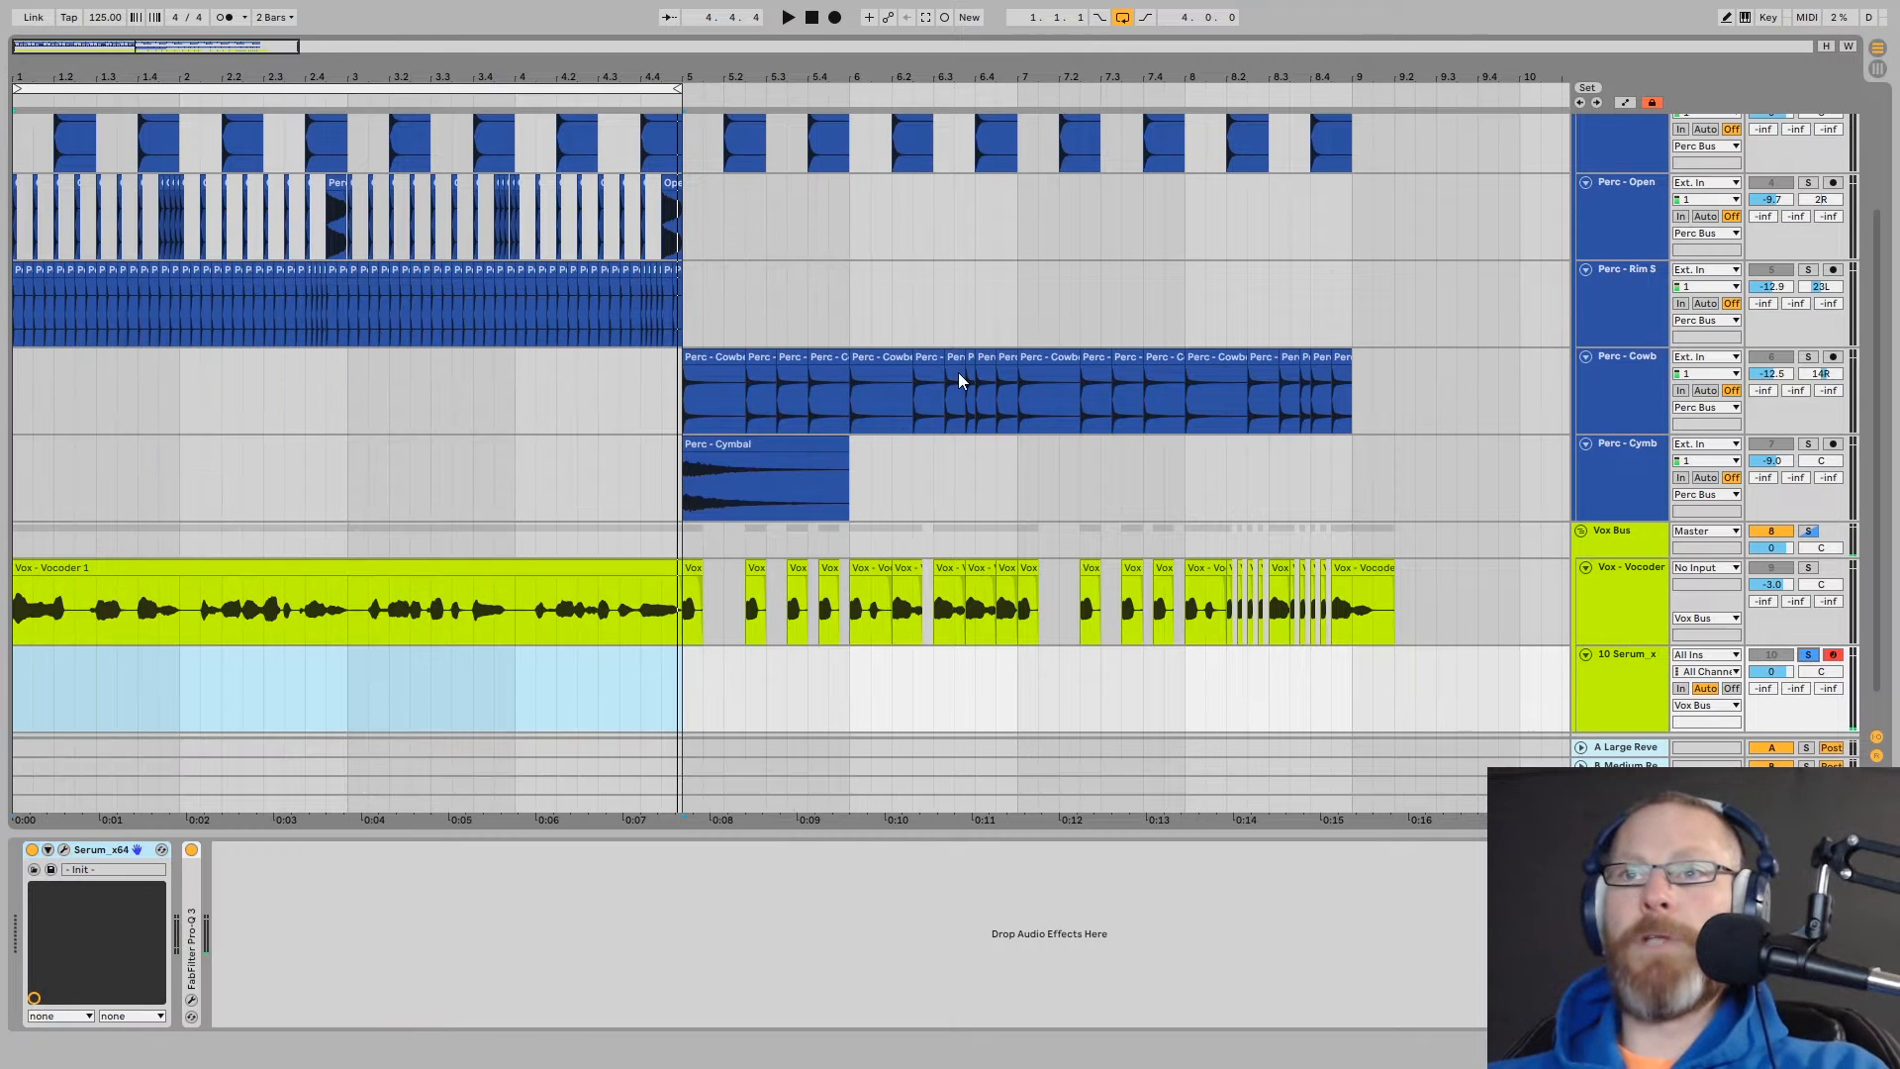
{"action": "left_click", "coordinate": [1639, 691]}
{"action": "key", "text": "ctrl+r"}
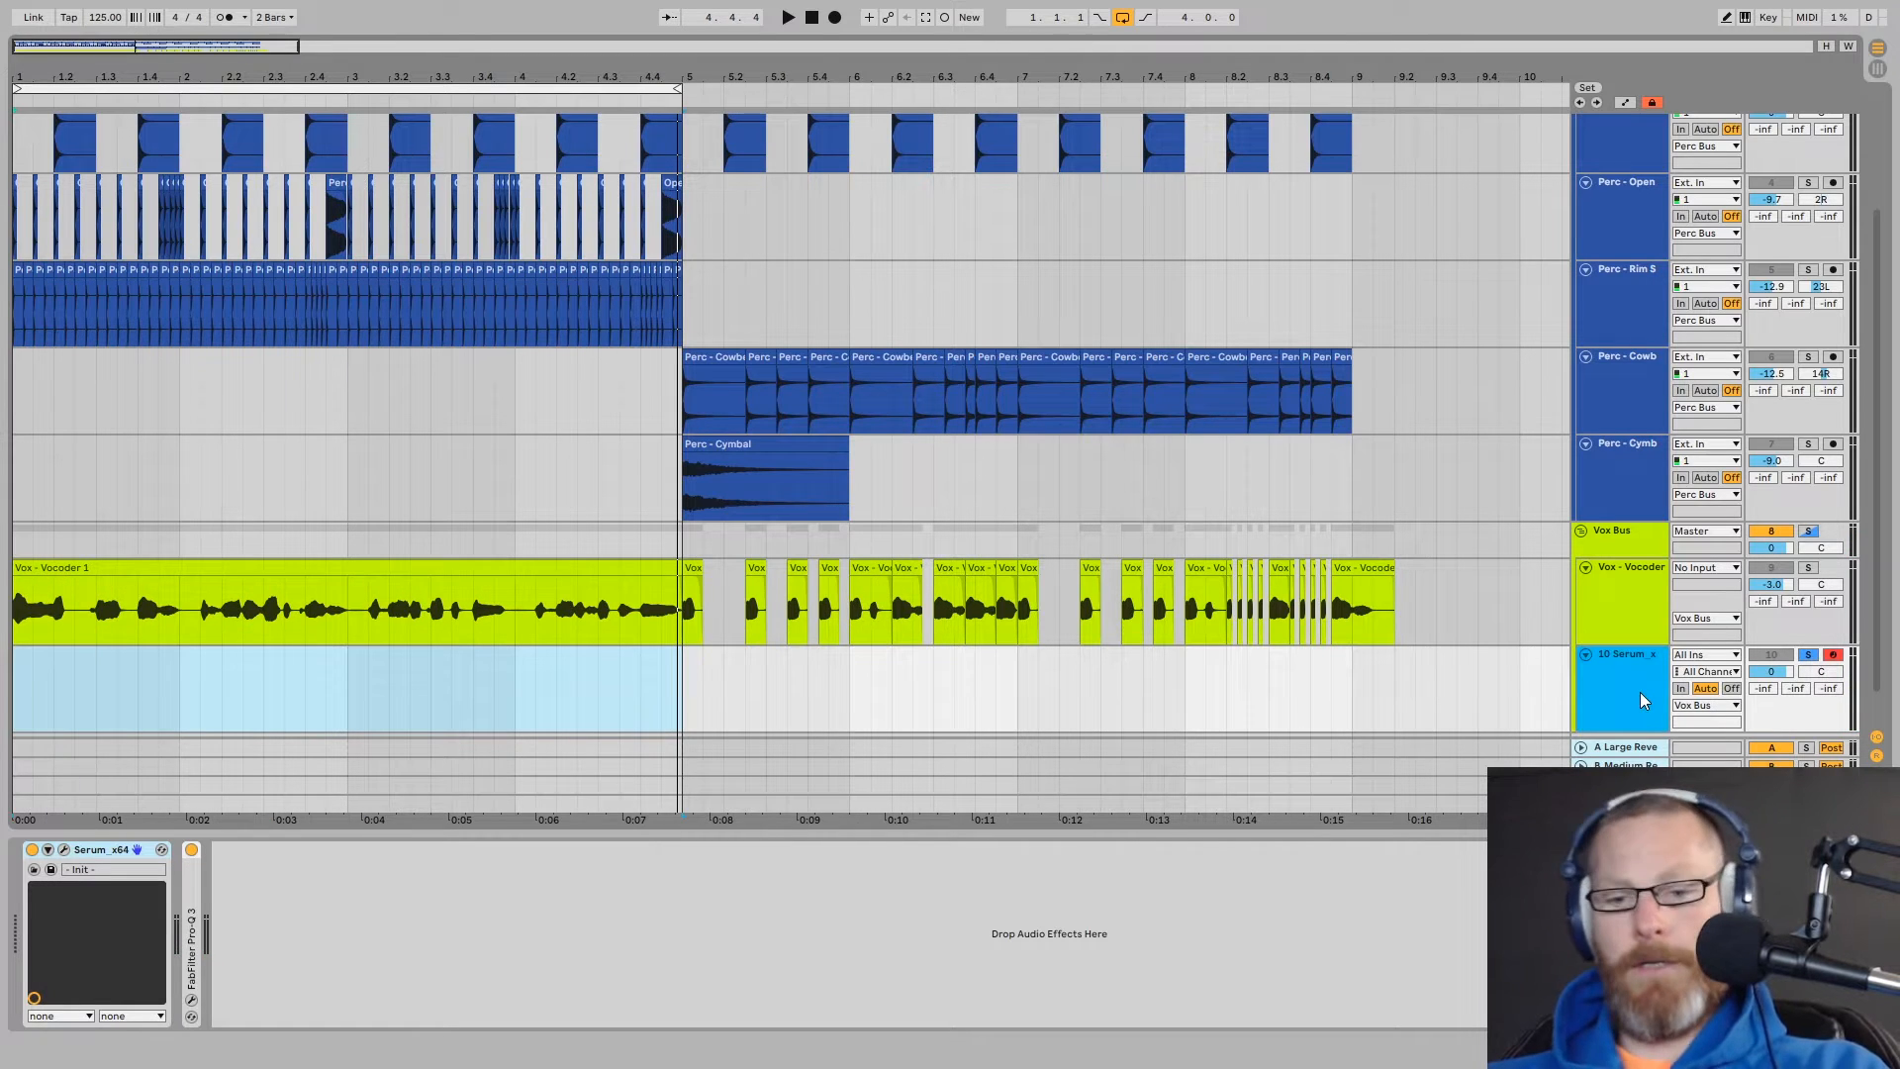
{"action": "type", "text": "Vox - Signal"}
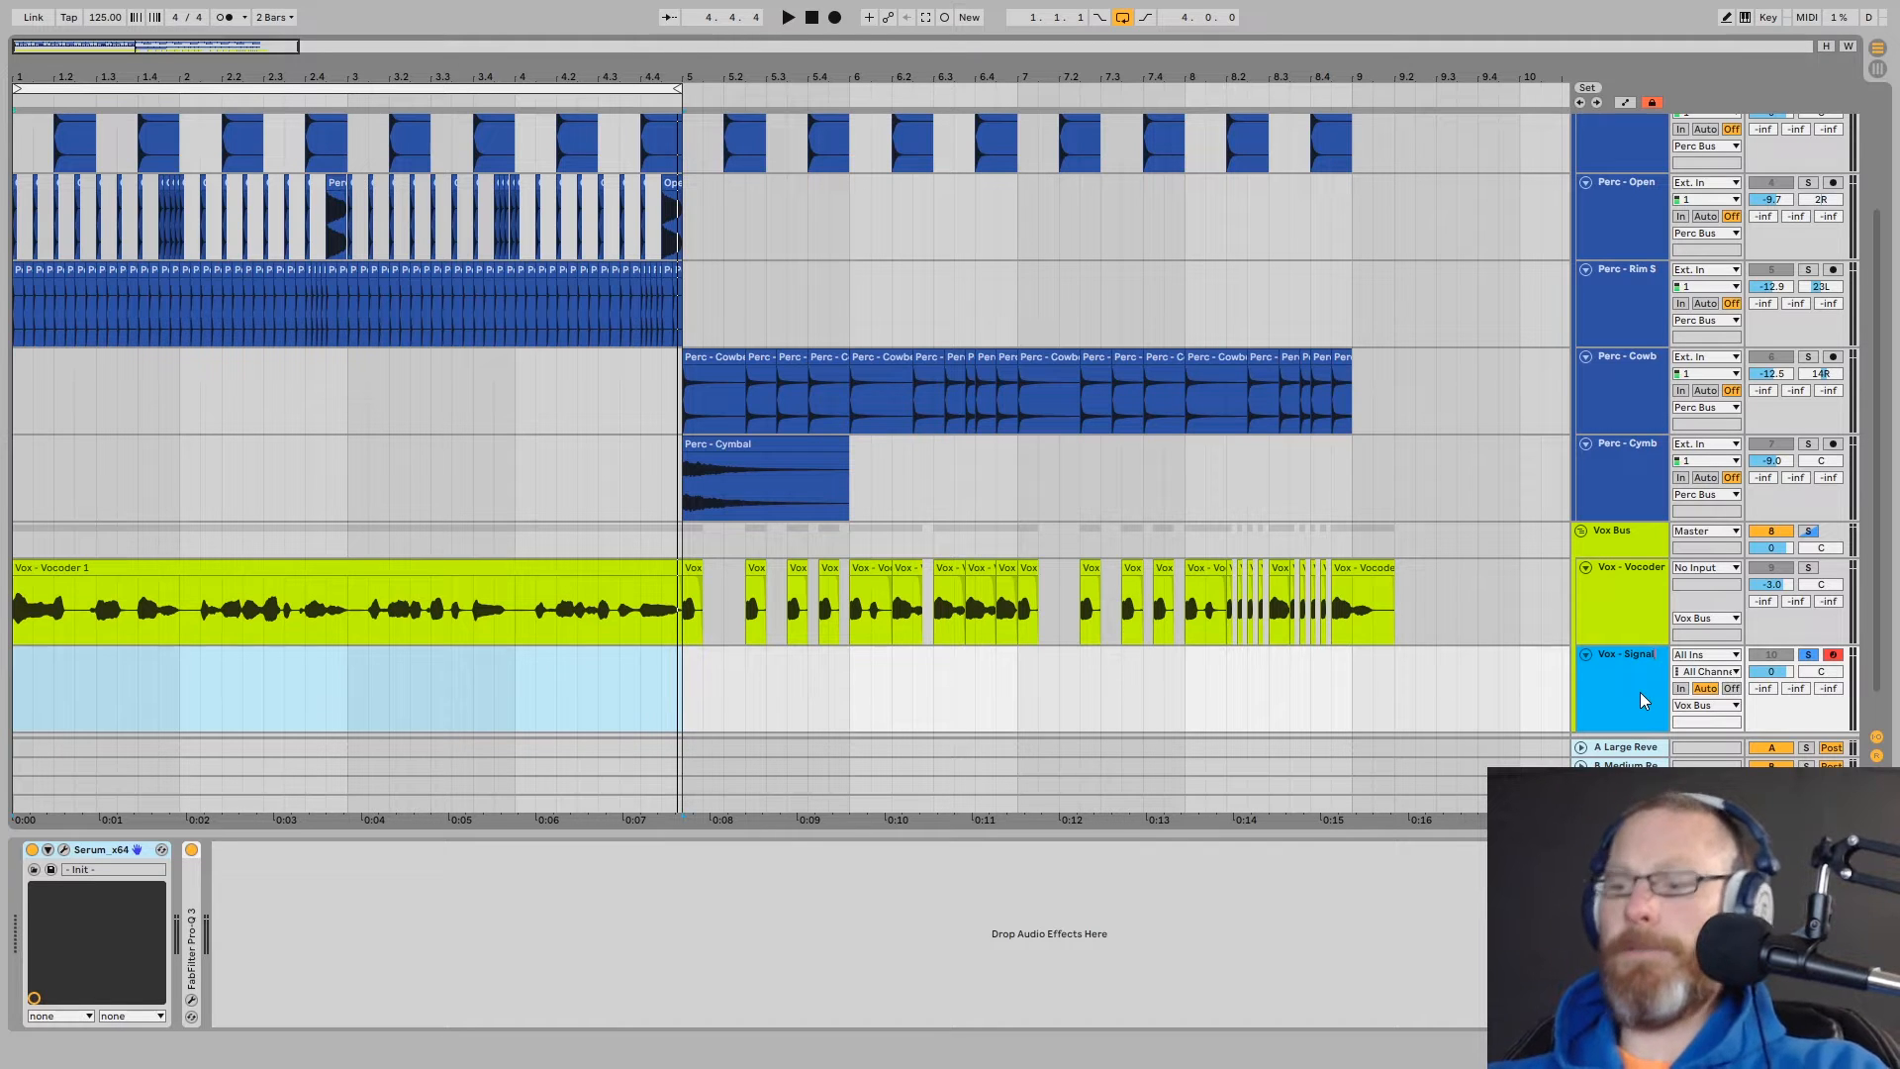
{"action": "key", "text": "Return"}
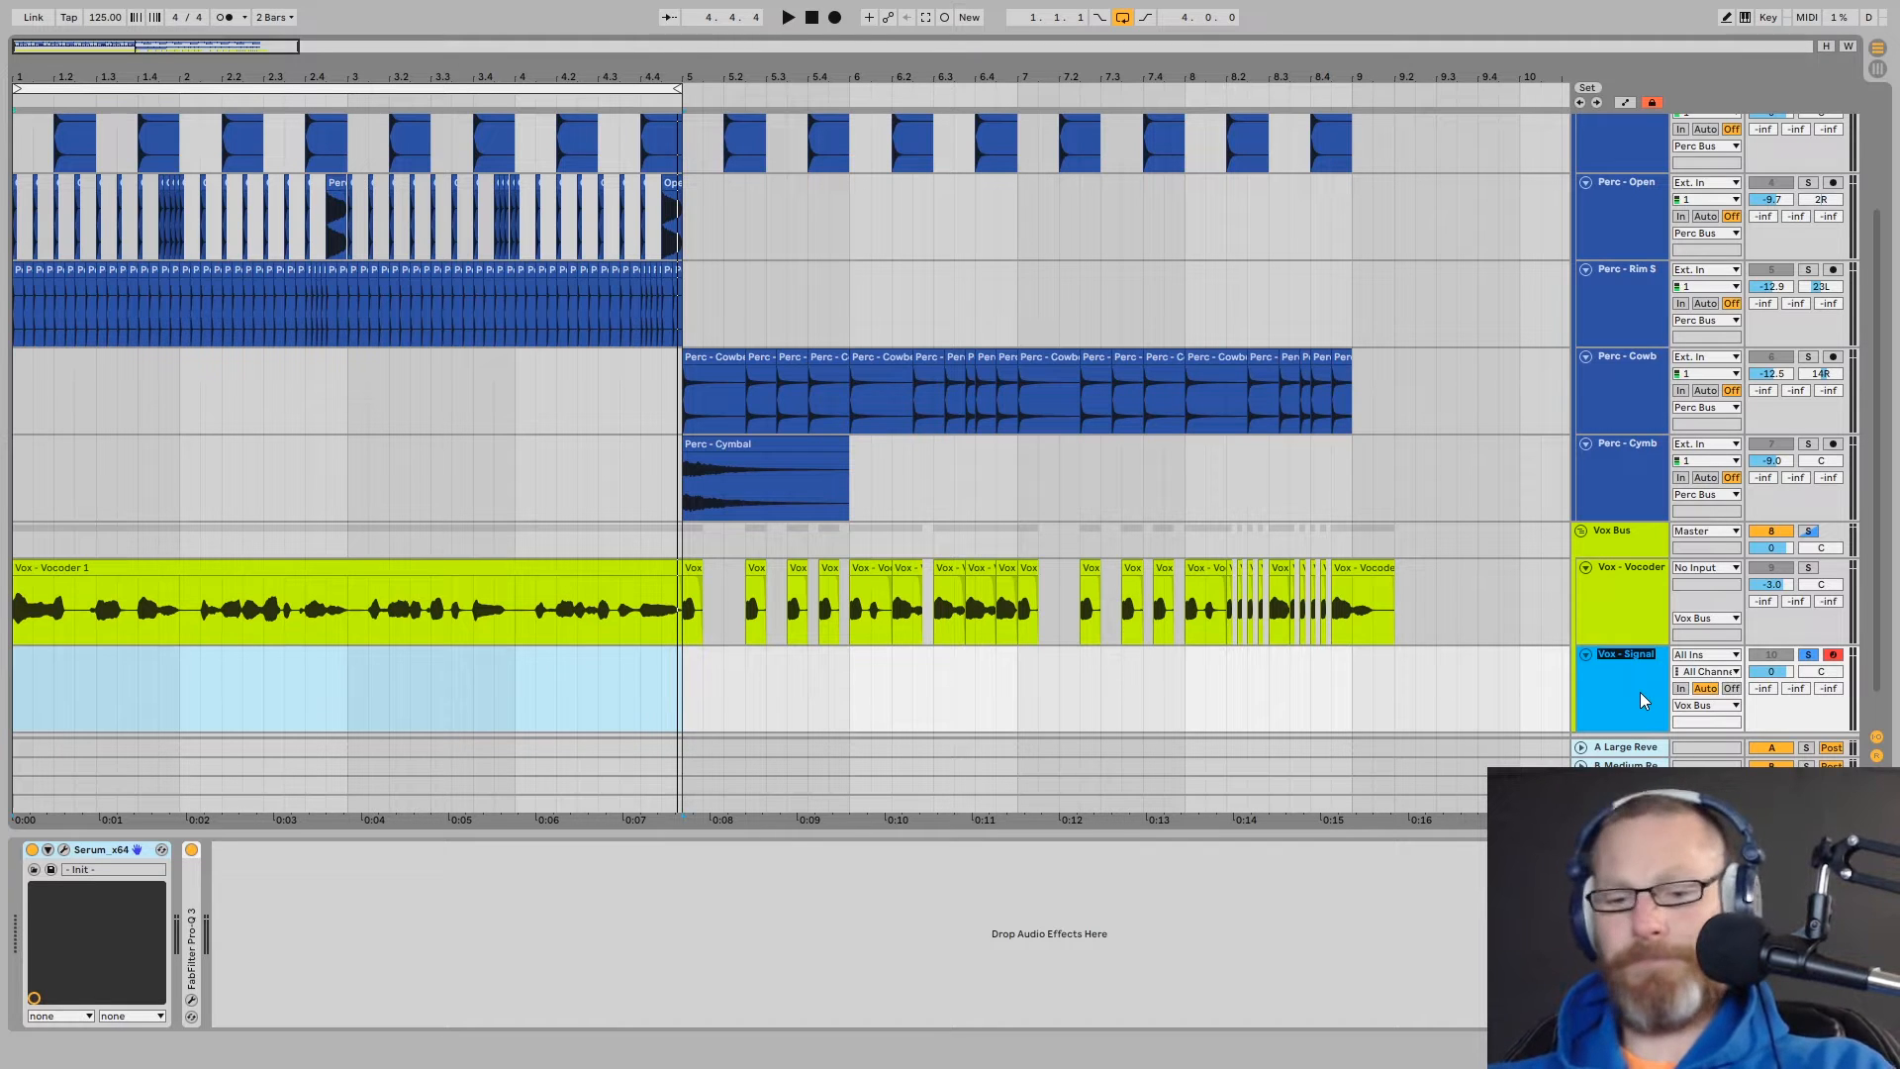
Insert an empty MIDI clip over bars 1 to 4 on the Vox - Signal track and open it in an enlarged note editor
{"action": "left_click_drag", "start_coordinate": [686, 709], "coordinate": [14, 692]}
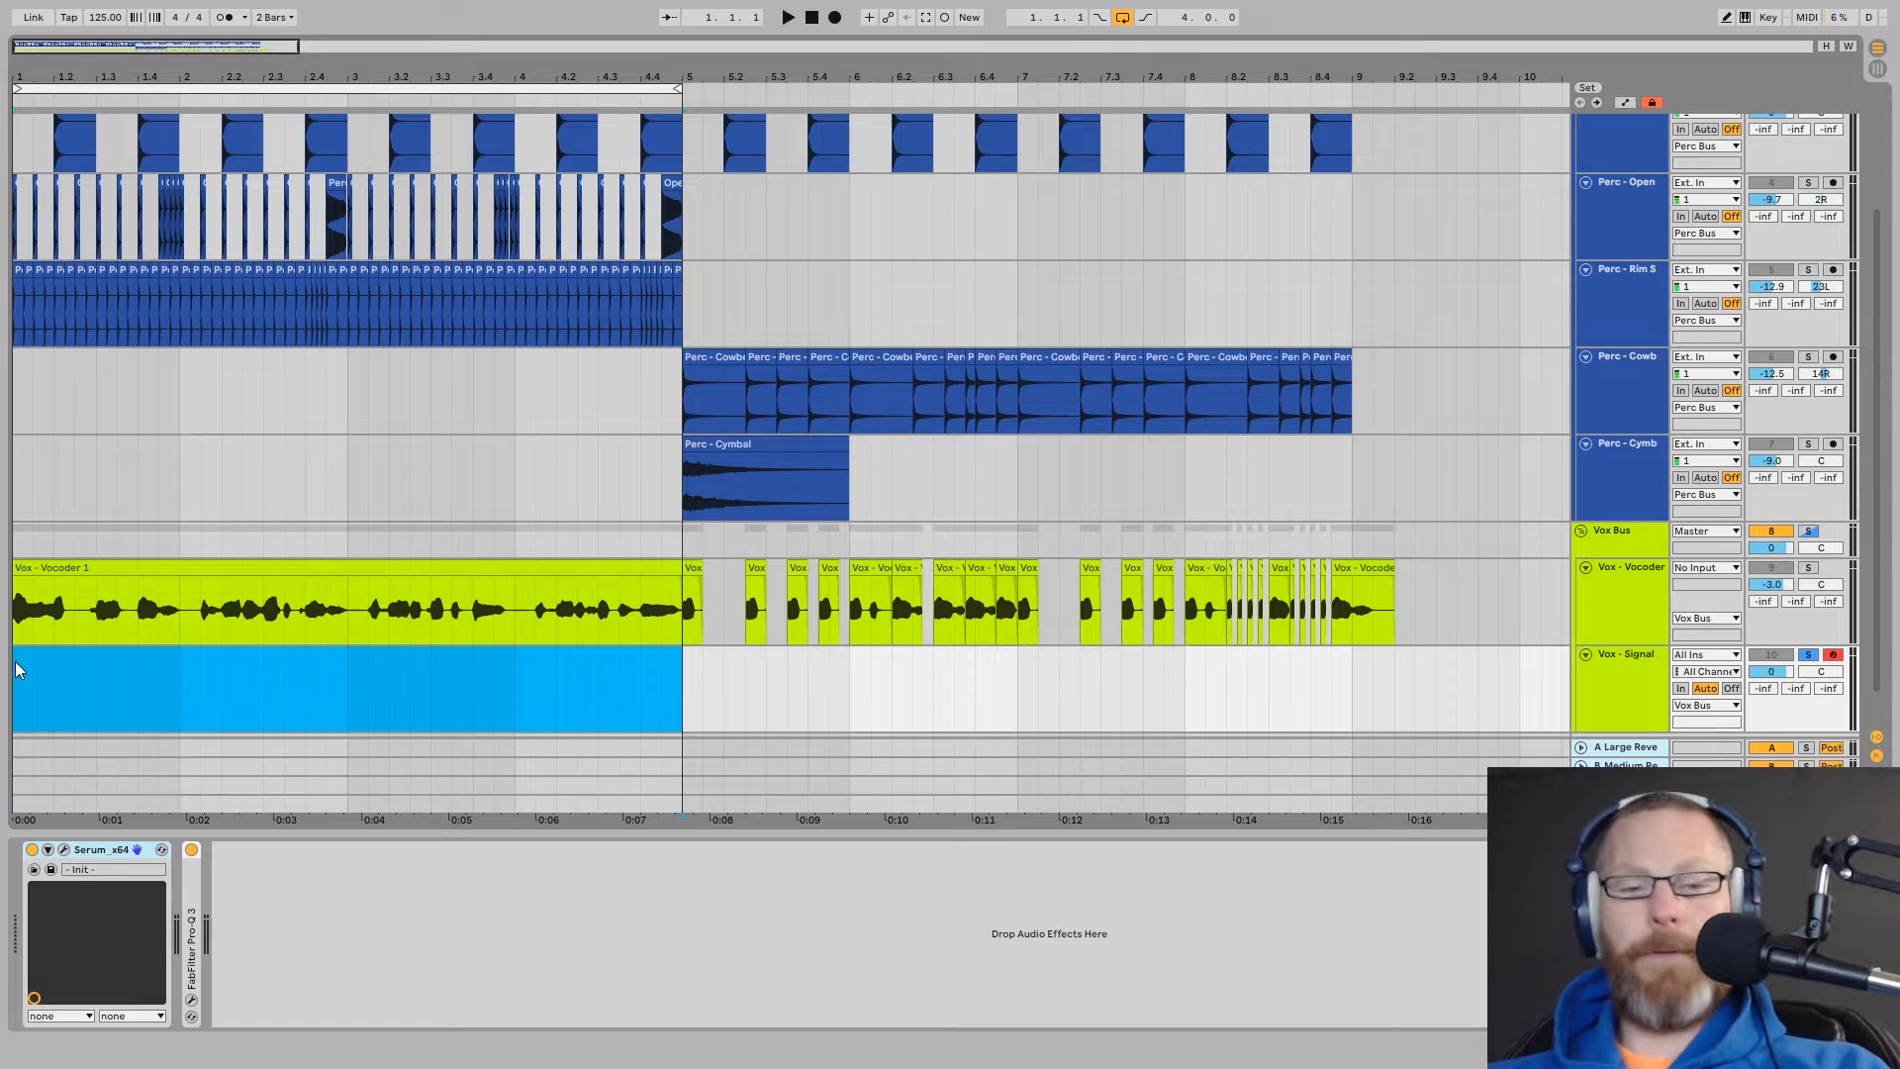
{"action": "key", "text": "ctrl+shift+m"}
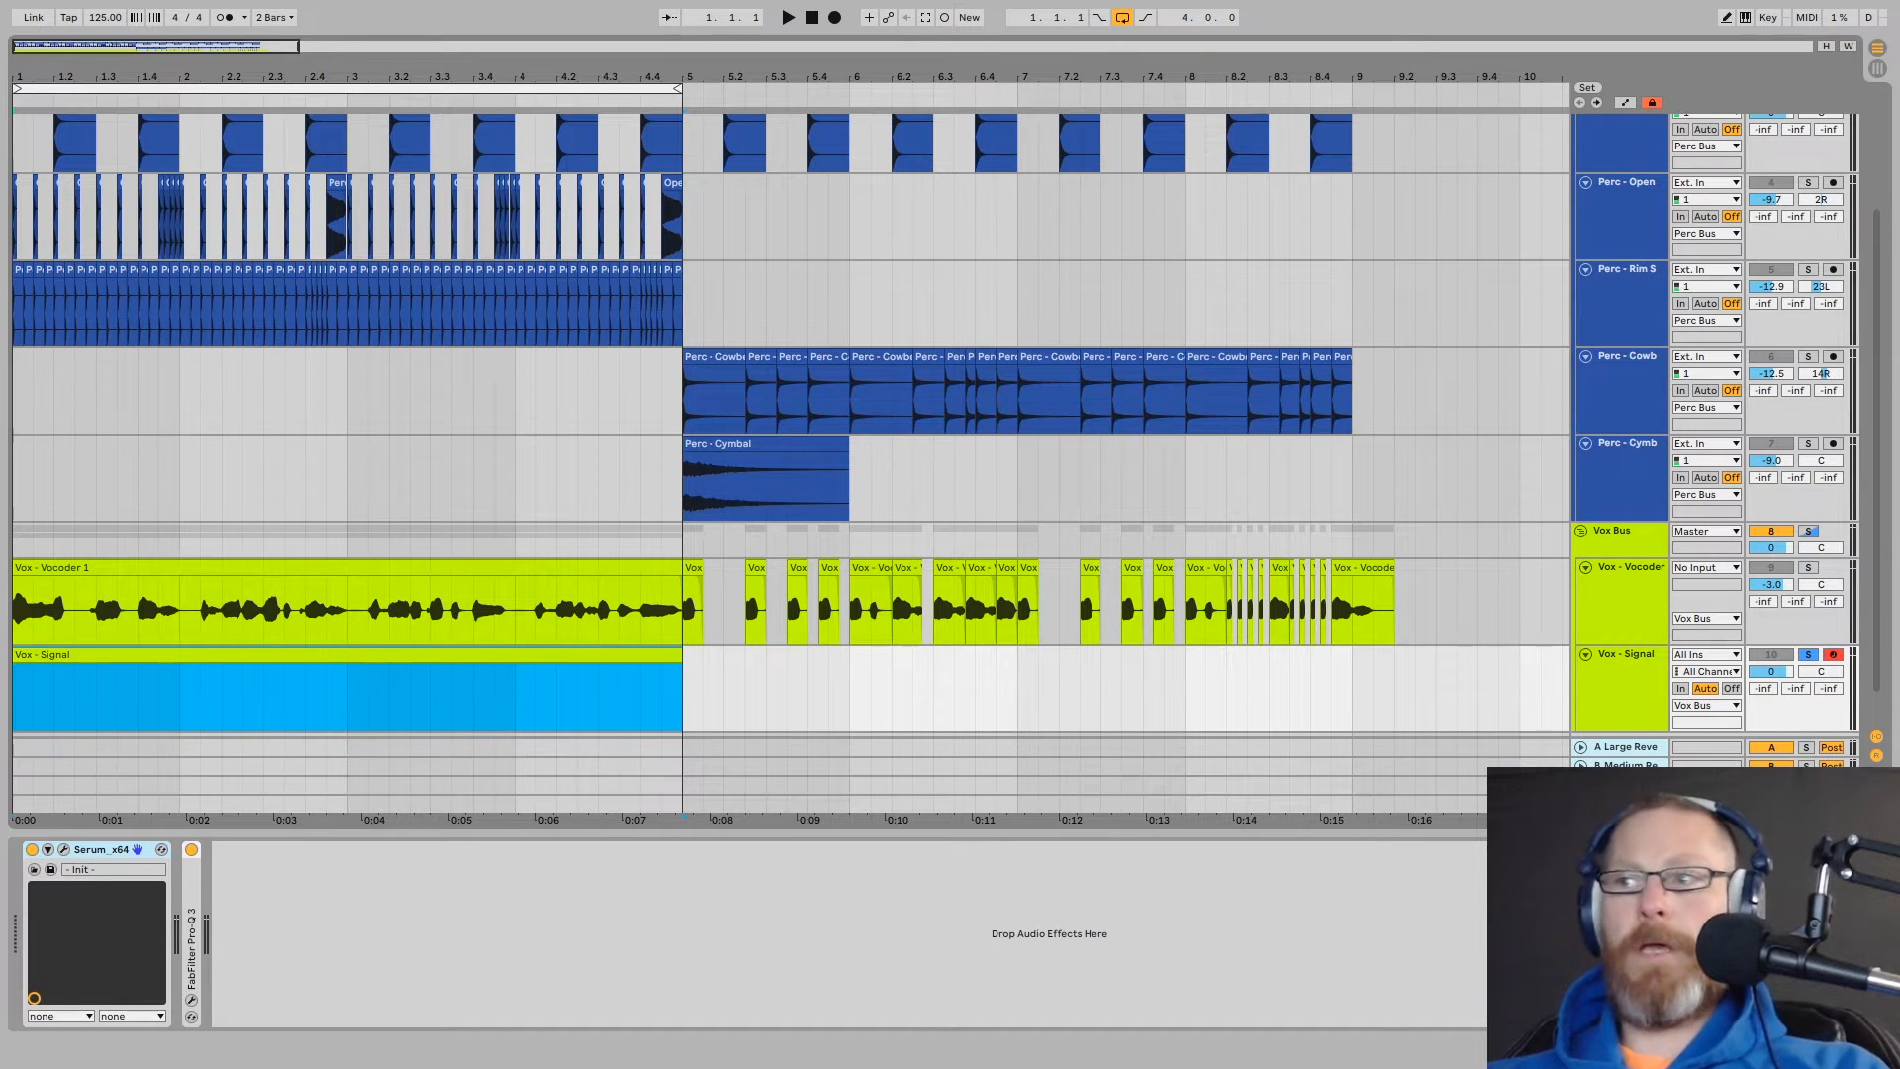
{"action": "key", "text": "shift+Tab"}
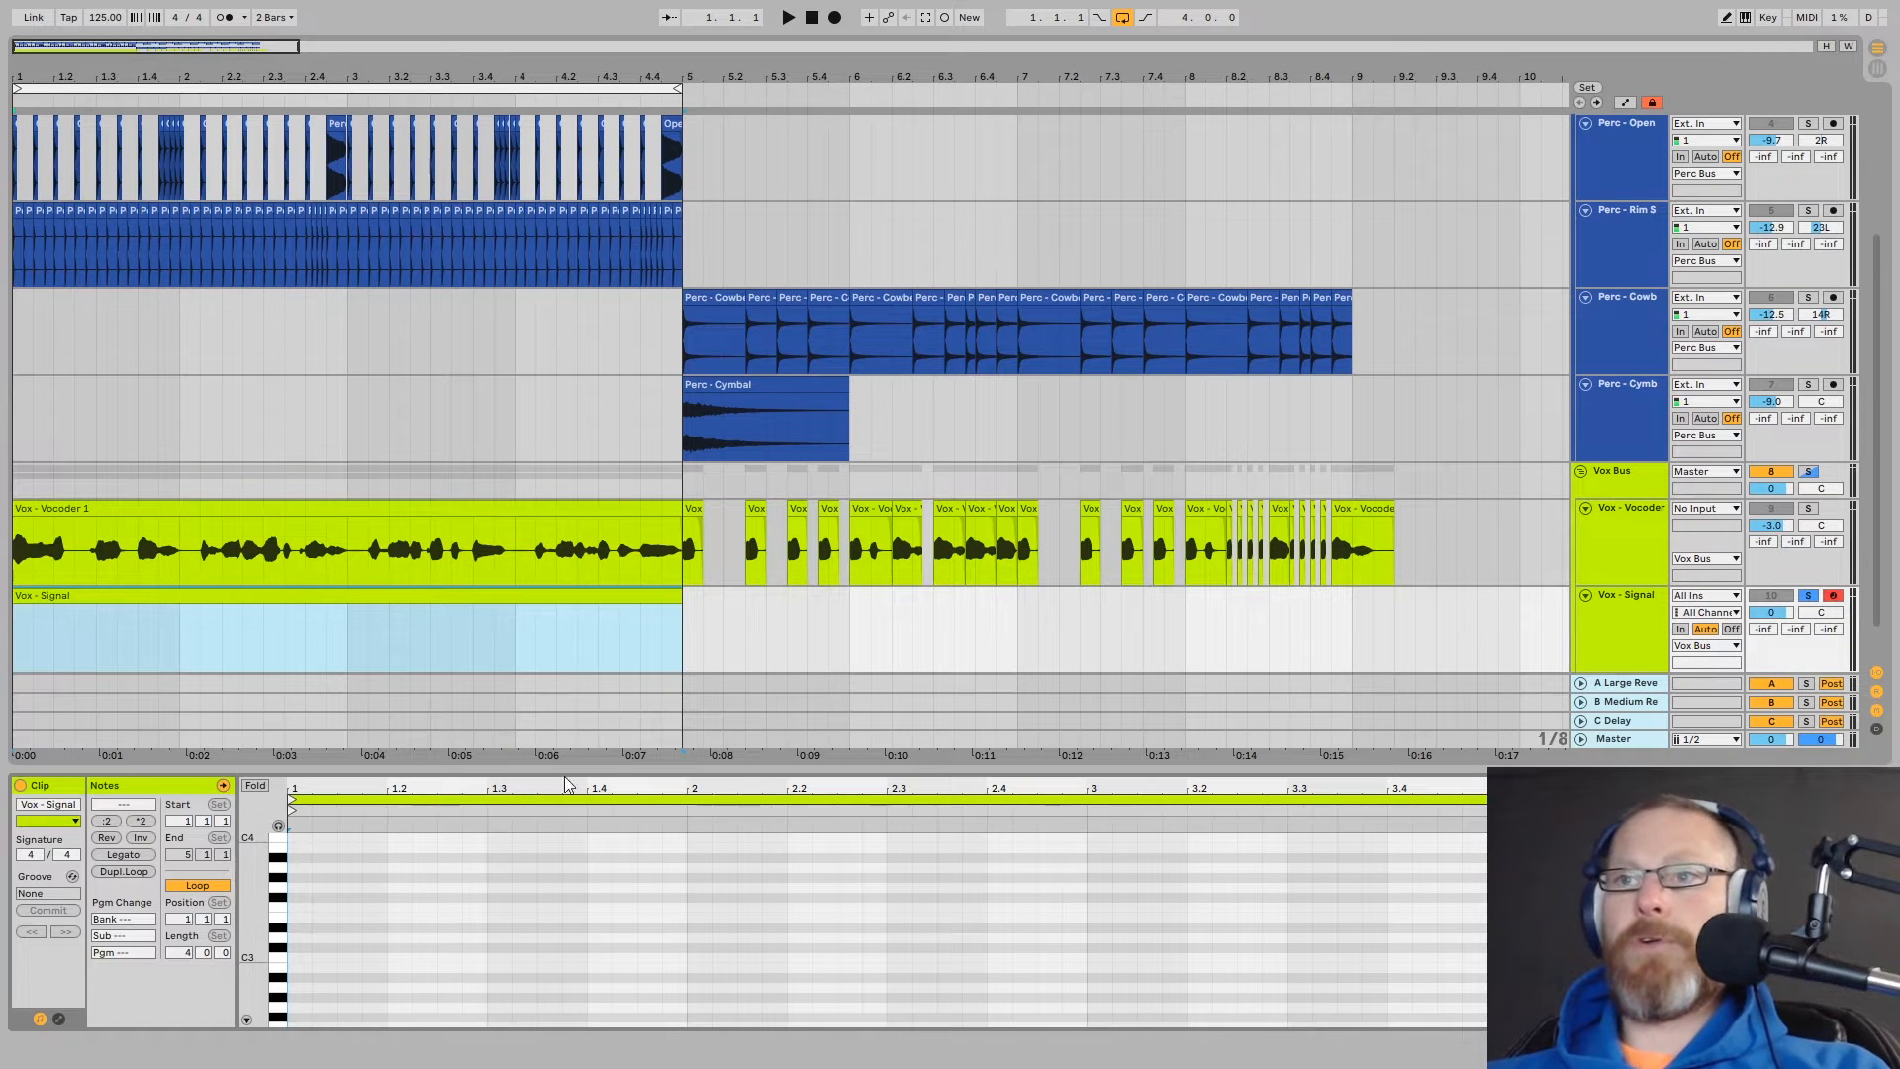
{"action": "left_click_drag", "start_coordinate": [560, 781], "coordinate": [576, 615]}
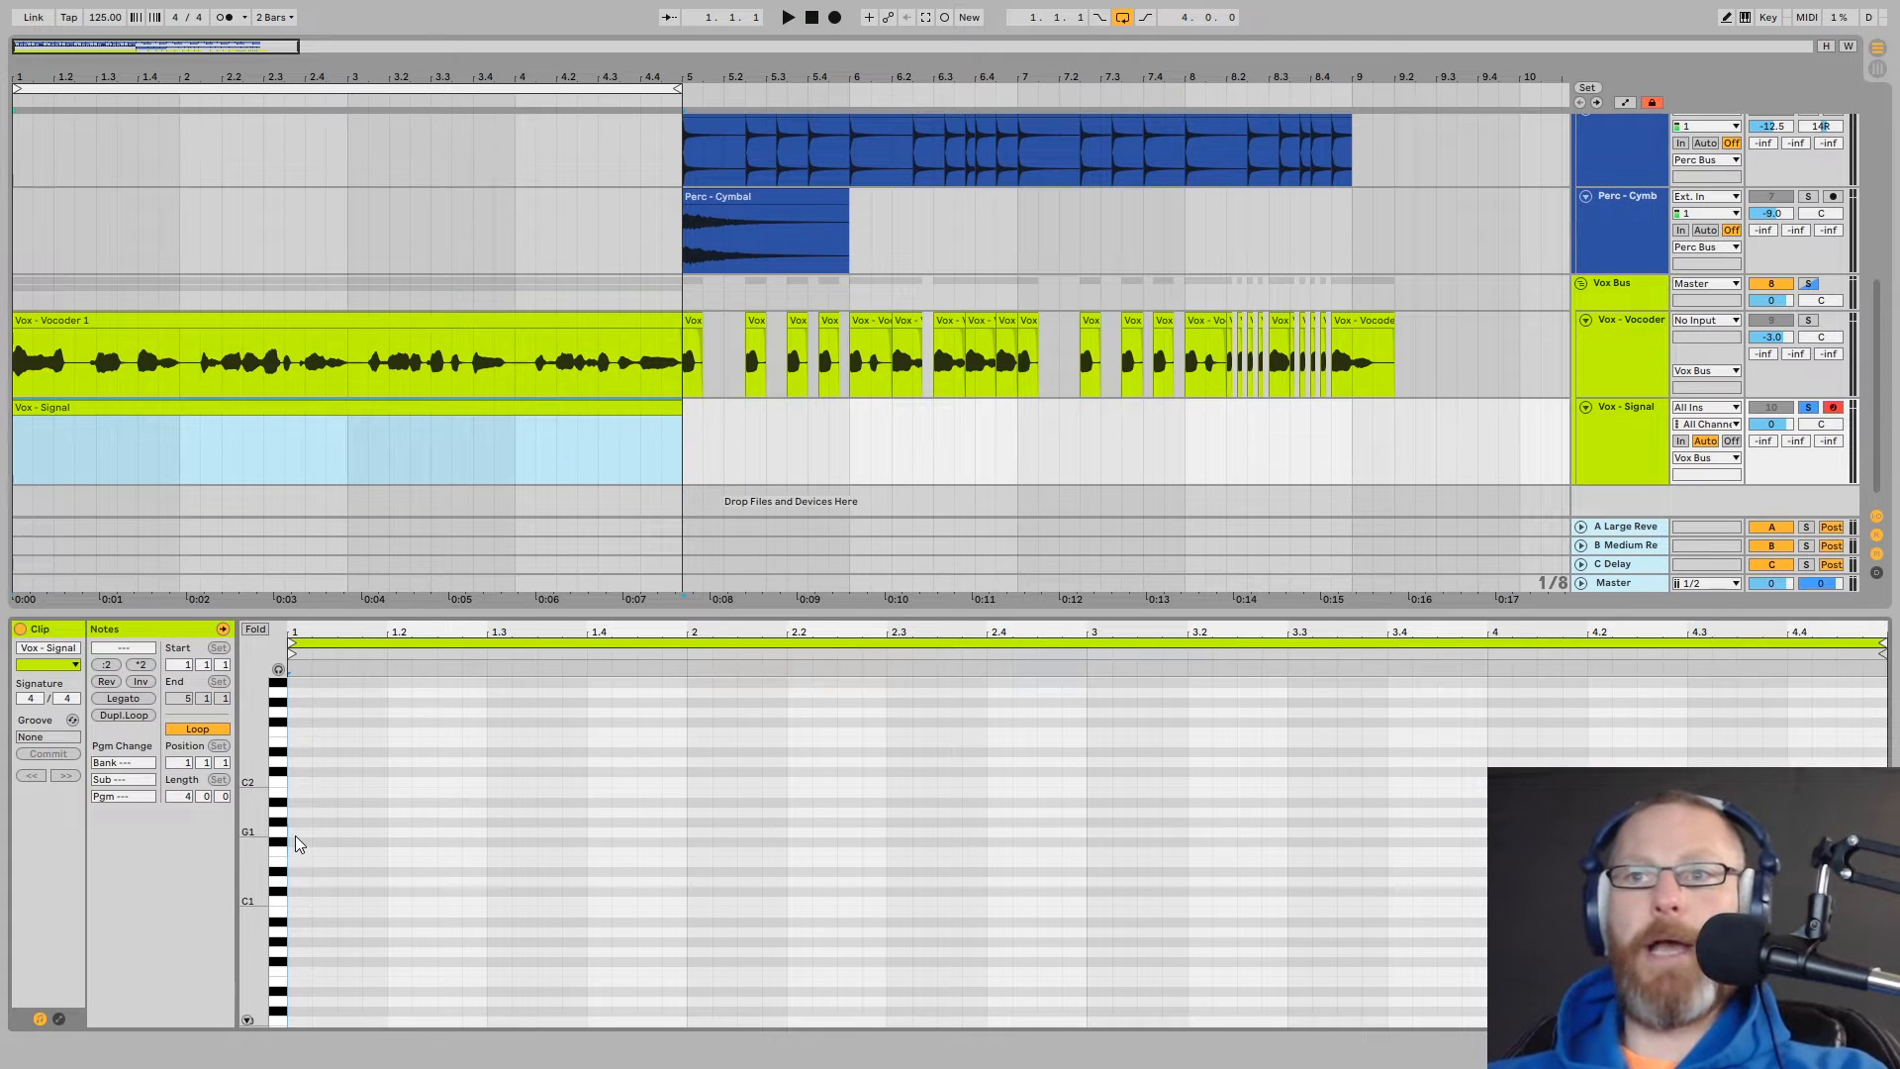
Write a four-bar bass line of one-bar notes in the Vox - Signal clip: G1, A#1, D1 and F1
{"action": "double_click", "coordinate": [296, 833]}
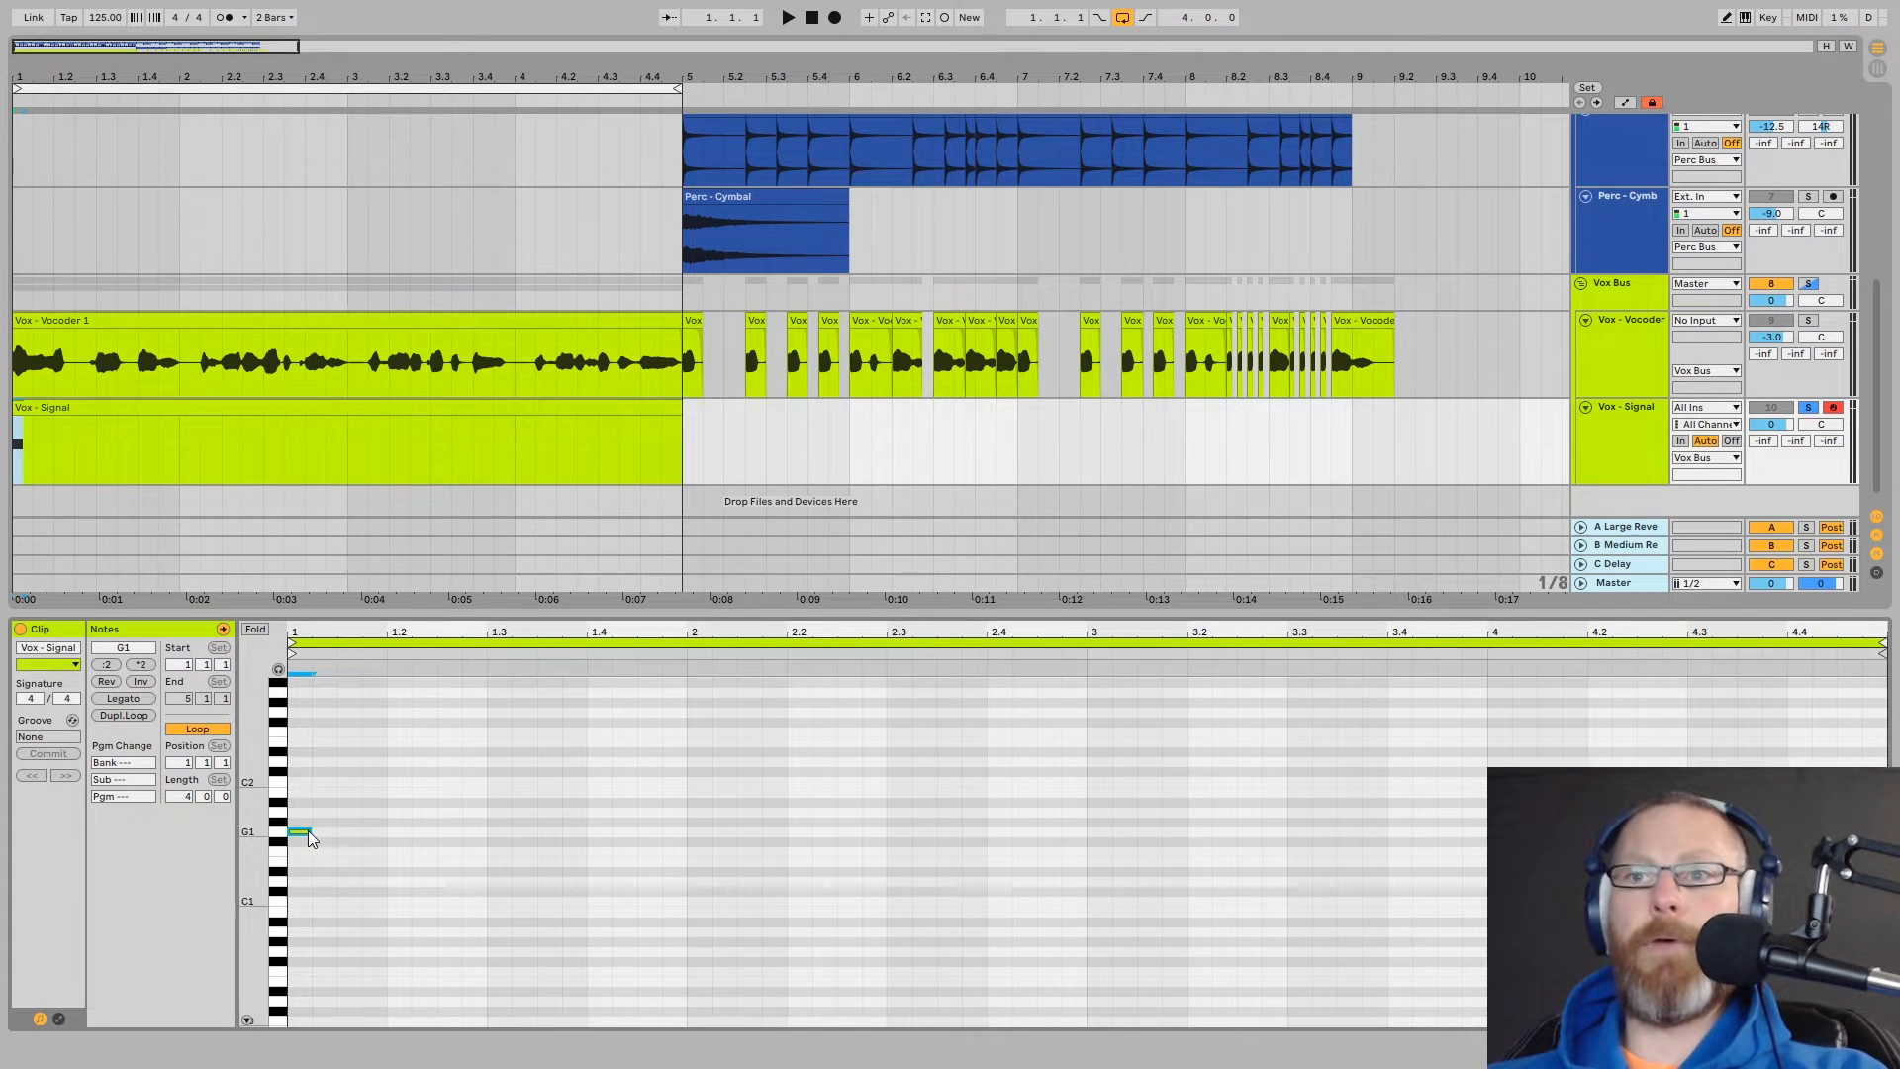
{"action": "left_click_drag", "start_coordinate": [311, 831], "coordinate": [743, 804]}
{"action": "key", "text": "ctrl+d"}
{"action": "key", "text": "ctrl+d"}
{"action": "left_click_drag", "start_coordinate": [1128, 802], "coordinate": [1531, 852]}
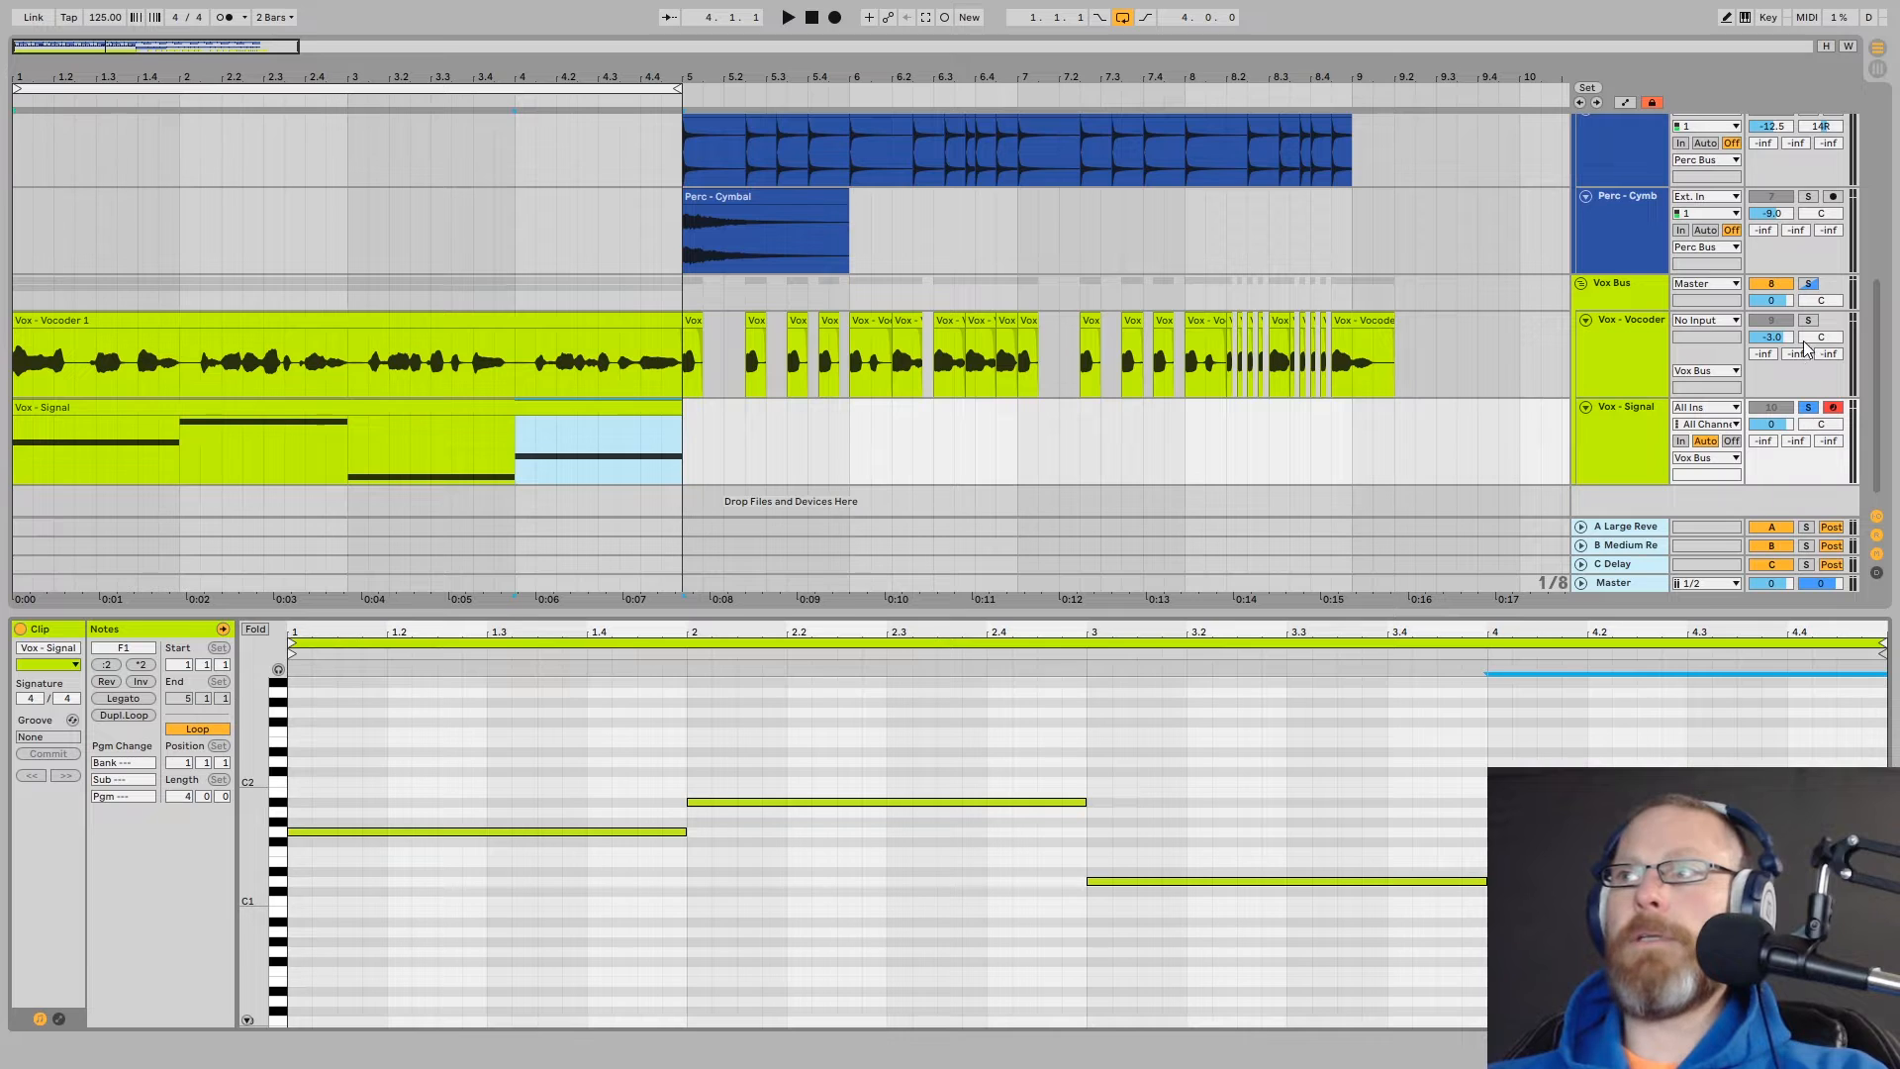
Play back the four-bar Vox - Signal synth line on its own
{"action": "key", "text": "space"}
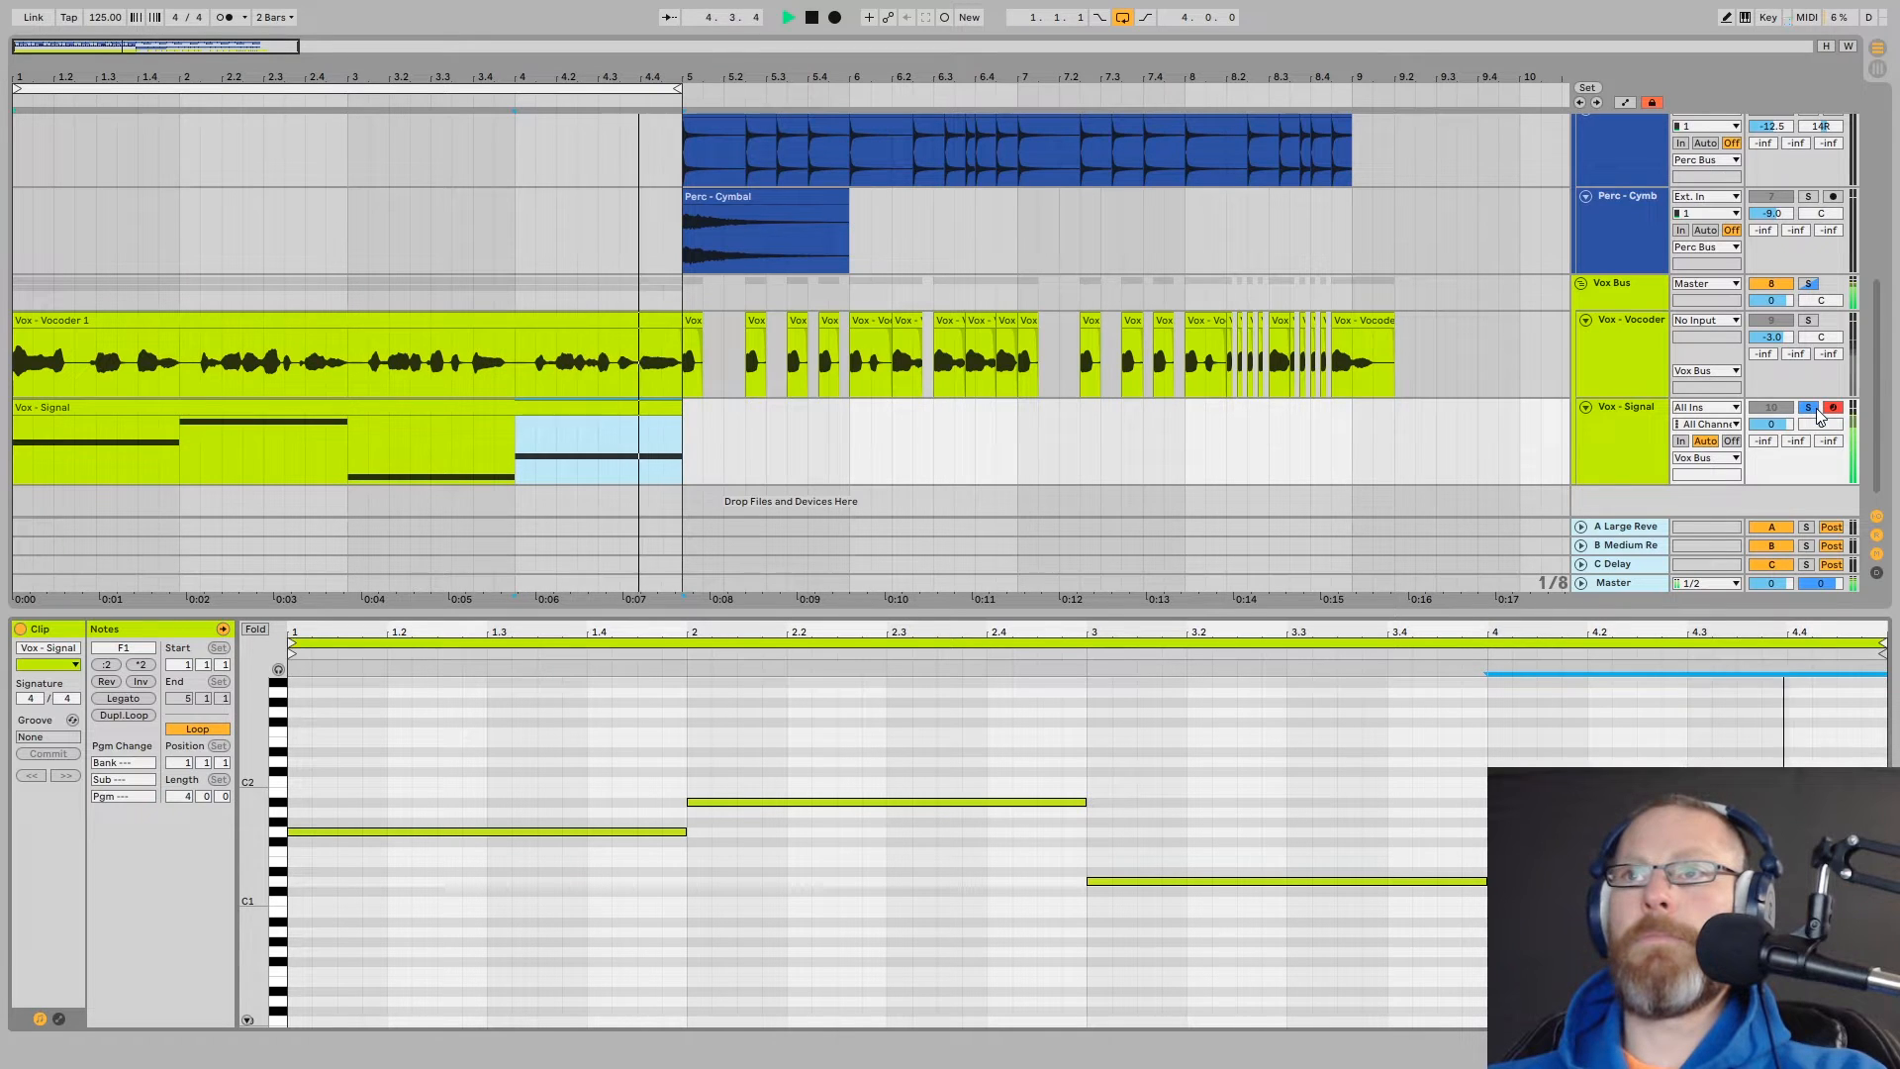
{"action": "key", "text": "space"}
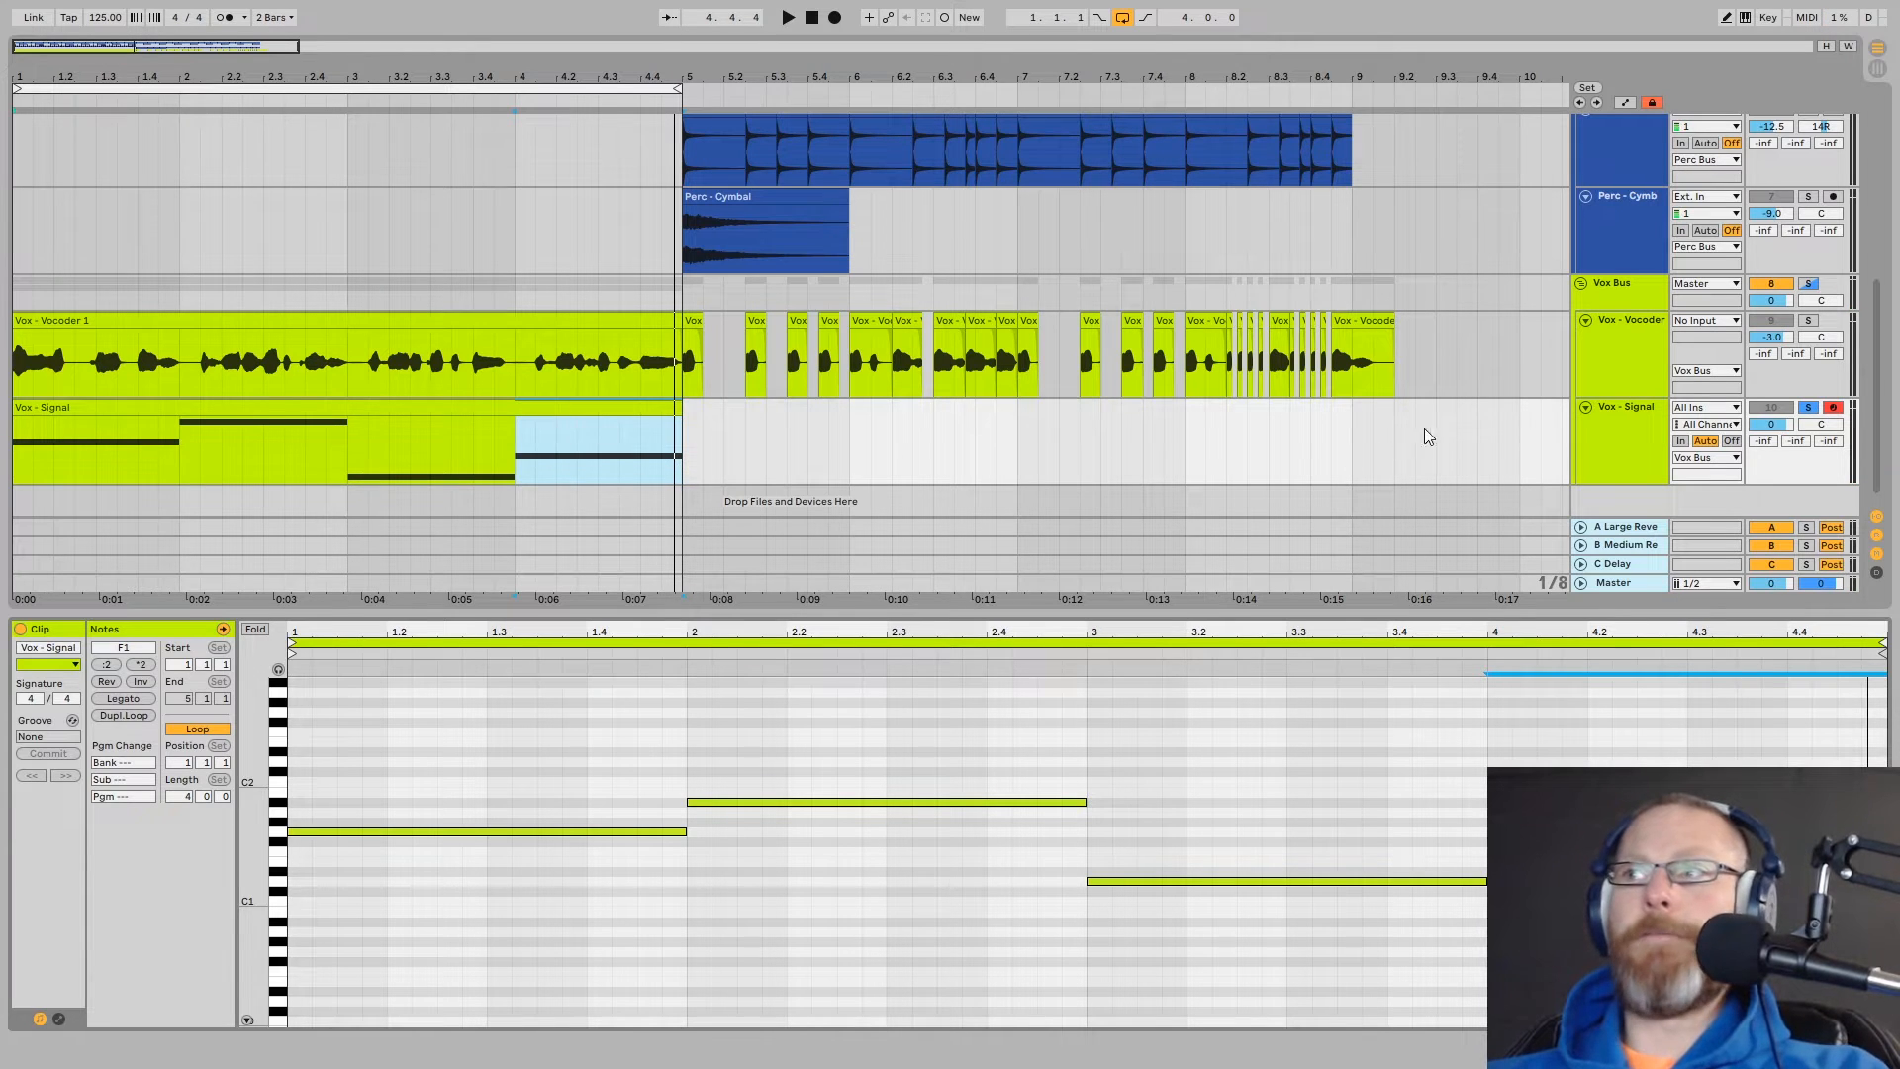
{"action": "left_click", "coordinate": [1587, 456]}
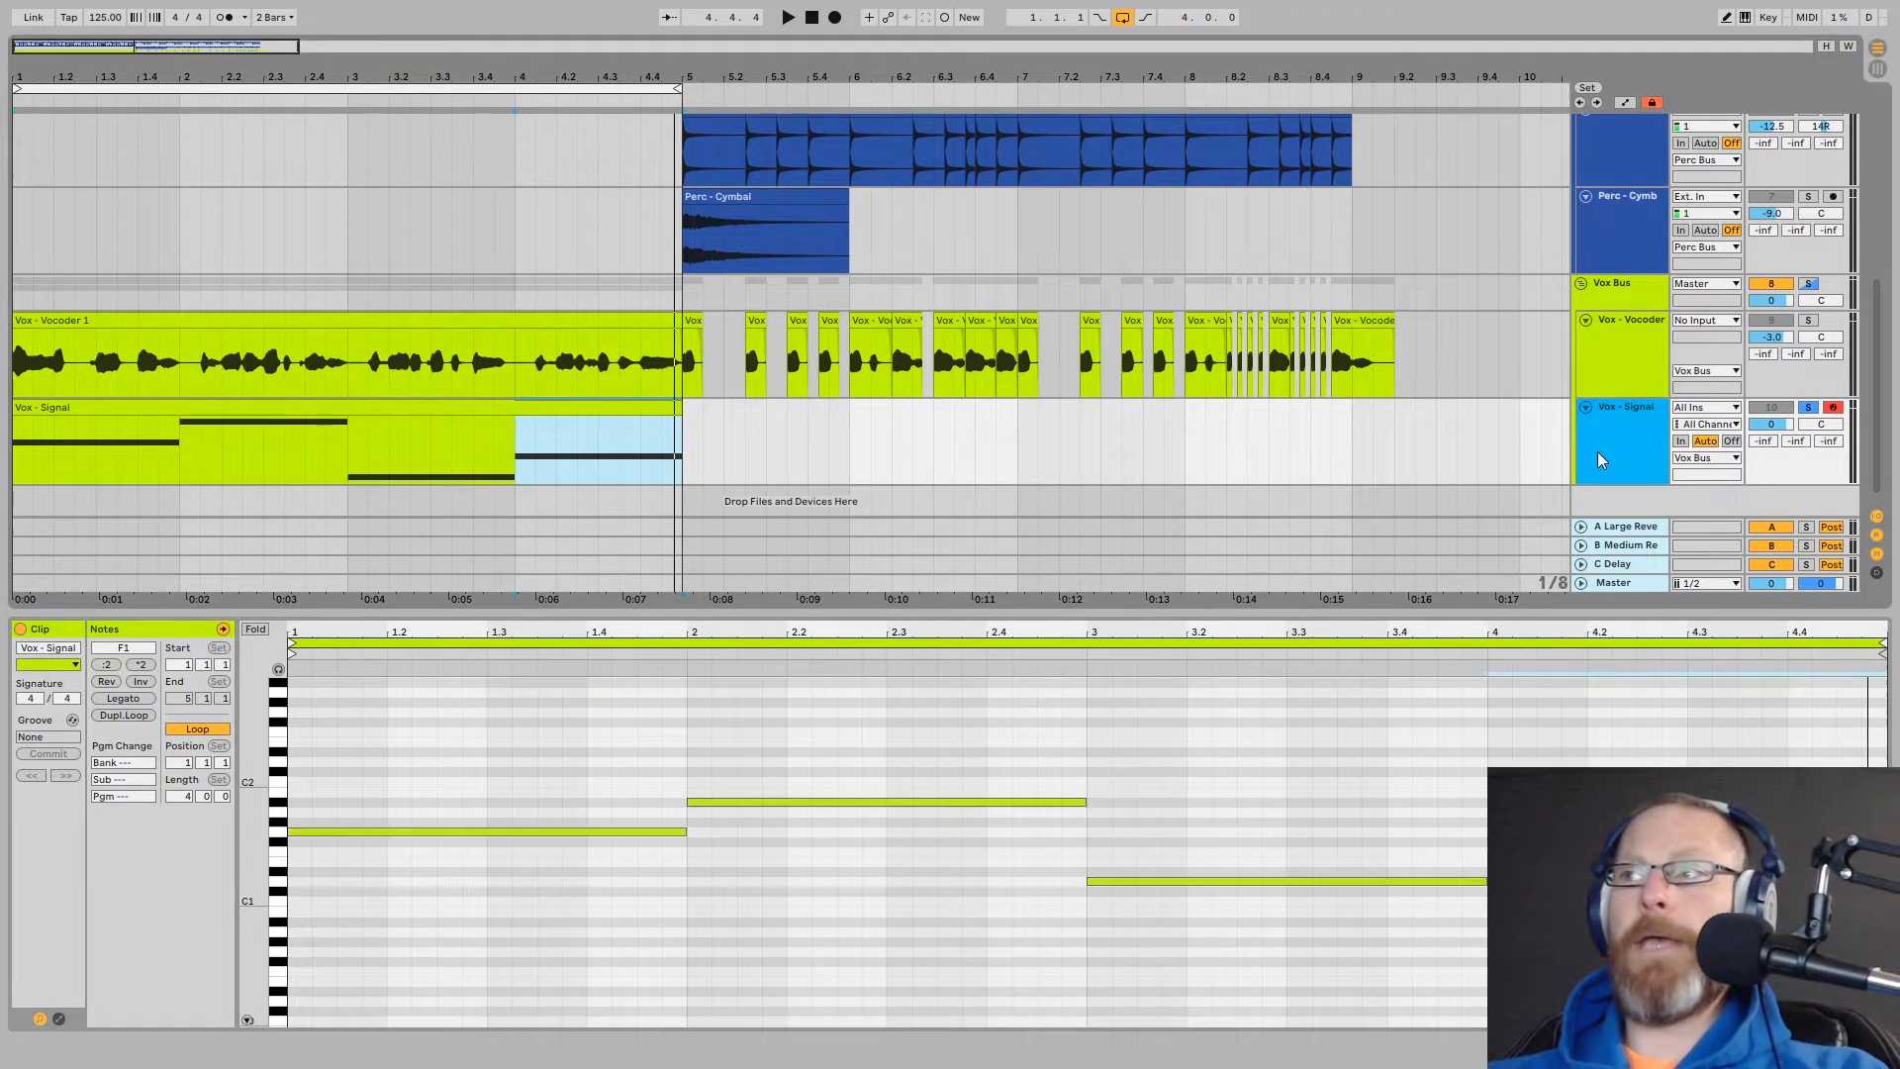
Unsolo and mute the Vox - Signal track, and solo the Vox Bus to listen to the vocal
{"action": "left_click", "coordinate": [1809, 409]}
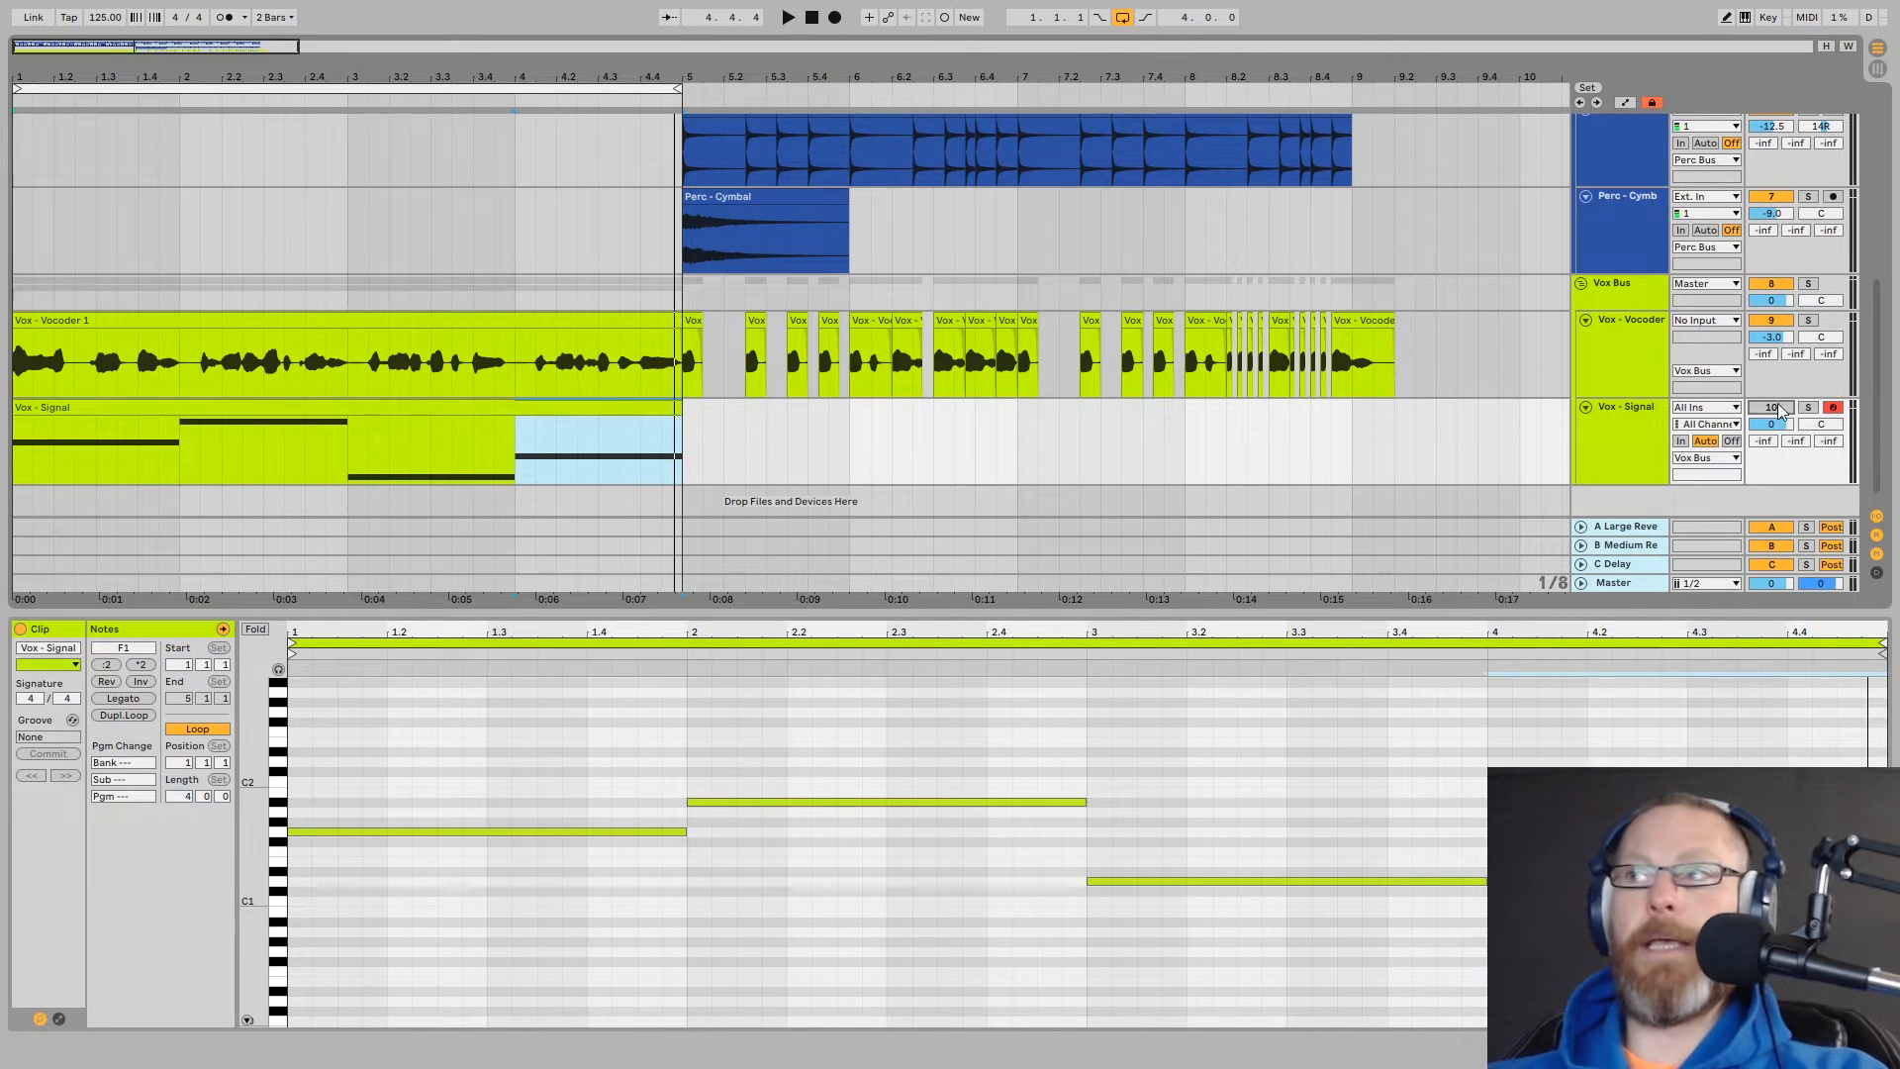
{"action": "left_click", "coordinate": [1809, 284]}
{"action": "key", "text": "space"}
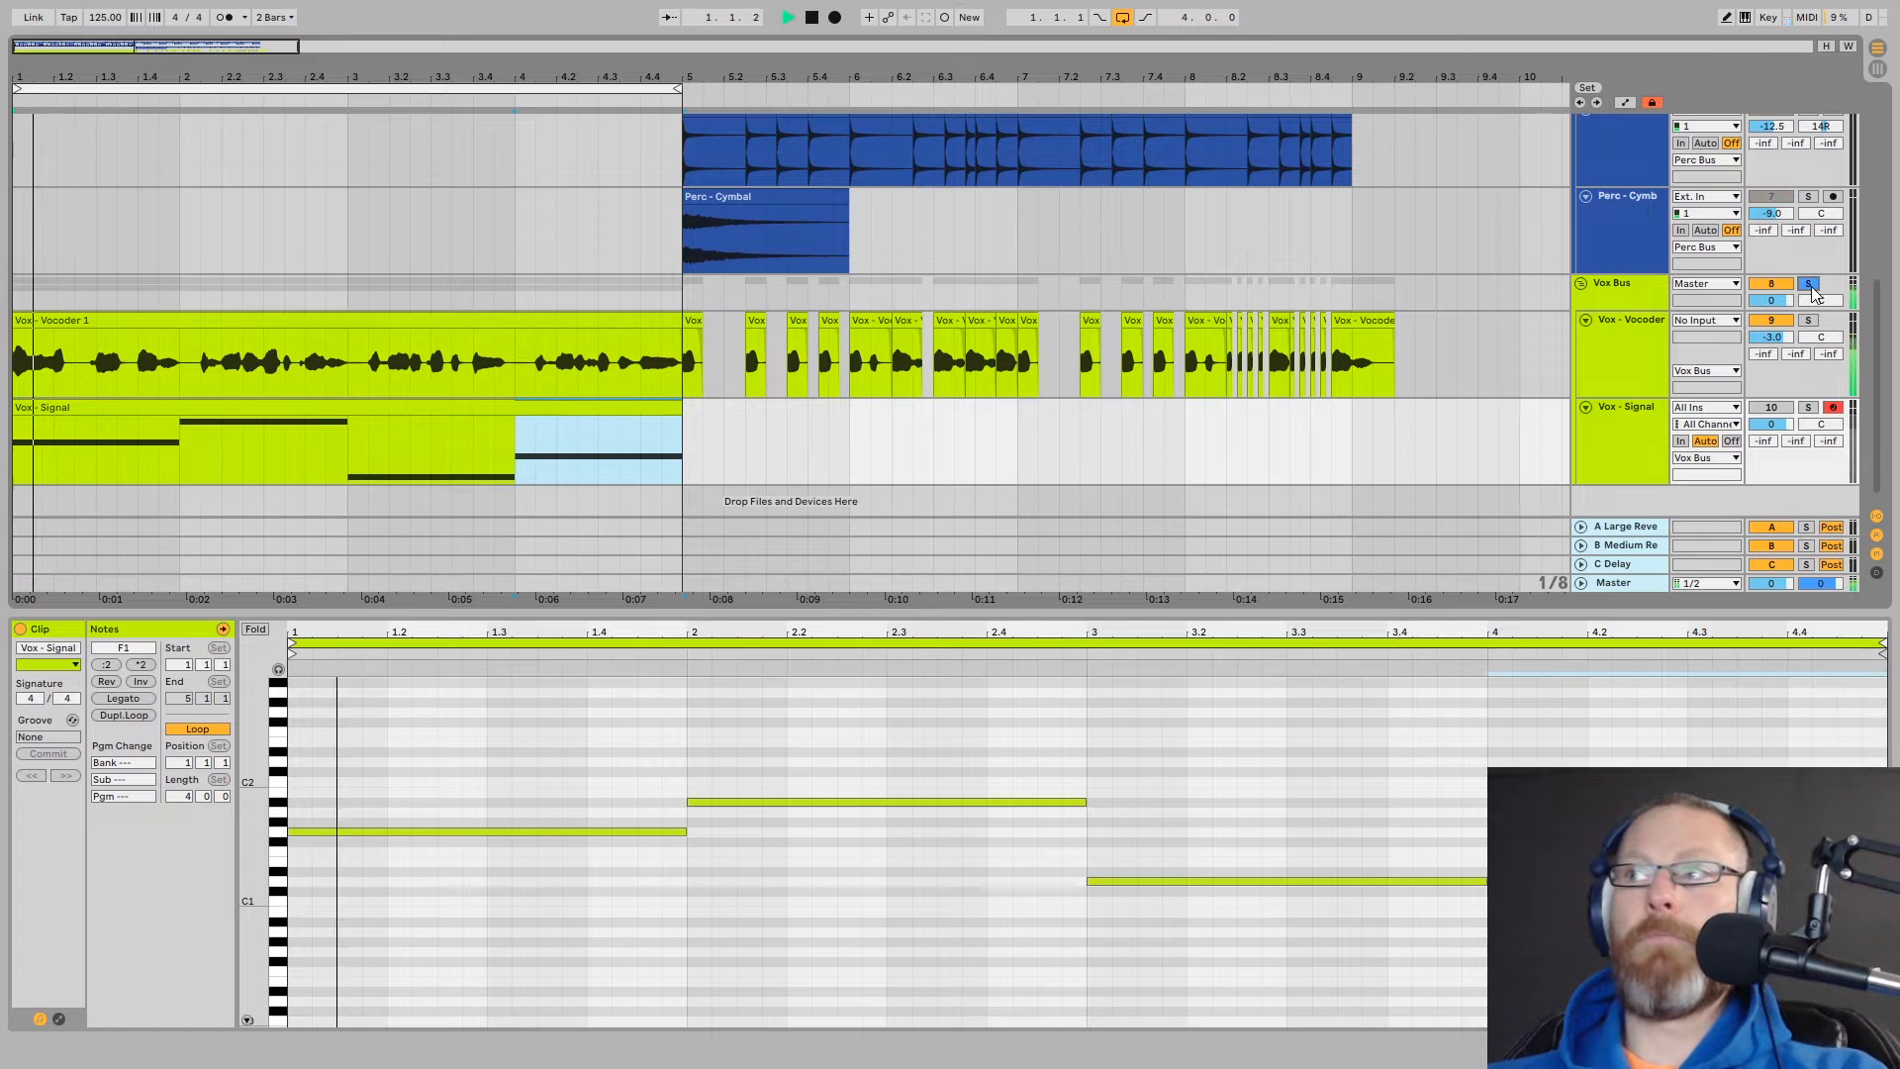
{"action": "key", "text": "space"}
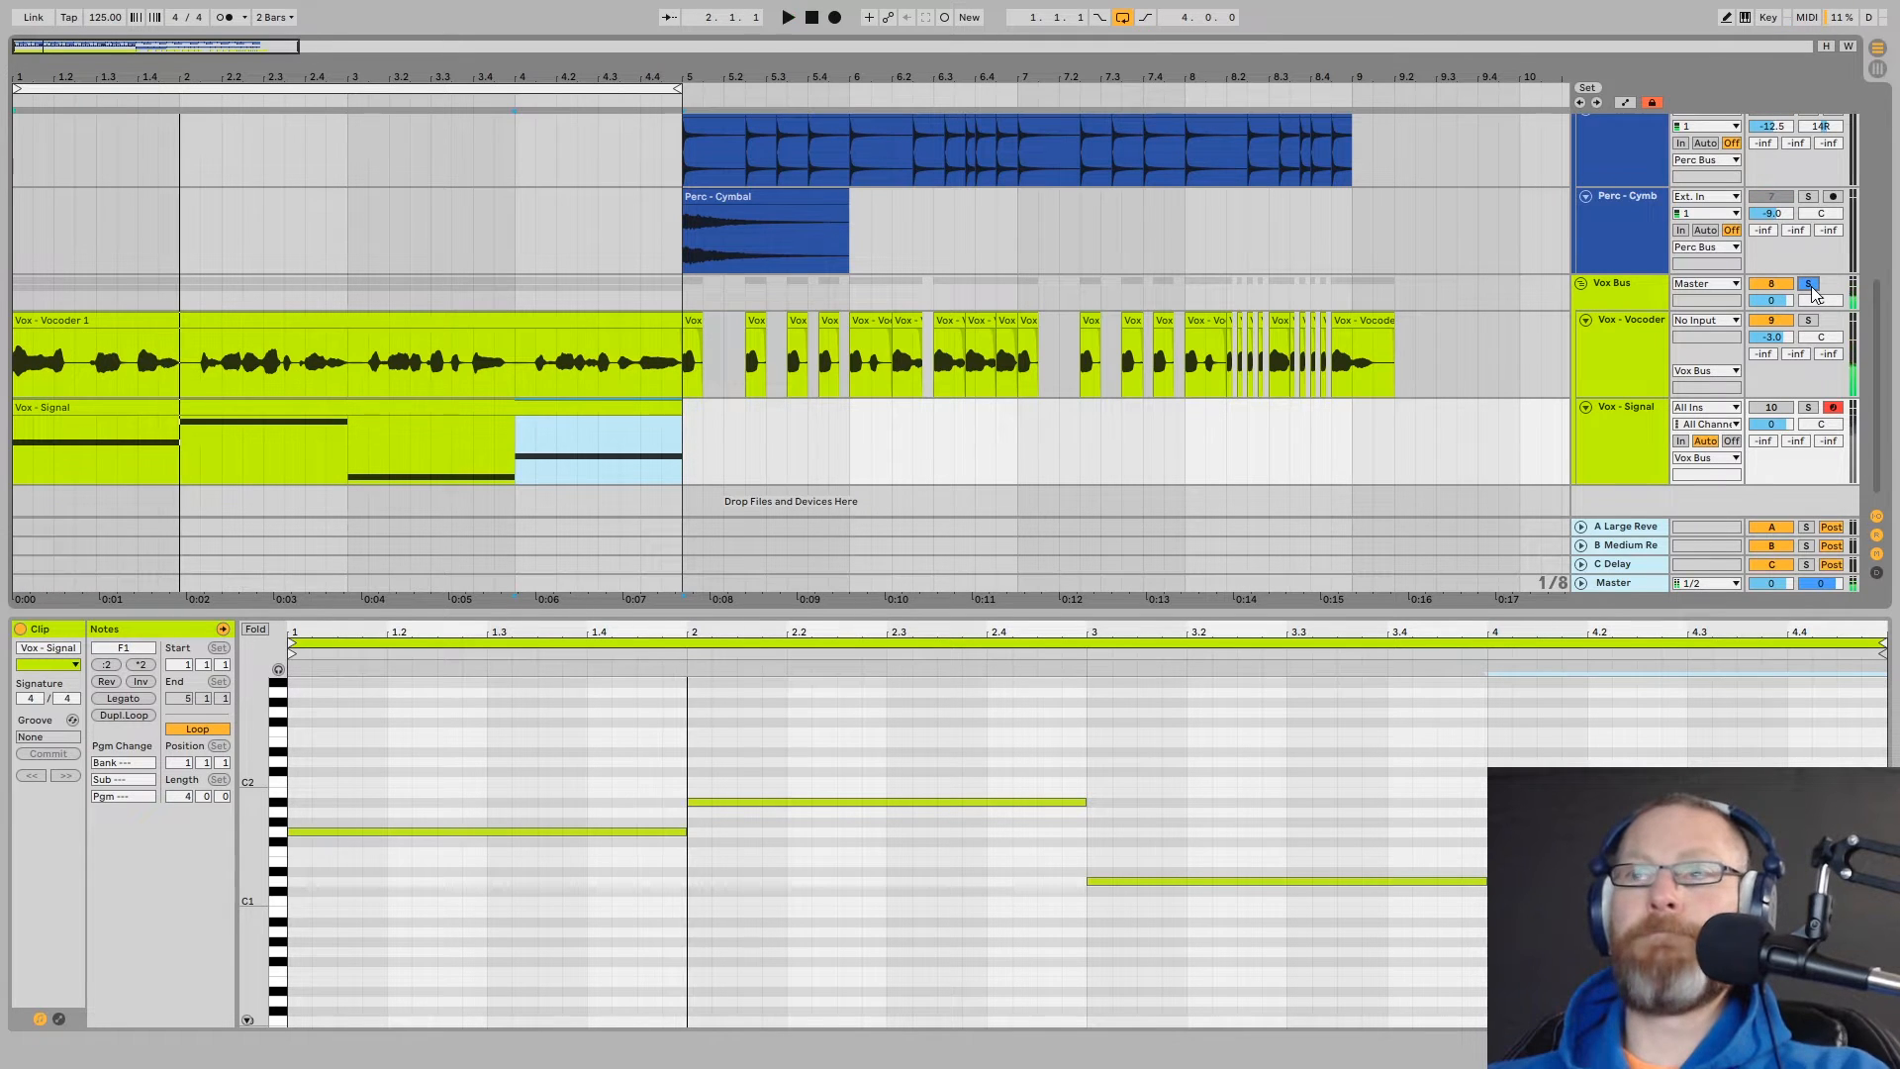
Set the Vocoder's carrier on the Vox - Vocoder track to External with audio from Vox - Signal, and play the result
{"action": "left_click", "coordinate": [1658, 354]}
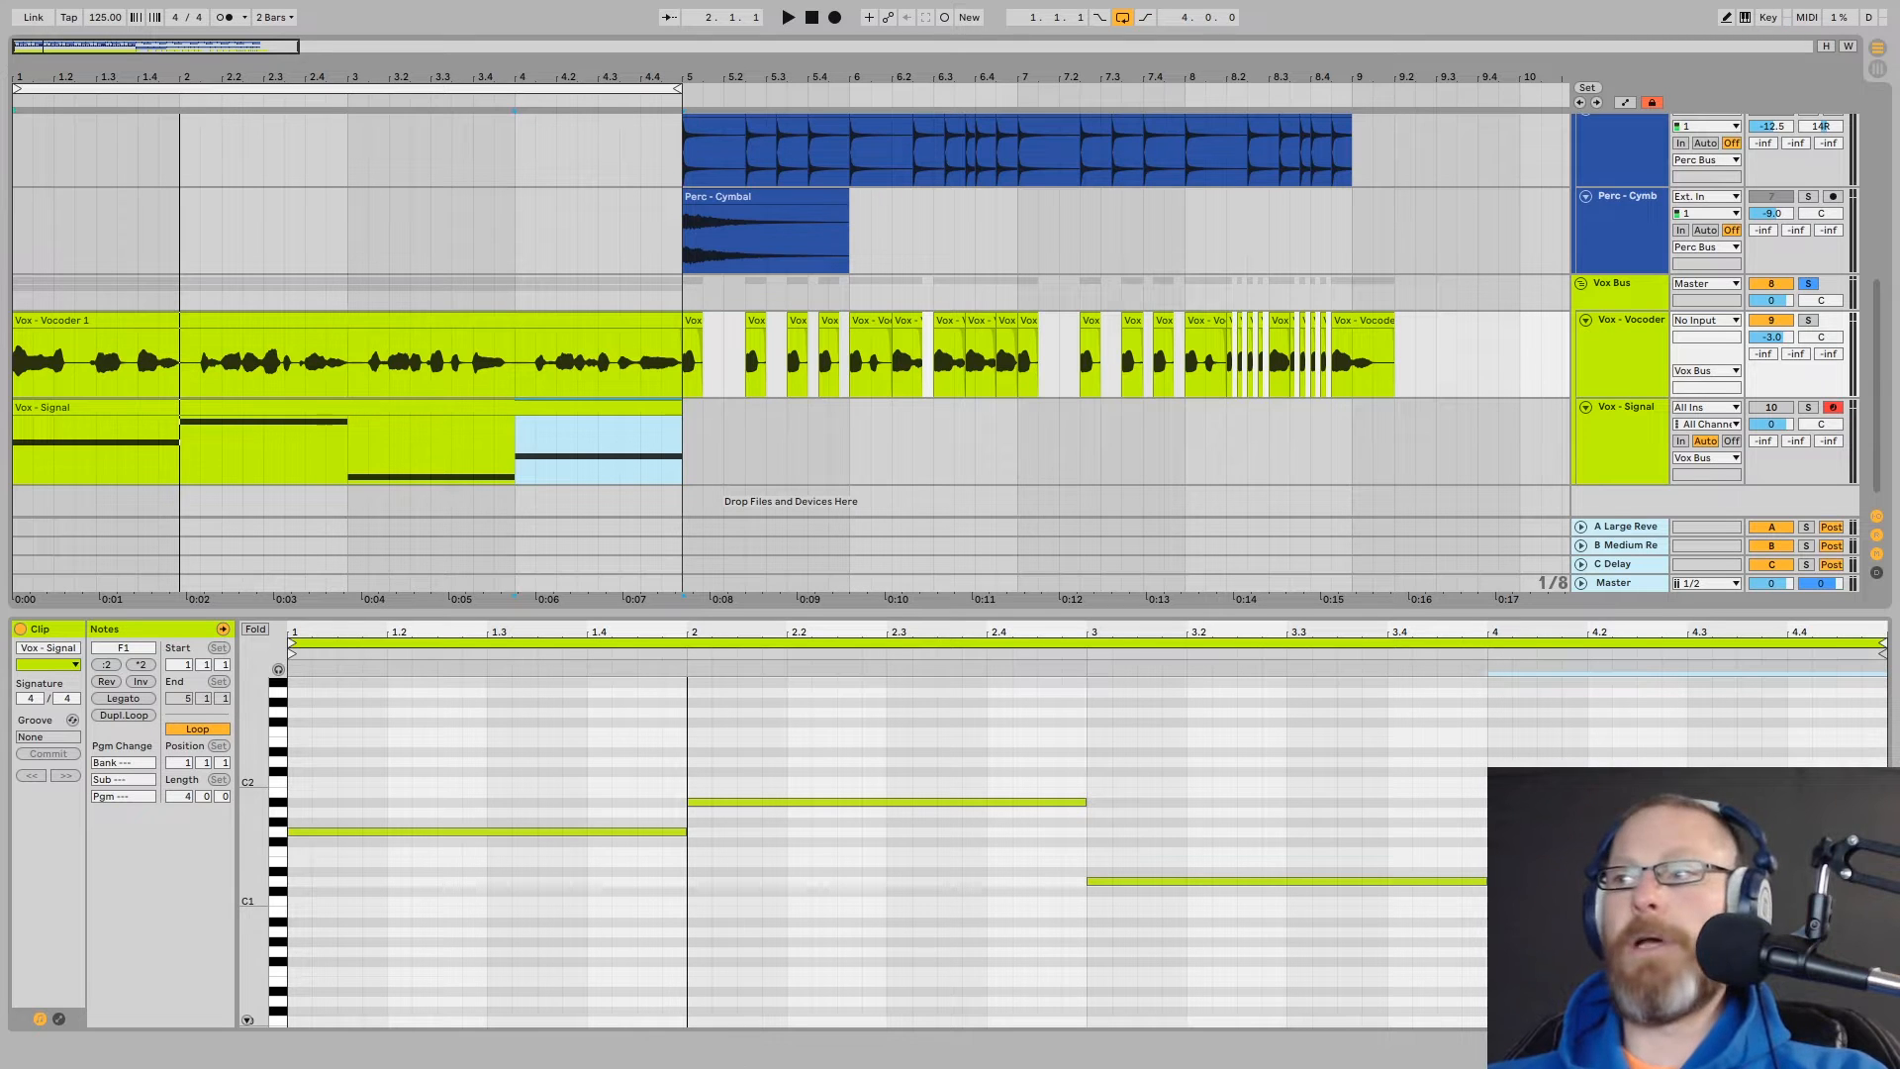
{"action": "key", "text": "shift+Tab"}
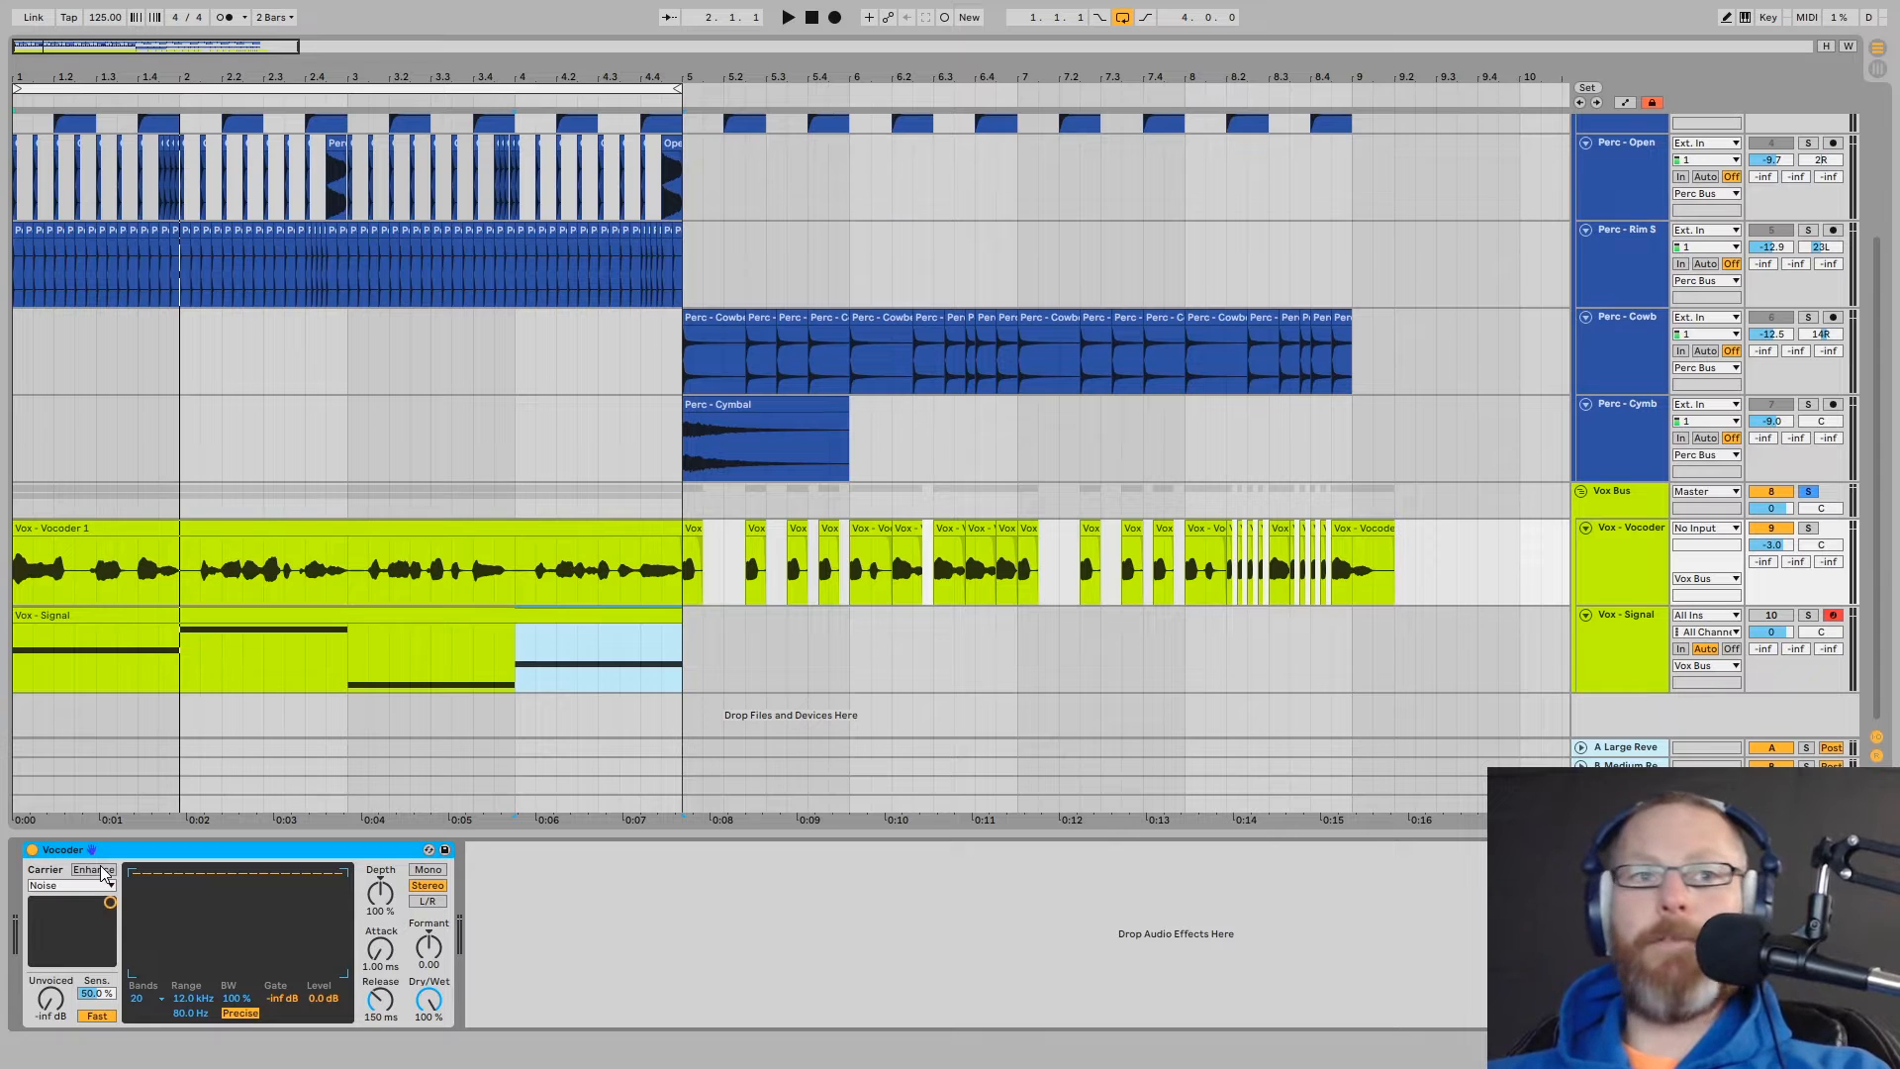
{"action": "left_click", "coordinate": [45, 886]}
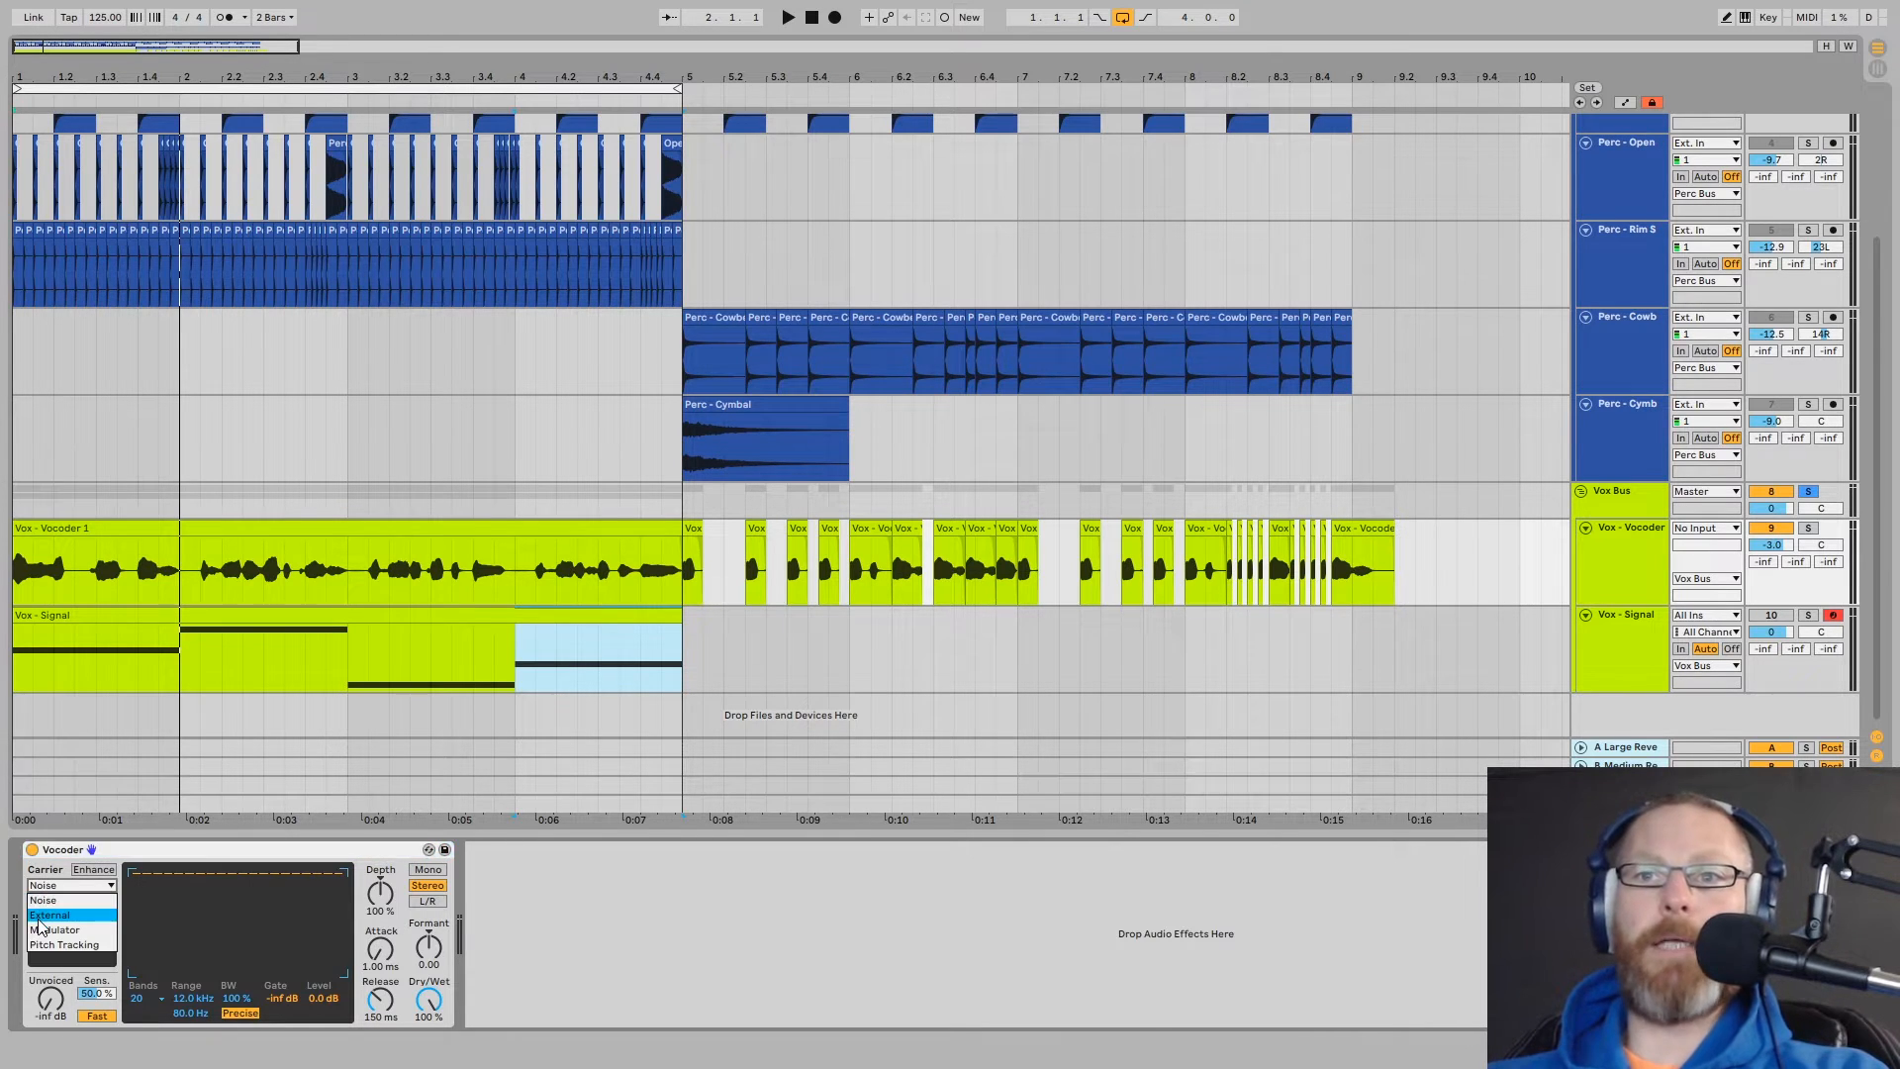
{"action": "left_click", "coordinate": [40, 927]}
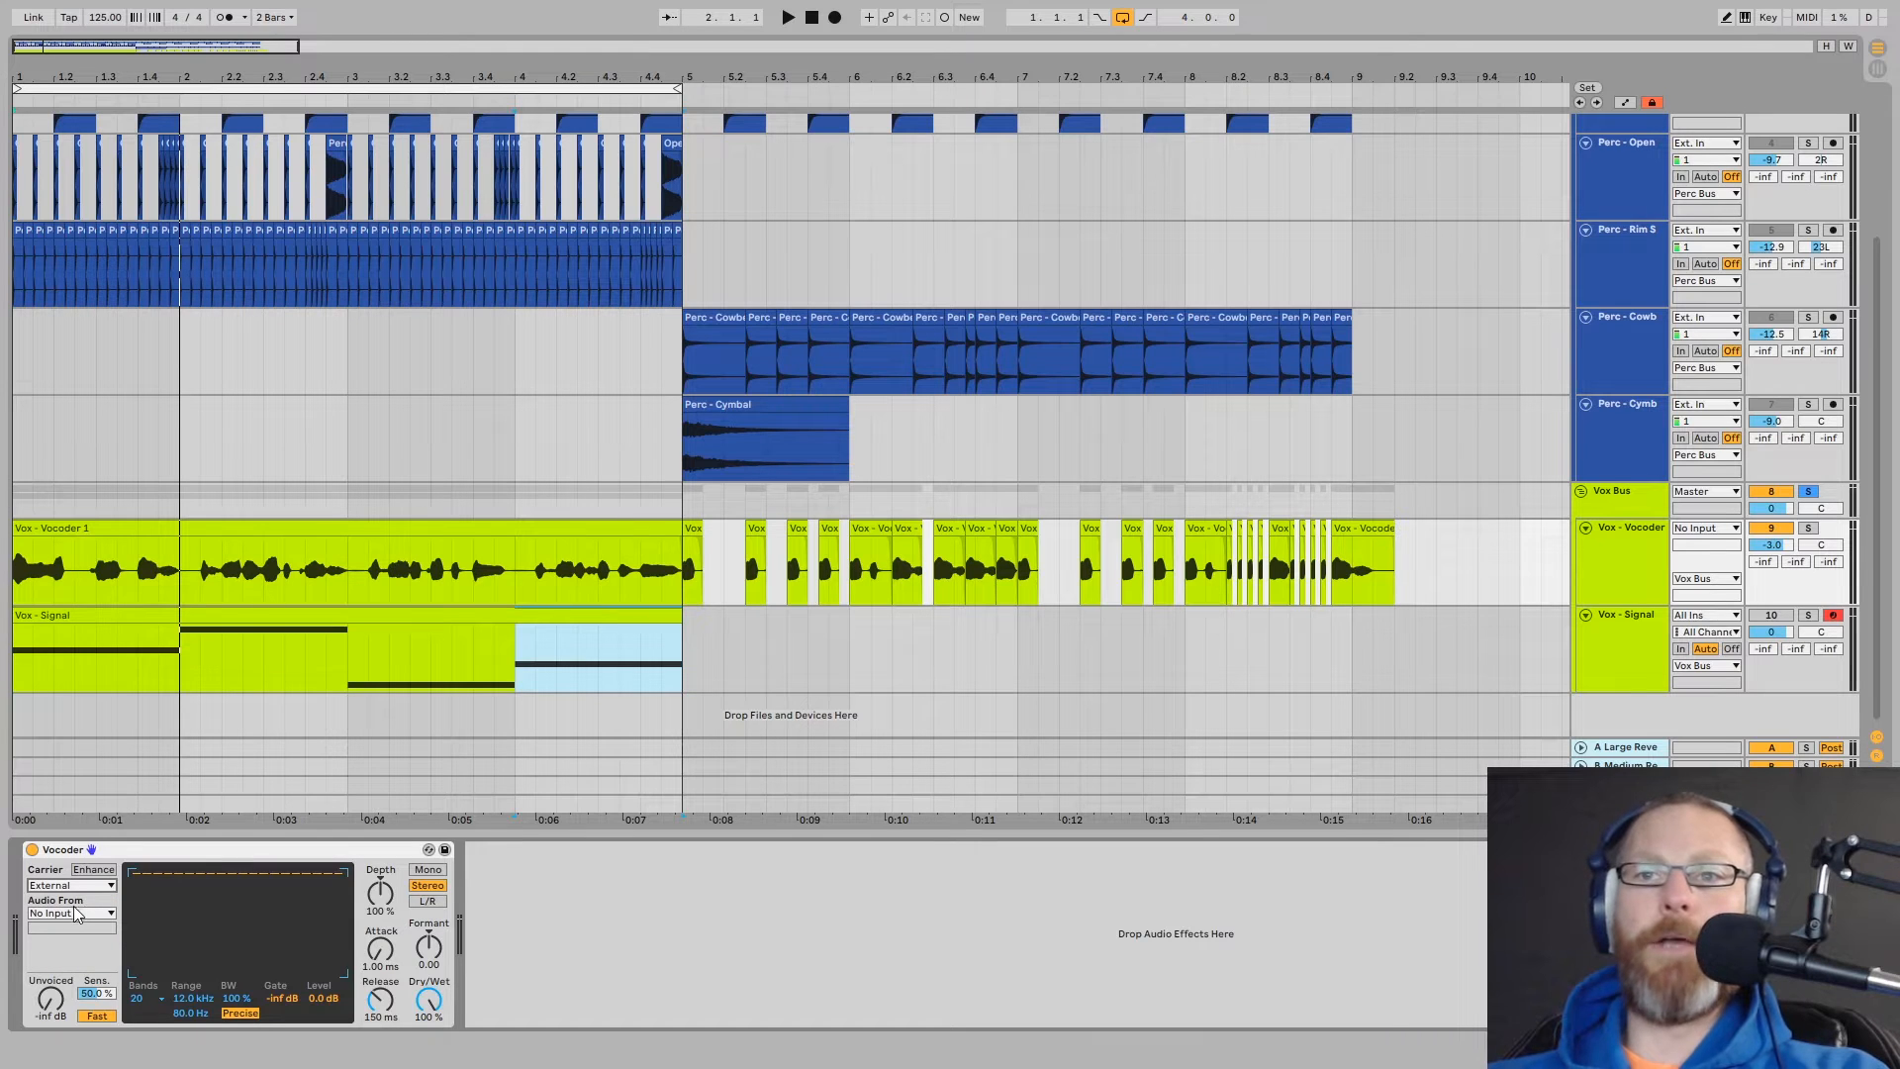
{"action": "left_click", "coordinate": [73, 913]}
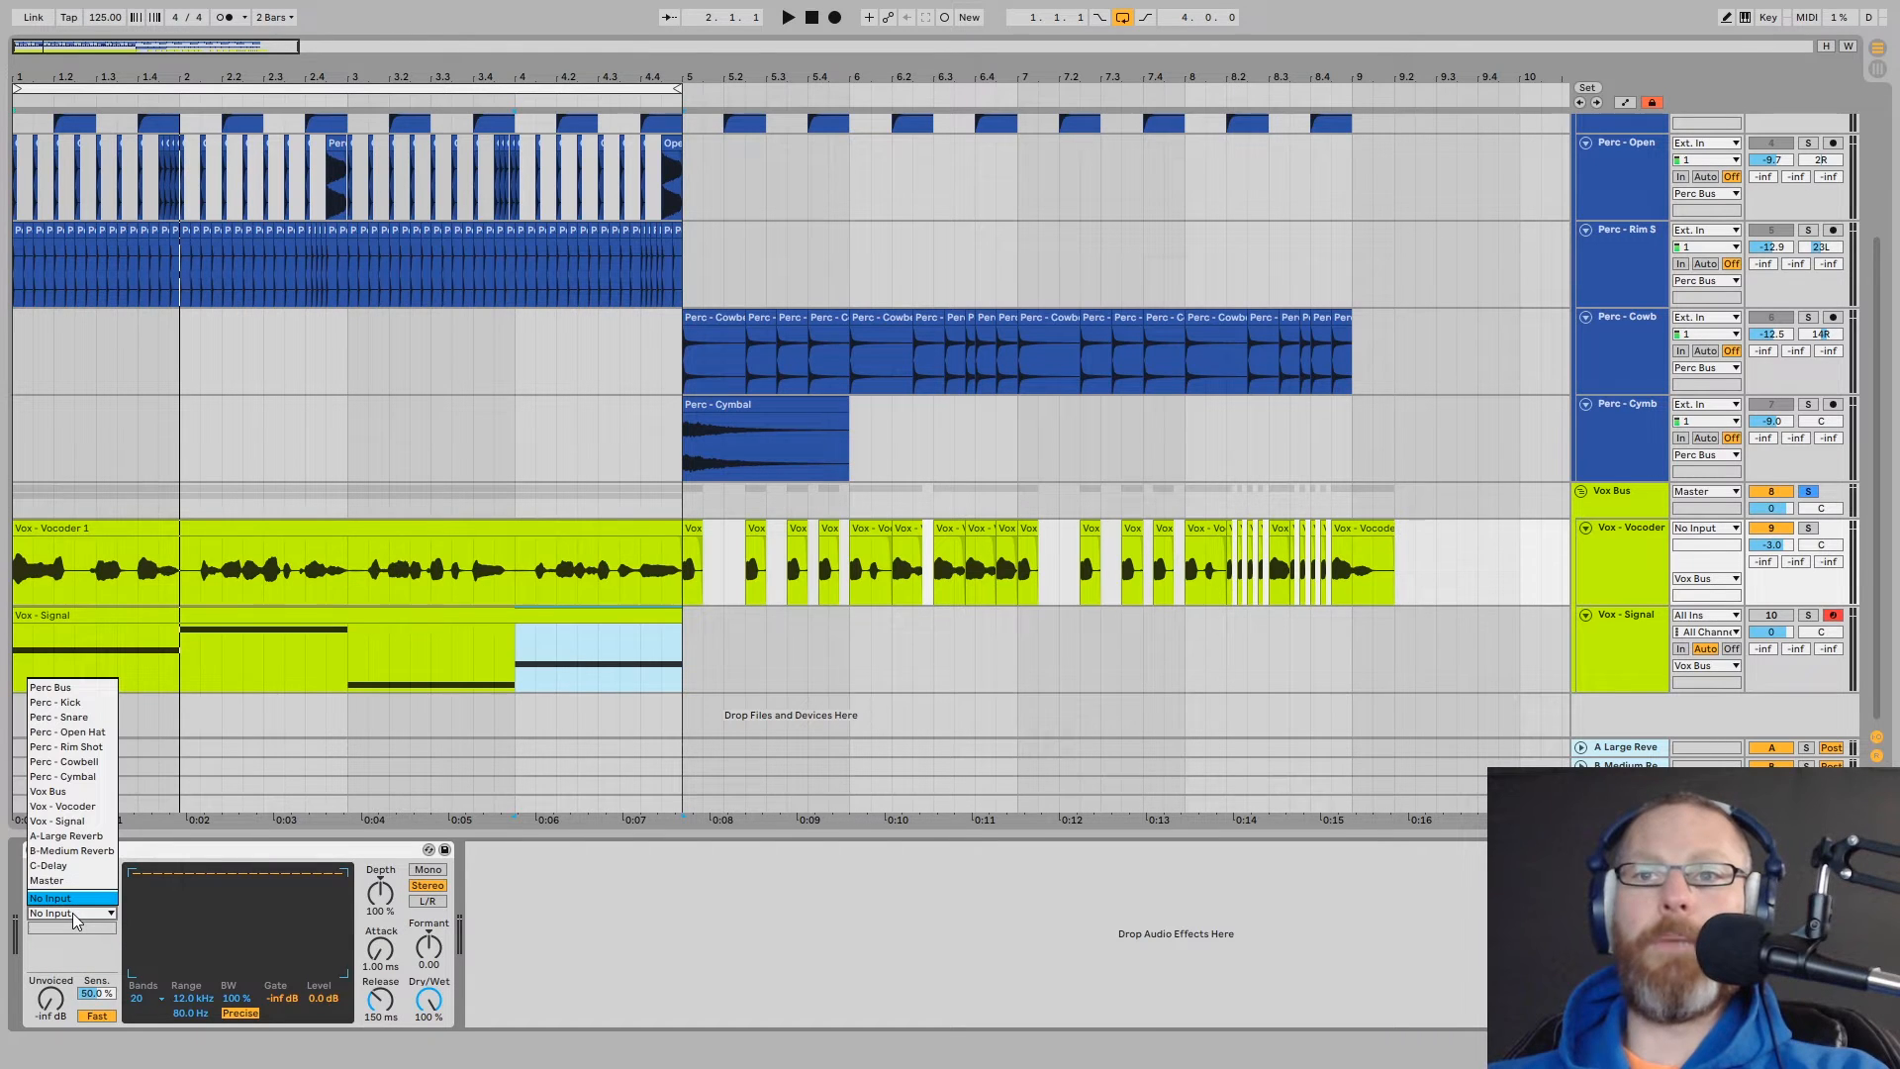
{"action": "left_click", "coordinate": [83, 822]}
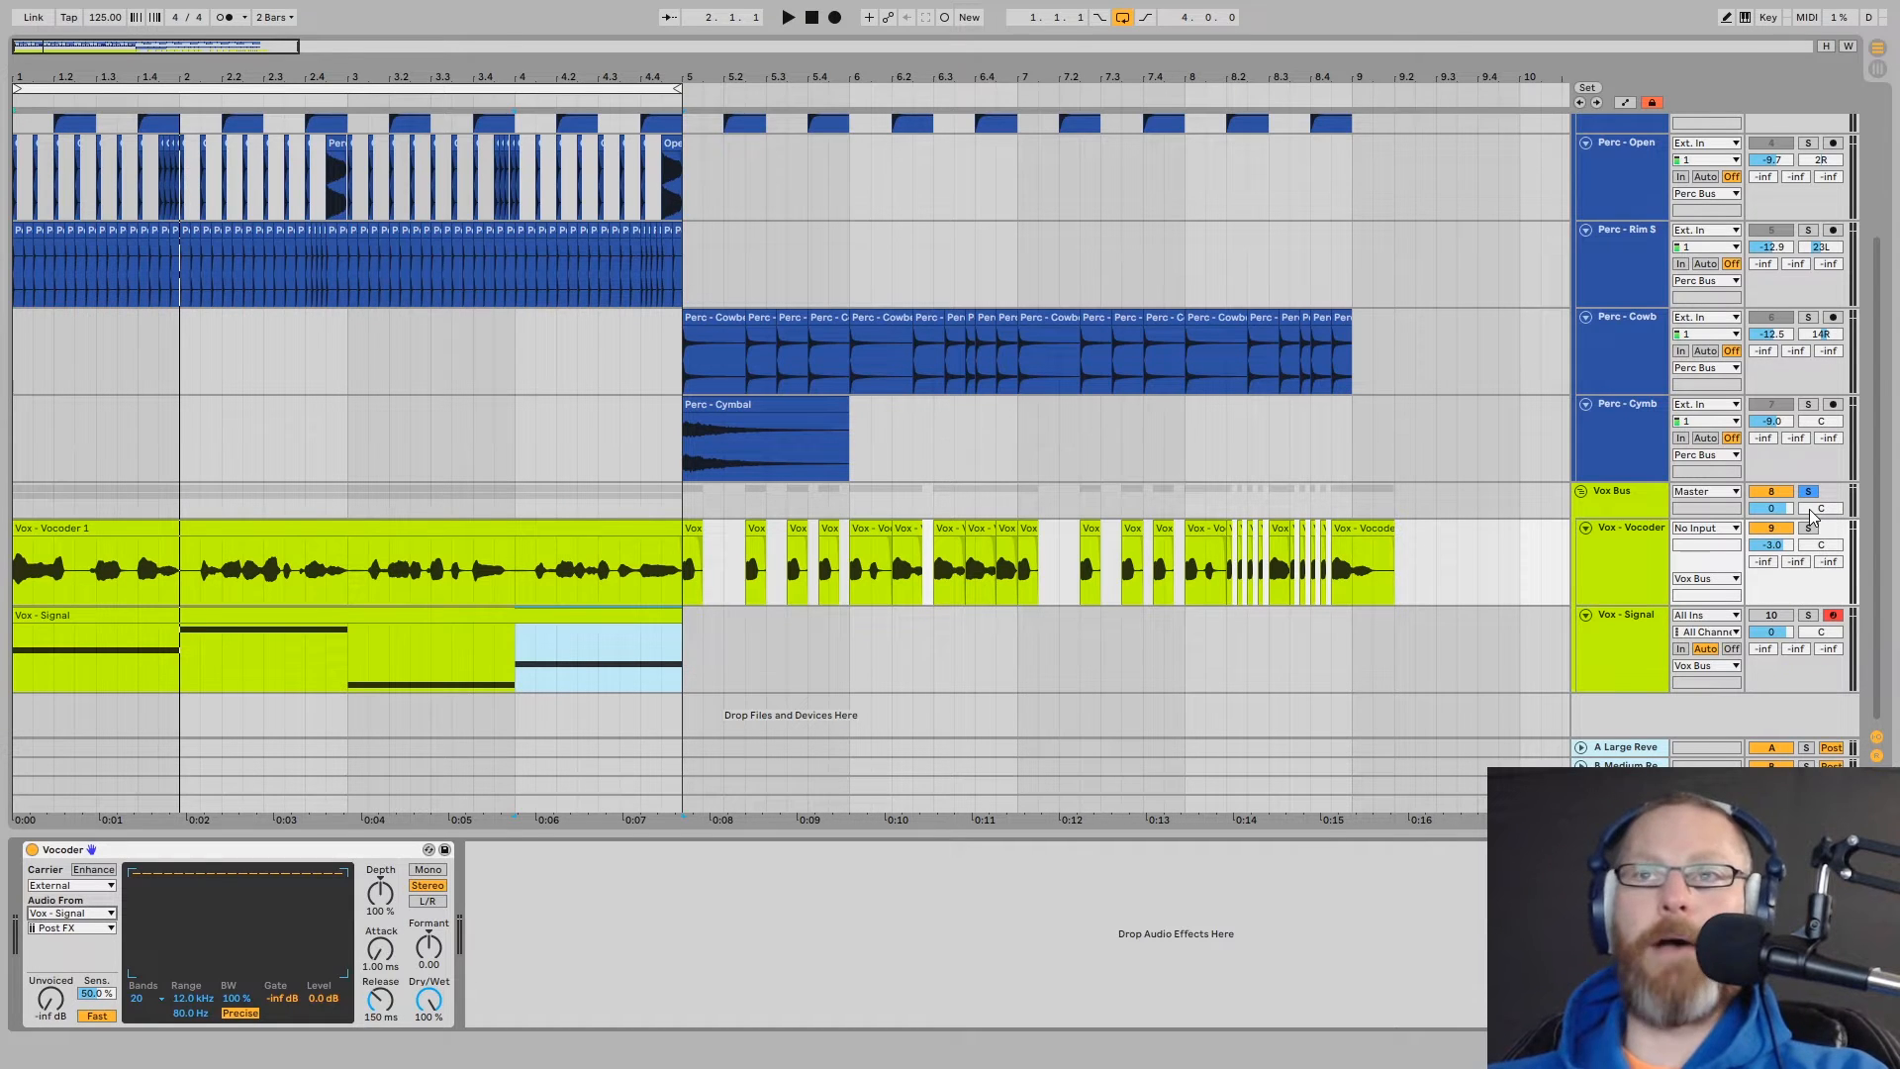
{"action": "key", "text": "space"}
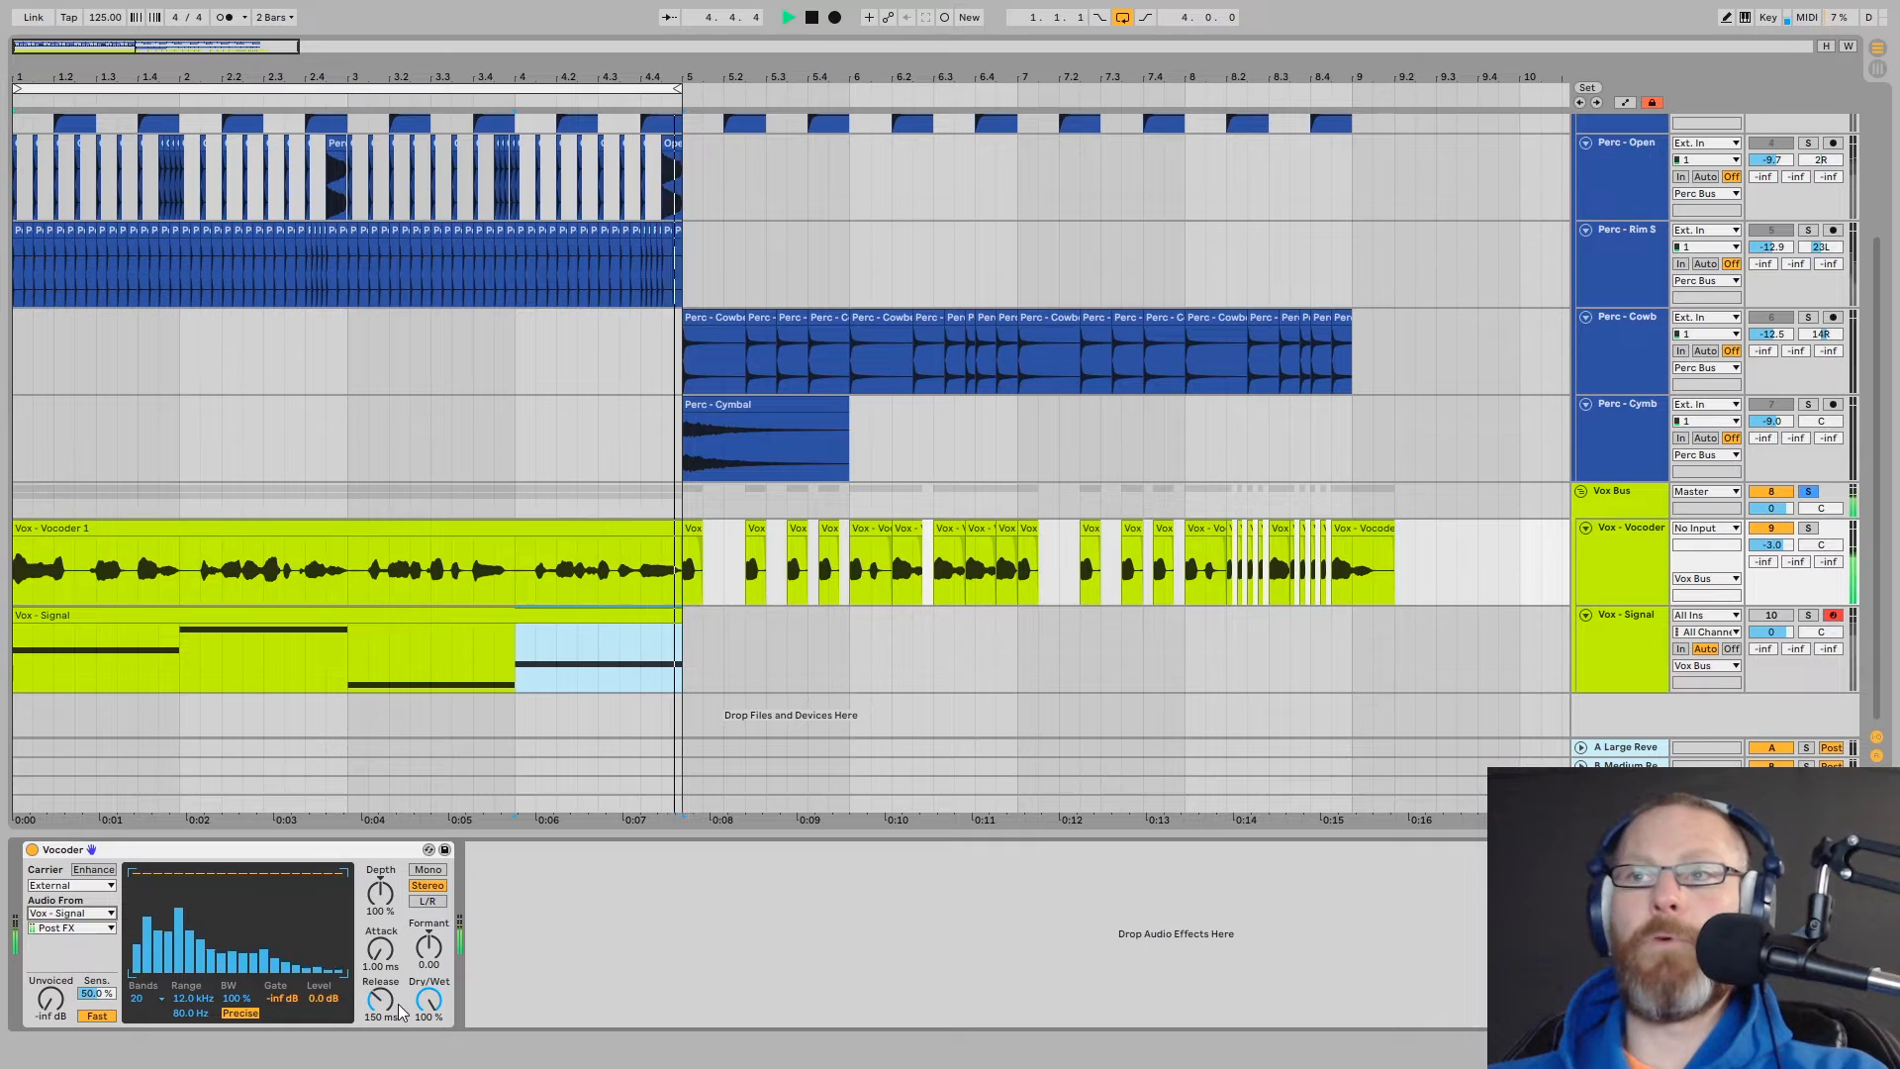
Stop playback and open the Serum synth on the Vox - Signal track
{"action": "key", "text": "space"}
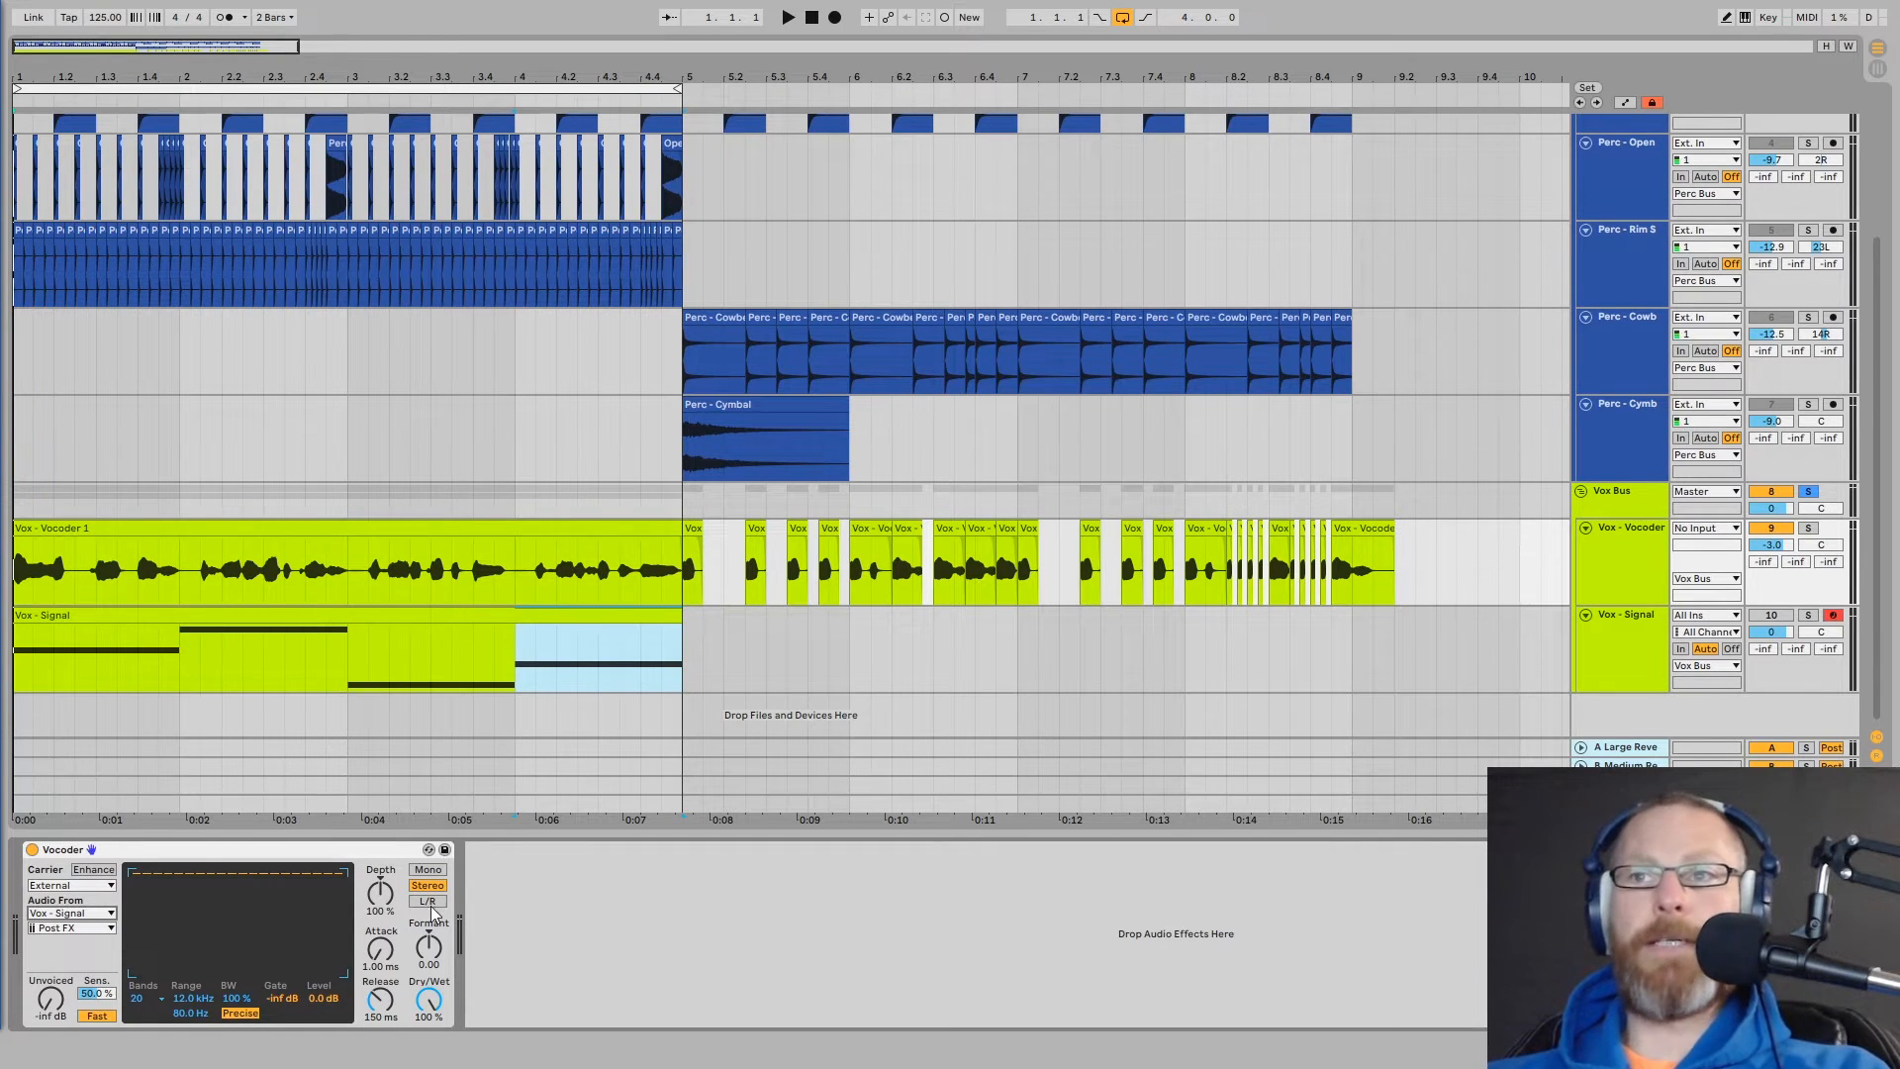
{"action": "left_click", "coordinate": [1632, 672]}
{"action": "double_click", "coordinate": [113, 851]}
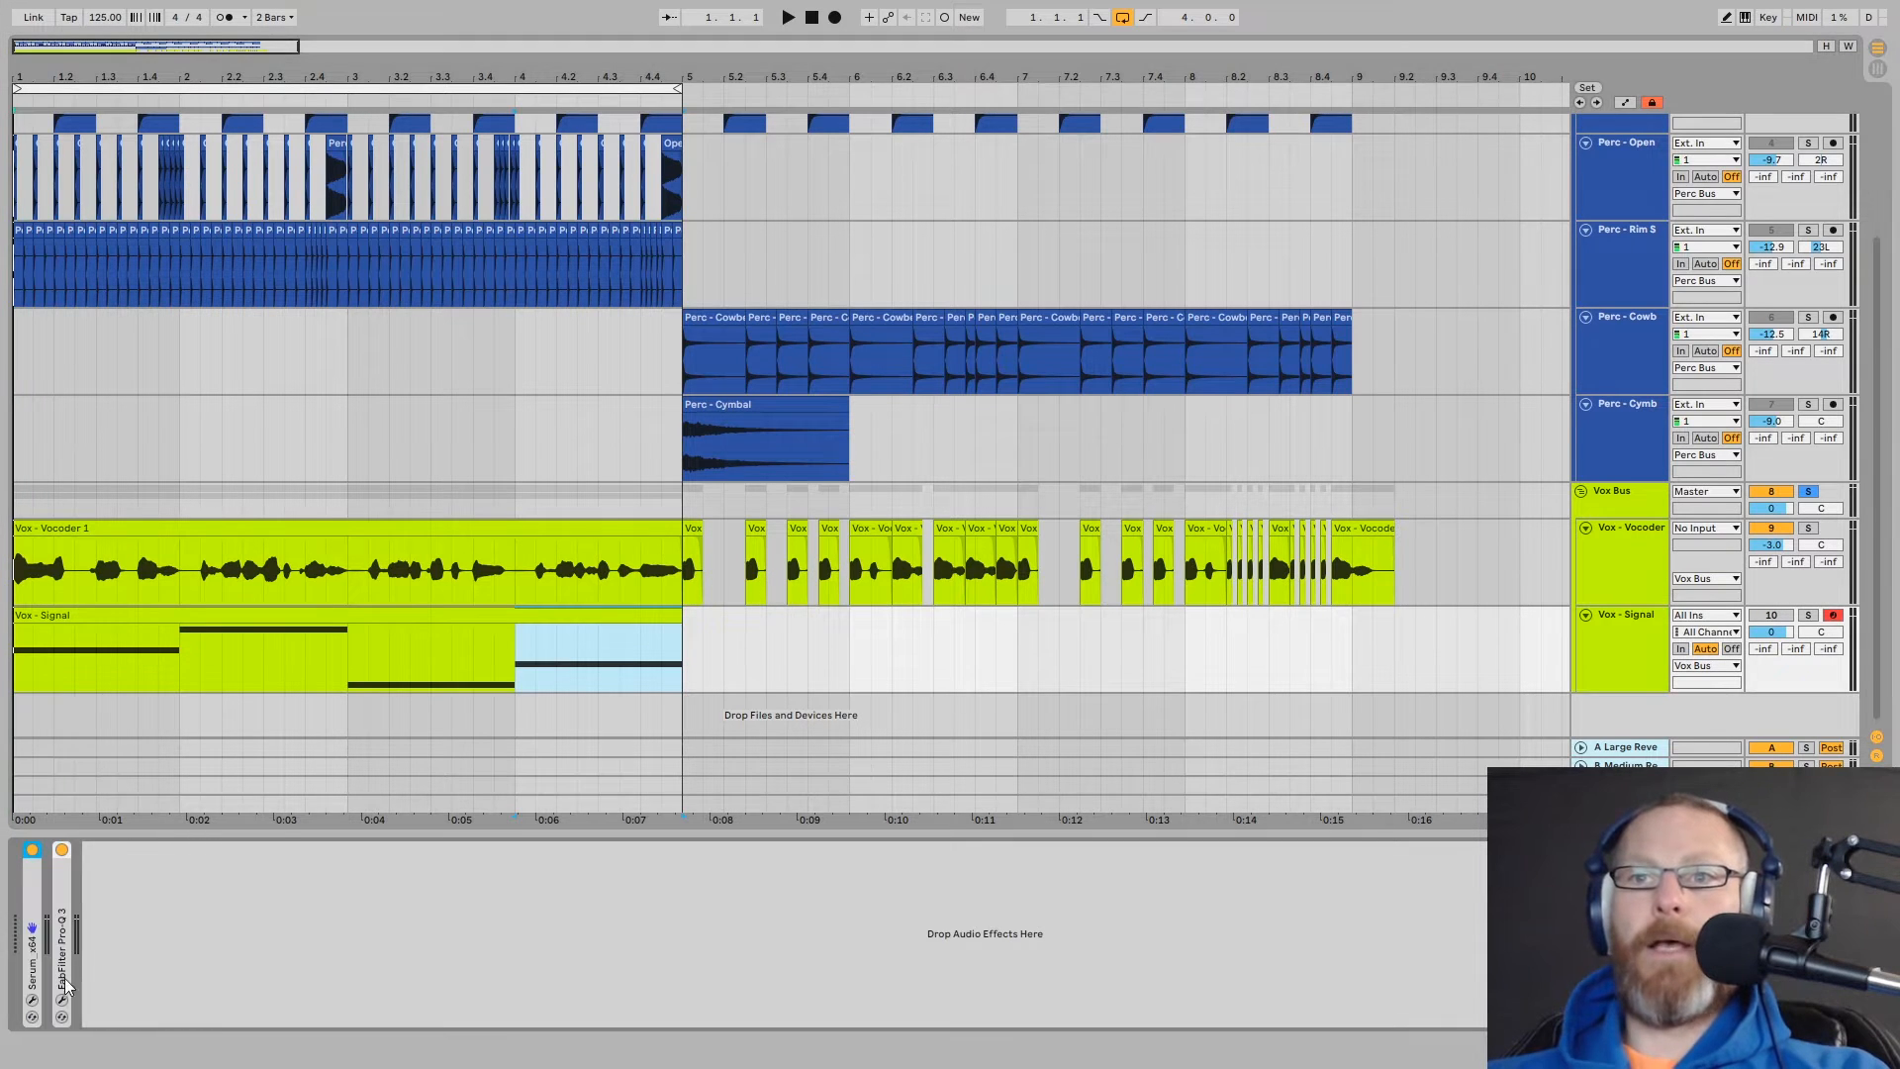
{"action": "left_click", "coordinate": [31, 1002]}
{"action": "left_click_drag", "start_coordinate": [307, 308], "coordinate": [283, 332]}
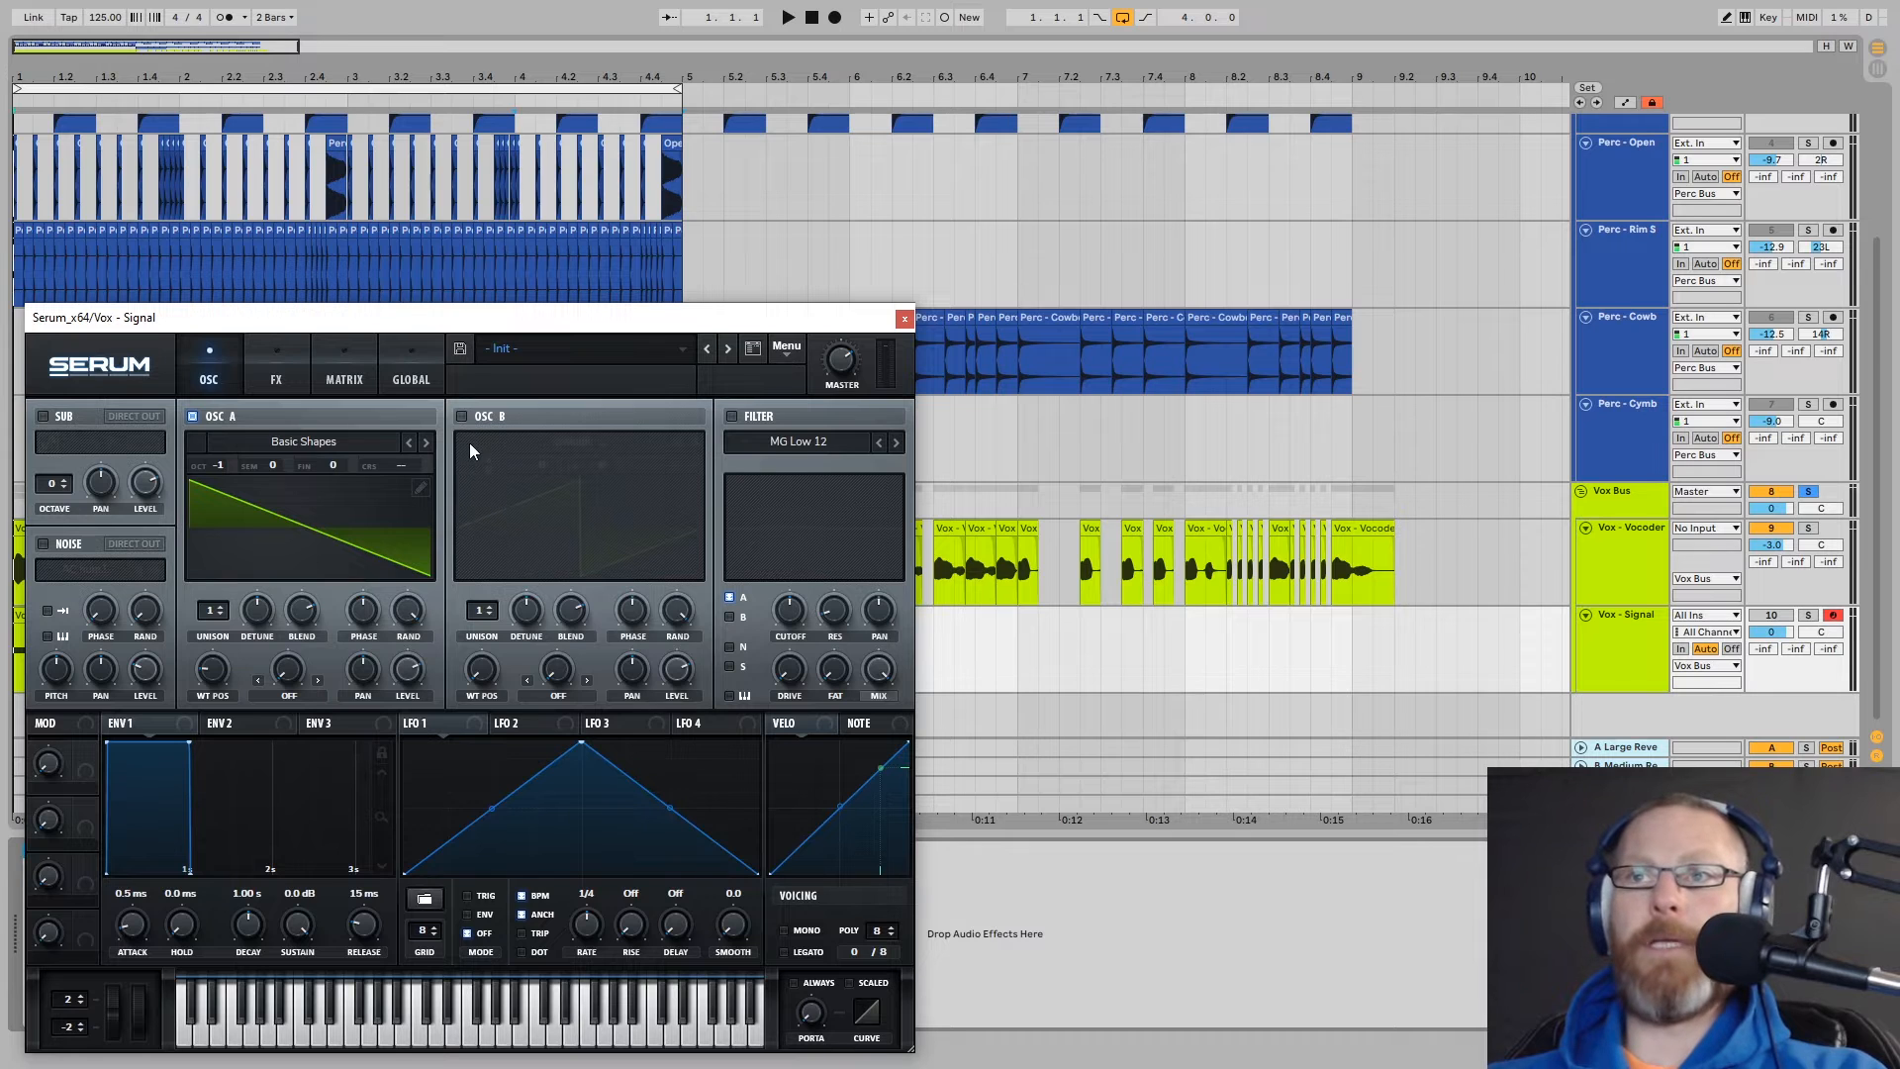
Start playback, turn on Serum's oscillator B and load the Analog wavetable Basic Shapes into it
{"action": "key", "text": "space"}
{"action": "left_click", "coordinate": [462, 417]}
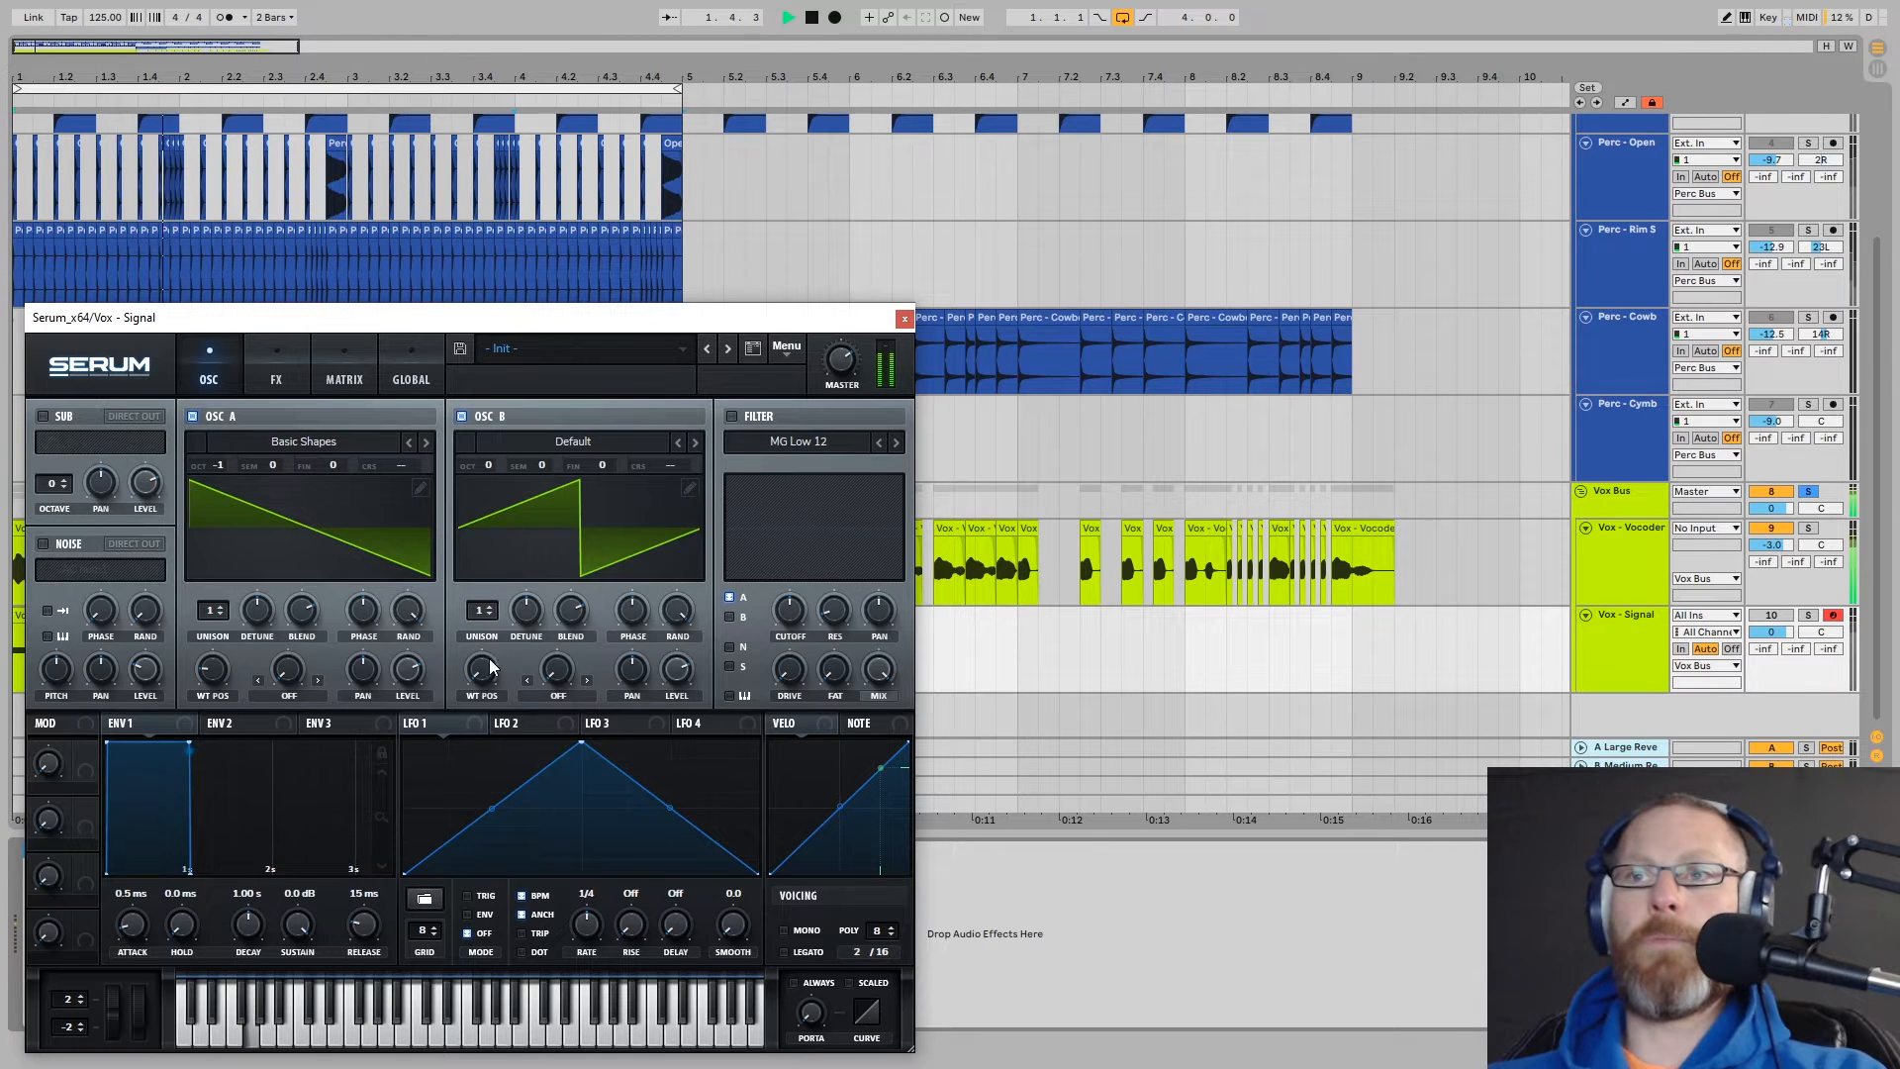
{"action": "left_click", "coordinate": [515, 443]}
{"action": "mouse_move", "coordinate": [593, 466]}
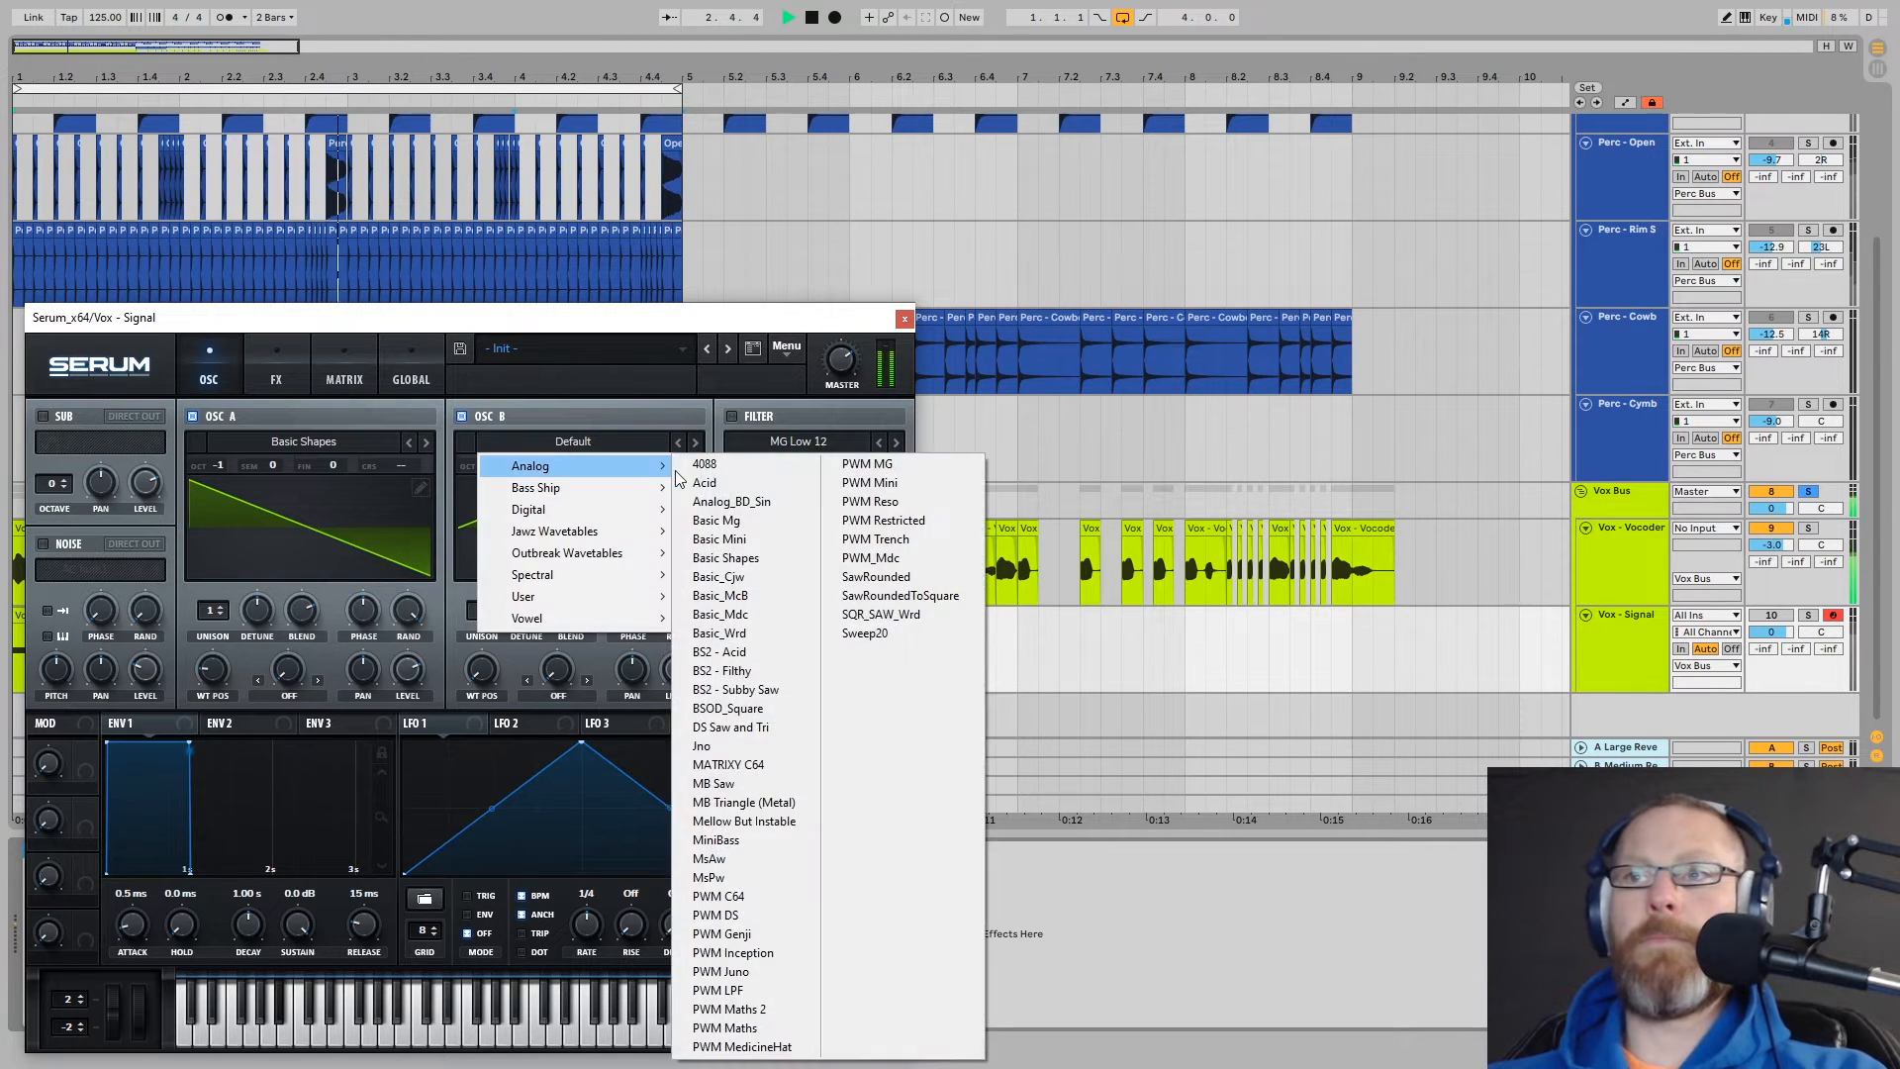
{"action": "left_click", "coordinate": [725, 557]}
Set oscillator B's wavetable position to 4 and its octave to -1
{"action": "mouse_move", "coordinate": [481, 653]}
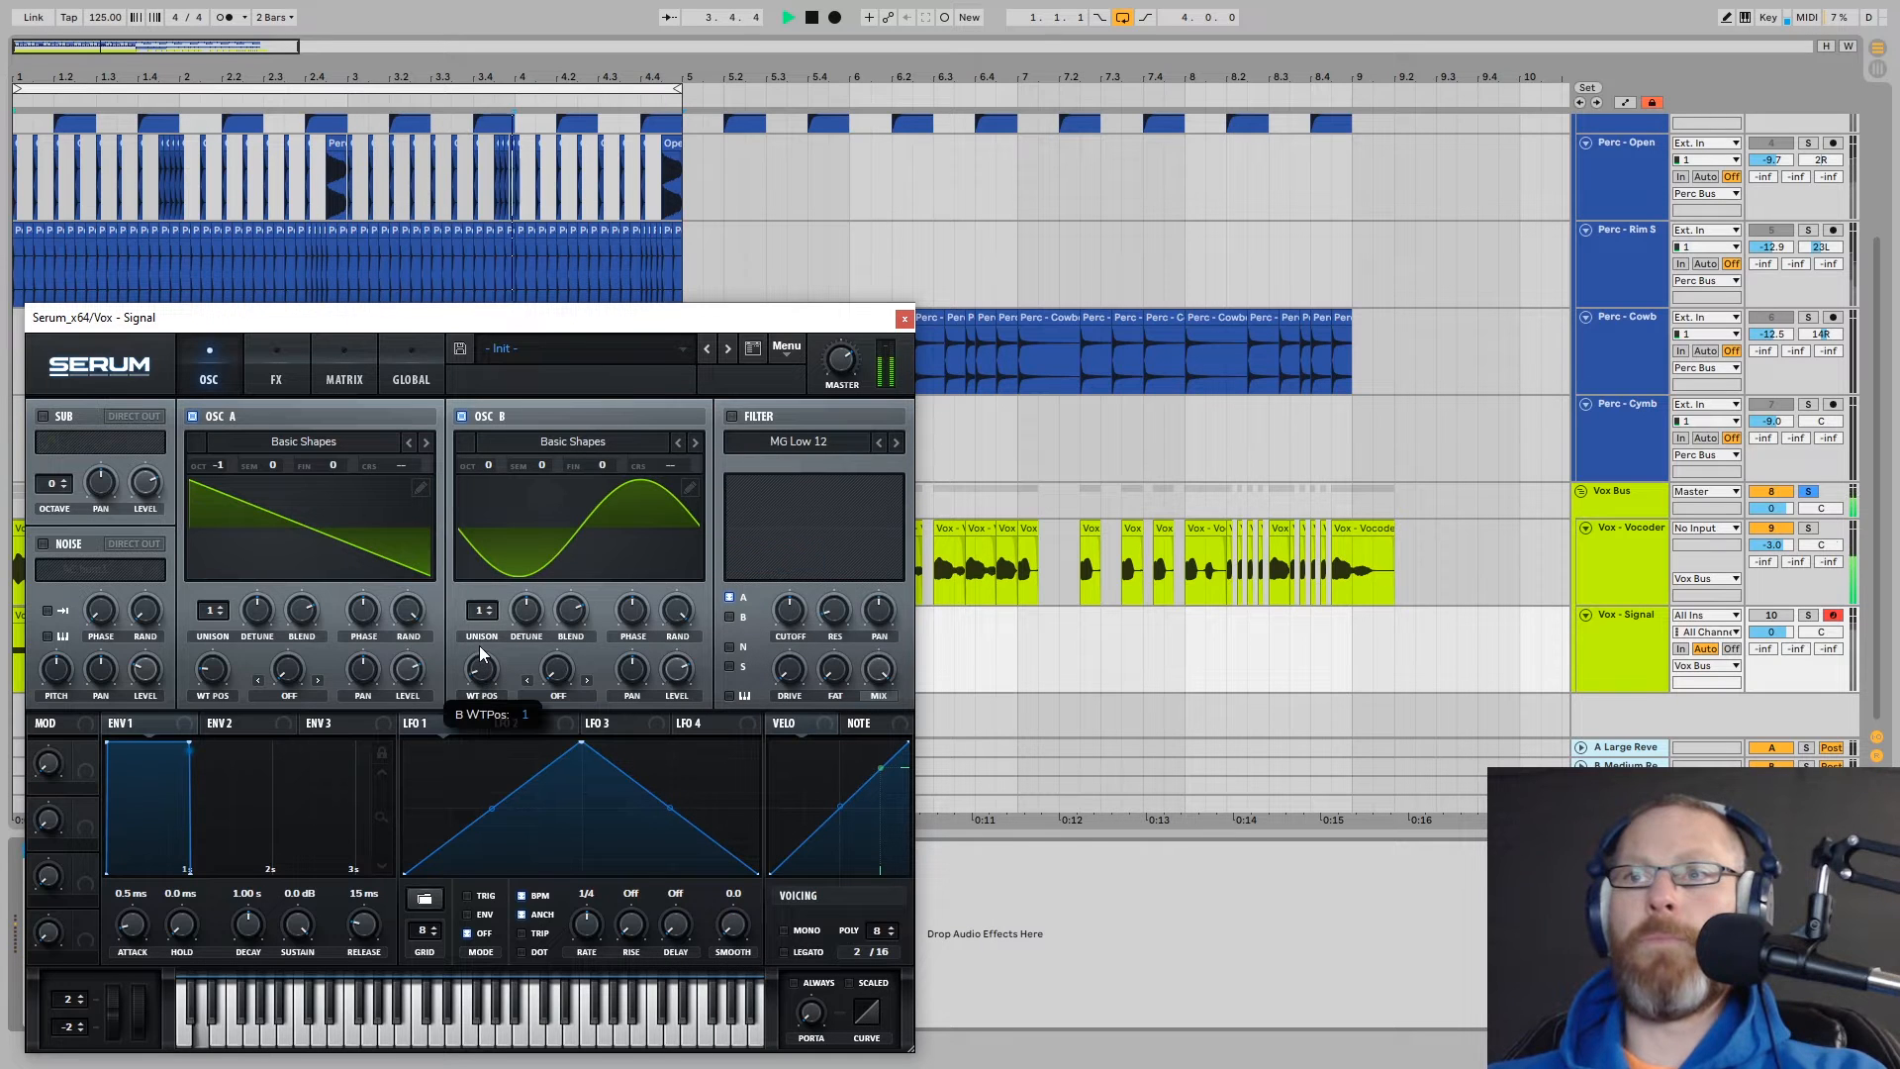
{"action": "left_click_drag", "start_coordinate": [482, 653], "coordinate": [486, 575]}
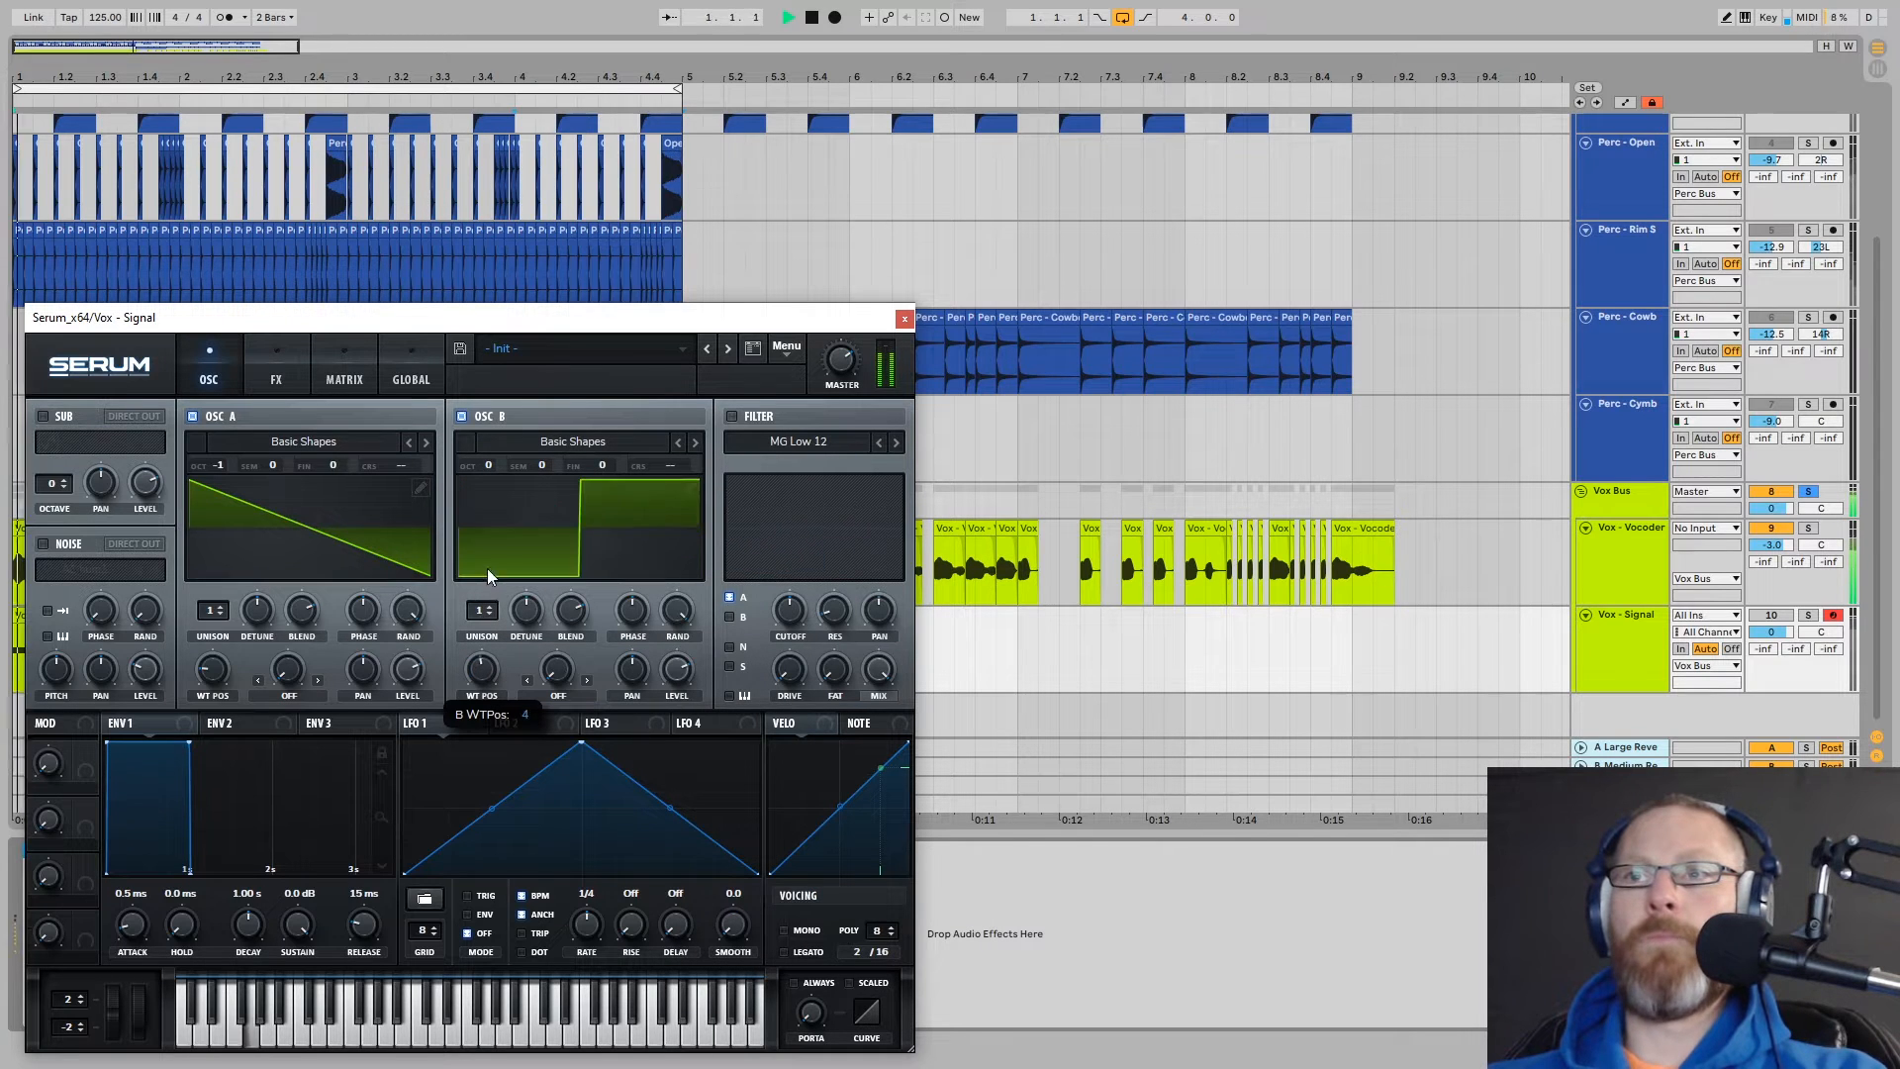
{"action": "mouse_move", "coordinate": [484, 465]}
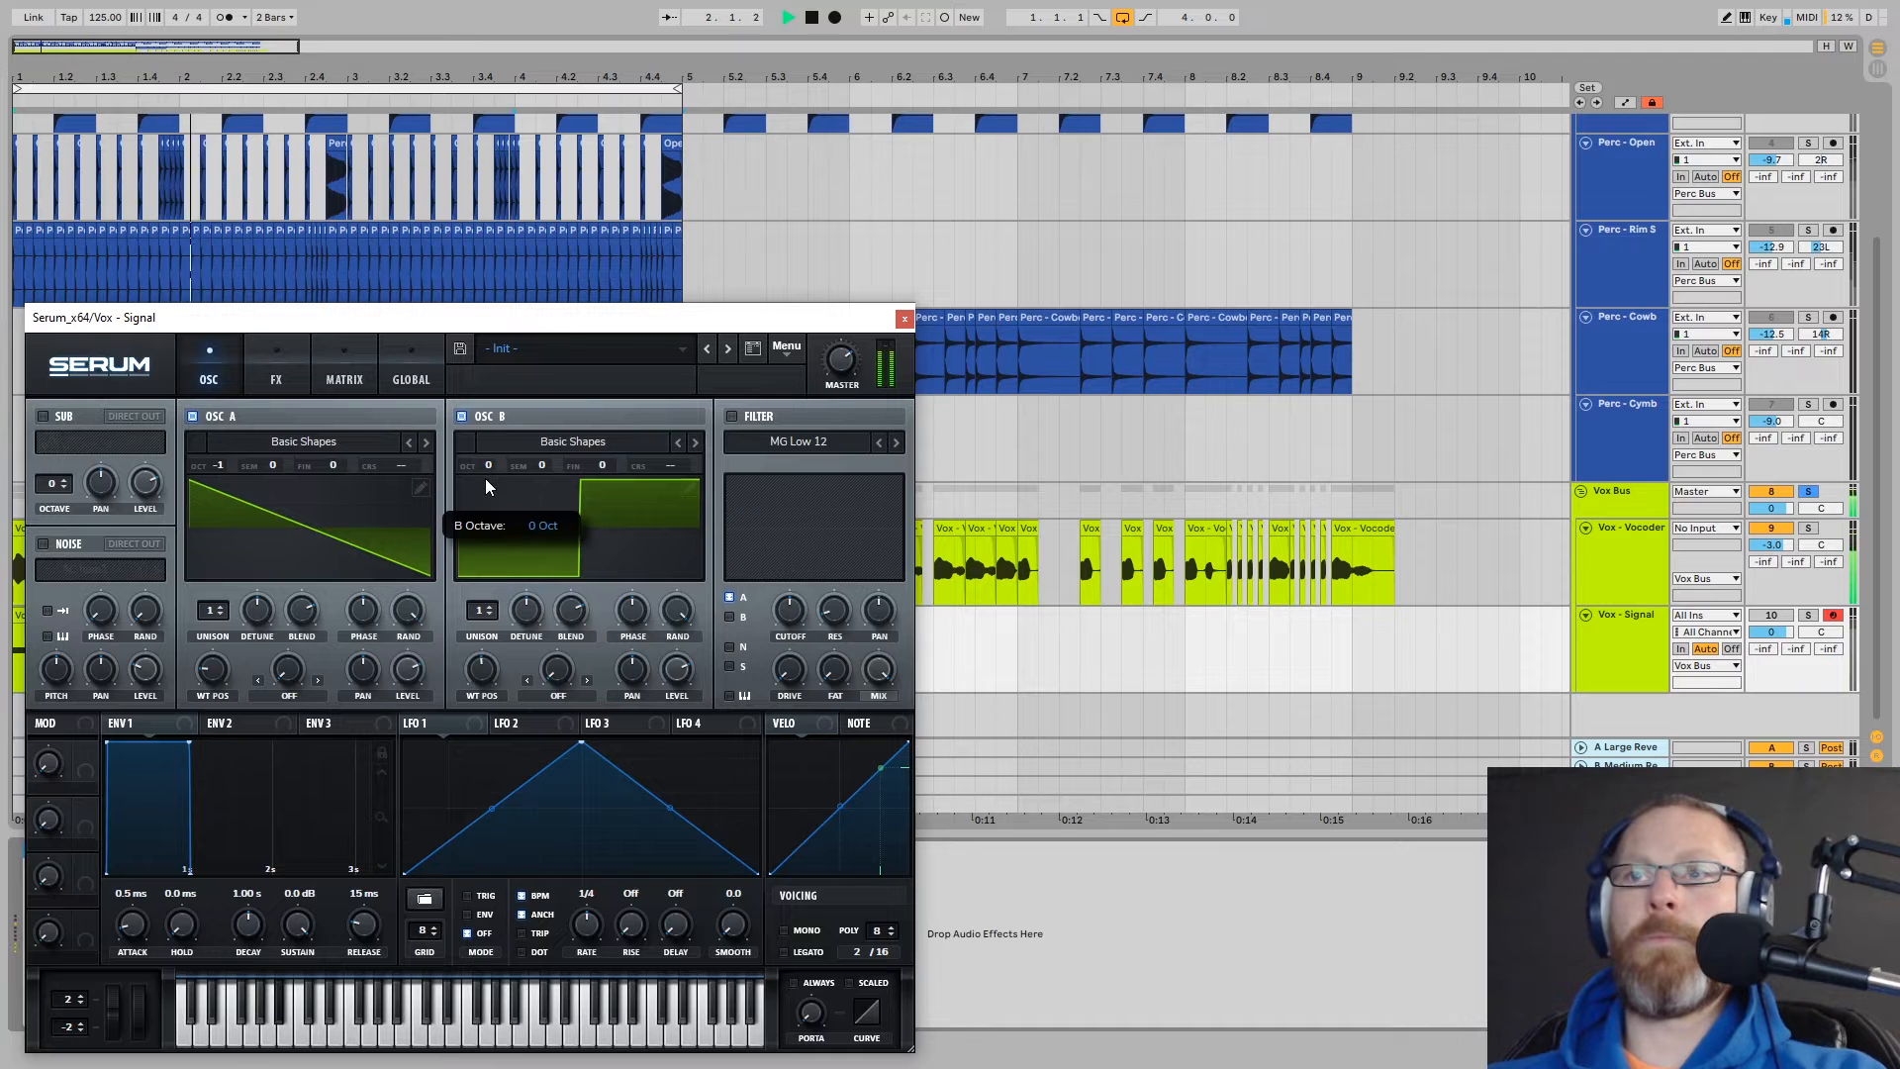
{"action": "left_click_drag", "start_coordinate": [486, 480], "coordinate": [484, 494]}
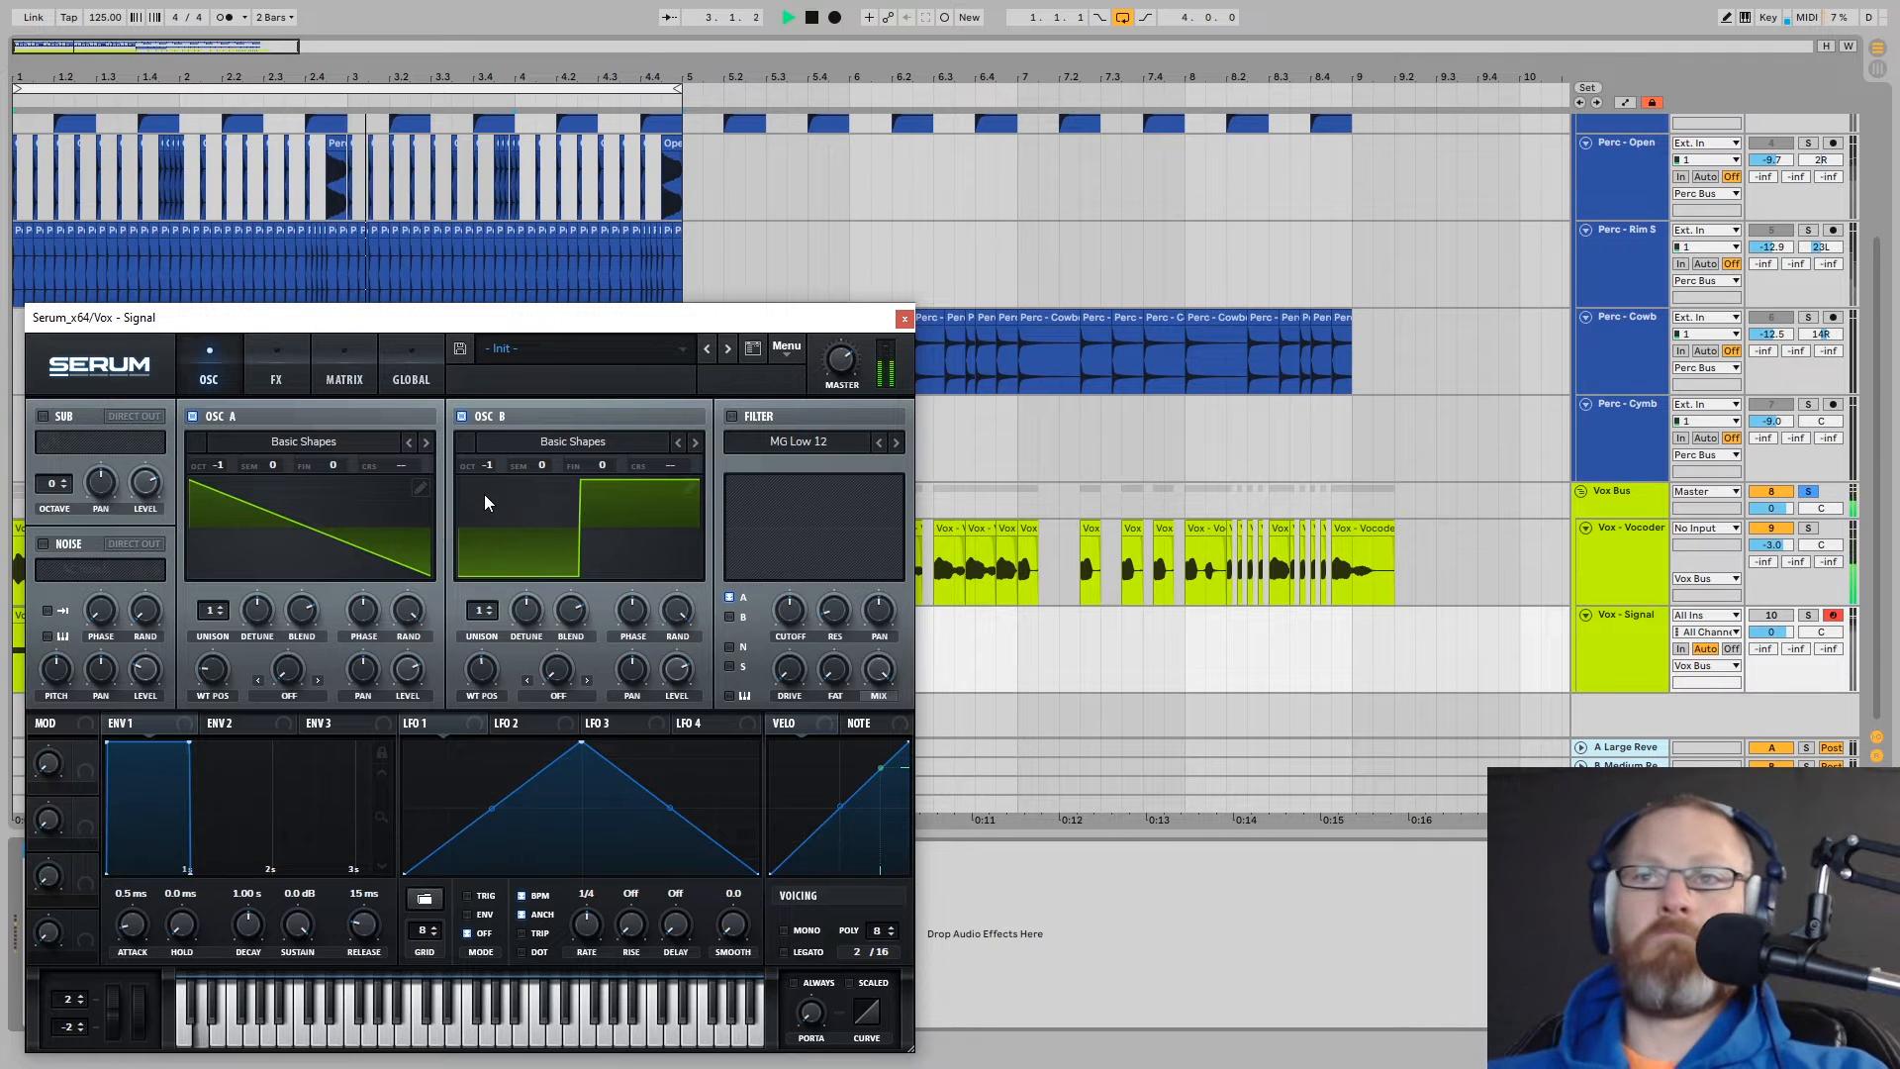
Enable Serum's Distortion effect, place it ahead of Hyper/Dimension, and raise its drive to 86%
{"action": "left_click", "coordinate": [277, 359]}
{"action": "left_click", "coordinate": [106, 453]}
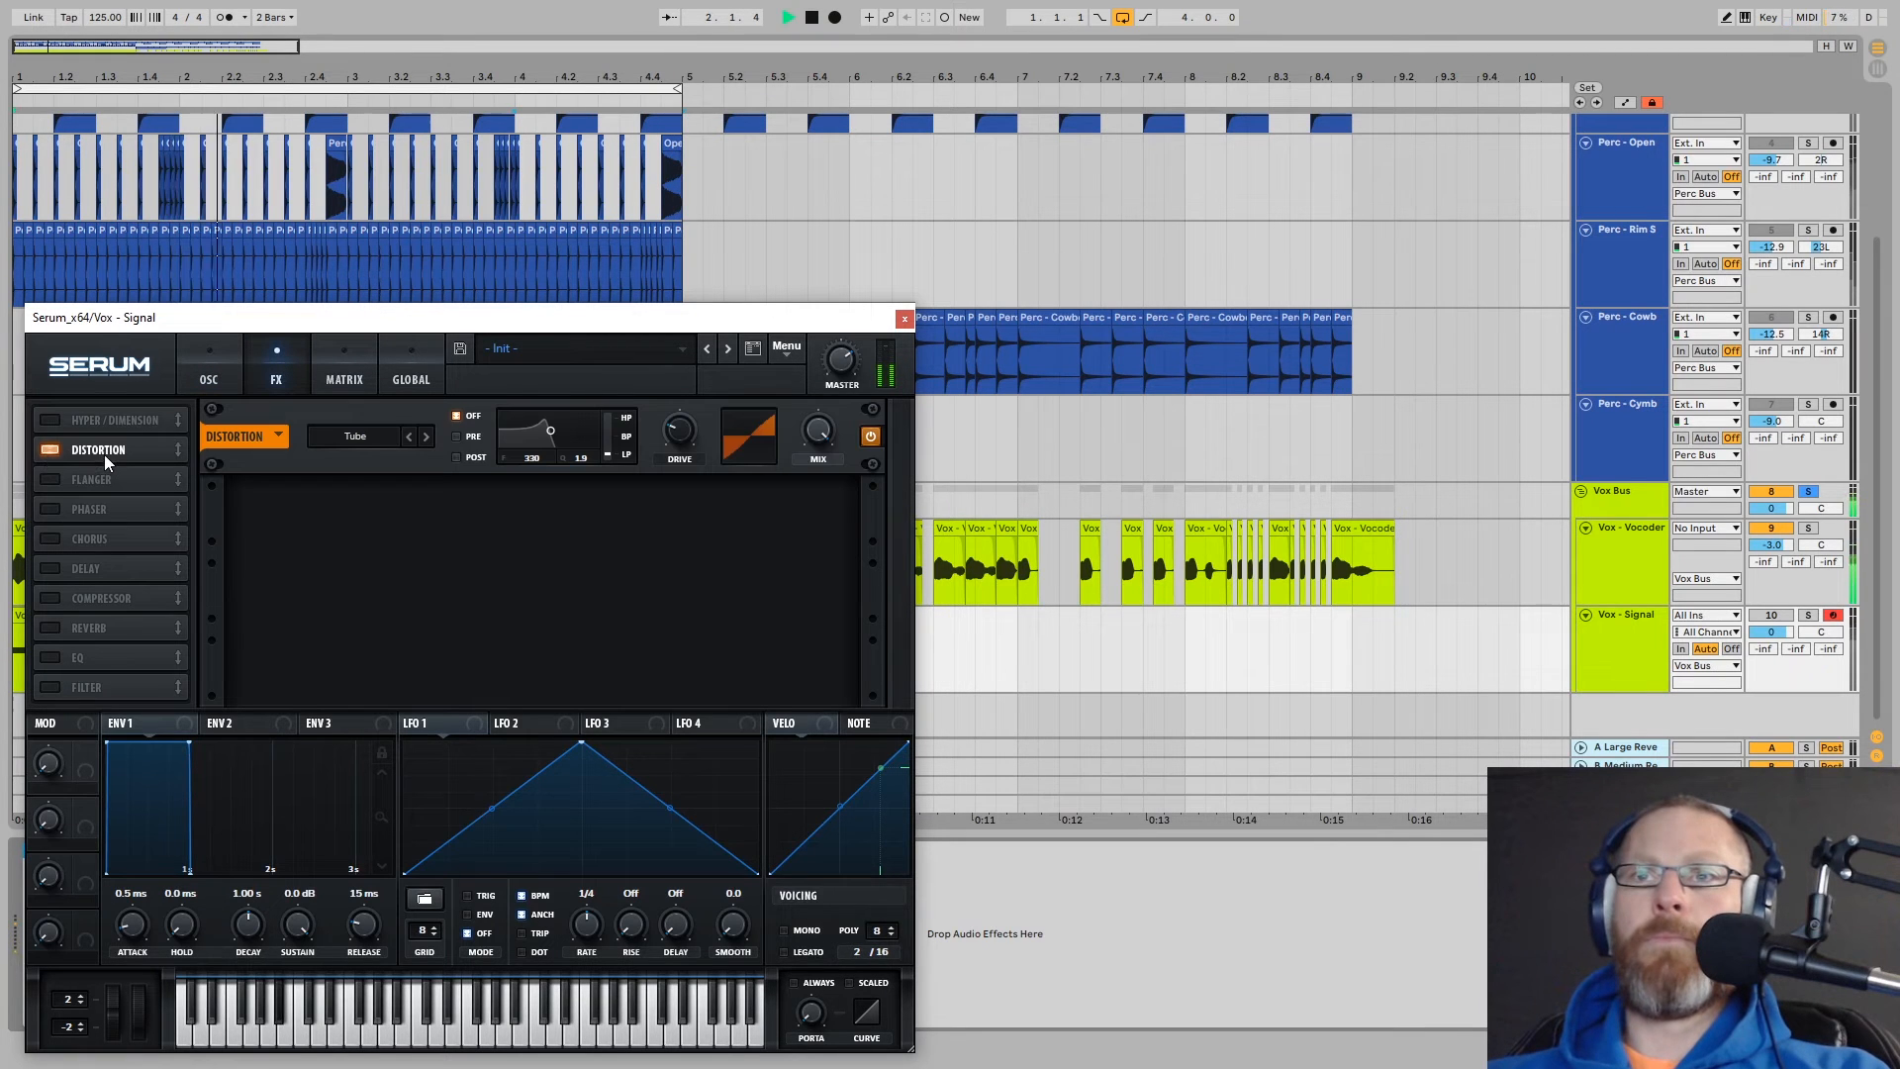
{"action": "left_click_drag", "start_coordinate": [106, 453], "coordinate": [106, 422]}
{"action": "left_click_drag", "start_coordinate": [679, 429], "coordinate": [695, 303]}
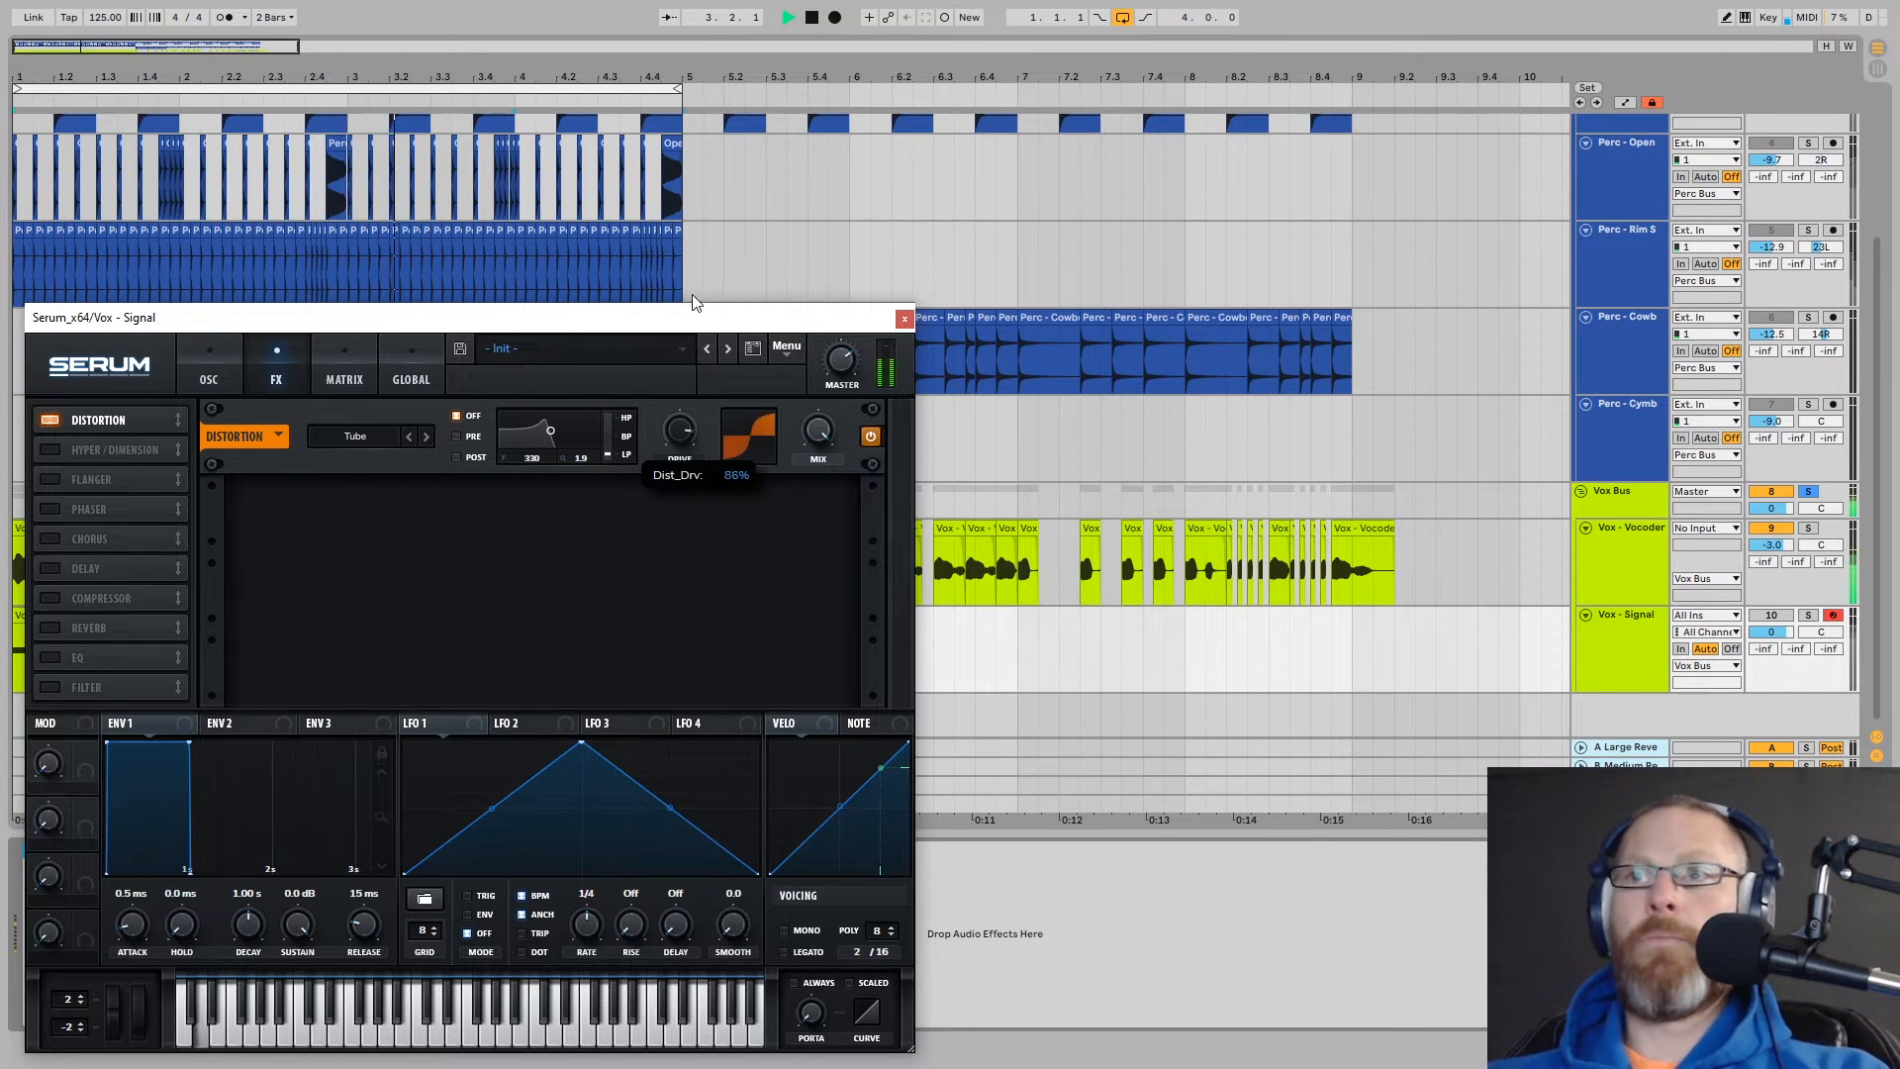
Enable Serum's Hyper/Dimension effect, stop playback and close the synth window
{"action": "left_click", "coordinate": [95, 453]}
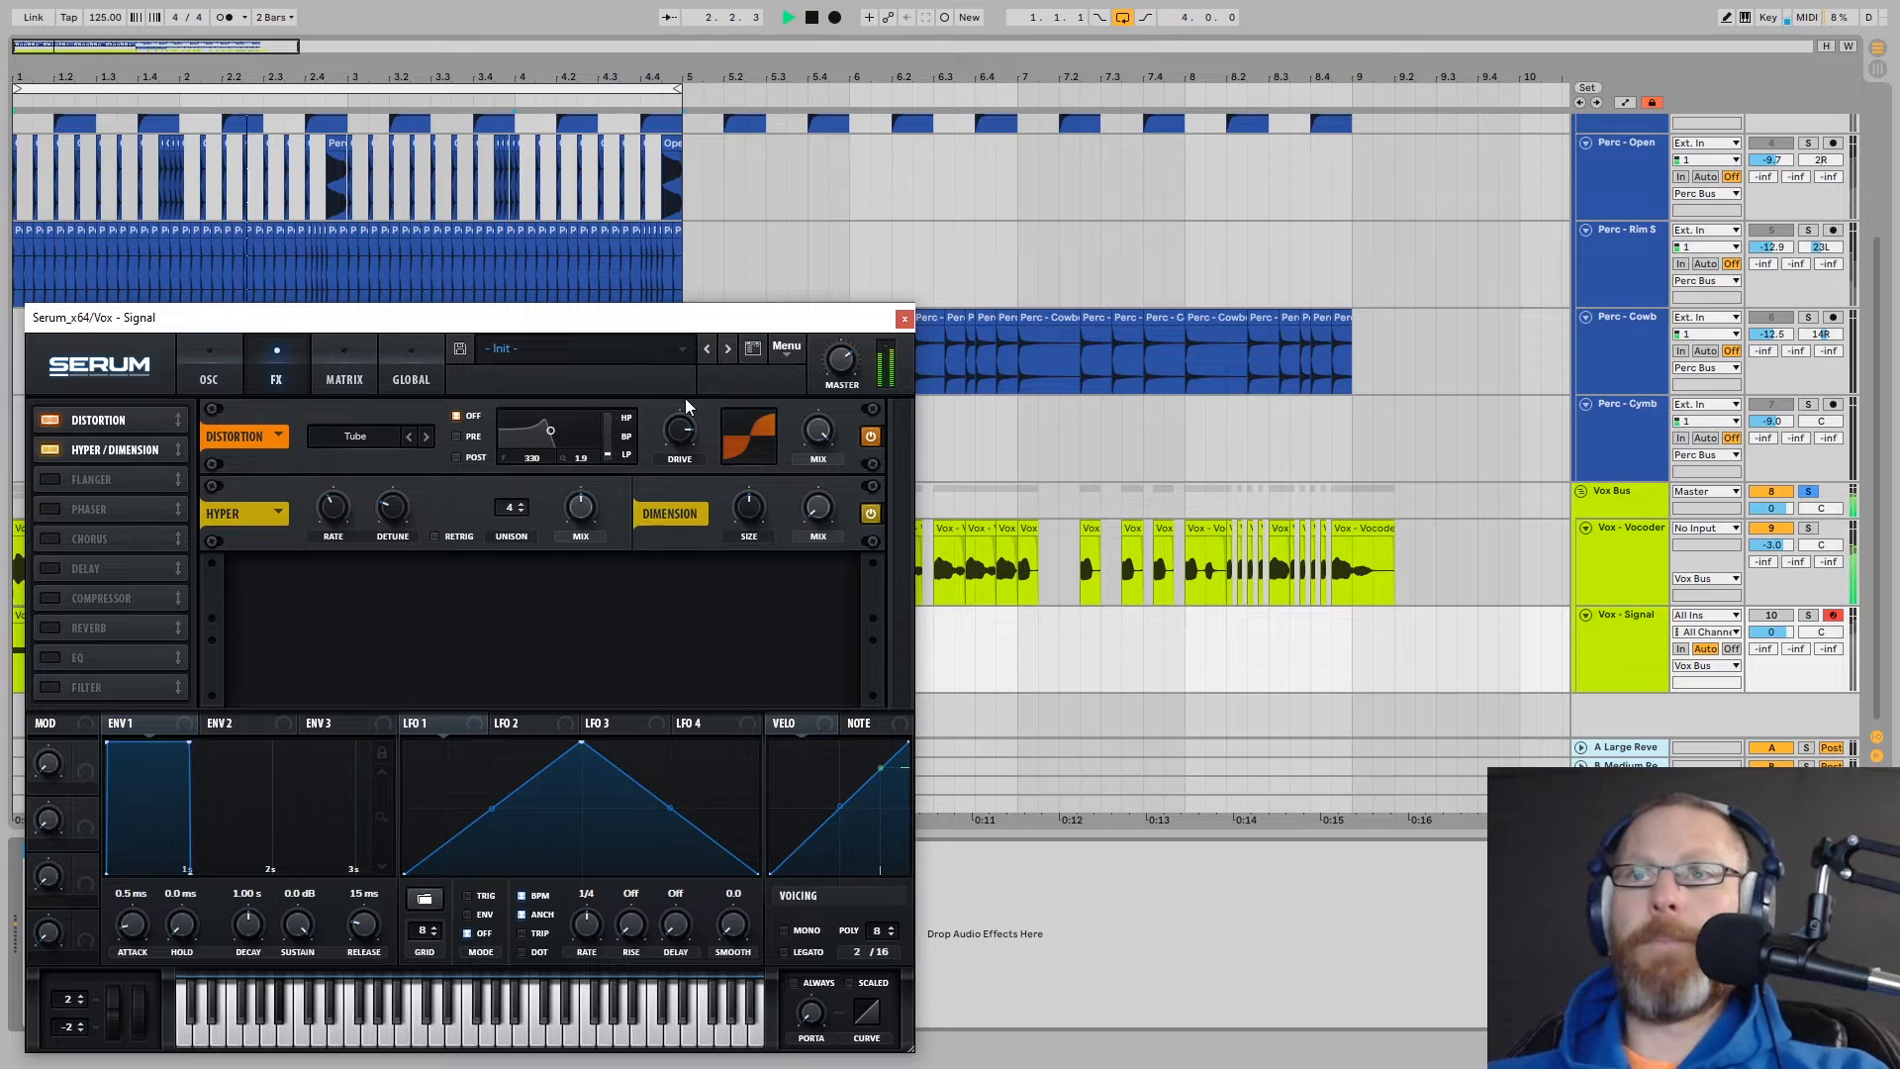
{"action": "key", "text": "space"}
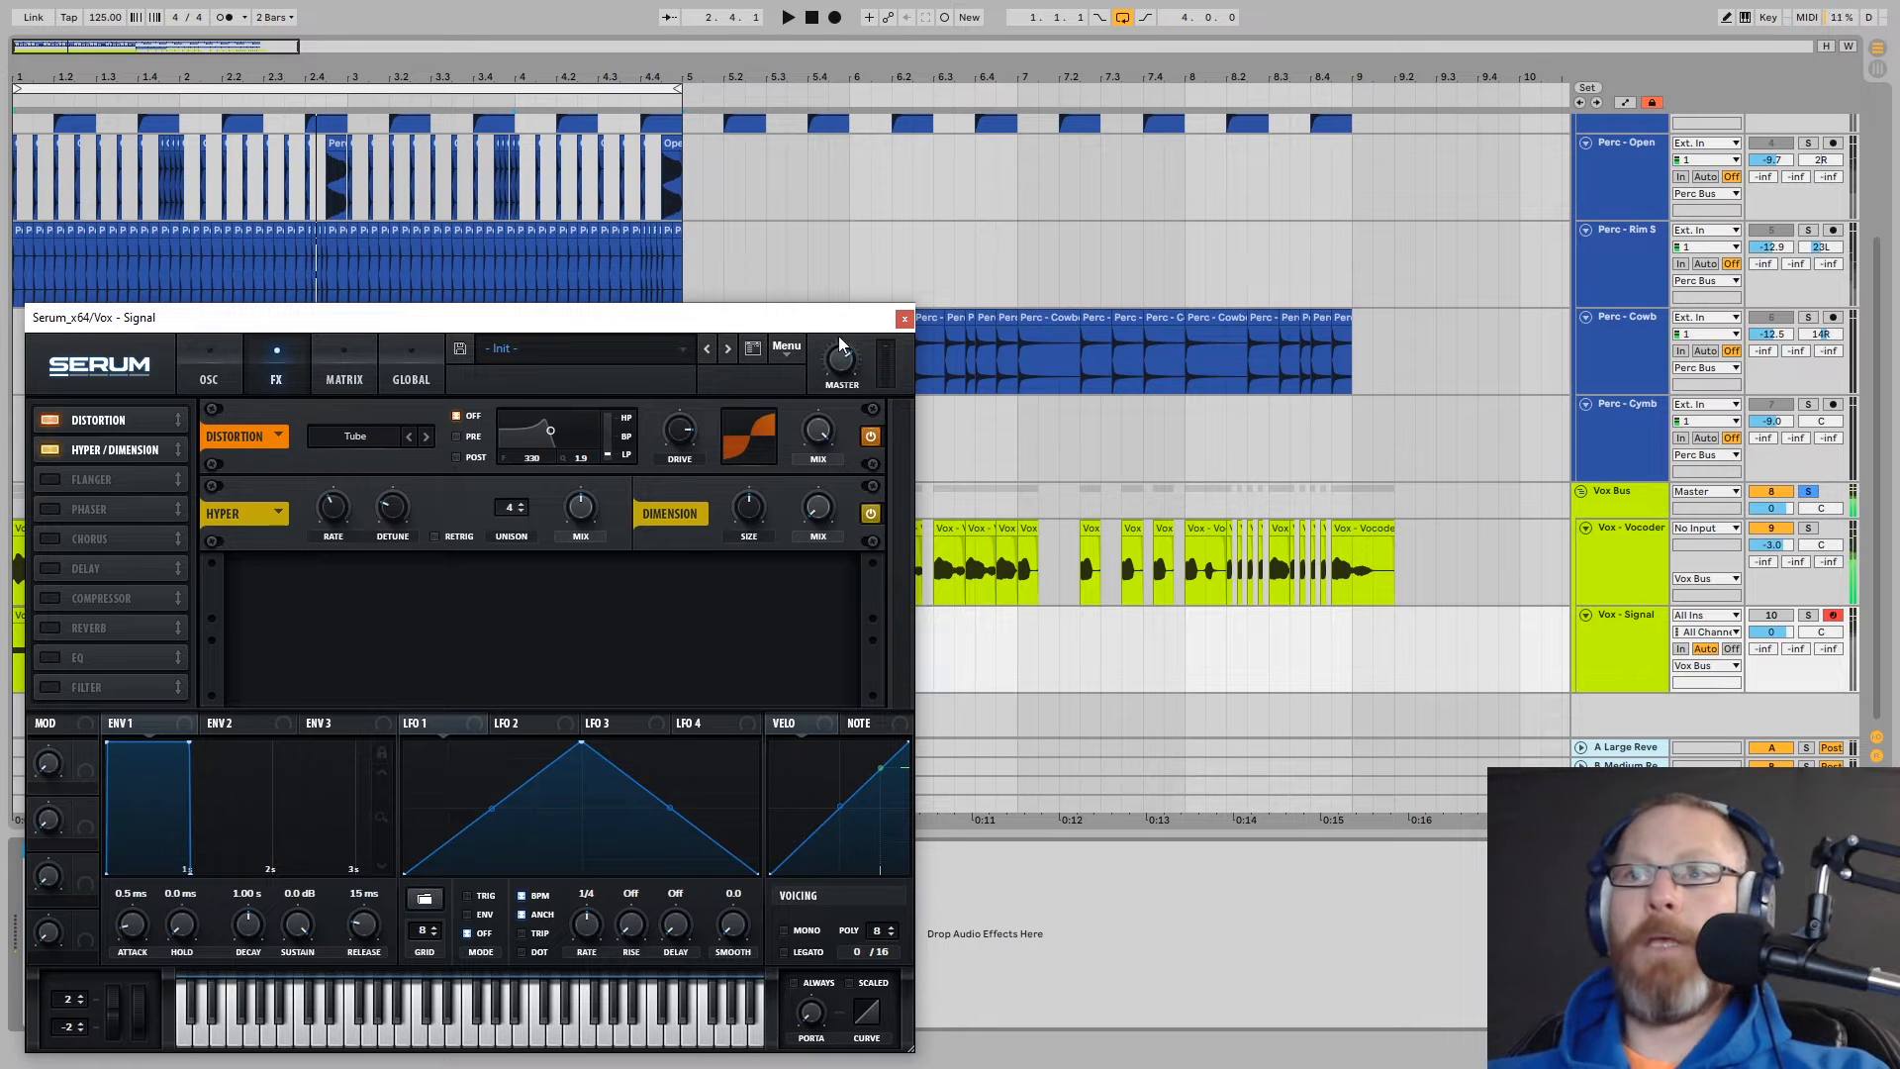
{"action": "left_click", "coordinate": [903, 317]}
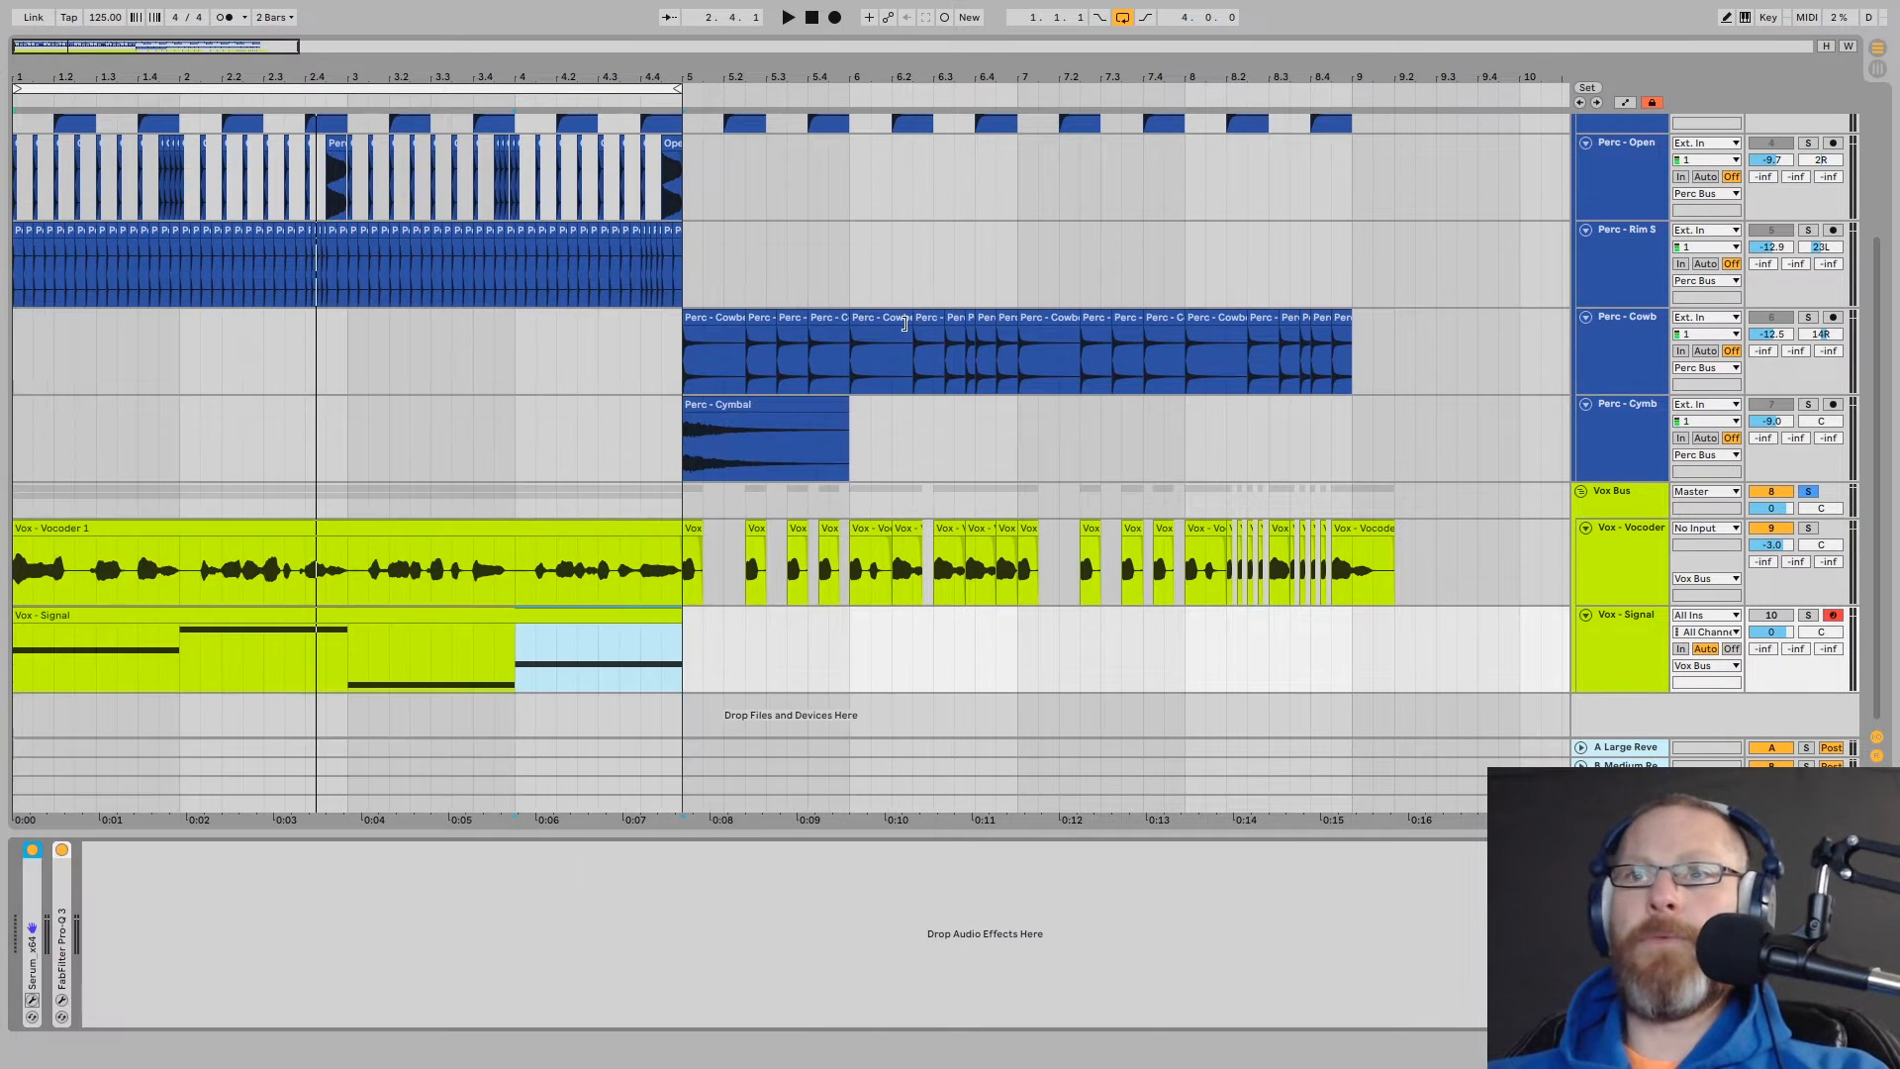
Audition the Vocoder on the Vox - Vocoder track with 4 bands, and set it to 40 bands for playback
{"action": "left_click", "coordinate": [1614, 592]}
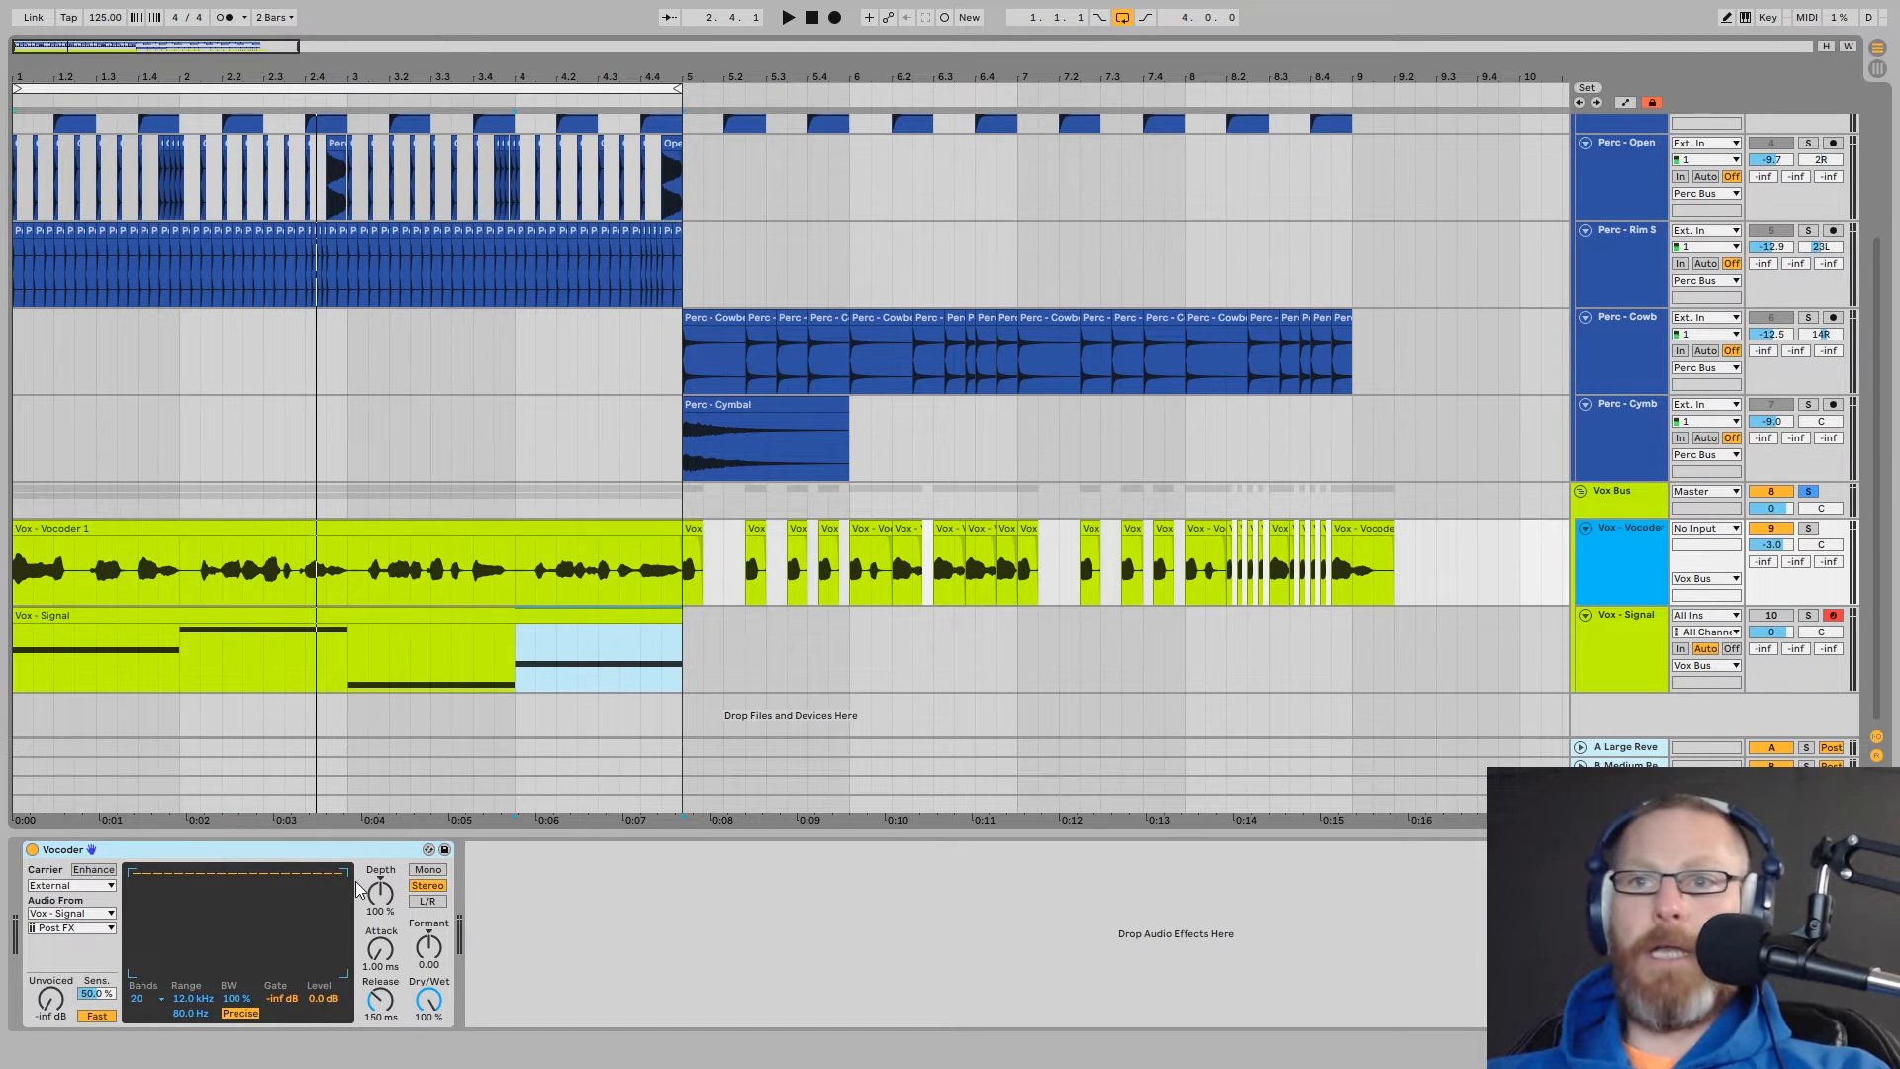
{"action": "left_click", "coordinate": [163, 1006]}
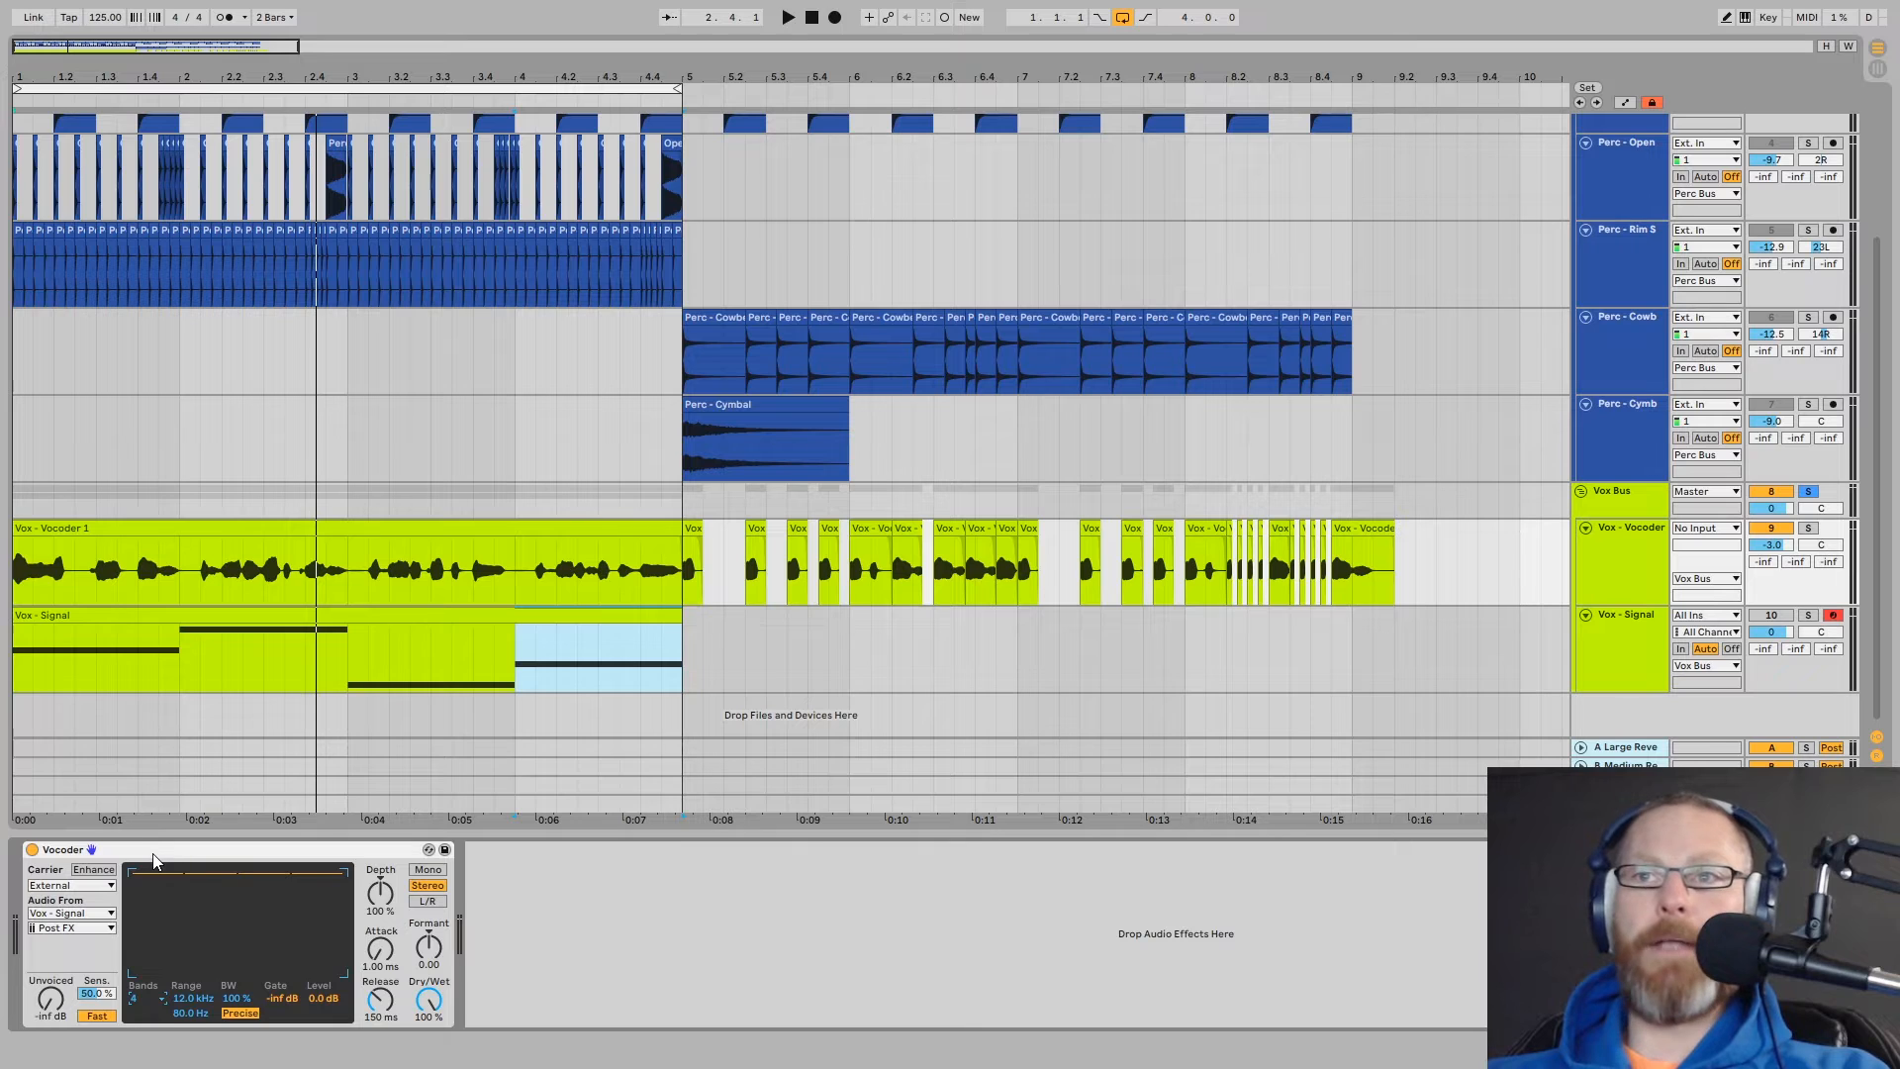
{"action": "key", "text": "space"}
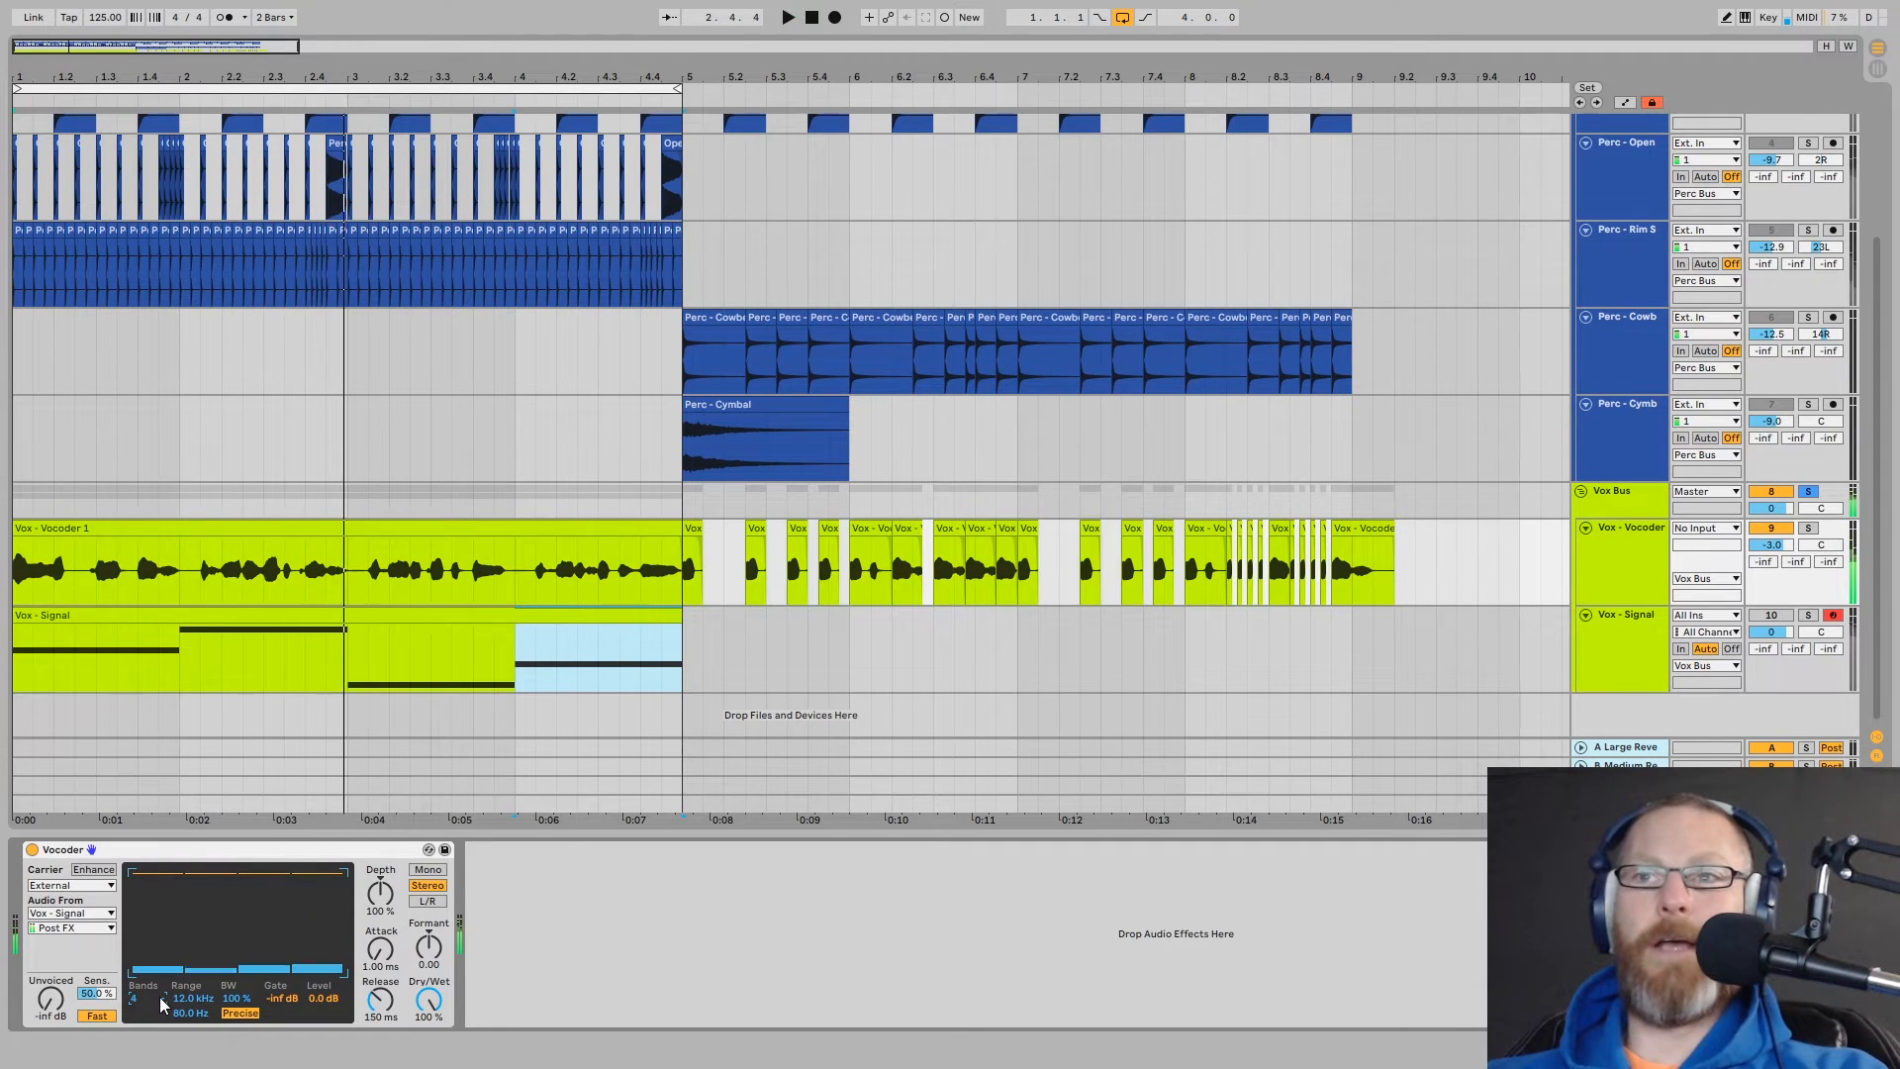
{"action": "left_click", "coordinate": [158, 996]}
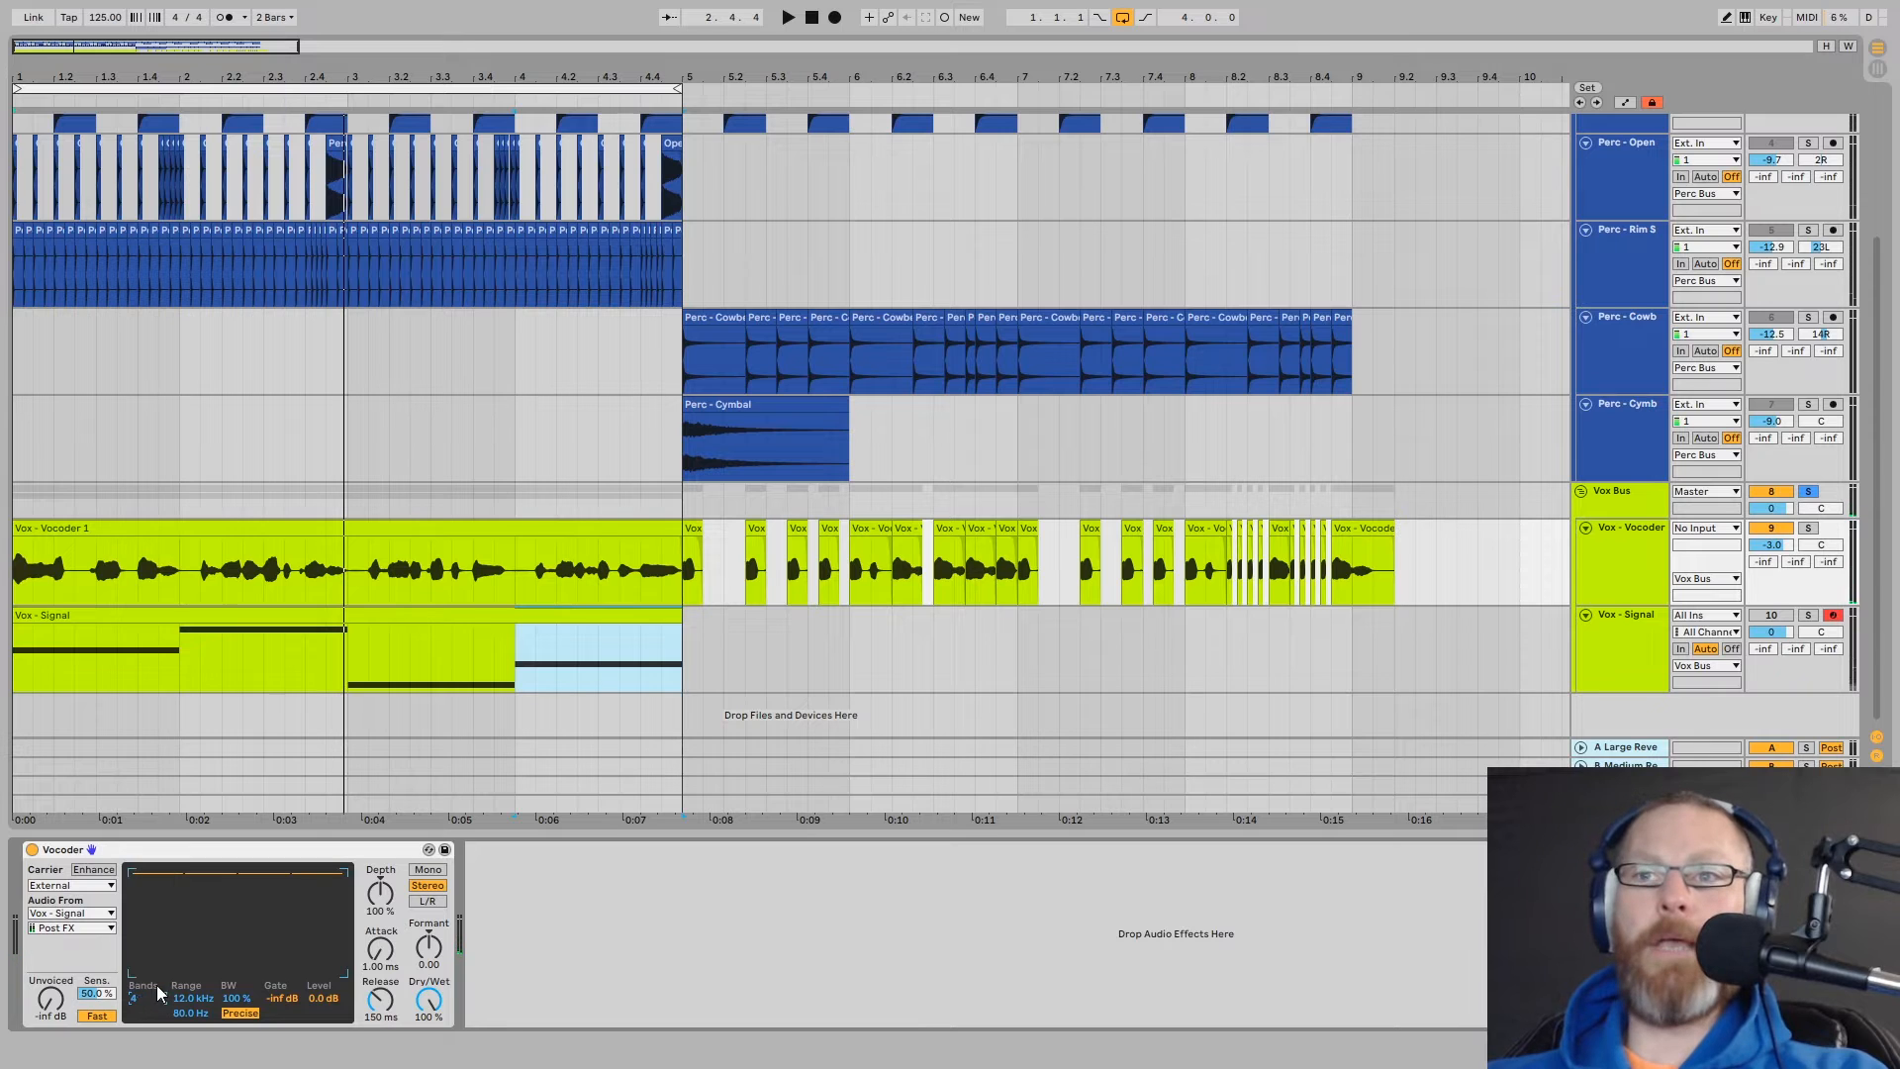
{"action": "key", "text": "space"}
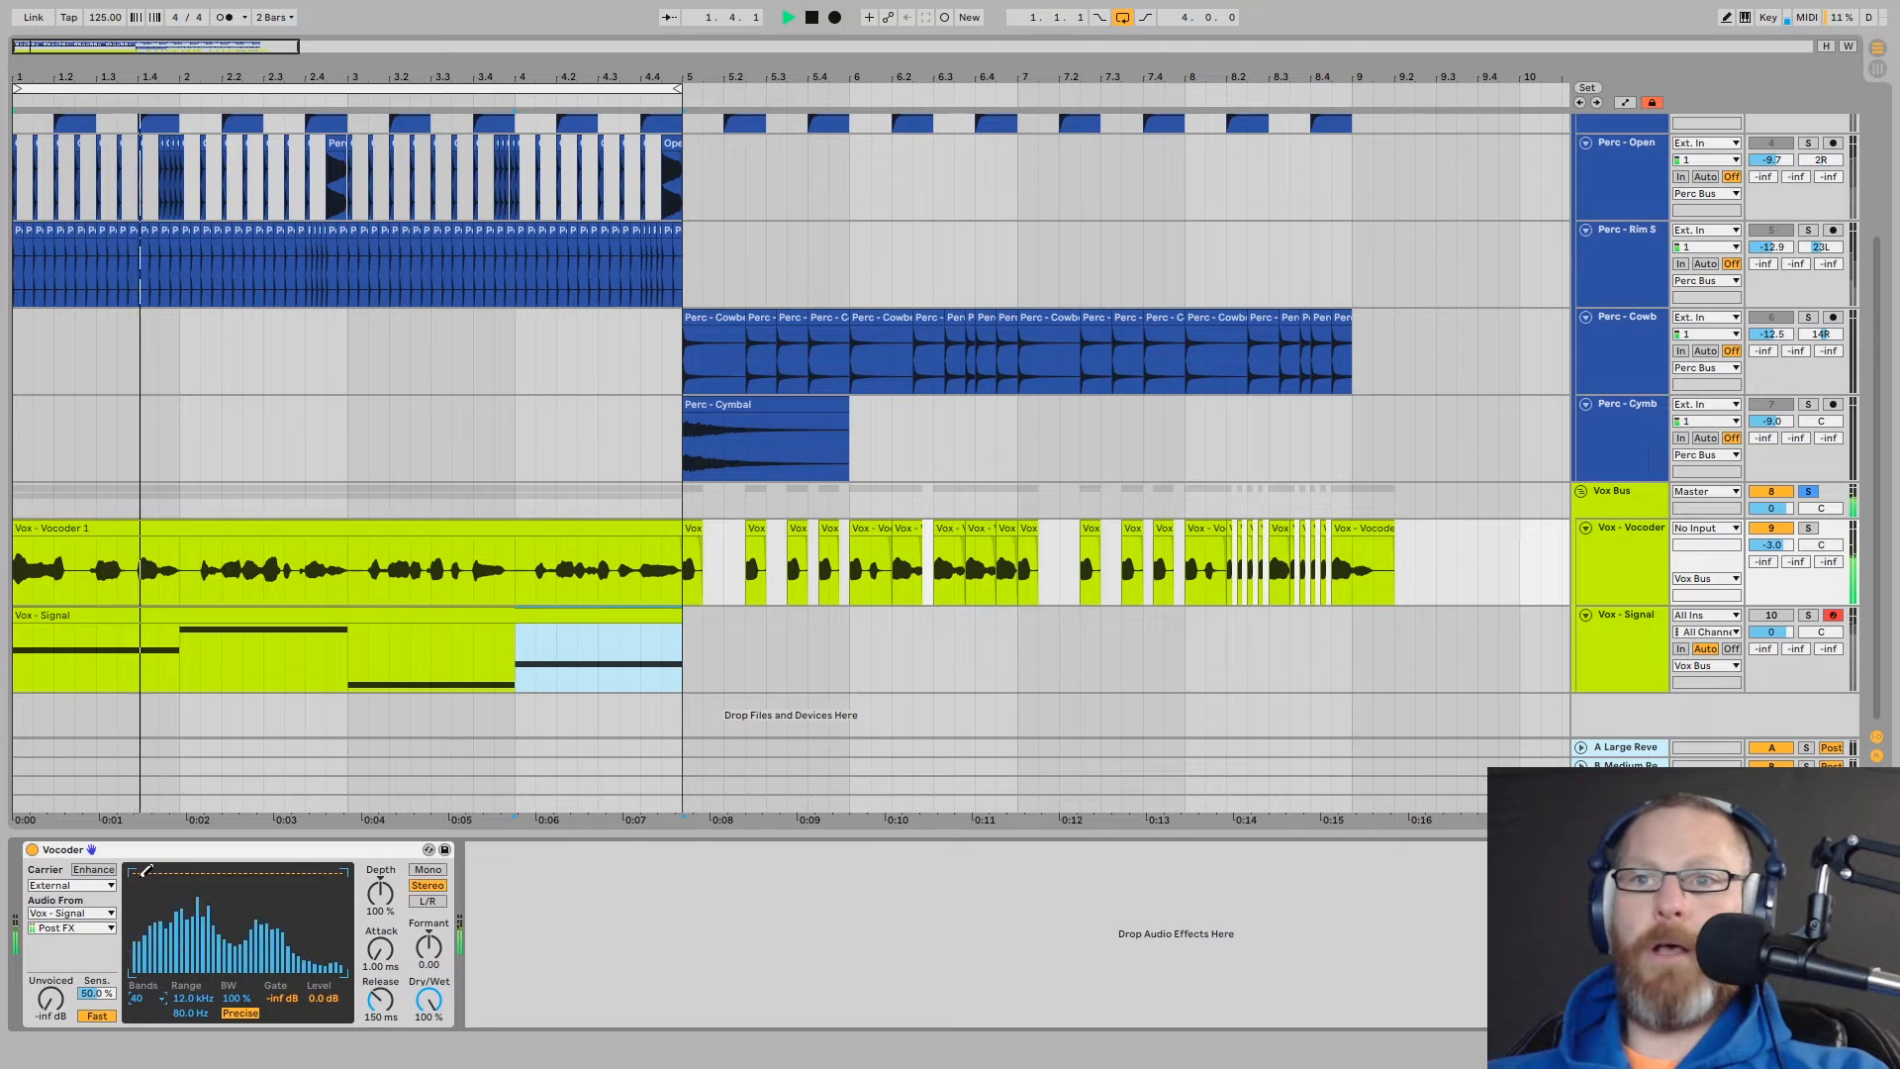
Try lowering the Vocoder's middle bands by drawing a curve in the filter bank, and restore all bands to full level
{"action": "mouse_move", "coordinate": [144, 870]}
{"action": "left_mouse_down"}
{"action": "mouse_move", "coordinate": [150, 894]}
{"action": "mouse_move", "coordinate": [197, 903]}
{"action": "mouse_move", "coordinate": [226, 958]}
{"action": "mouse_move", "coordinate": [266, 957]}
{"action": "mouse_move", "coordinate": [316, 909]}
{"action": "left_mouse_up"}
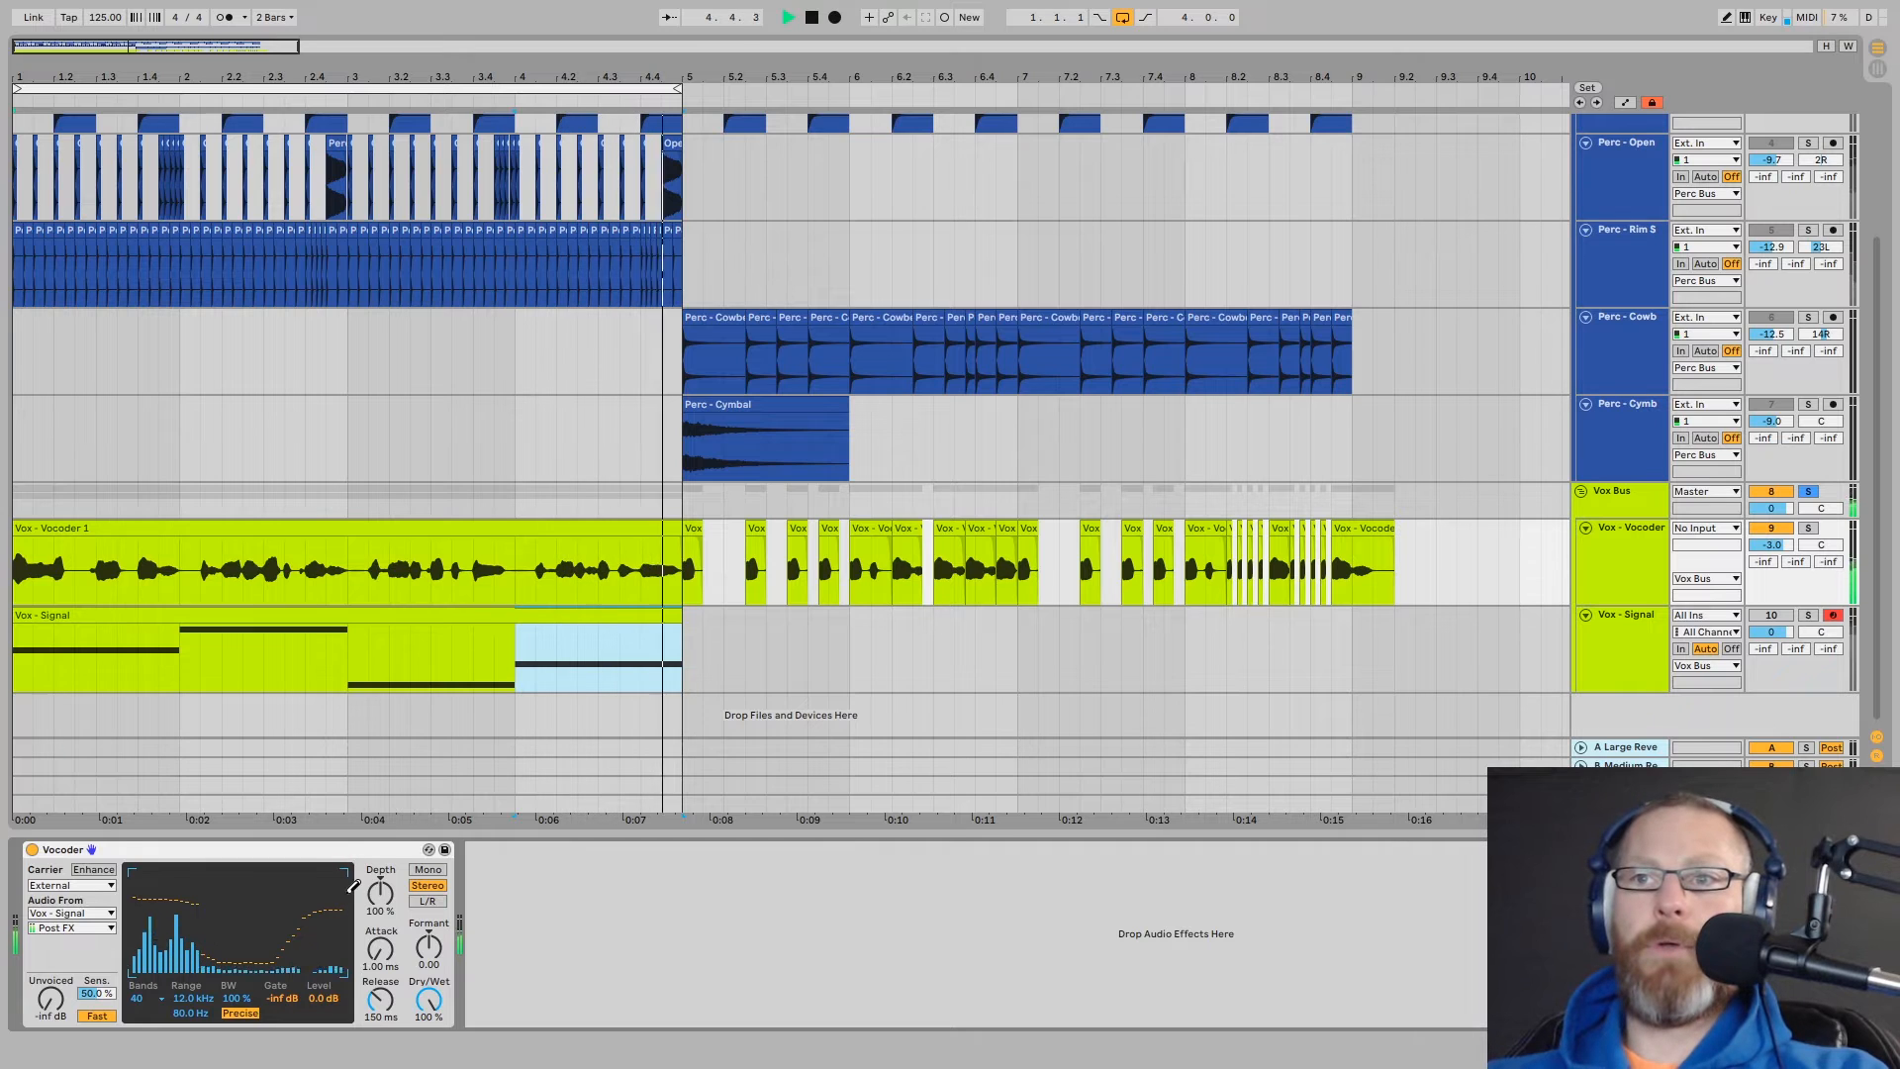
{"action": "mouse_move", "coordinate": [343, 890]}
{"action": "left_mouse_down"}
{"action": "mouse_move", "coordinate": [256, 782]}
{"action": "mouse_move", "coordinate": [29, 714]}
{"action": "left_mouse_up"}
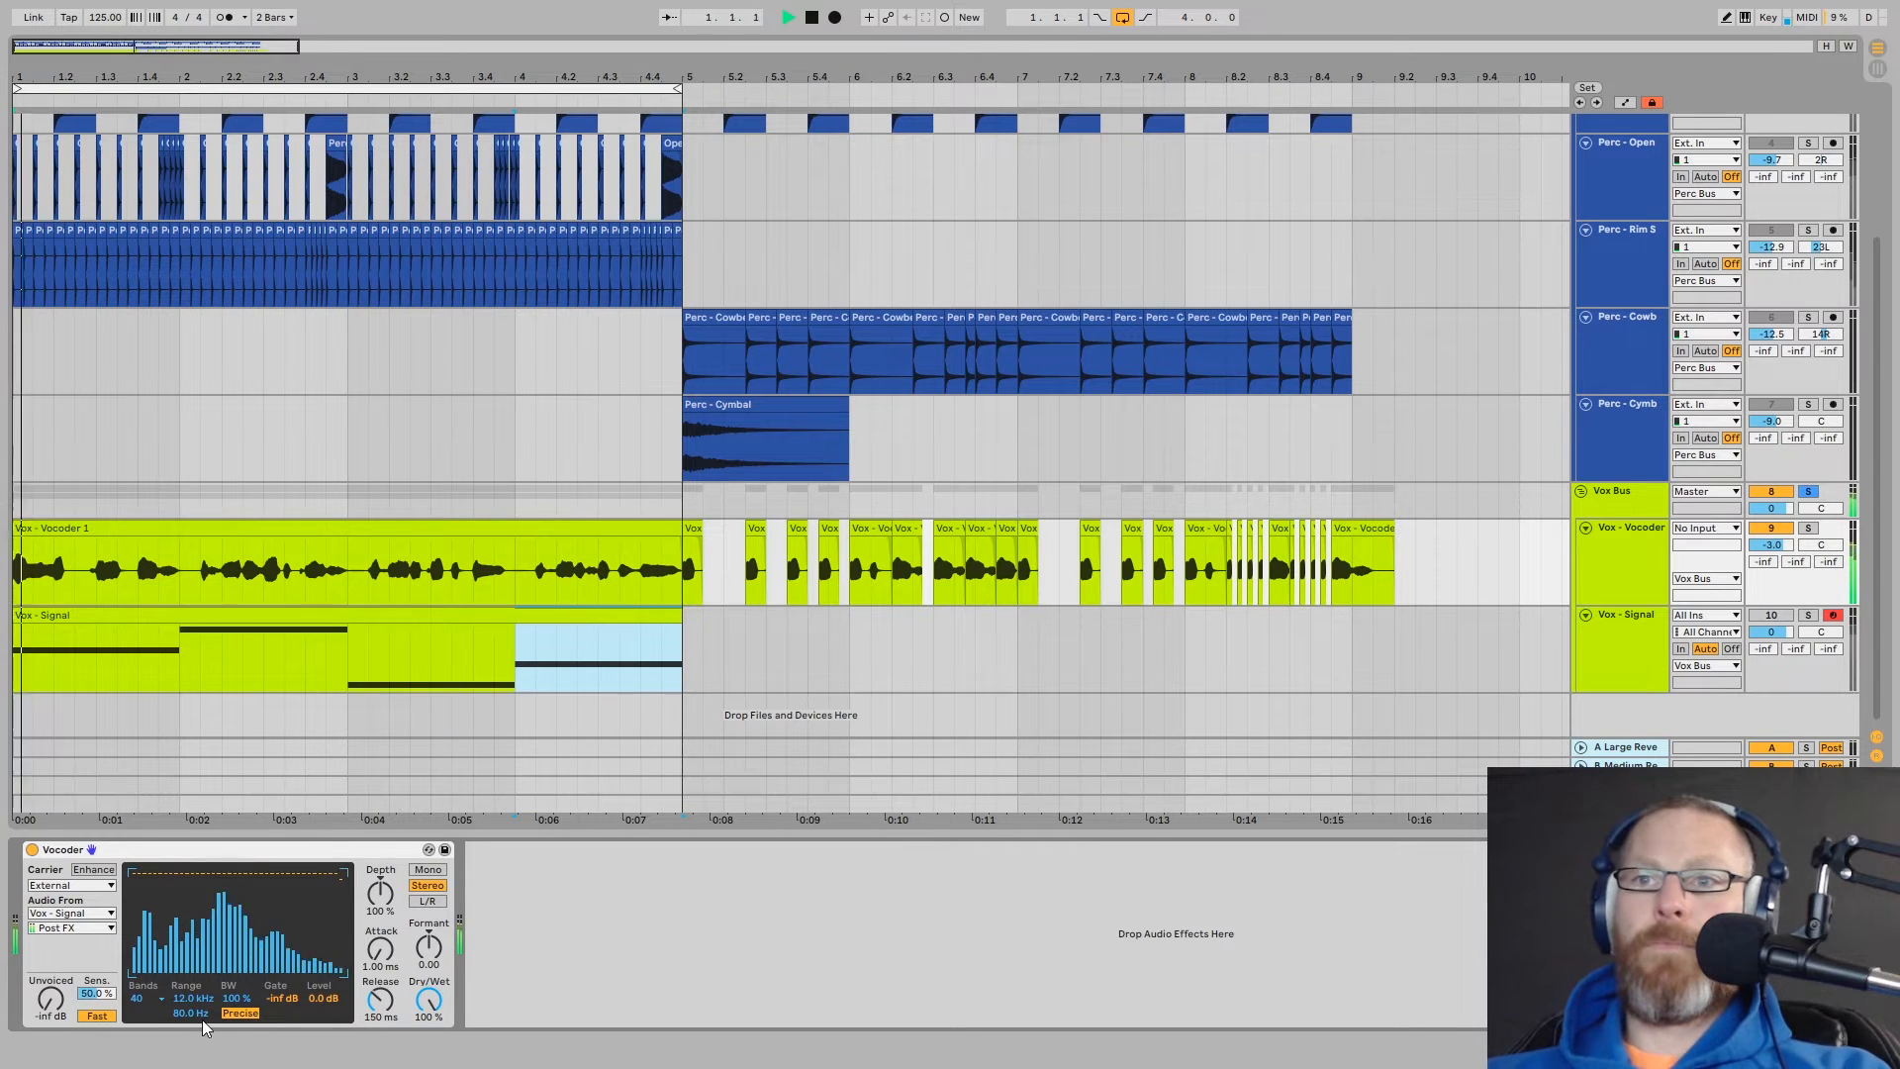
Switch the Vocoder's filter bank from Precise to Retro and set its gate to -29 dB
{"action": "left_click", "coordinate": [234, 1014]}
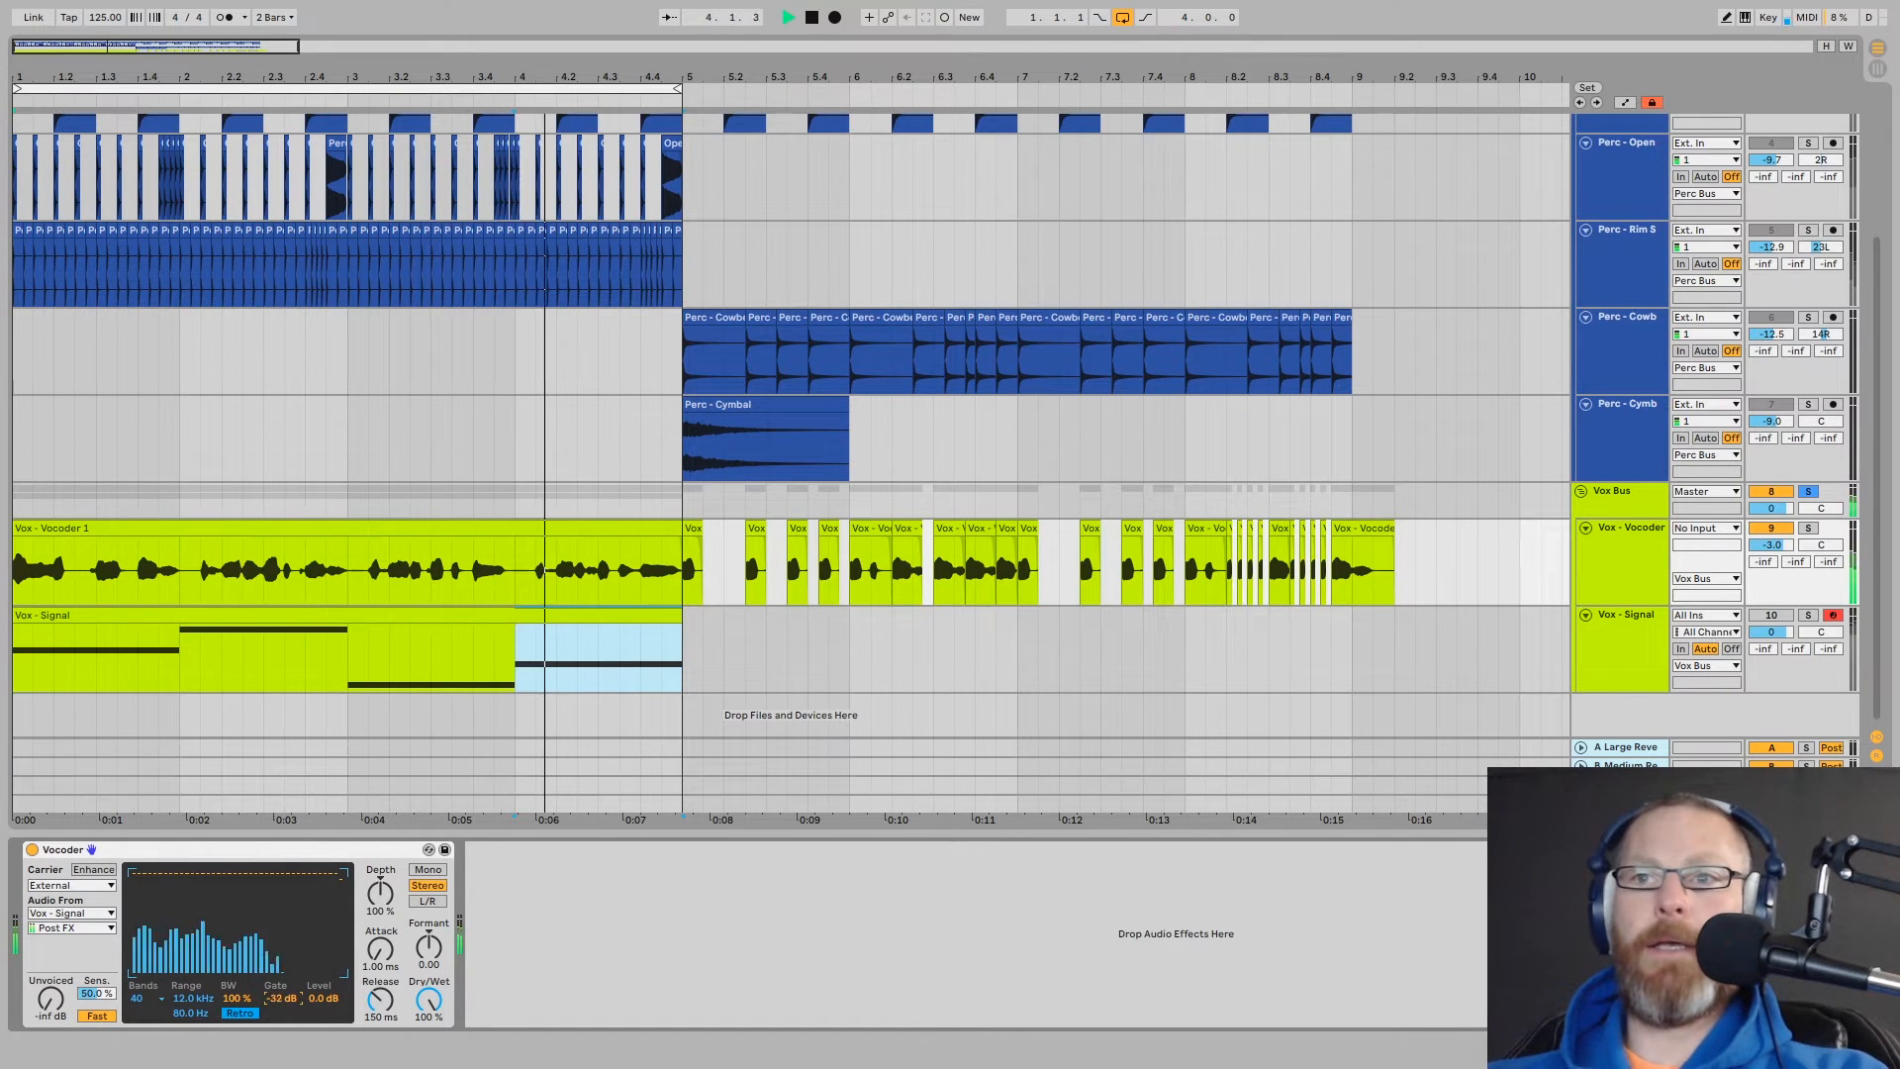
{"action": "mouse_move", "coordinate": [277, 1001]}
{"action": "left_mouse_down"}
{"action": "mouse_move", "coordinate": [277, 950]}
{"action": "mouse_move", "coordinate": [277, 973]}
{"action": "left_mouse_up"}
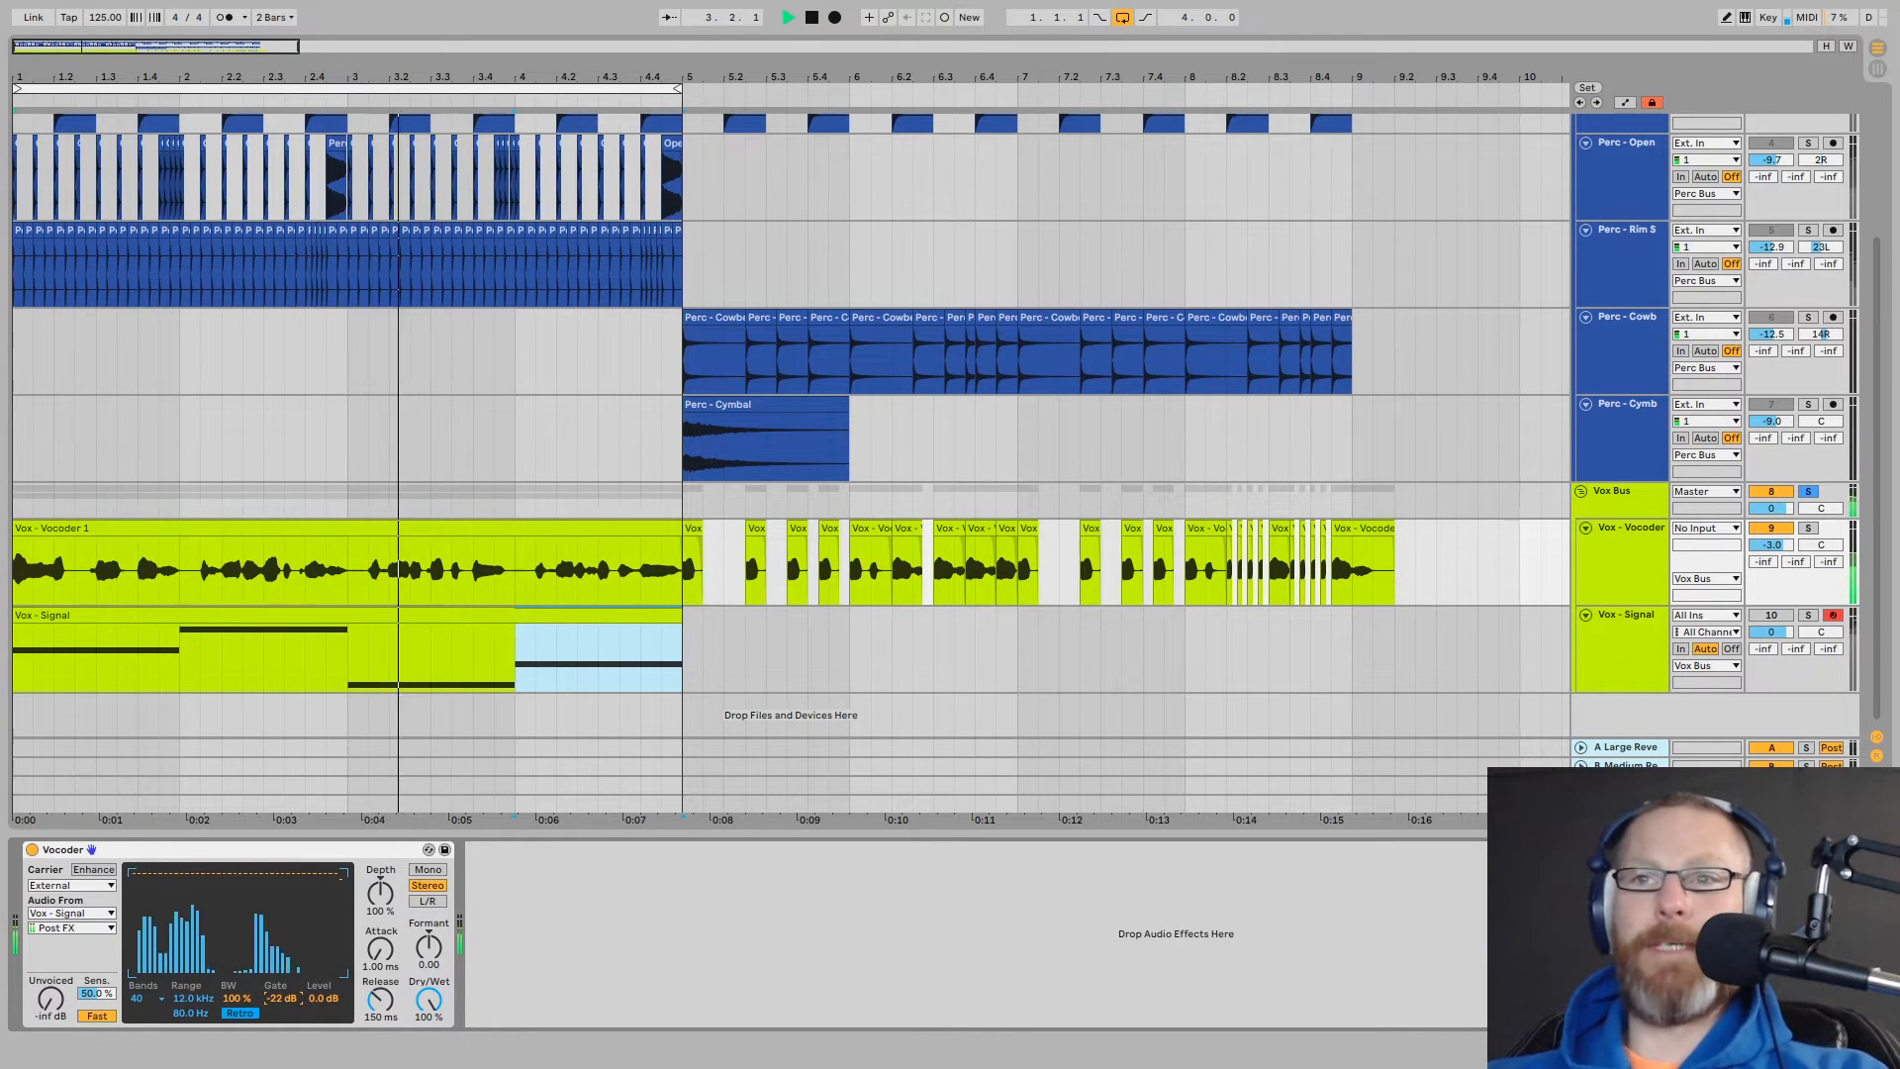
{"action": "left_click_drag", "start_coordinate": [281, 998], "coordinate": [281, 1009]}
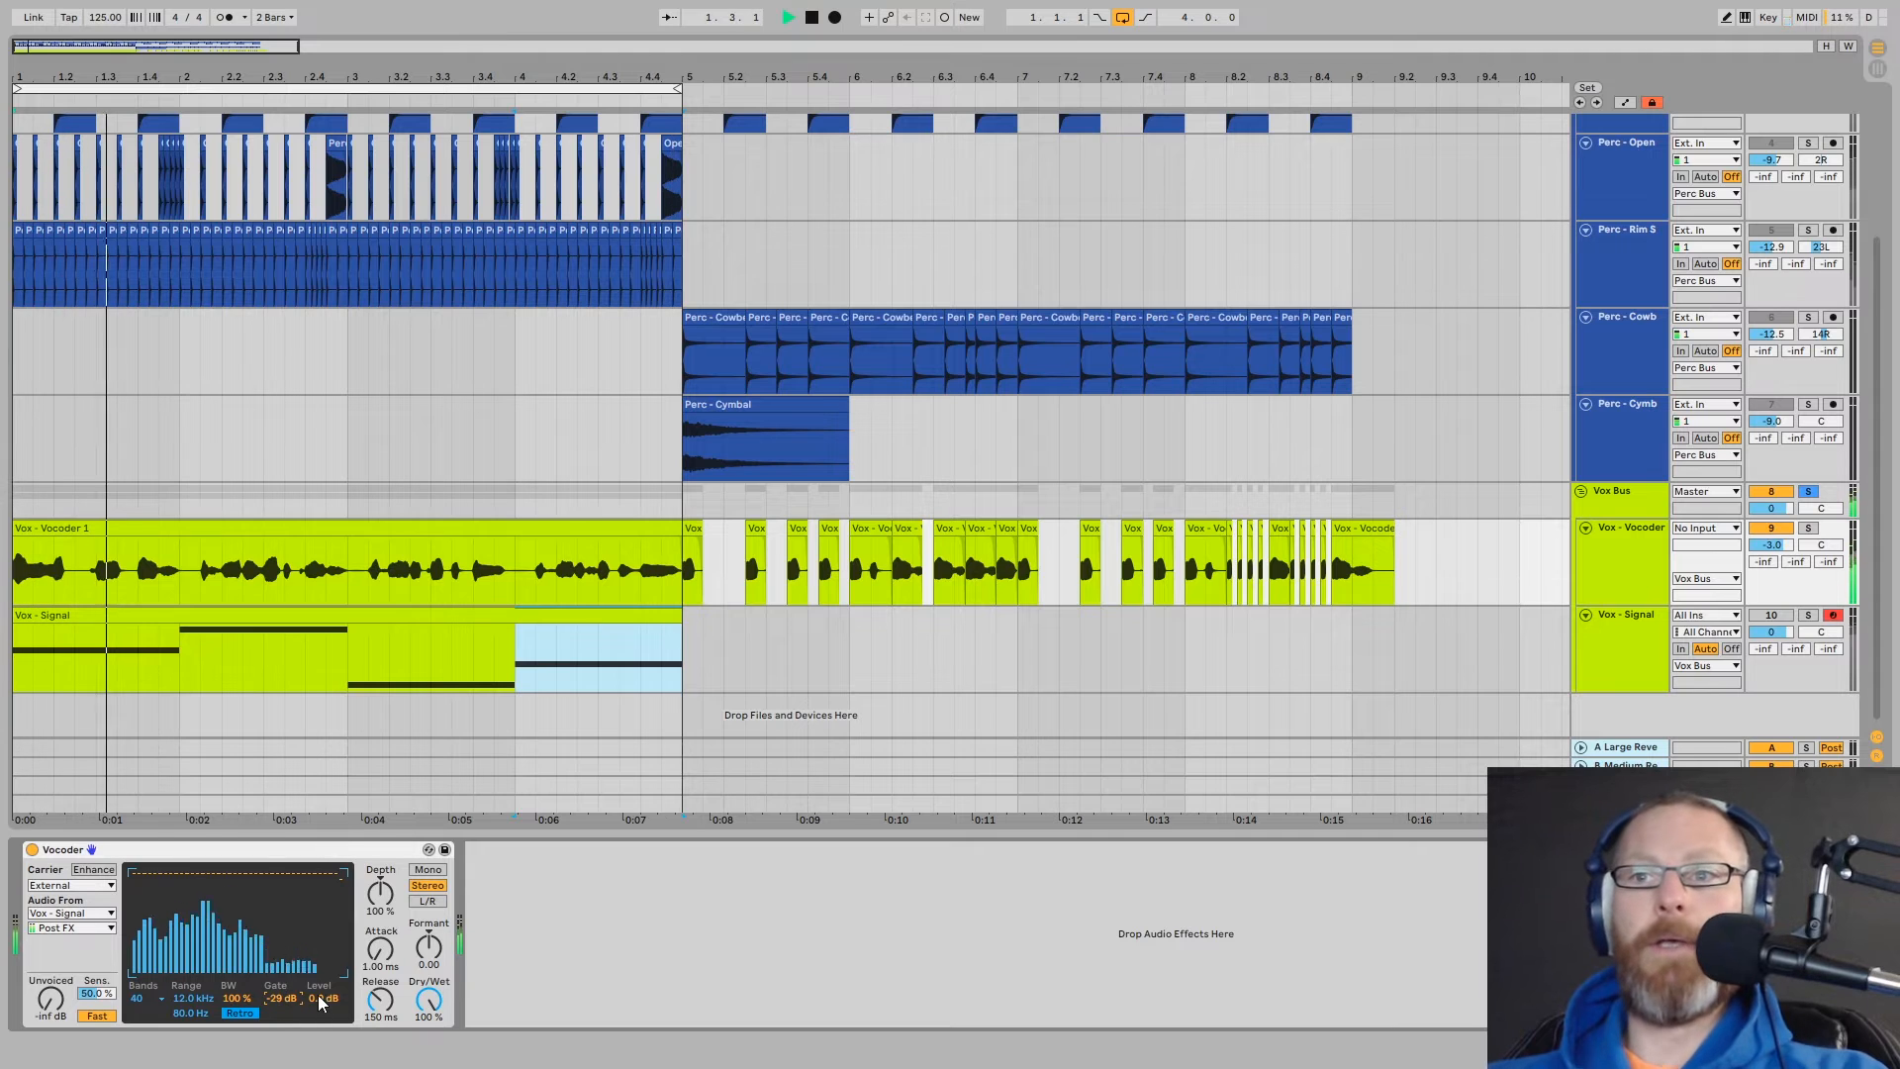
Try the Vocoder's output level at -10 dB and reset it to 0.0 dB
{"action": "mouse_move", "coordinate": [317, 1001]}
{"action": "left_mouse_down"}
{"action": "mouse_move", "coordinate": [317, 950]}
{"action": "mouse_move", "coordinate": [314, 997]}
{"action": "left_mouse_up"}
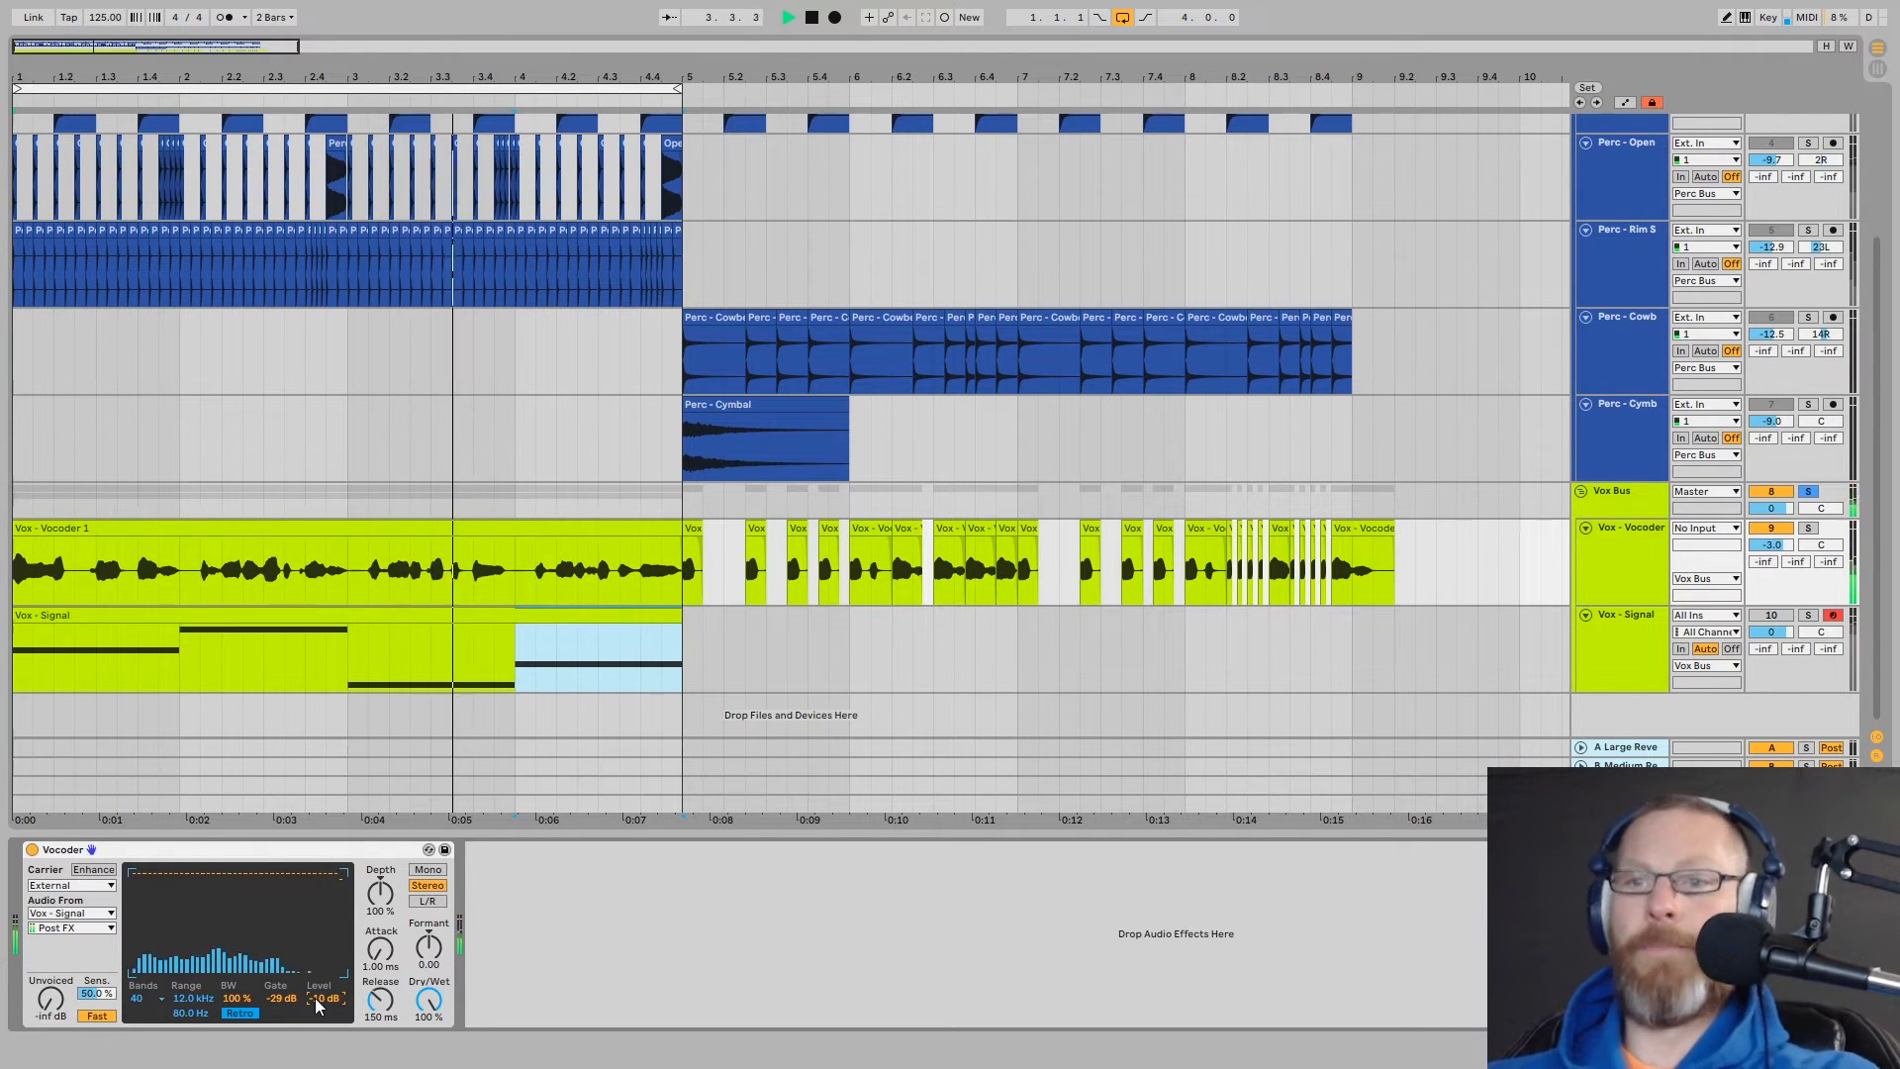
{"action": "double_click", "coordinate": [315, 997]}
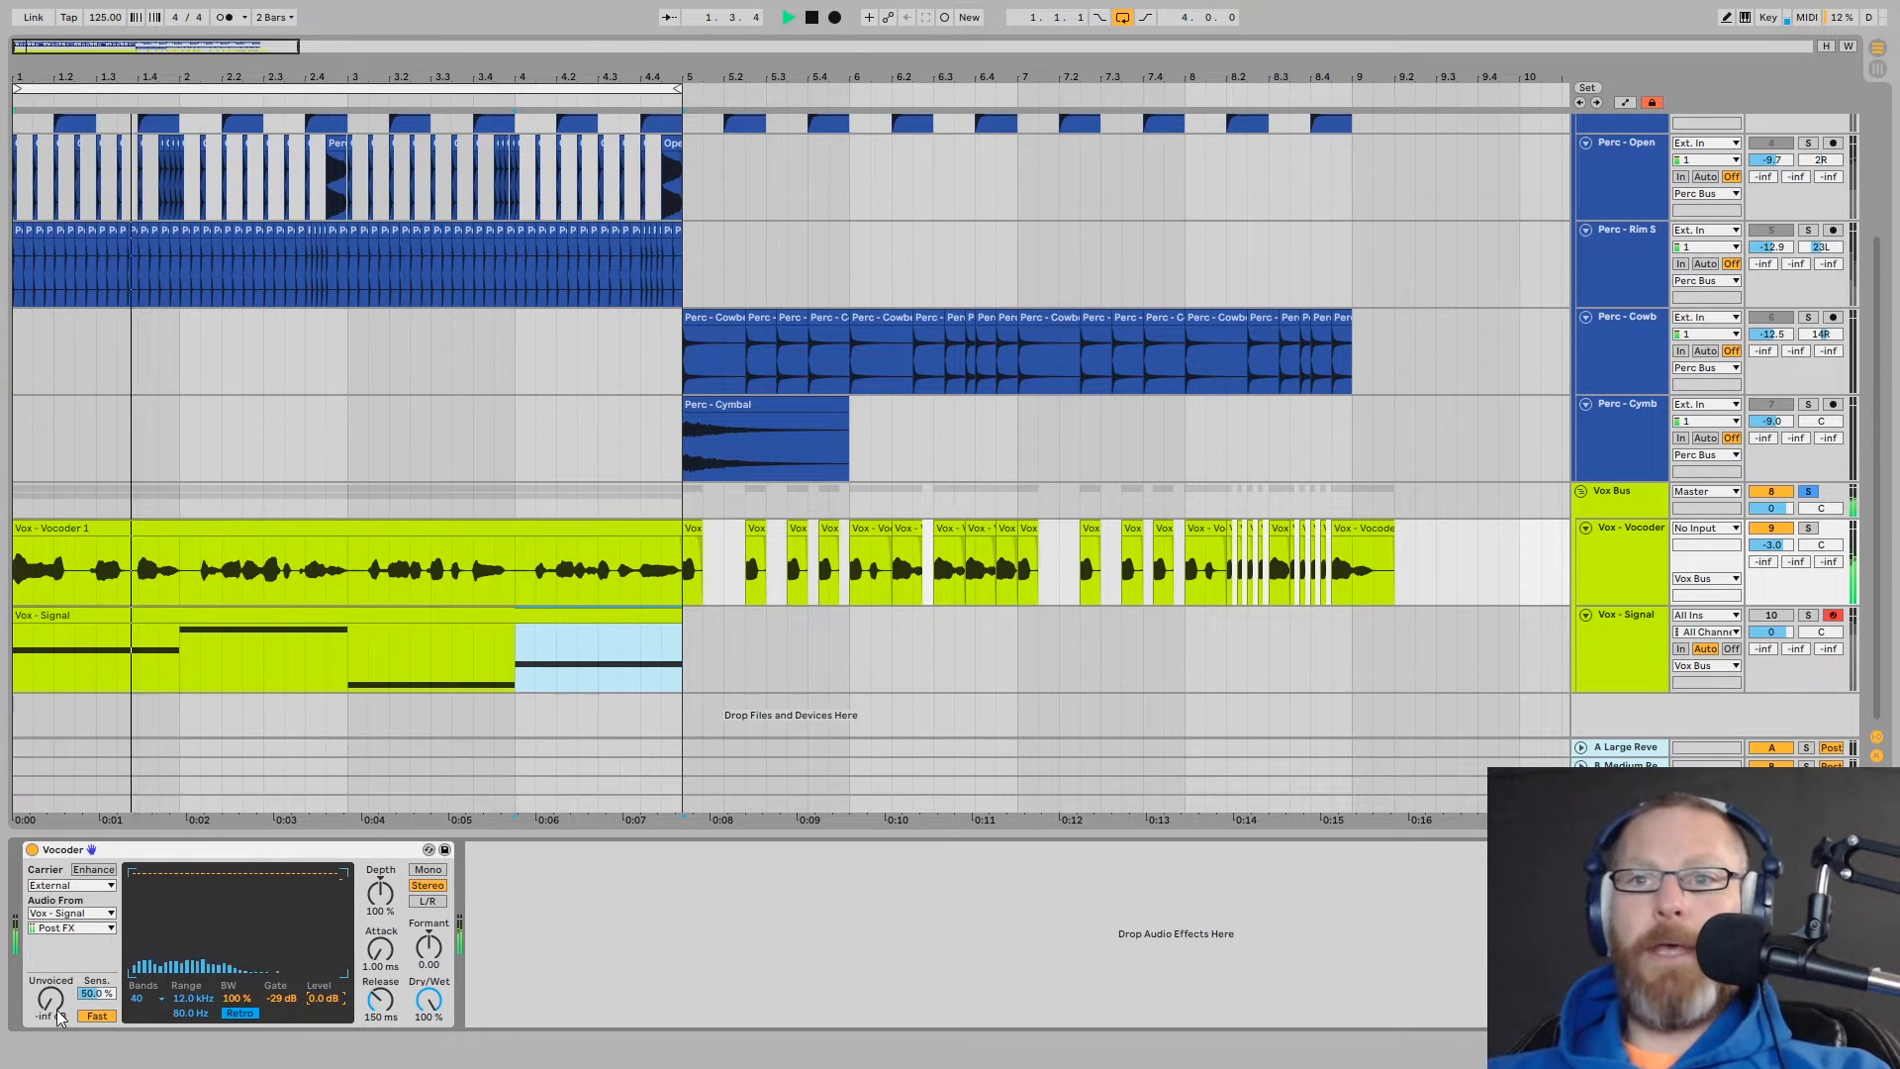
{"action": "mouse_move", "coordinate": [428, 947]}
{"action": "left_mouse_down"}
{"action": "mouse_move", "coordinate": [429, 930]}
{"action": "mouse_move", "coordinate": [429, 1030]}
{"action": "mouse_move", "coordinate": [428, 1002]}
{"action": "left_mouse_up"}
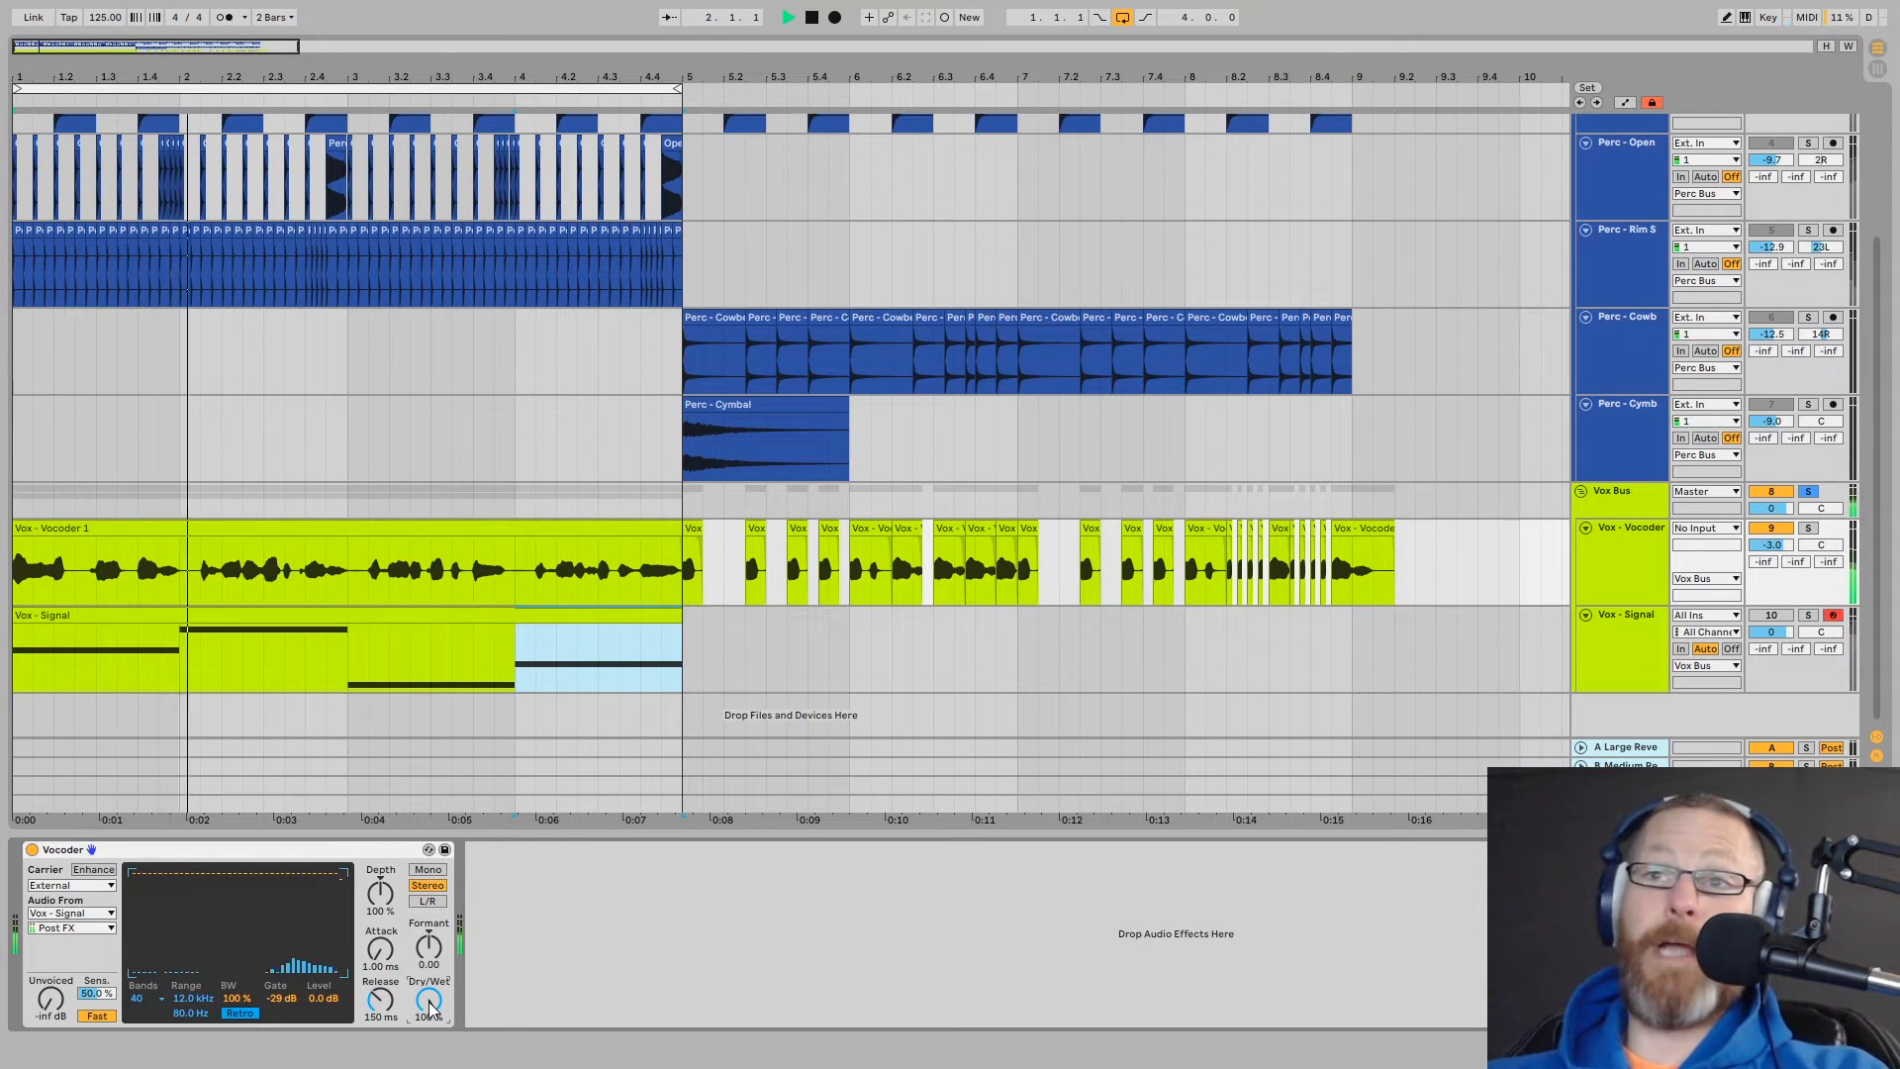
Add the FX Rack - Reverb and Delay after the Vocoder, and collapse the Vocoder device
{"action": "left_click", "coordinate": [255, 850]}
{"action": "key", "text": "space"}
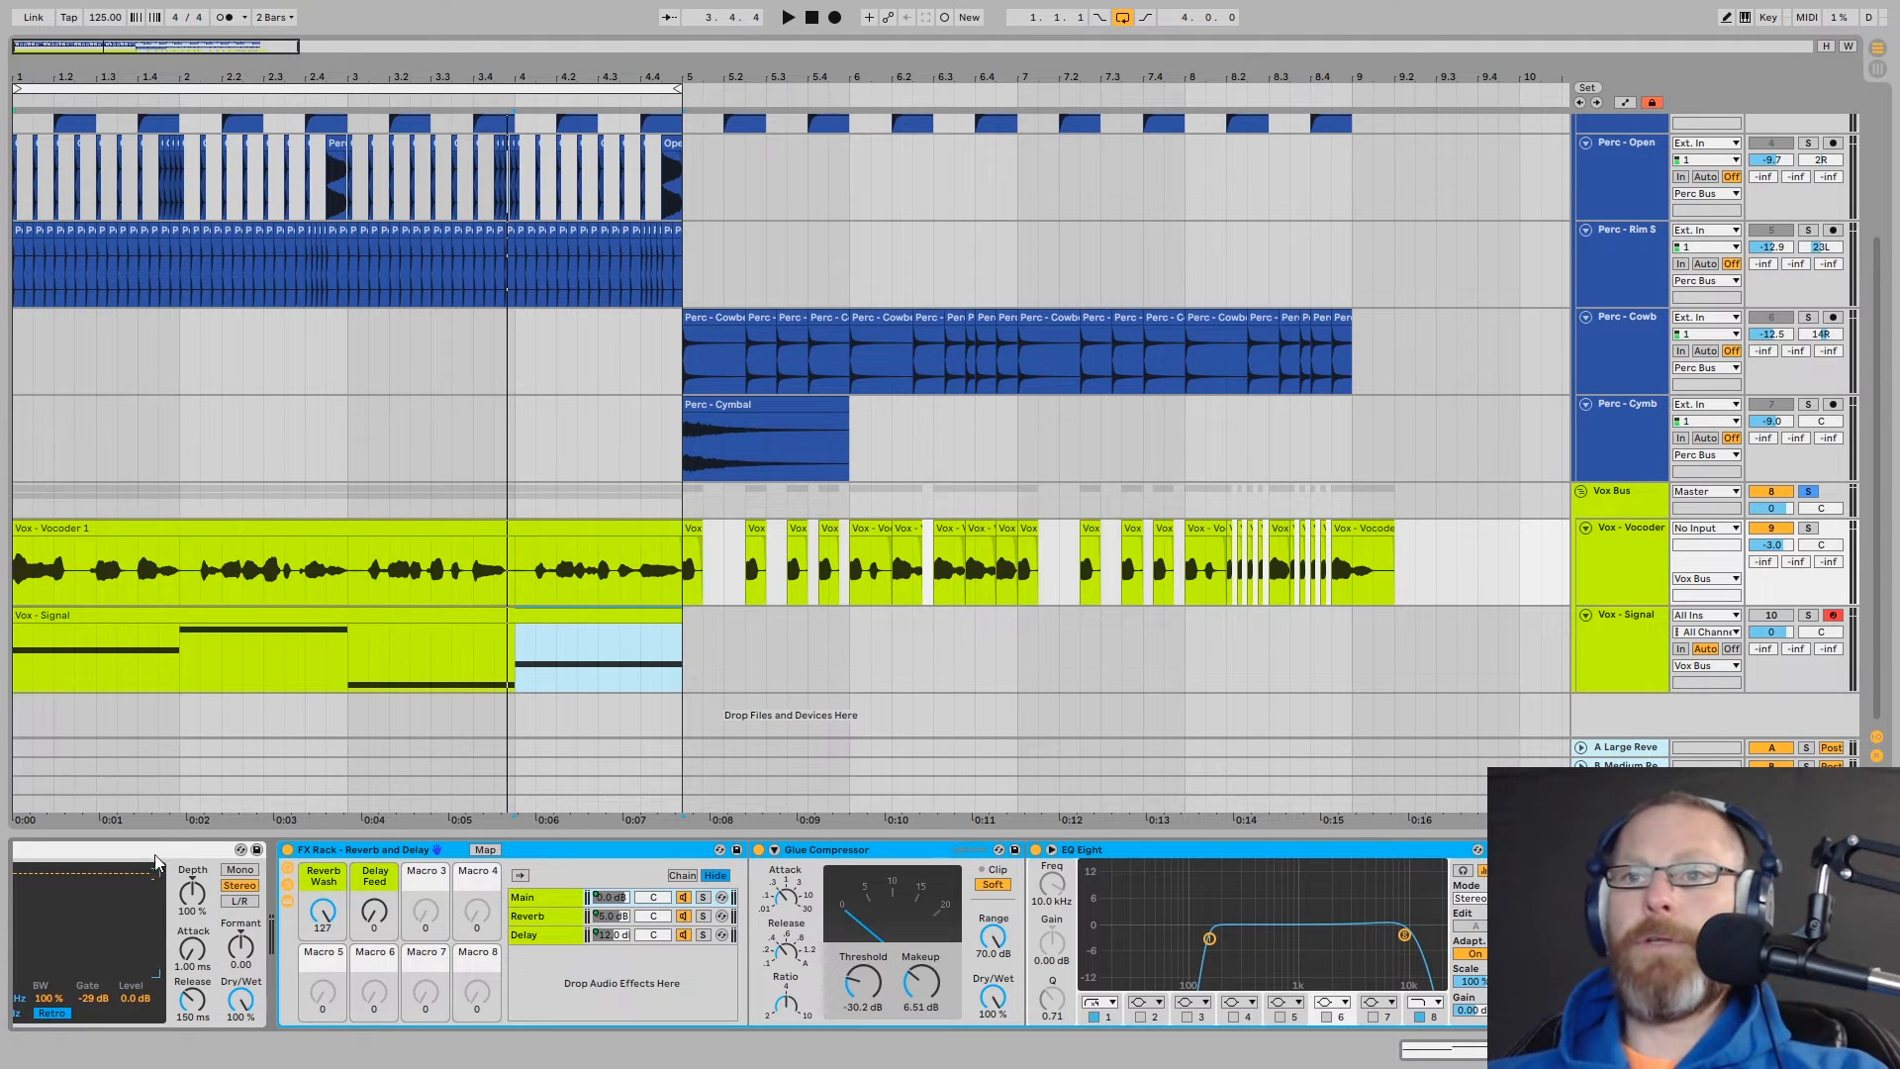
{"action": "double_click", "coordinate": [156, 856]}
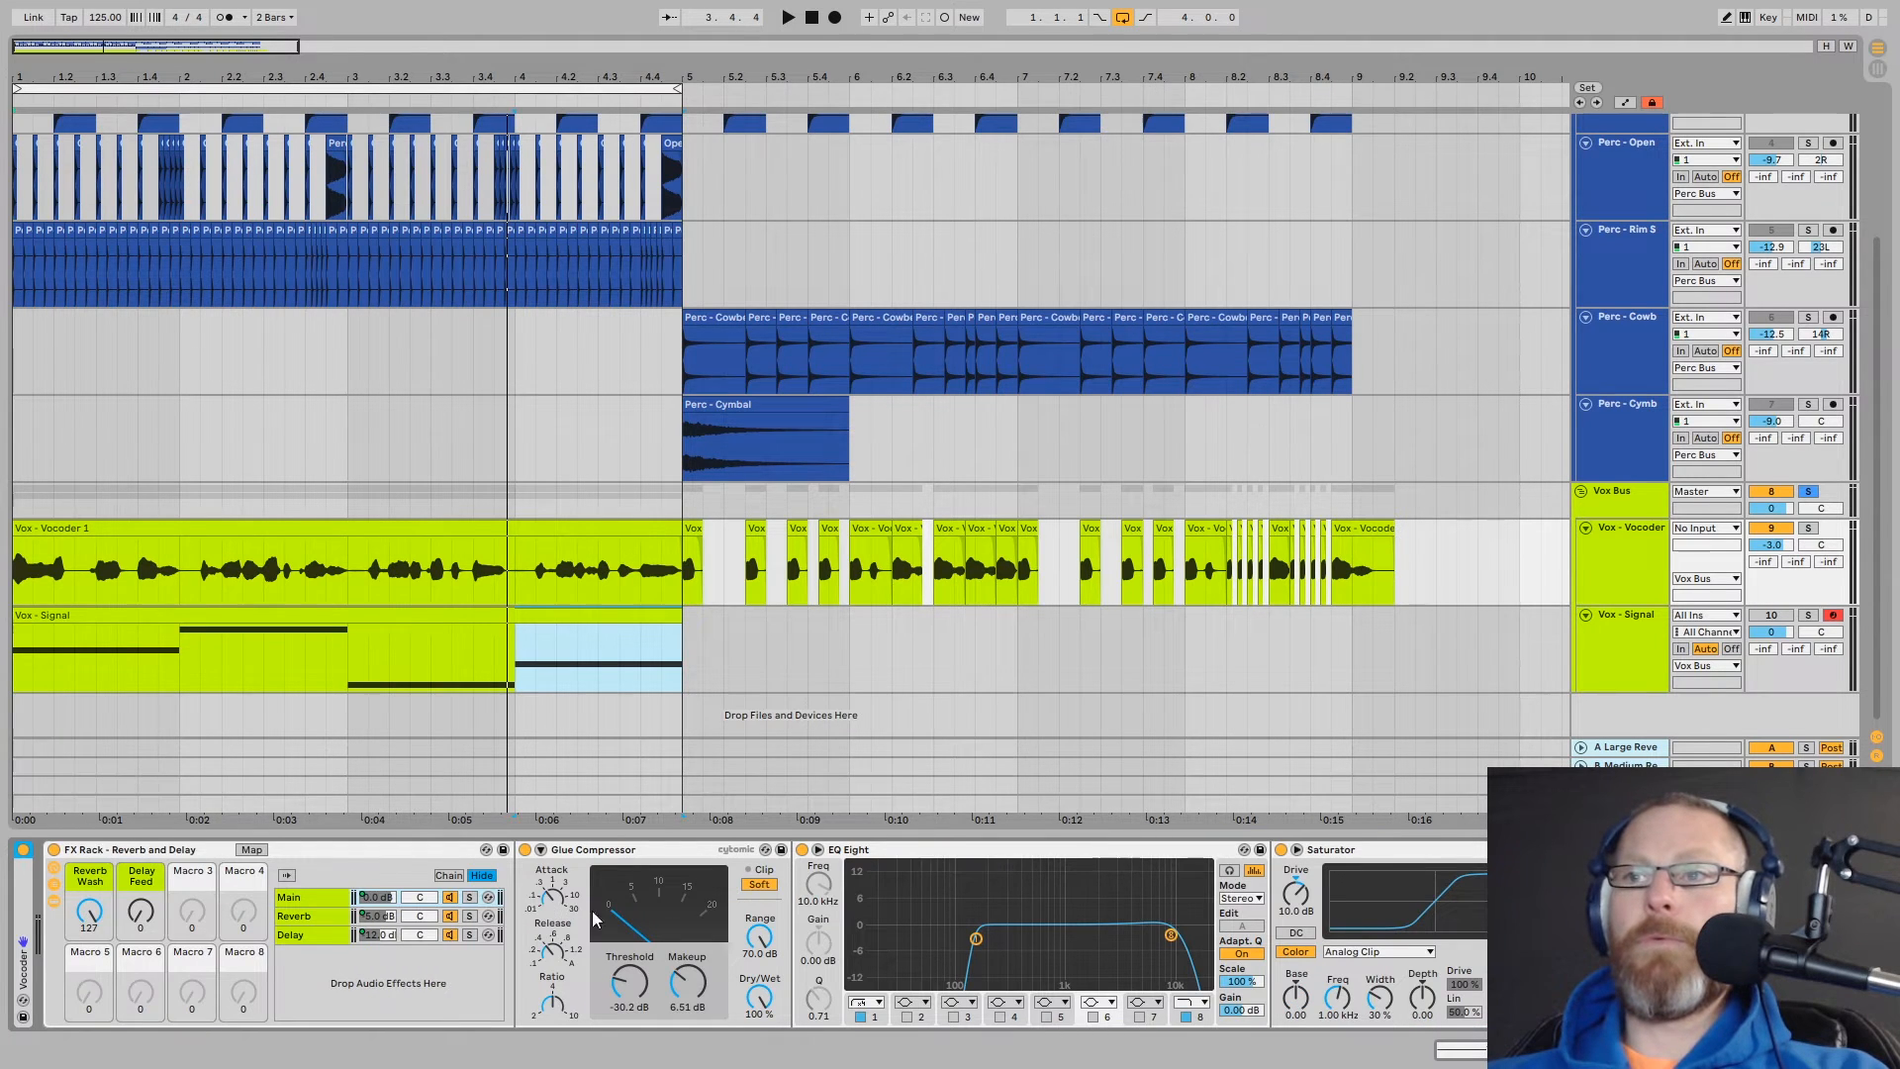
Examine the devices in the rack's Reverb, Delay and Main chains, and play the processed vocoder vocal
{"action": "left_click", "coordinate": [294, 917]}
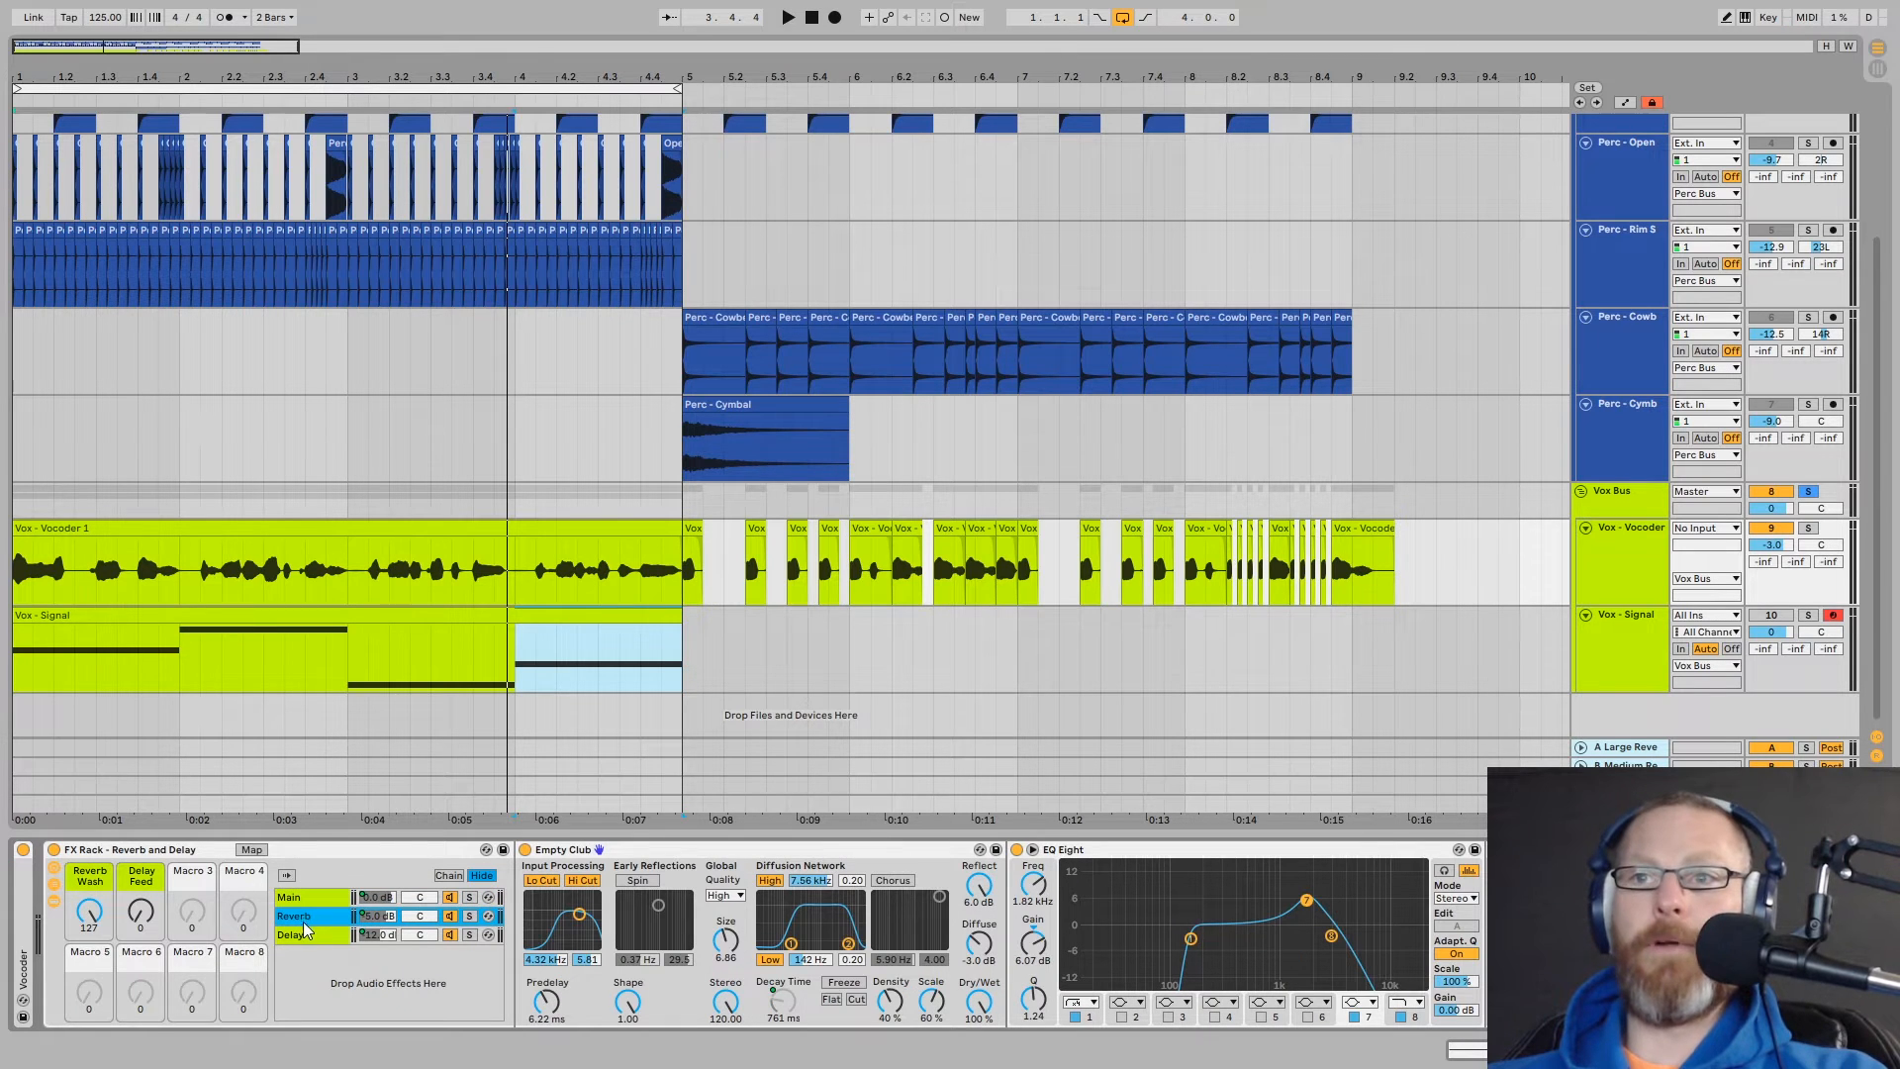
{"action": "left_click", "coordinate": [304, 935]}
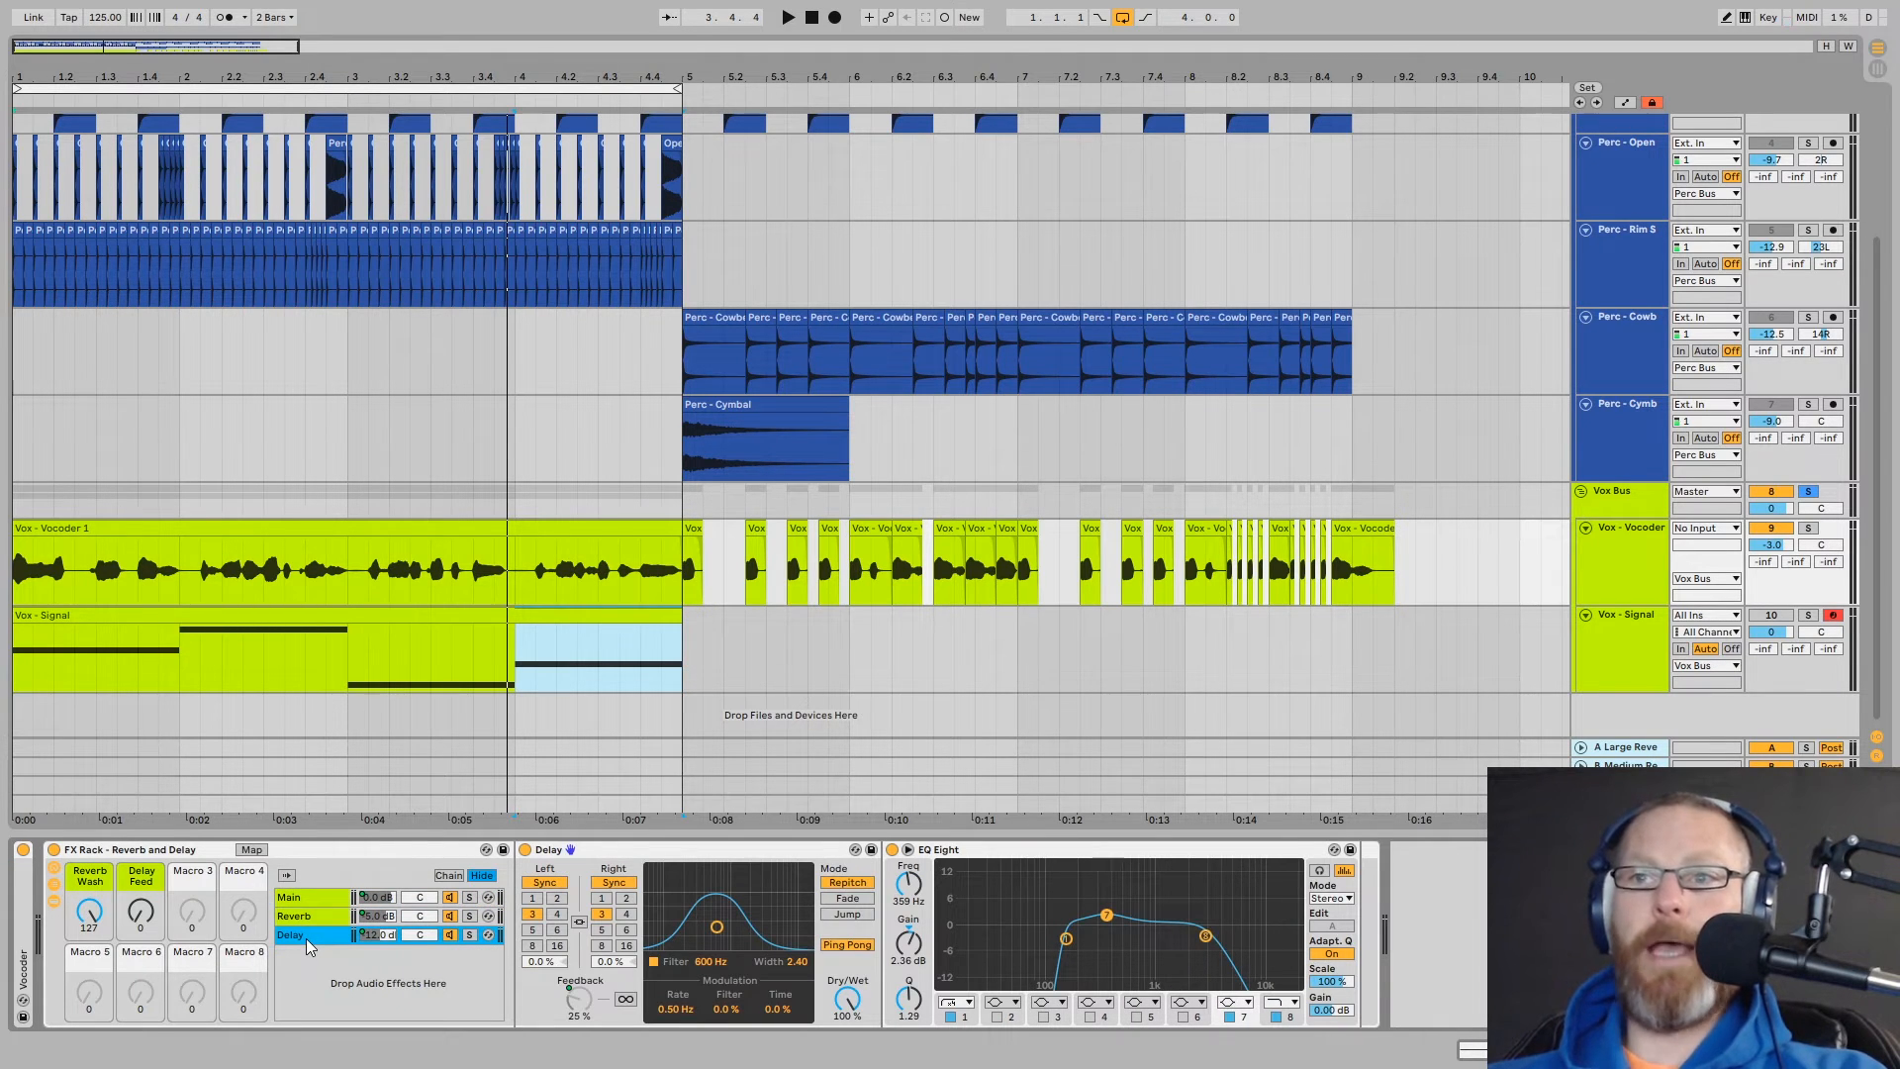
{"action": "left_click", "coordinate": [312, 916]}
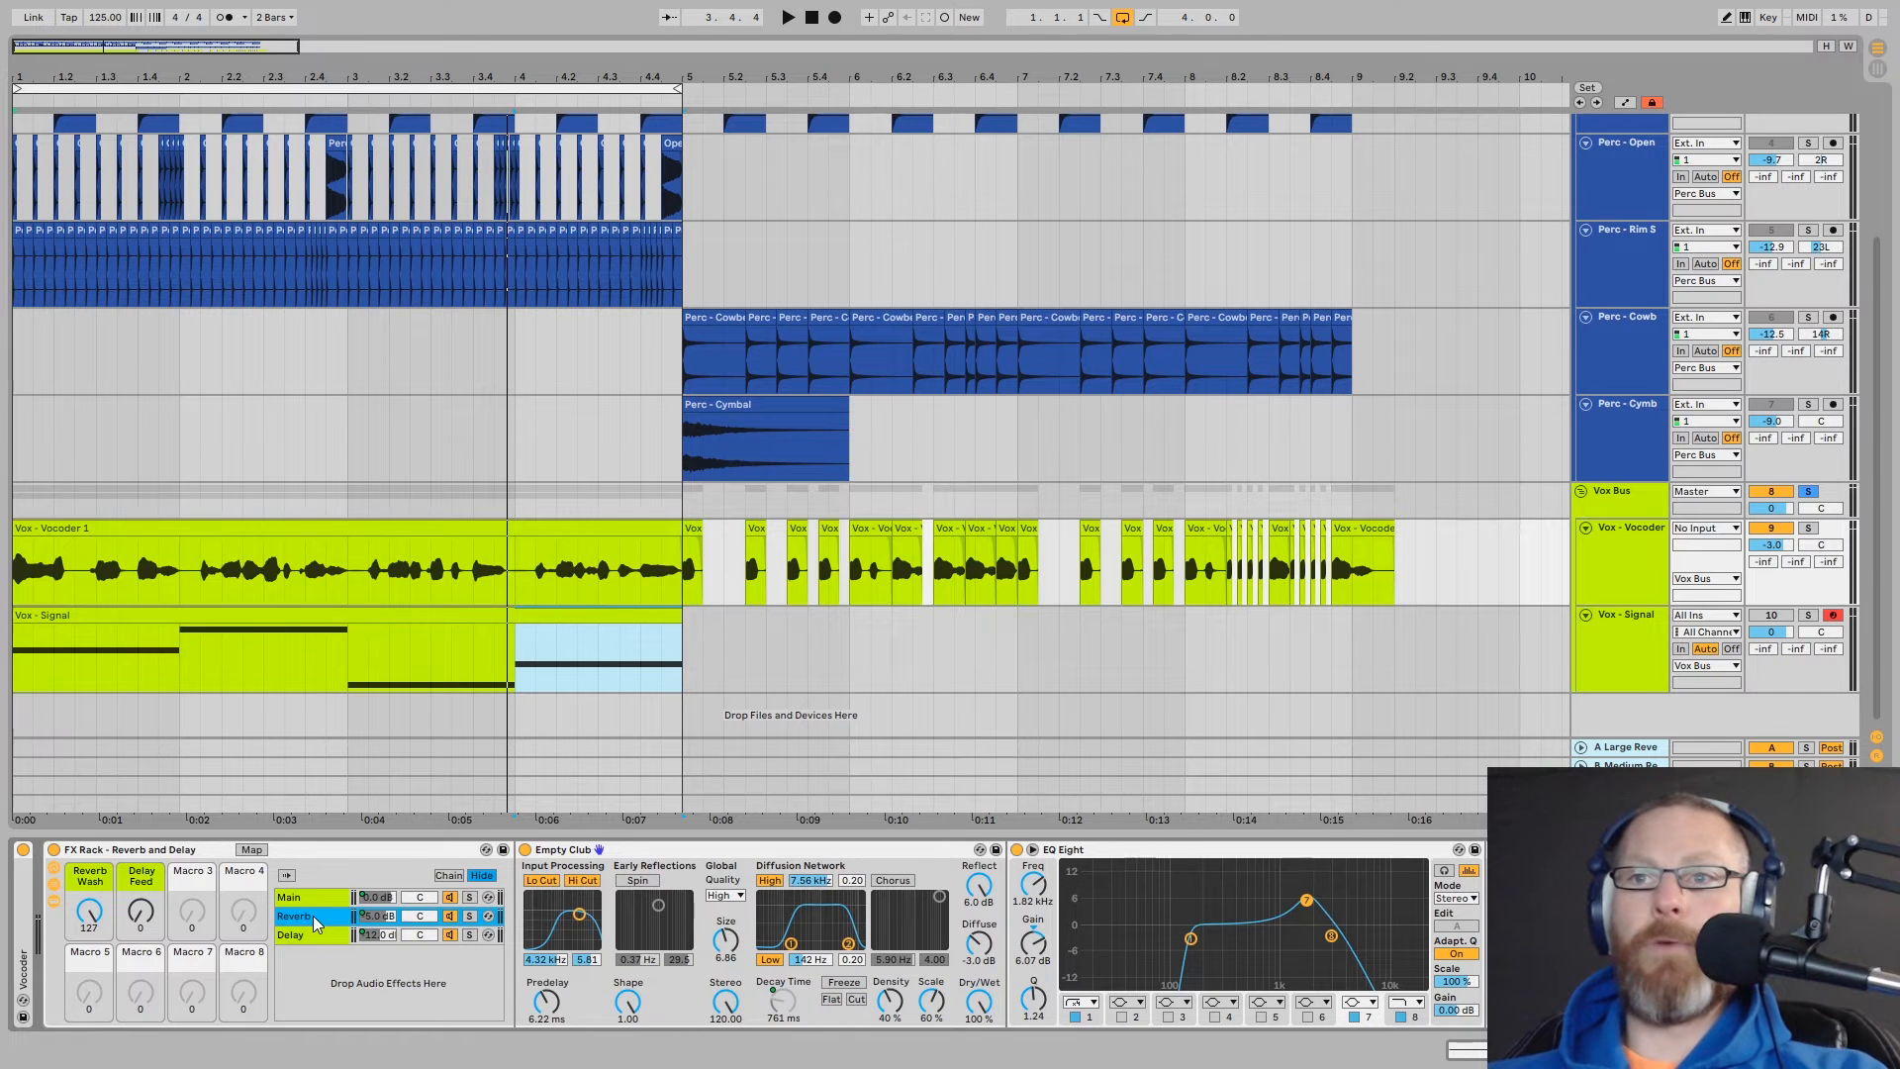
{"action": "left_click", "coordinate": [314, 934]}
{"action": "left_click", "coordinate": [314, 917]}
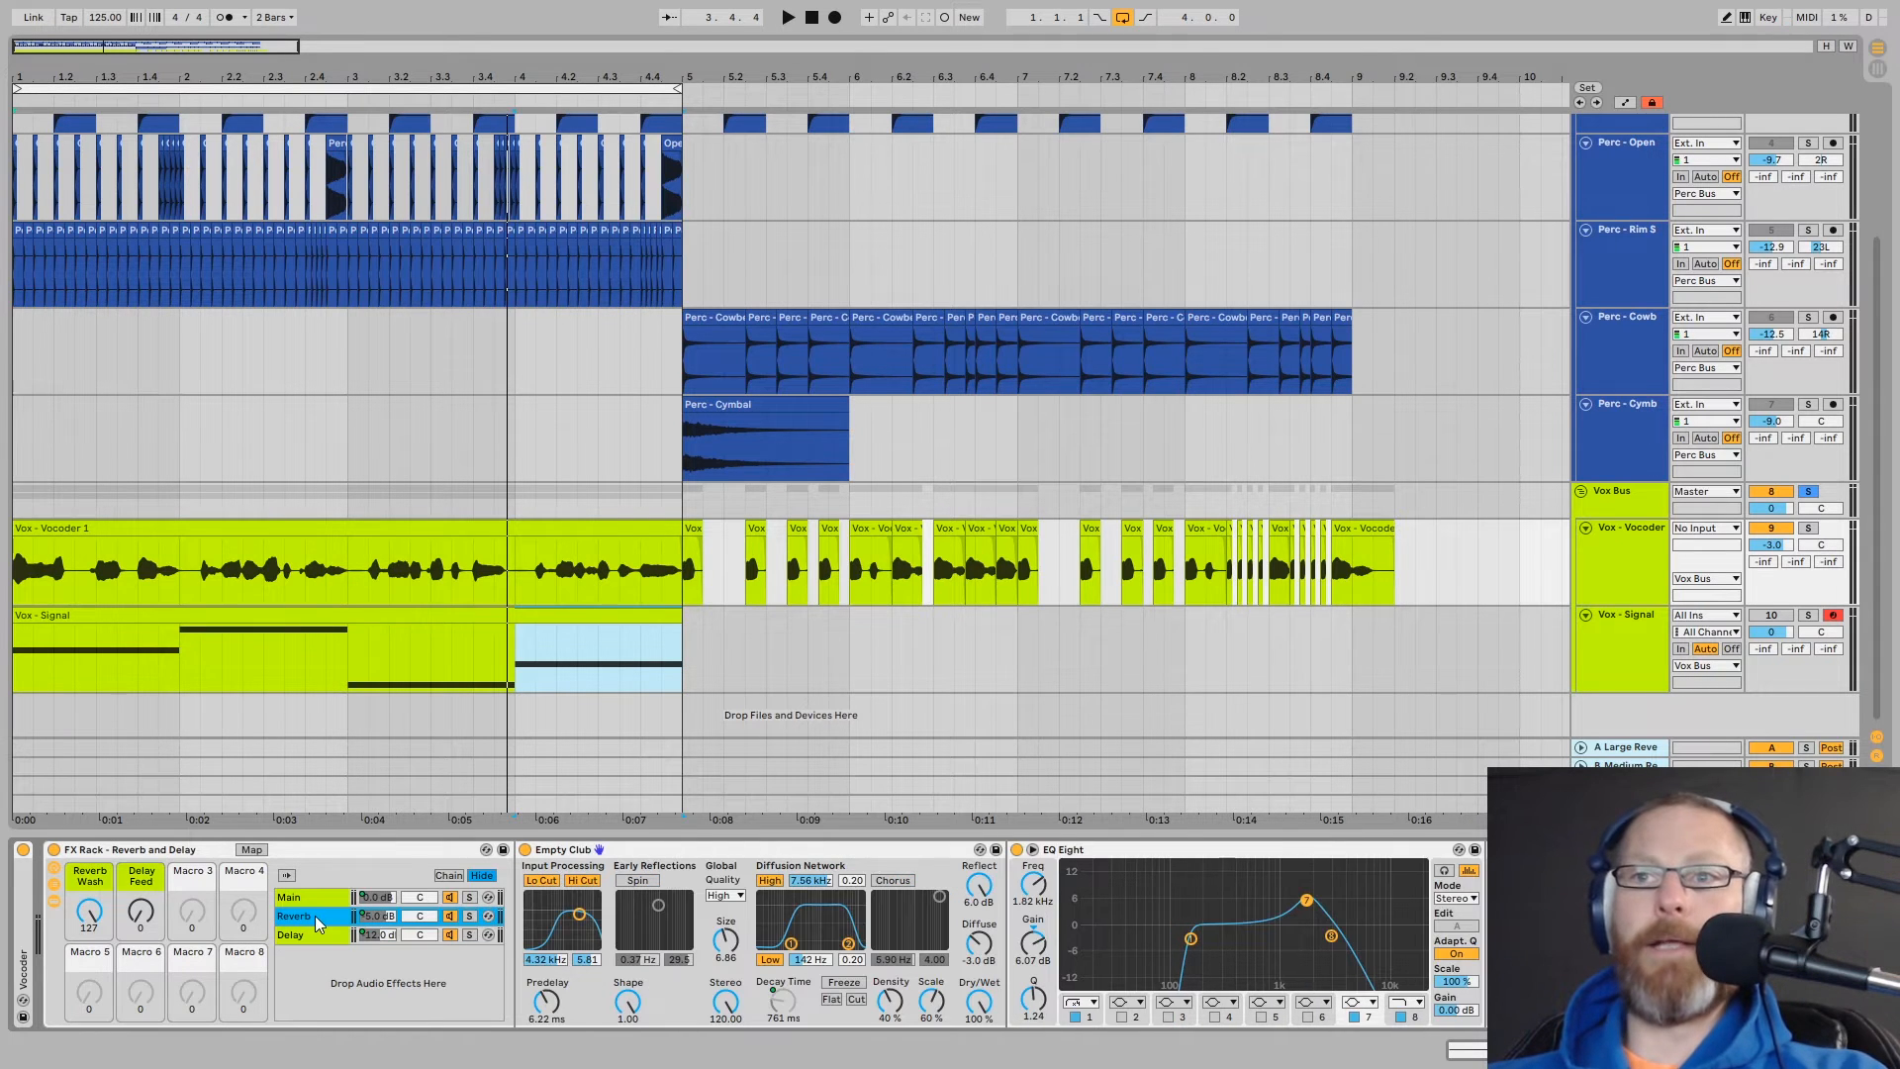
{"action": "left_click", "coordinate": [316, 899]}
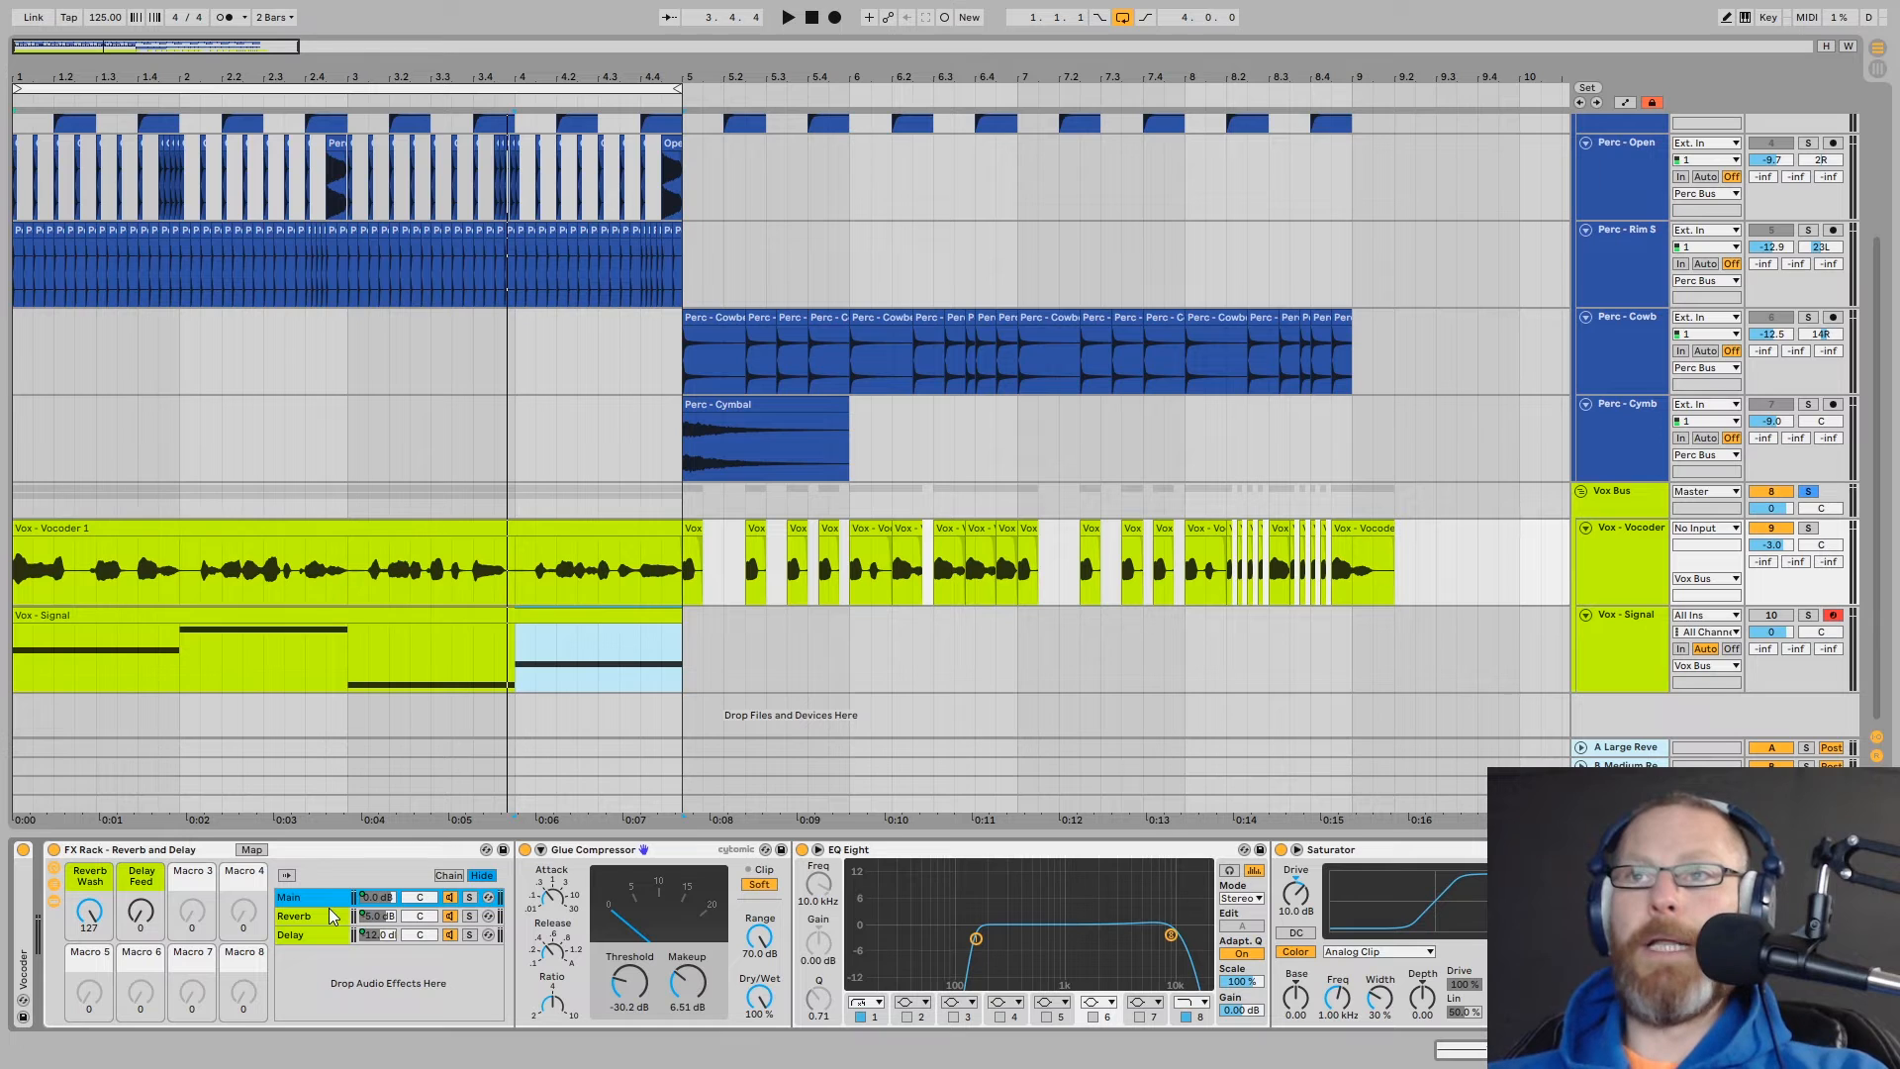
{"action": "key", "text": "space"}
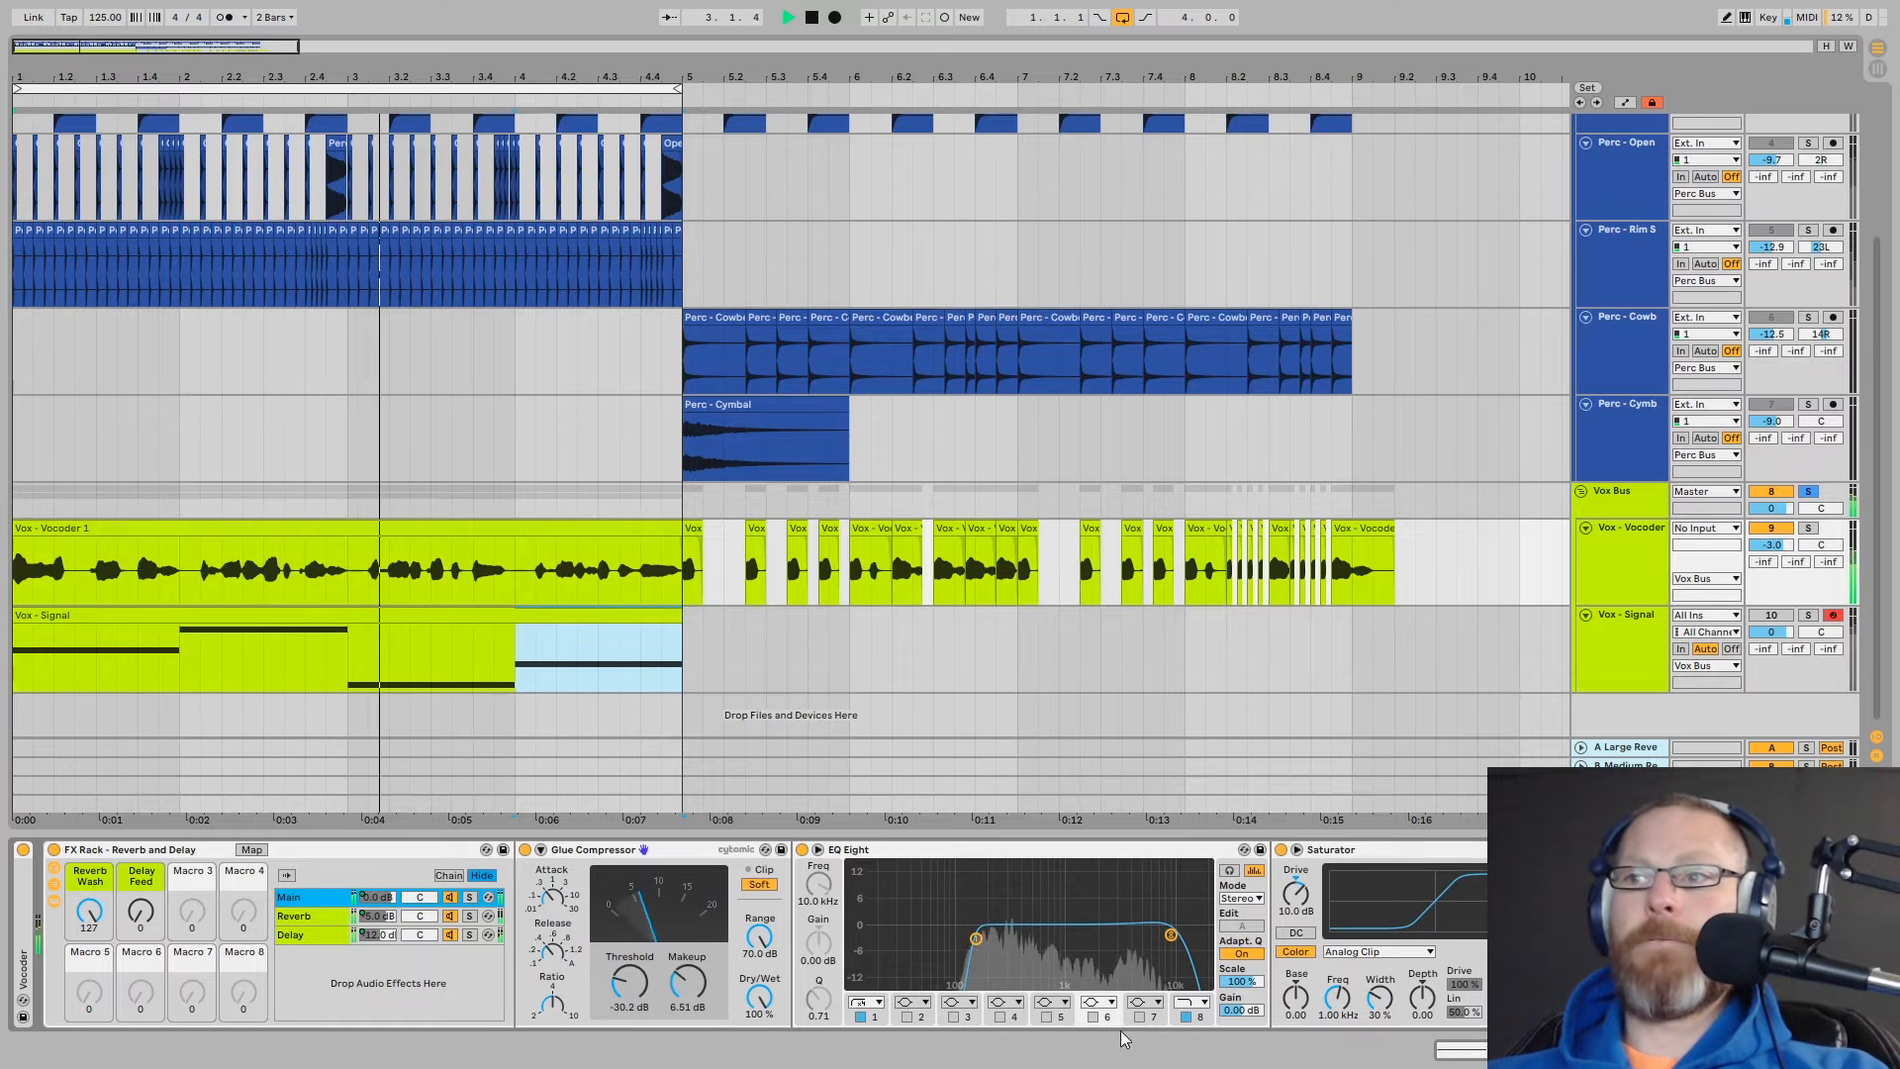
Enable EQ Eight's band 6 and shape it into an 8.80 dB boost at 1000 Hz while the vocoder vocal plays
{"action": "double_click", "coordinate": [1164, 941]}
{"action": "left_click_drag", "start_coordinate": [1164, 941], "coordinate": [1066, 891]}
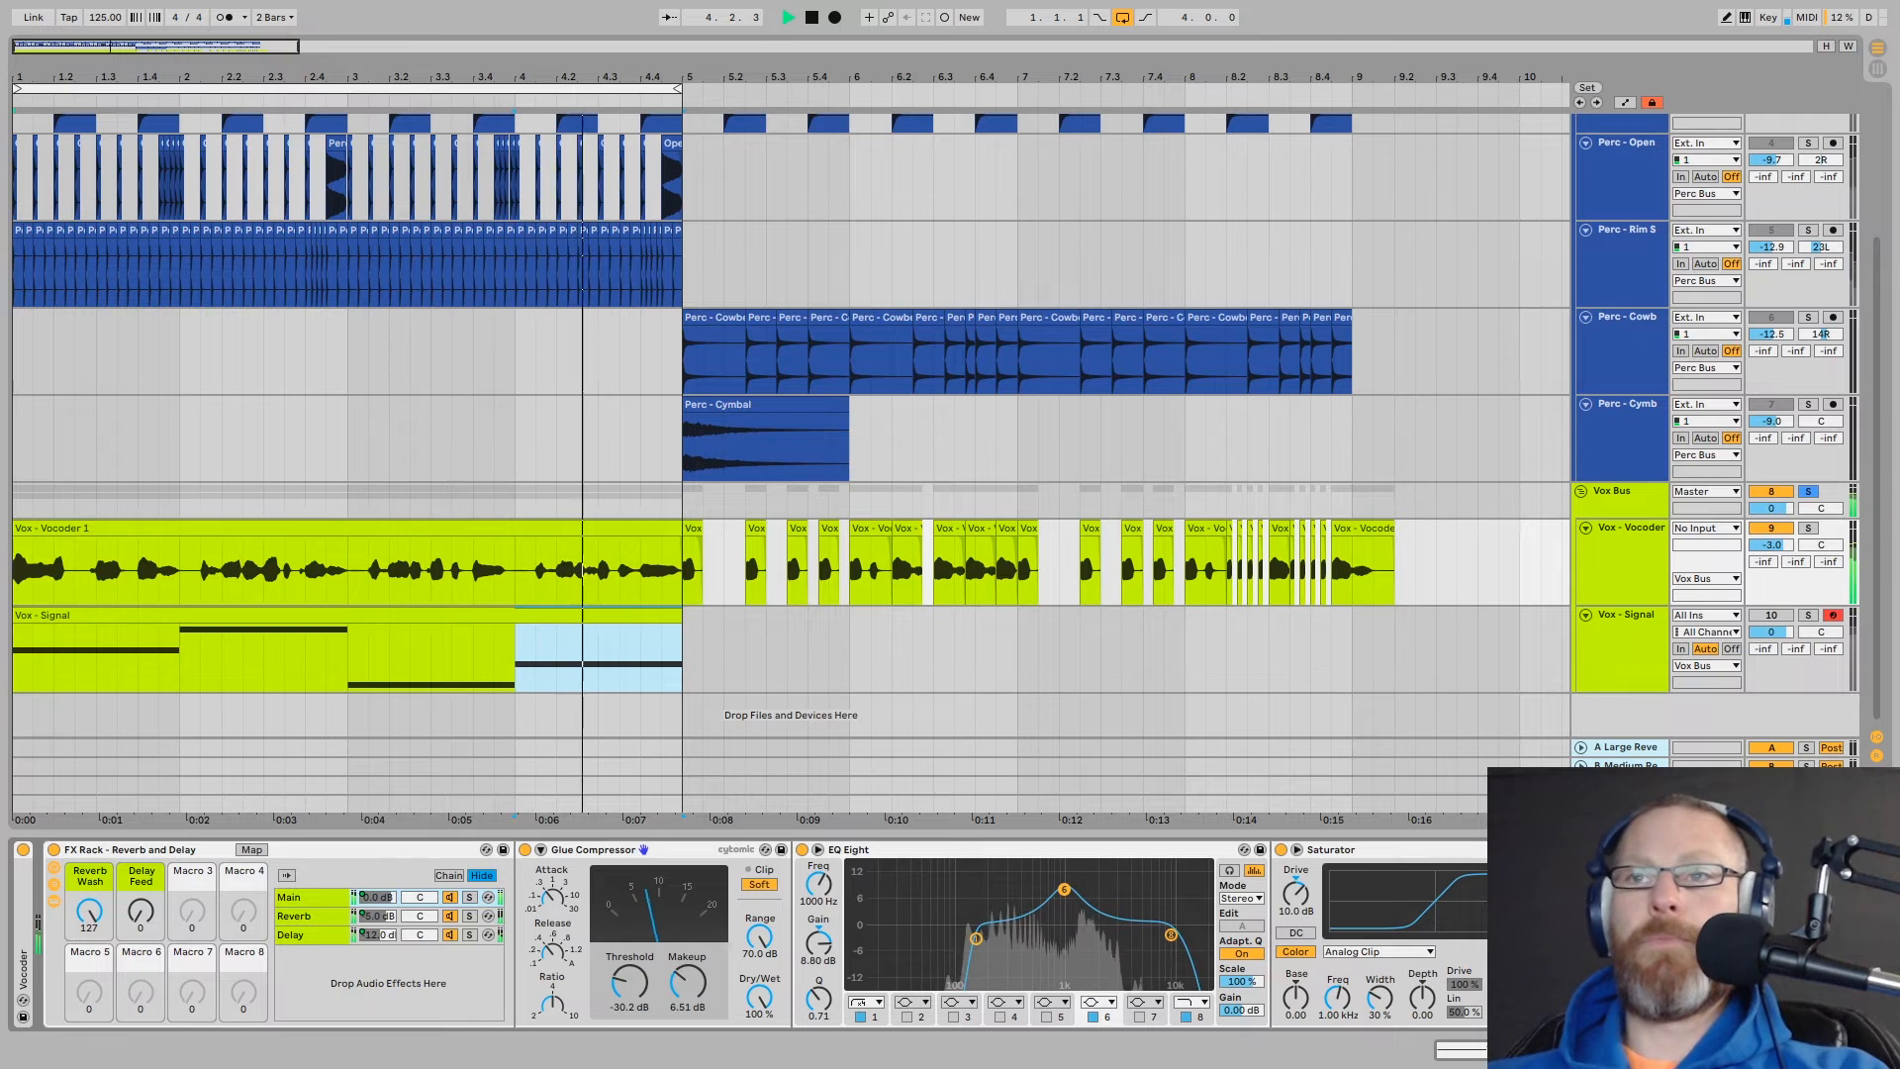
{"action": "key", "text": "space"}
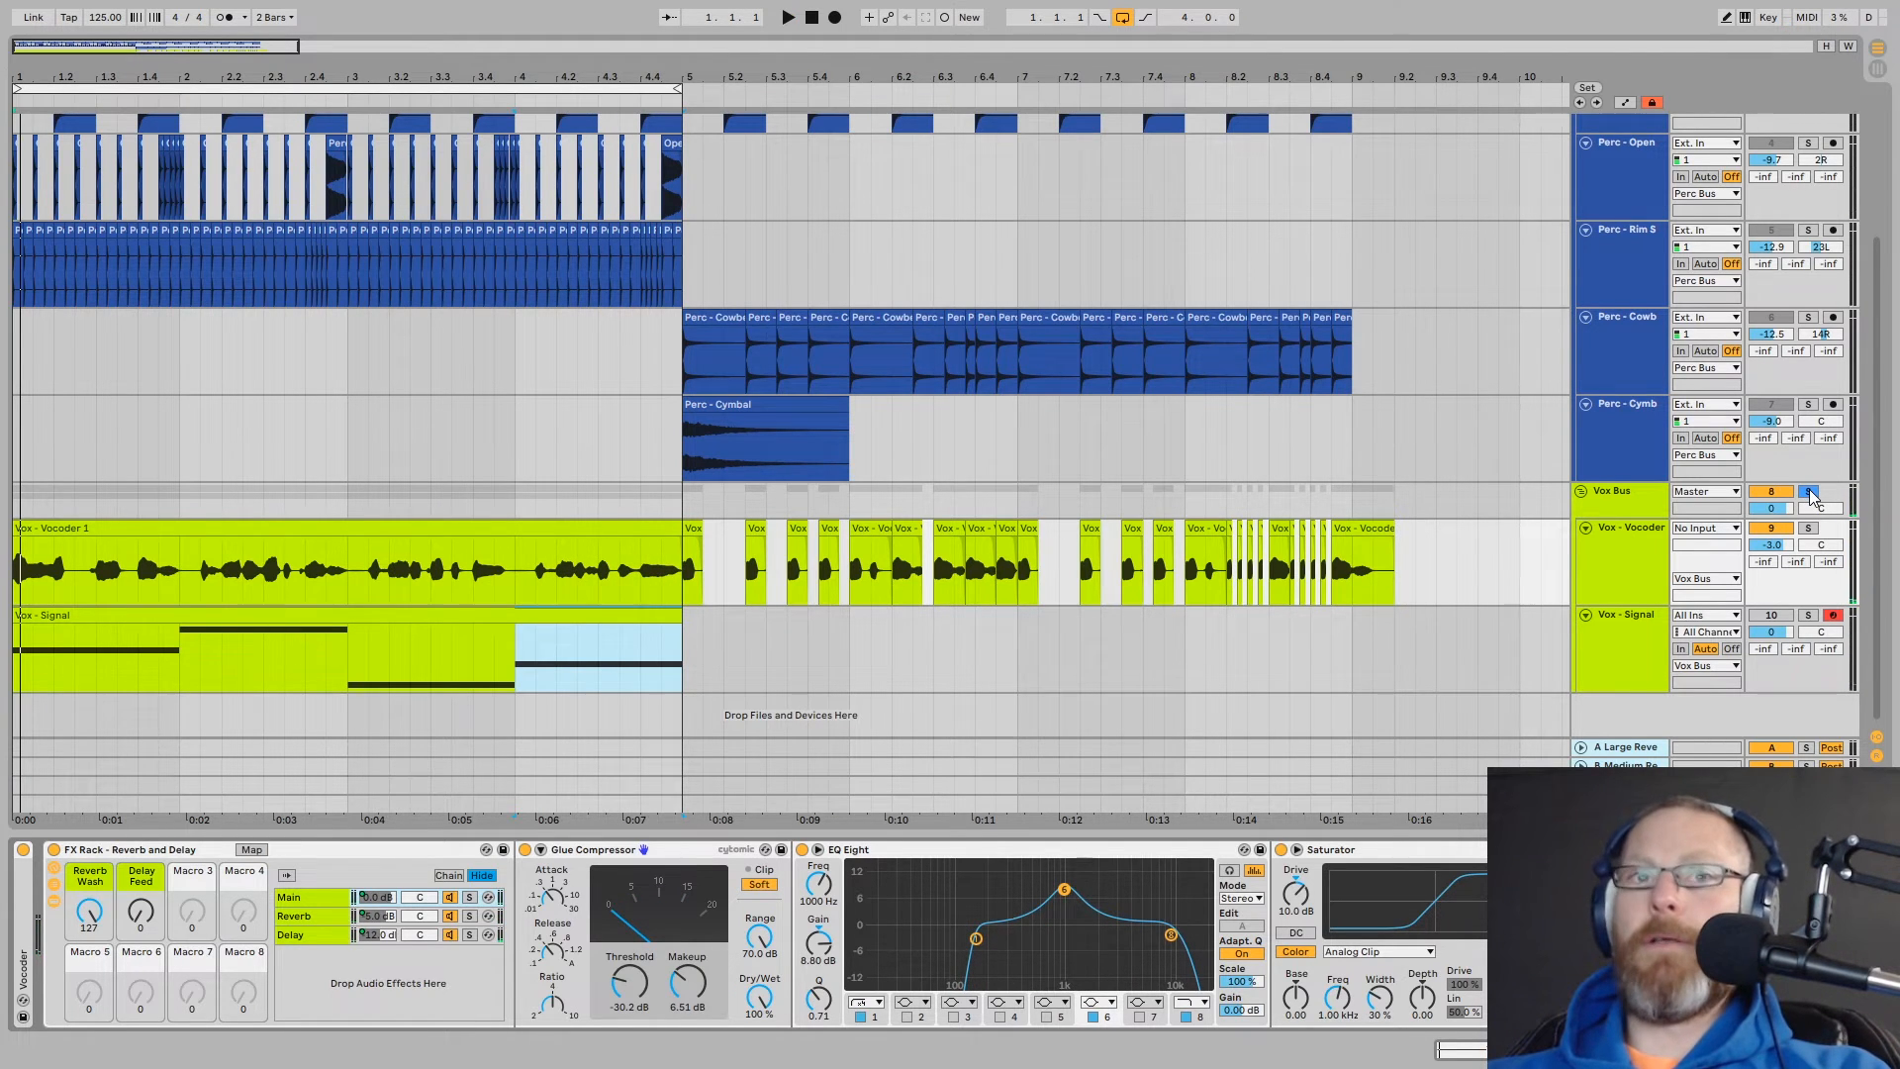
Unsolo the Vox Bus, set the Vox - Vocoder track's volume to -2.3 dB, and audition it with the drums in bars 1 to 4
{"action": "key", "text": "space"}
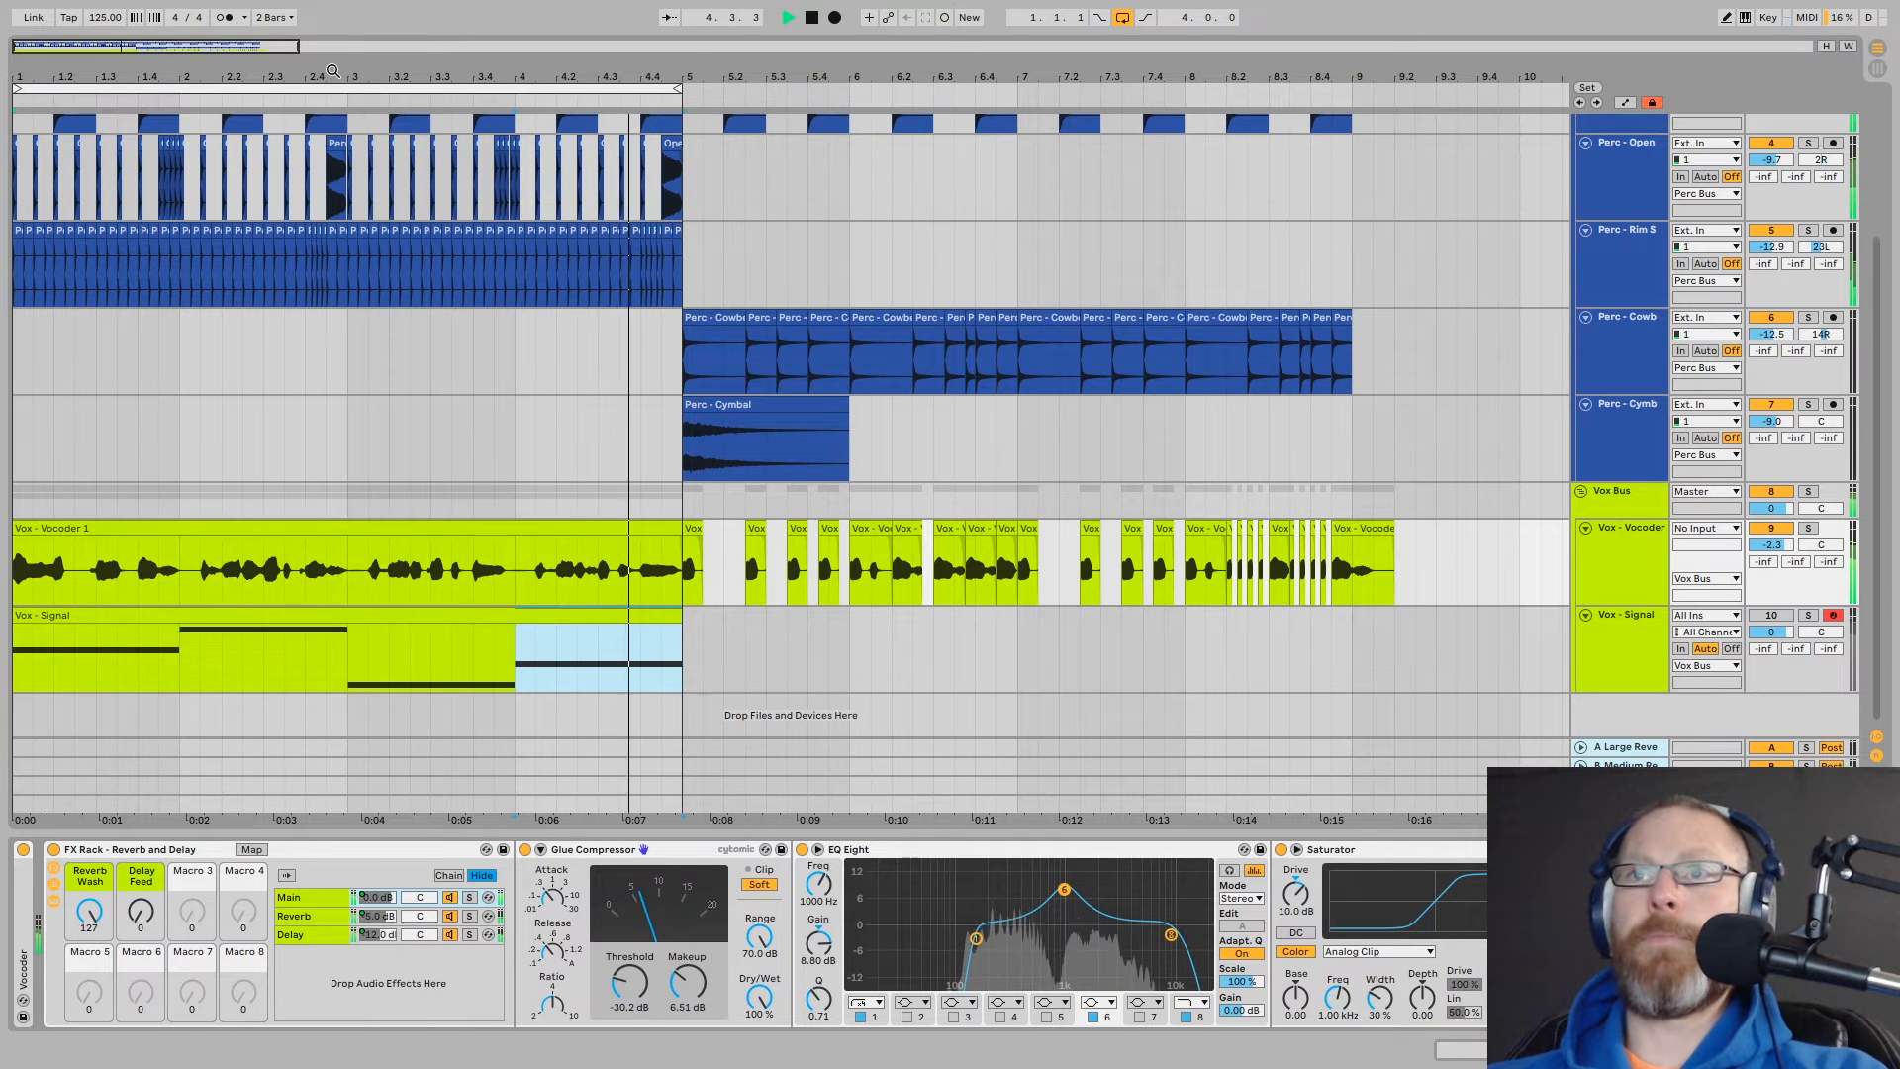
{"action": "key", "text": "space"}
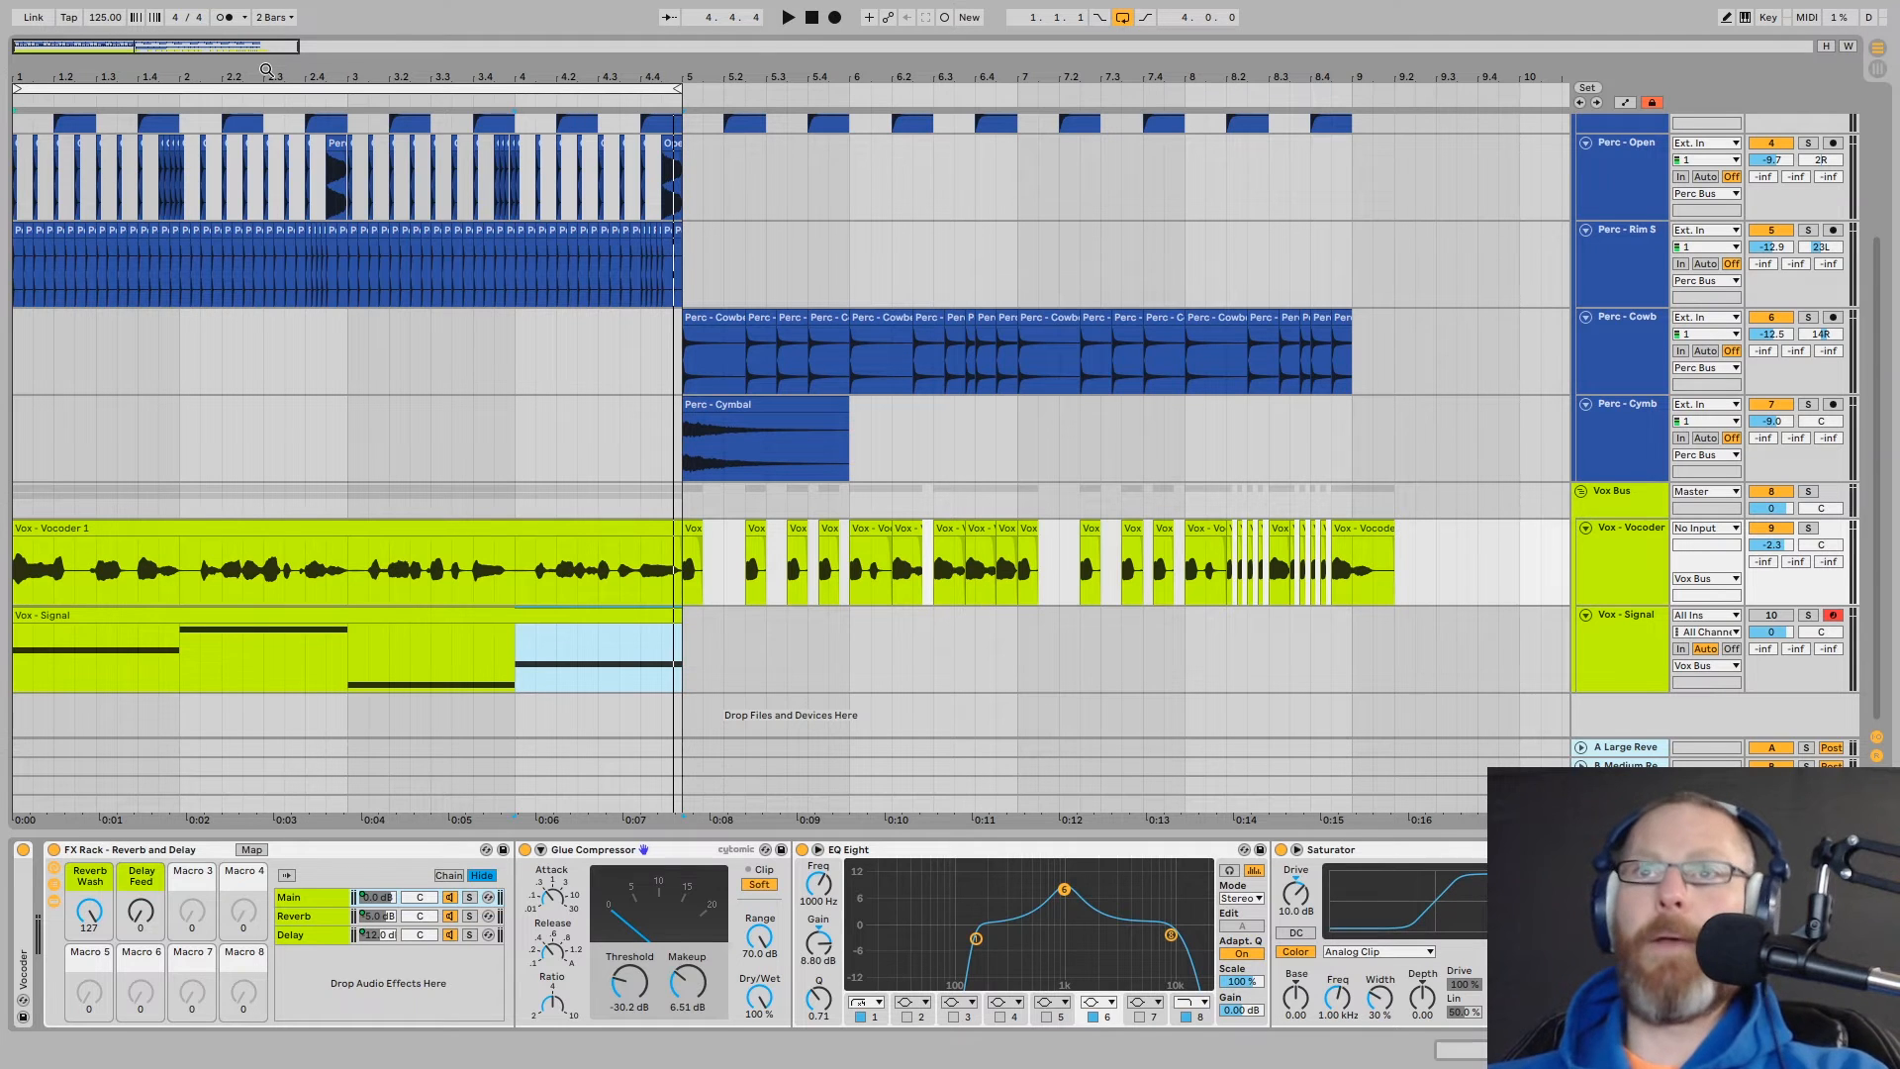
{"action": "key", "text": "space"}
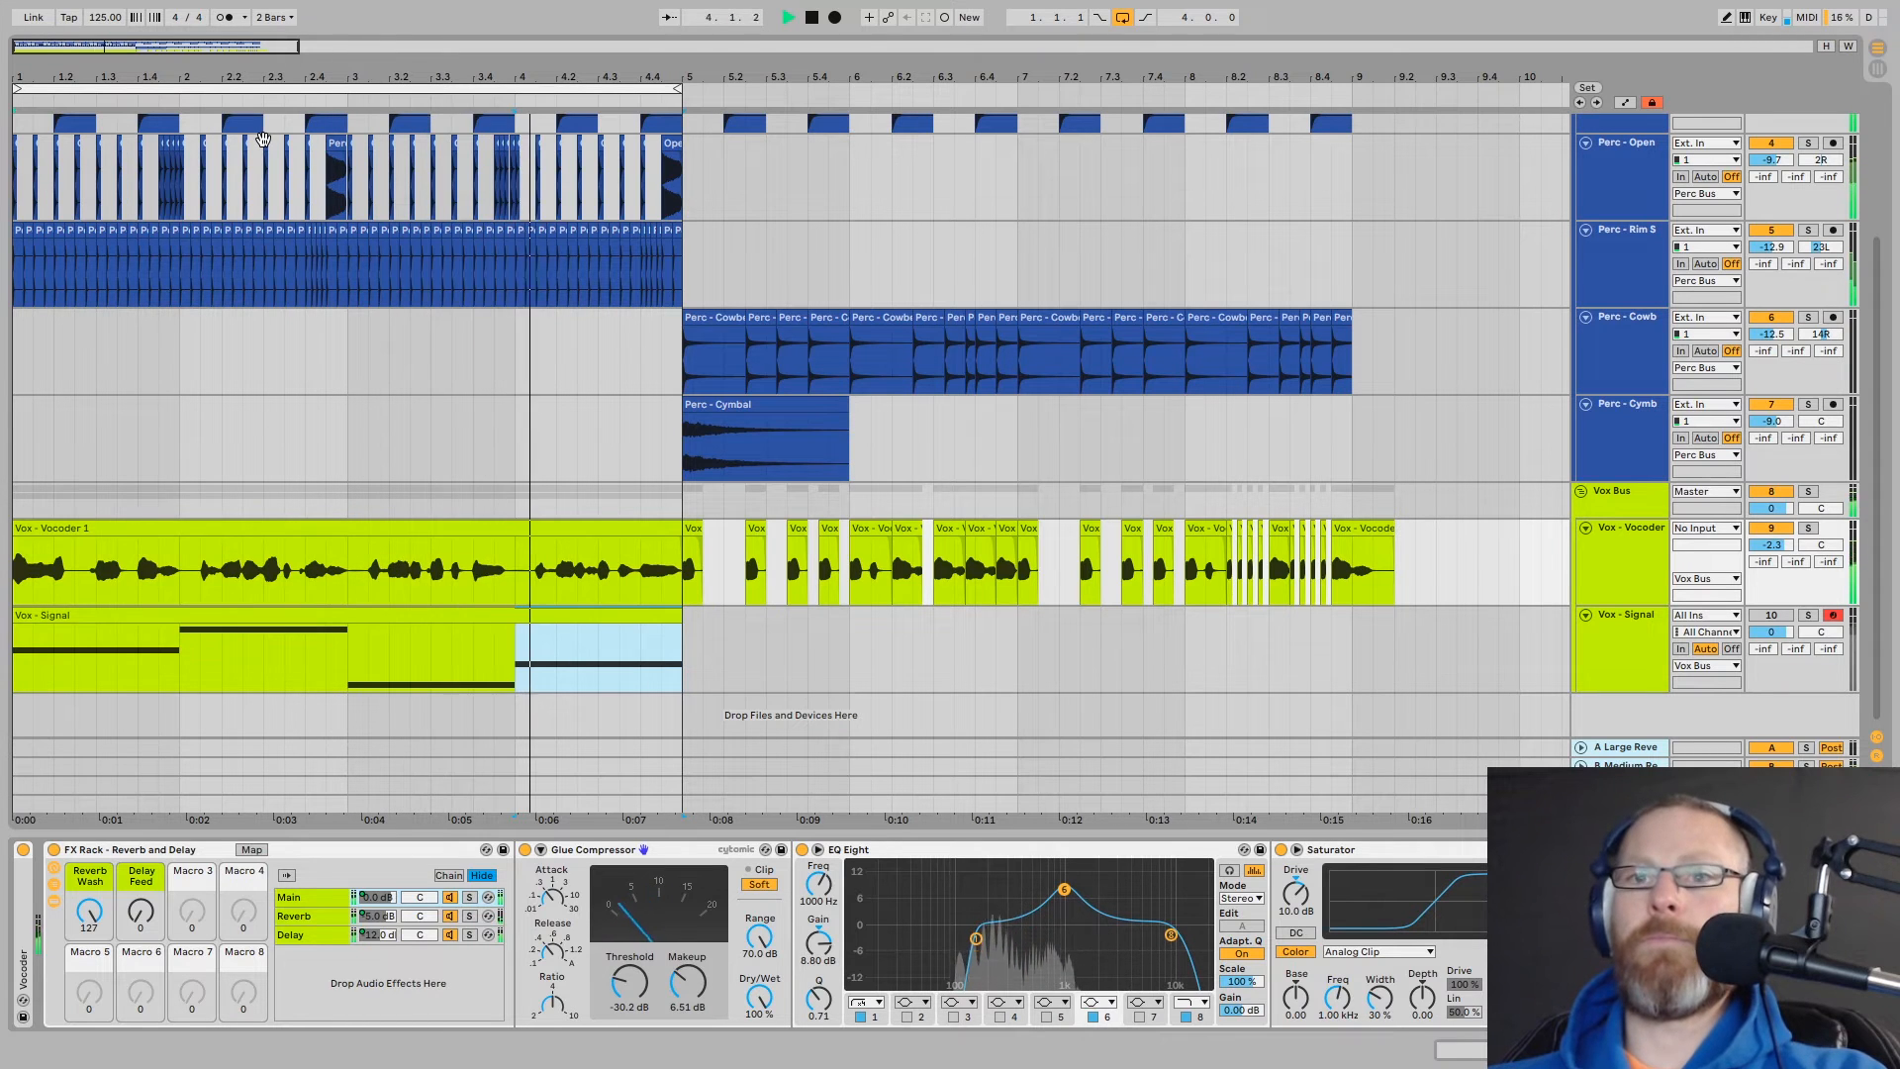
{"action": "key", "text": "space"}
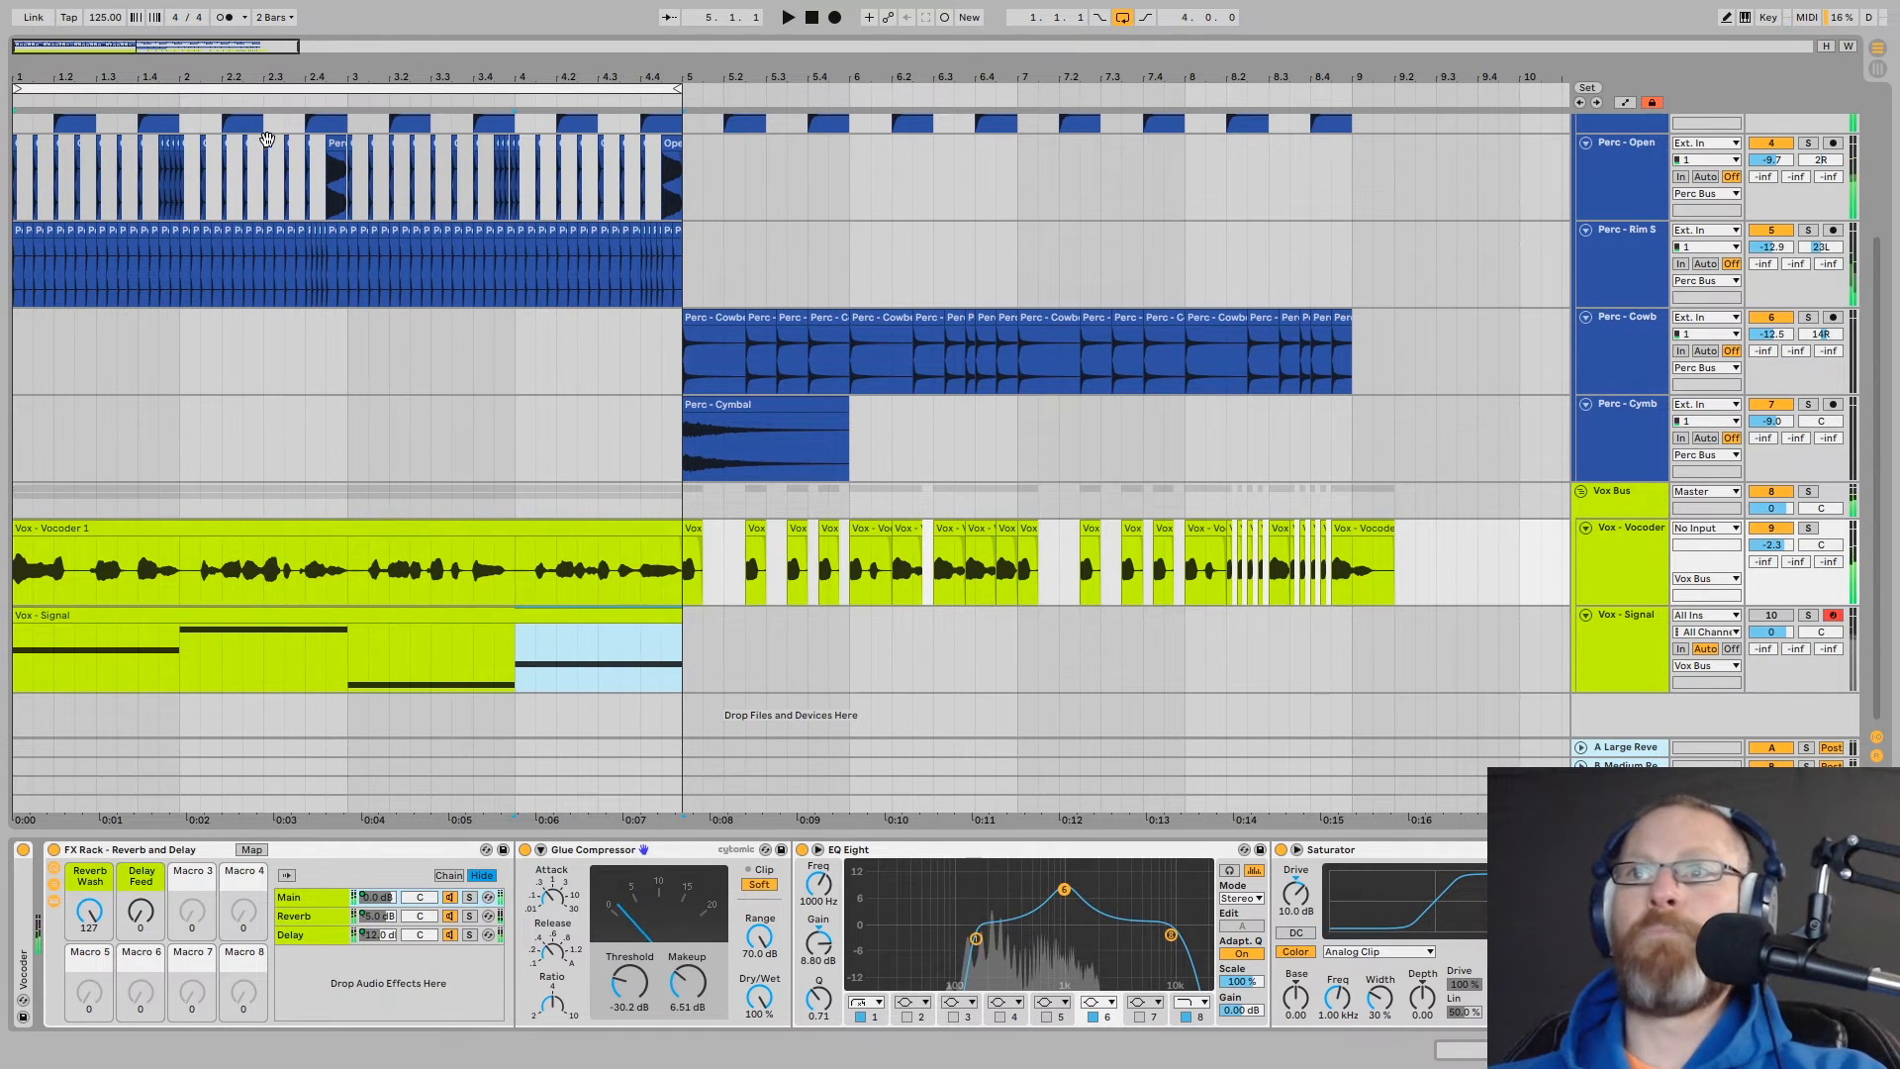
Loop bars 5 to 8 and fill them with copies of the first one-bar Vox - Signal clip
{"action": "left_click_drag", "start_coordinate": [150, 75], "coordinate": [648, 128]}
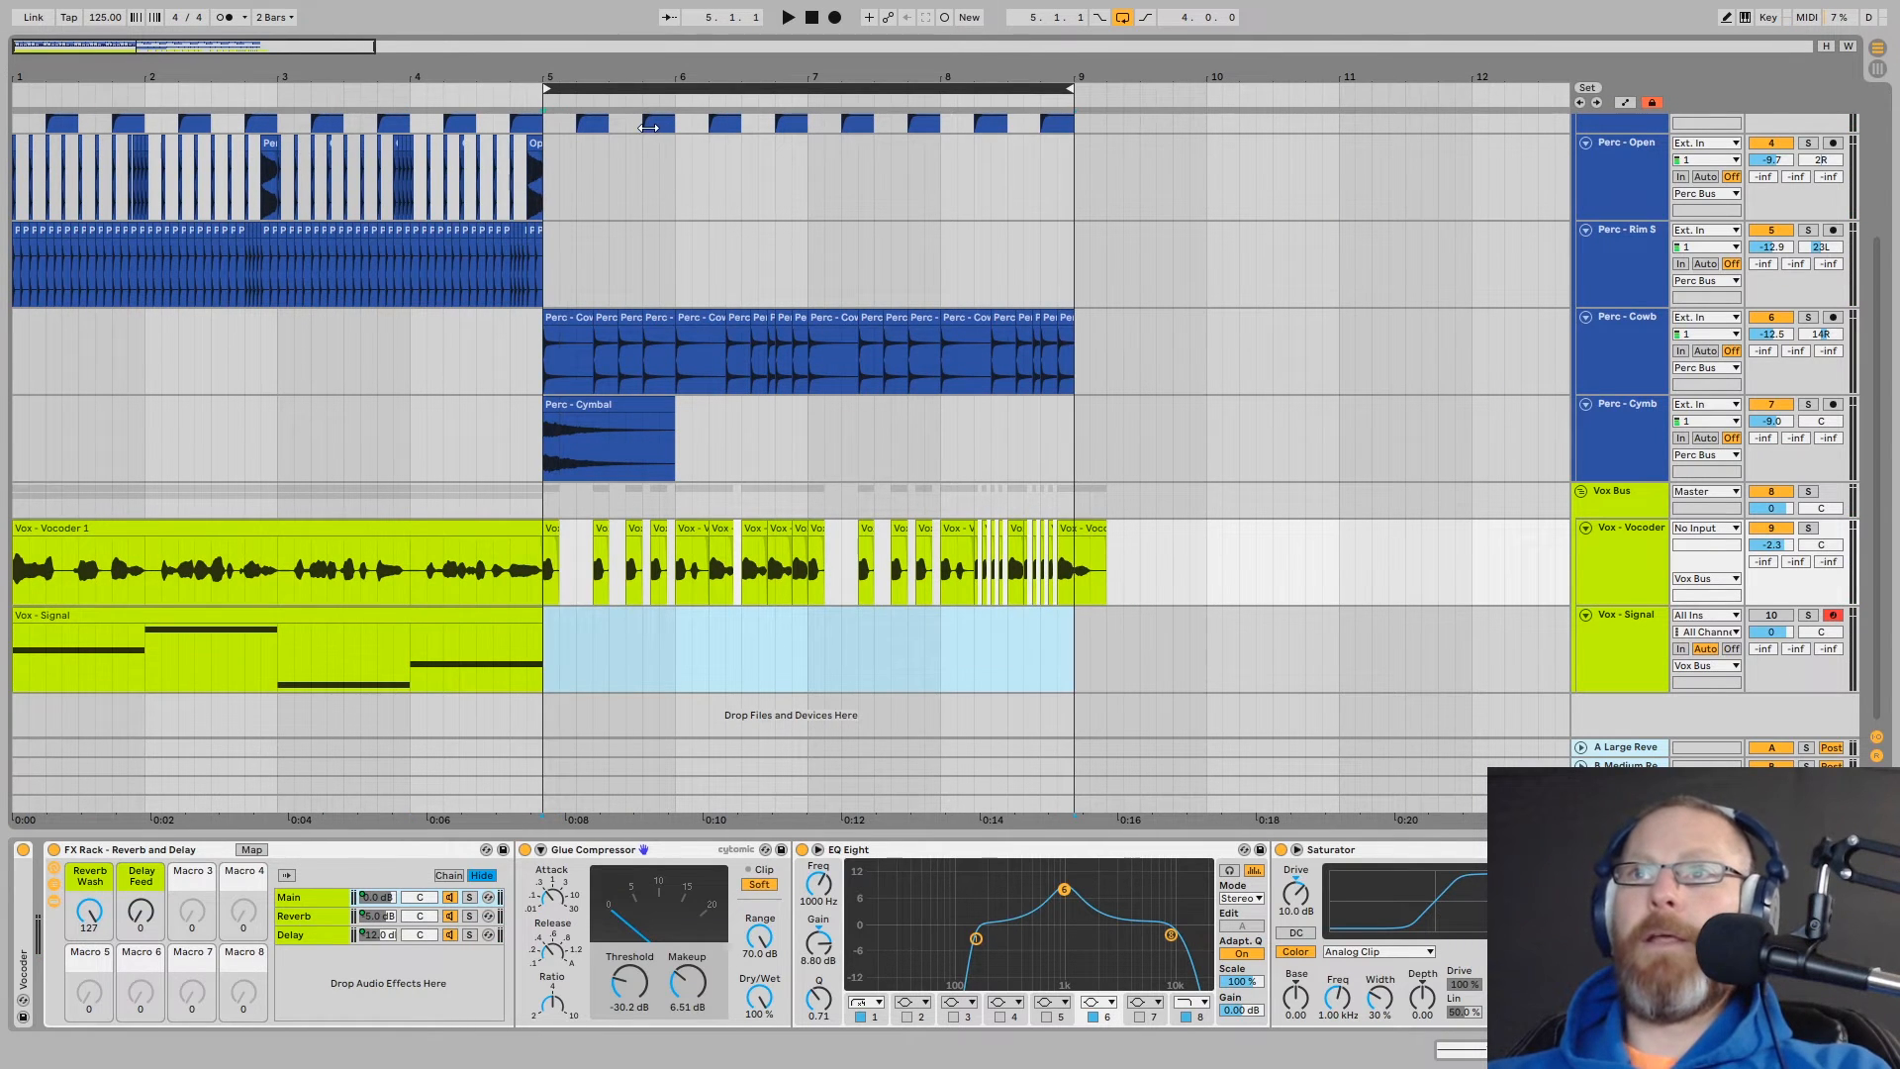
{"action": "left_click_drag", "start_coordinate": [155, 666], "coordinate": [555, 616]}
{"action": "key", "text": "ctrl+d"}
{"action": "key", "text": "ctrl+d"}
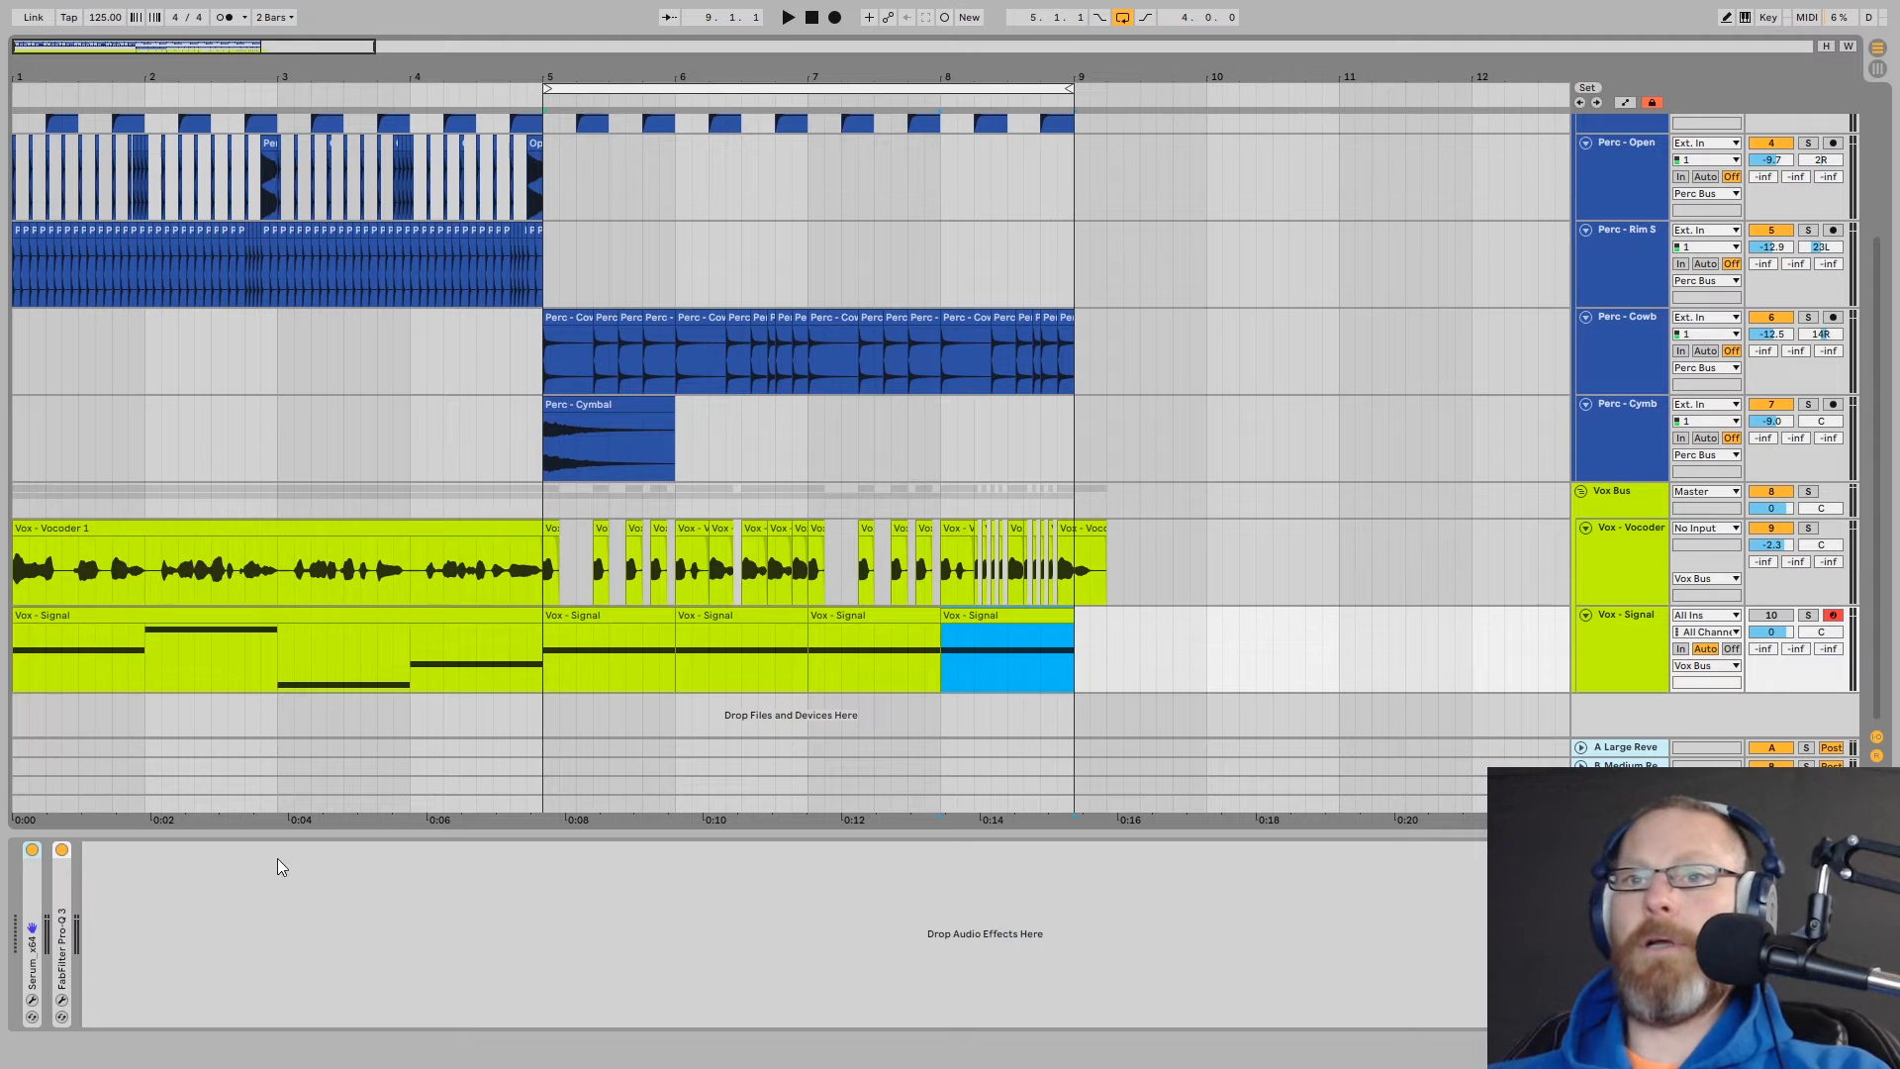
In the bar 8 Vox - Signal clip, shorten G1 to two beats and add one-beat notes D1 on beat 3 and F1 on beat 4
{"action": "key", "text": "shift+Tab"}
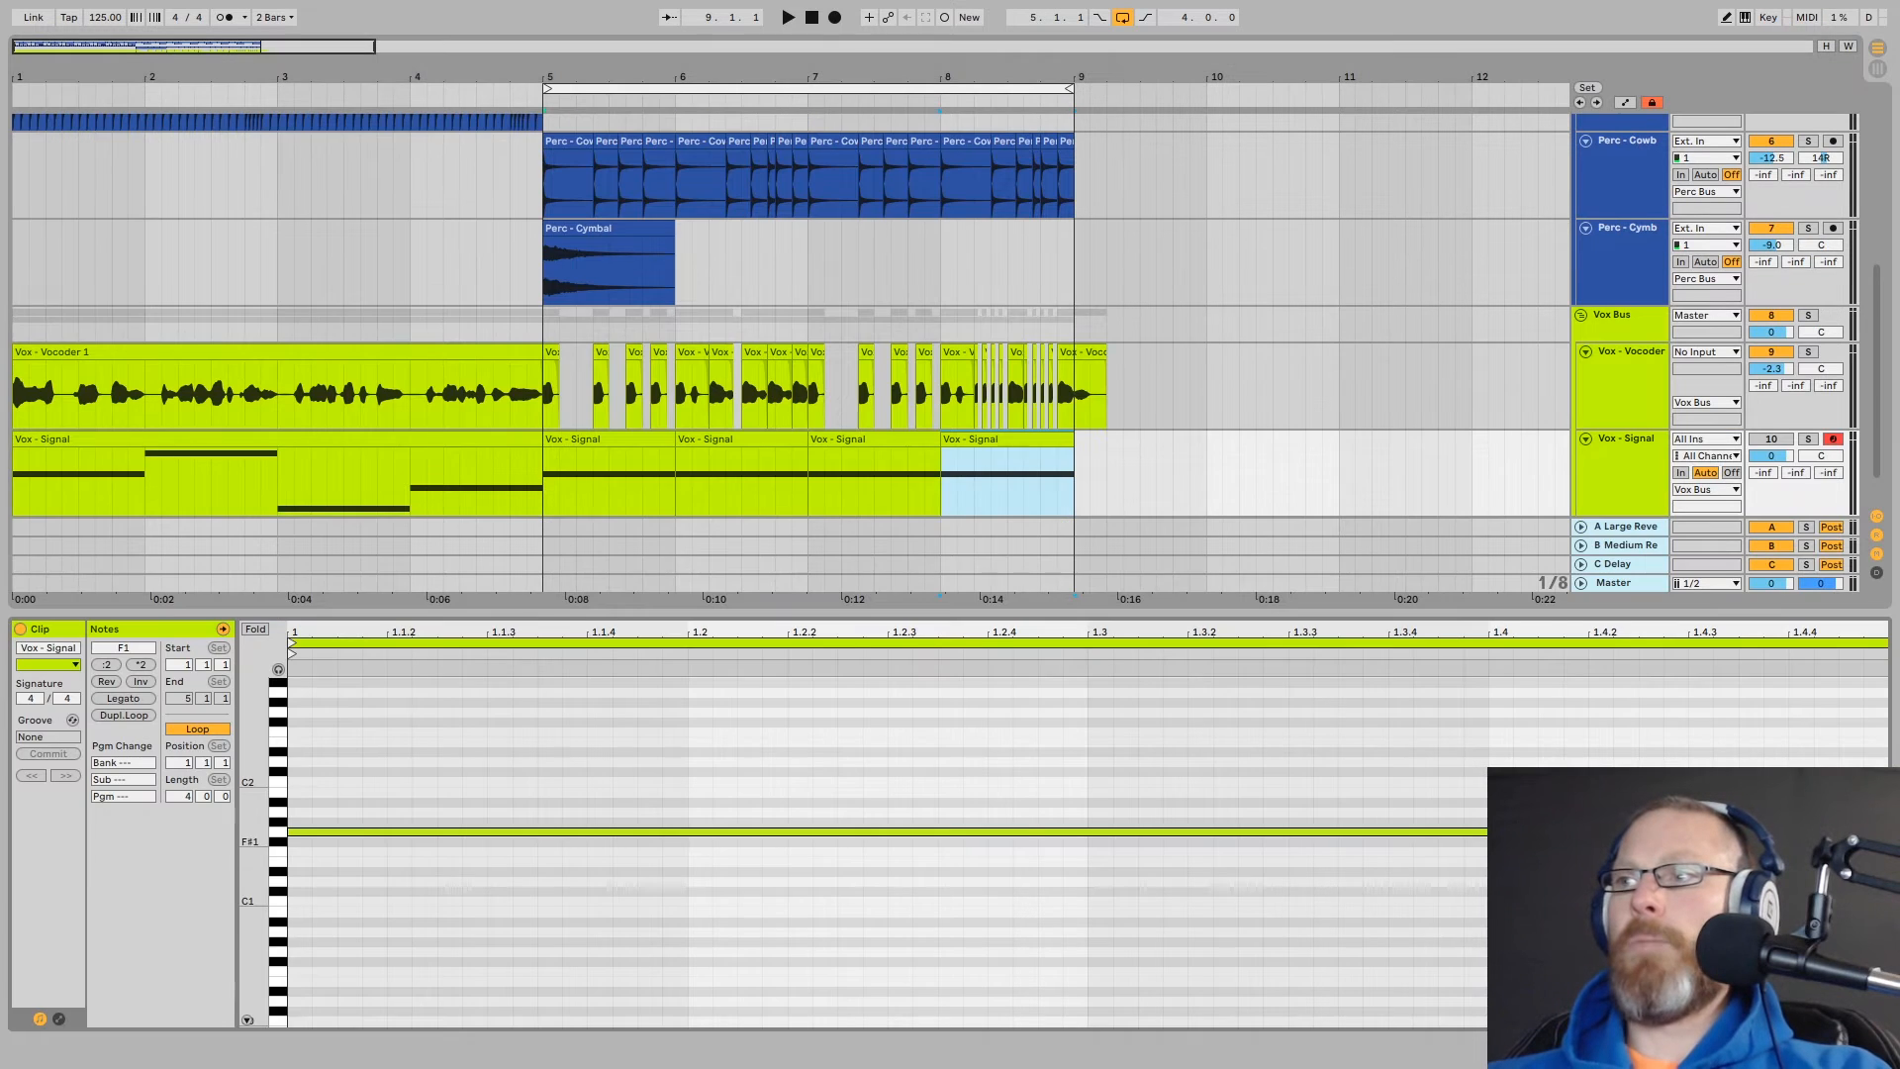
{"action": "left_click_drag", "start_coordinate": [1879, 831], "coordinate": [1093, 814]}
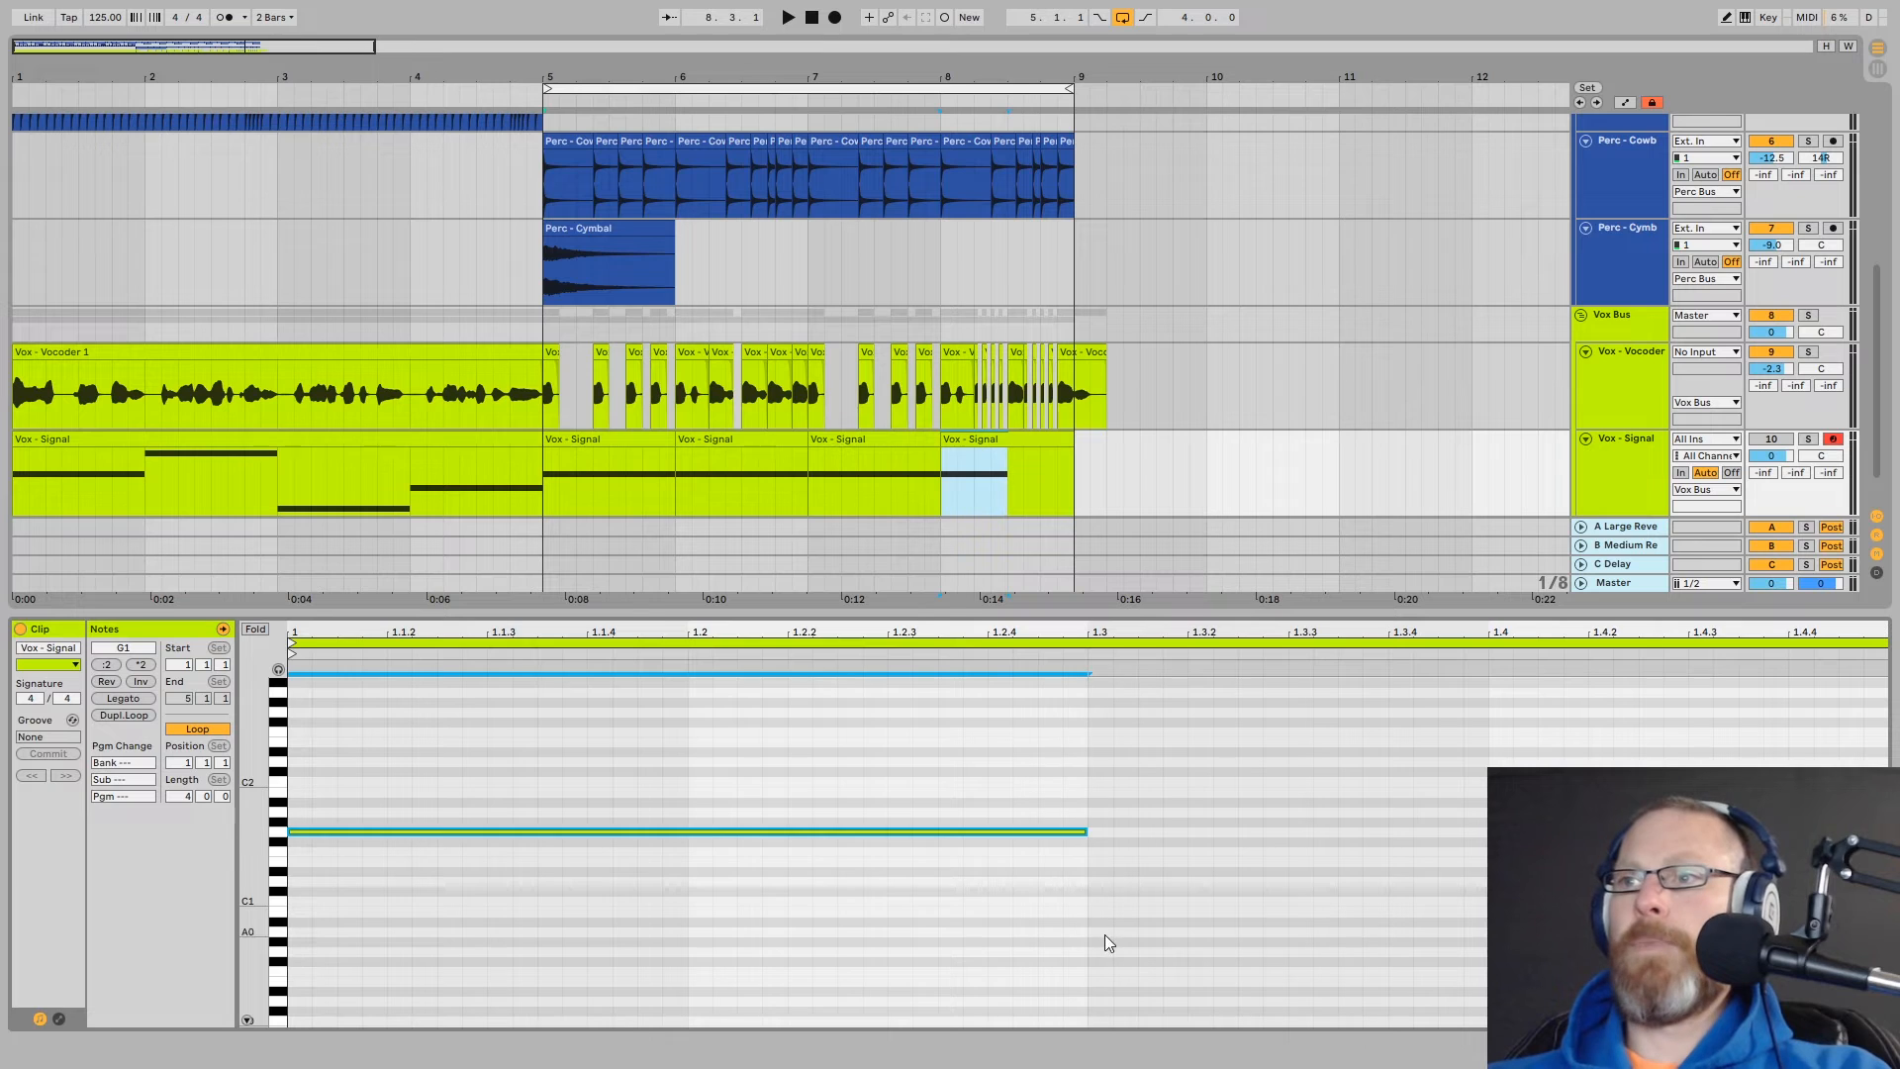
{"action": "double_click", "coordinate": [1098, 883]}
{"action": "left_click_drag", "start_coordinate": [1243, 887], "coordinate": [1472, 901]}
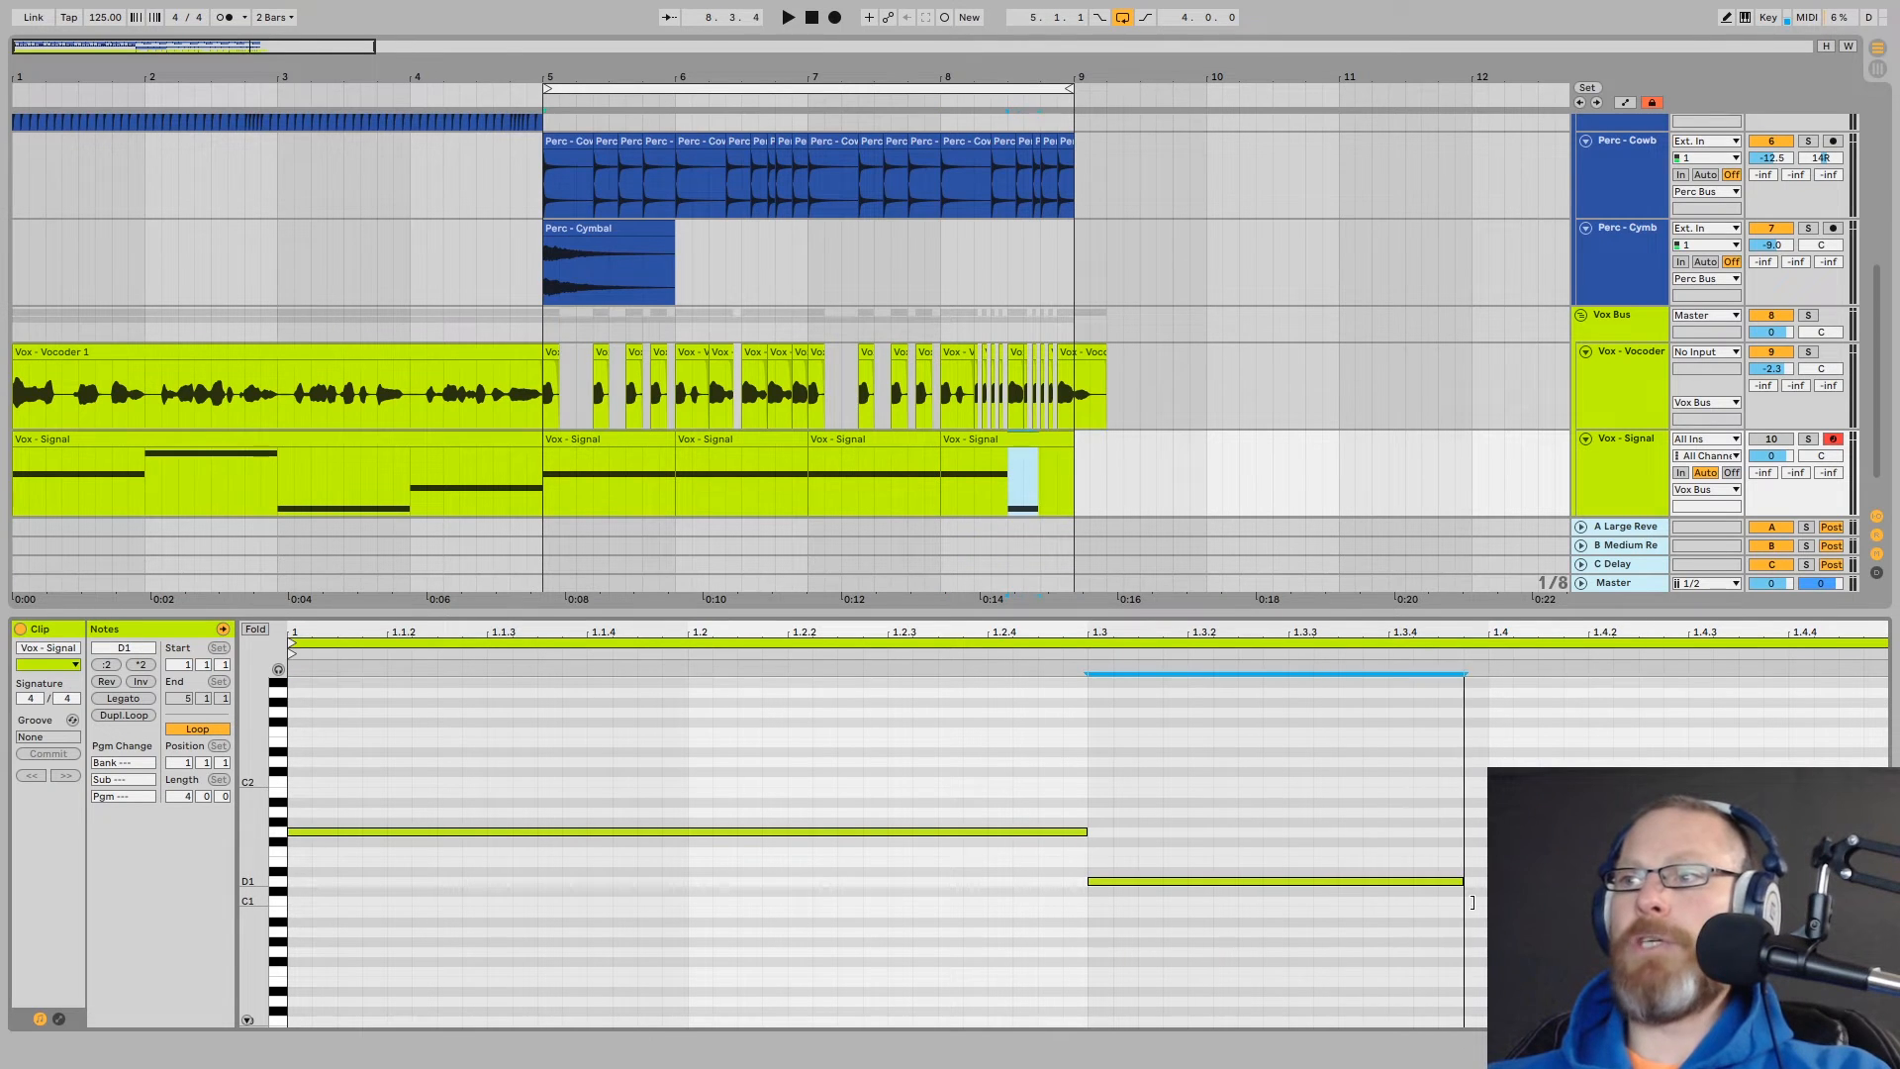
{"action": "left_click_drag", "start_coordinate": [1134, 889], "coordinate": [1464, 862], "text": "ctrl"}
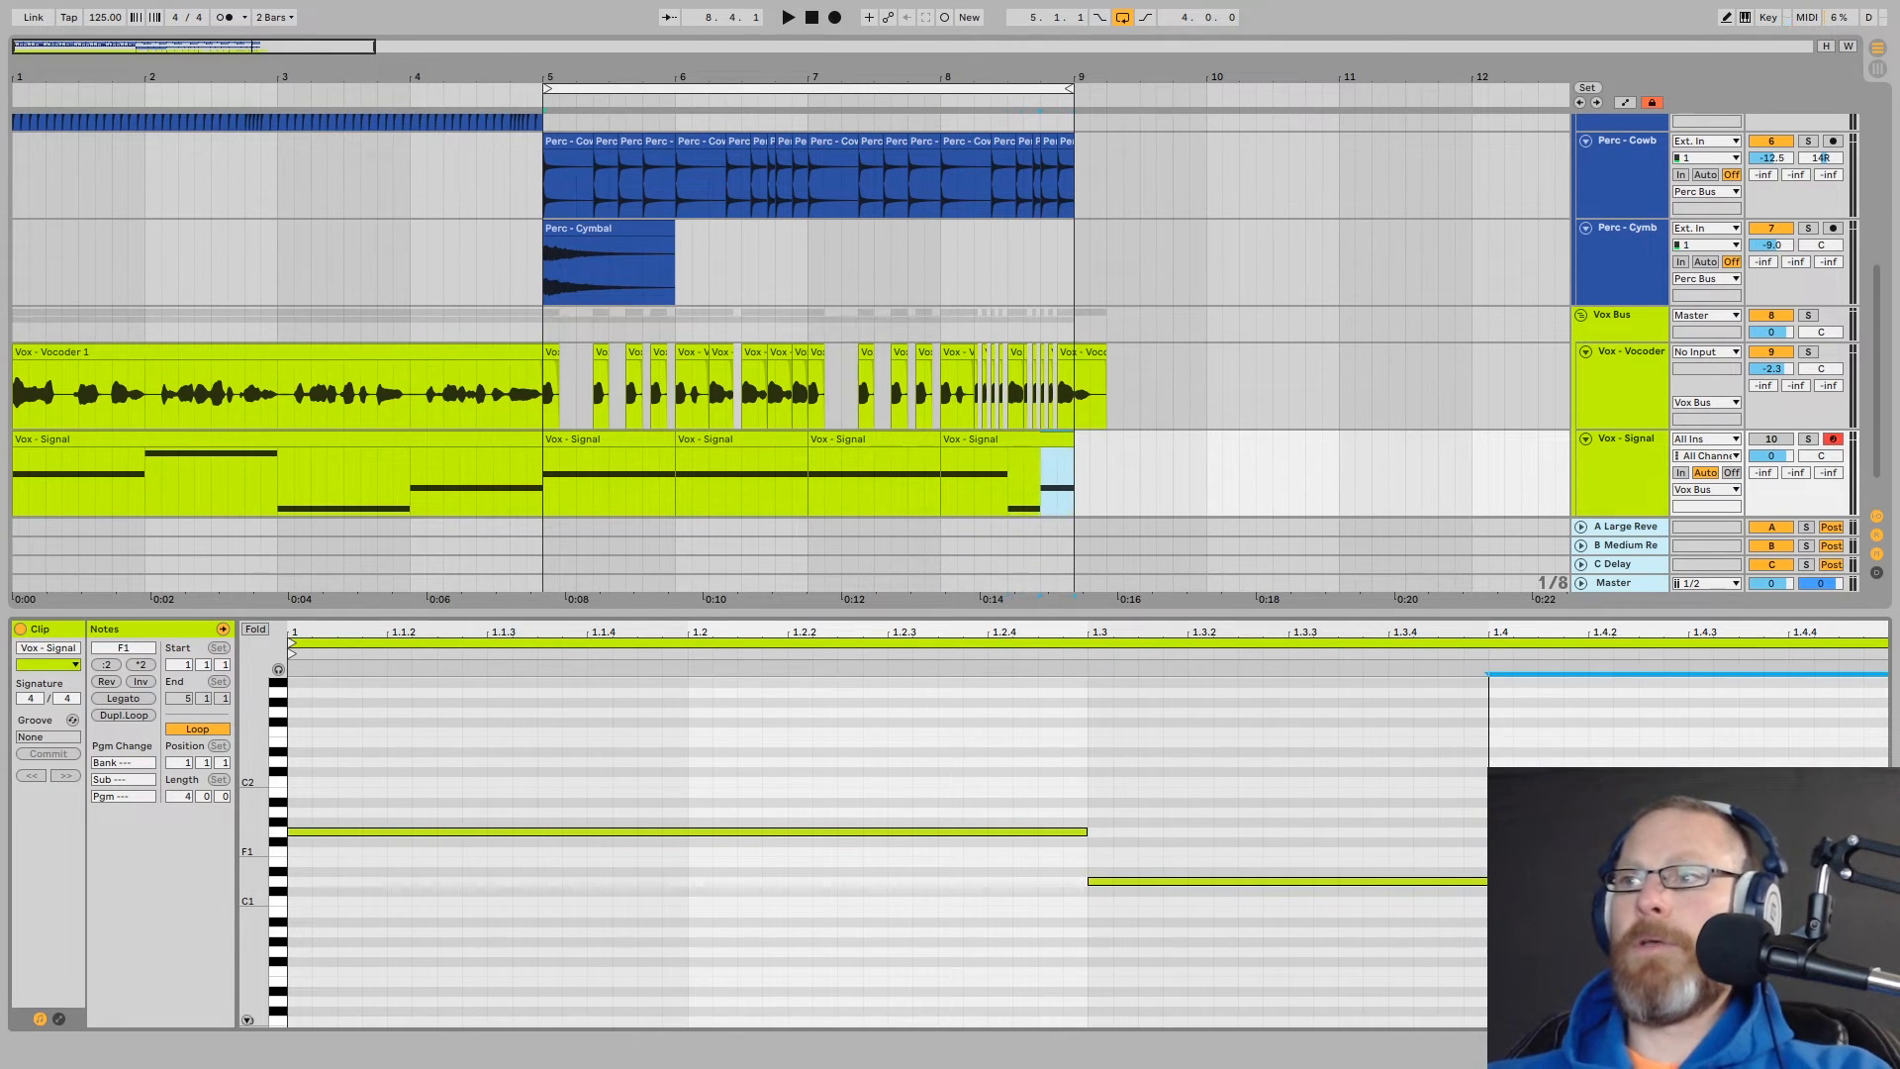
Consolidate the four Vox - Signal clips in bars 5 to 8 into one clip and play that section
{"action": "left_click", "coordinate": [1030, 441]}
{"action": "left_click", "coordinate": [638, 444], "text": "shift"}
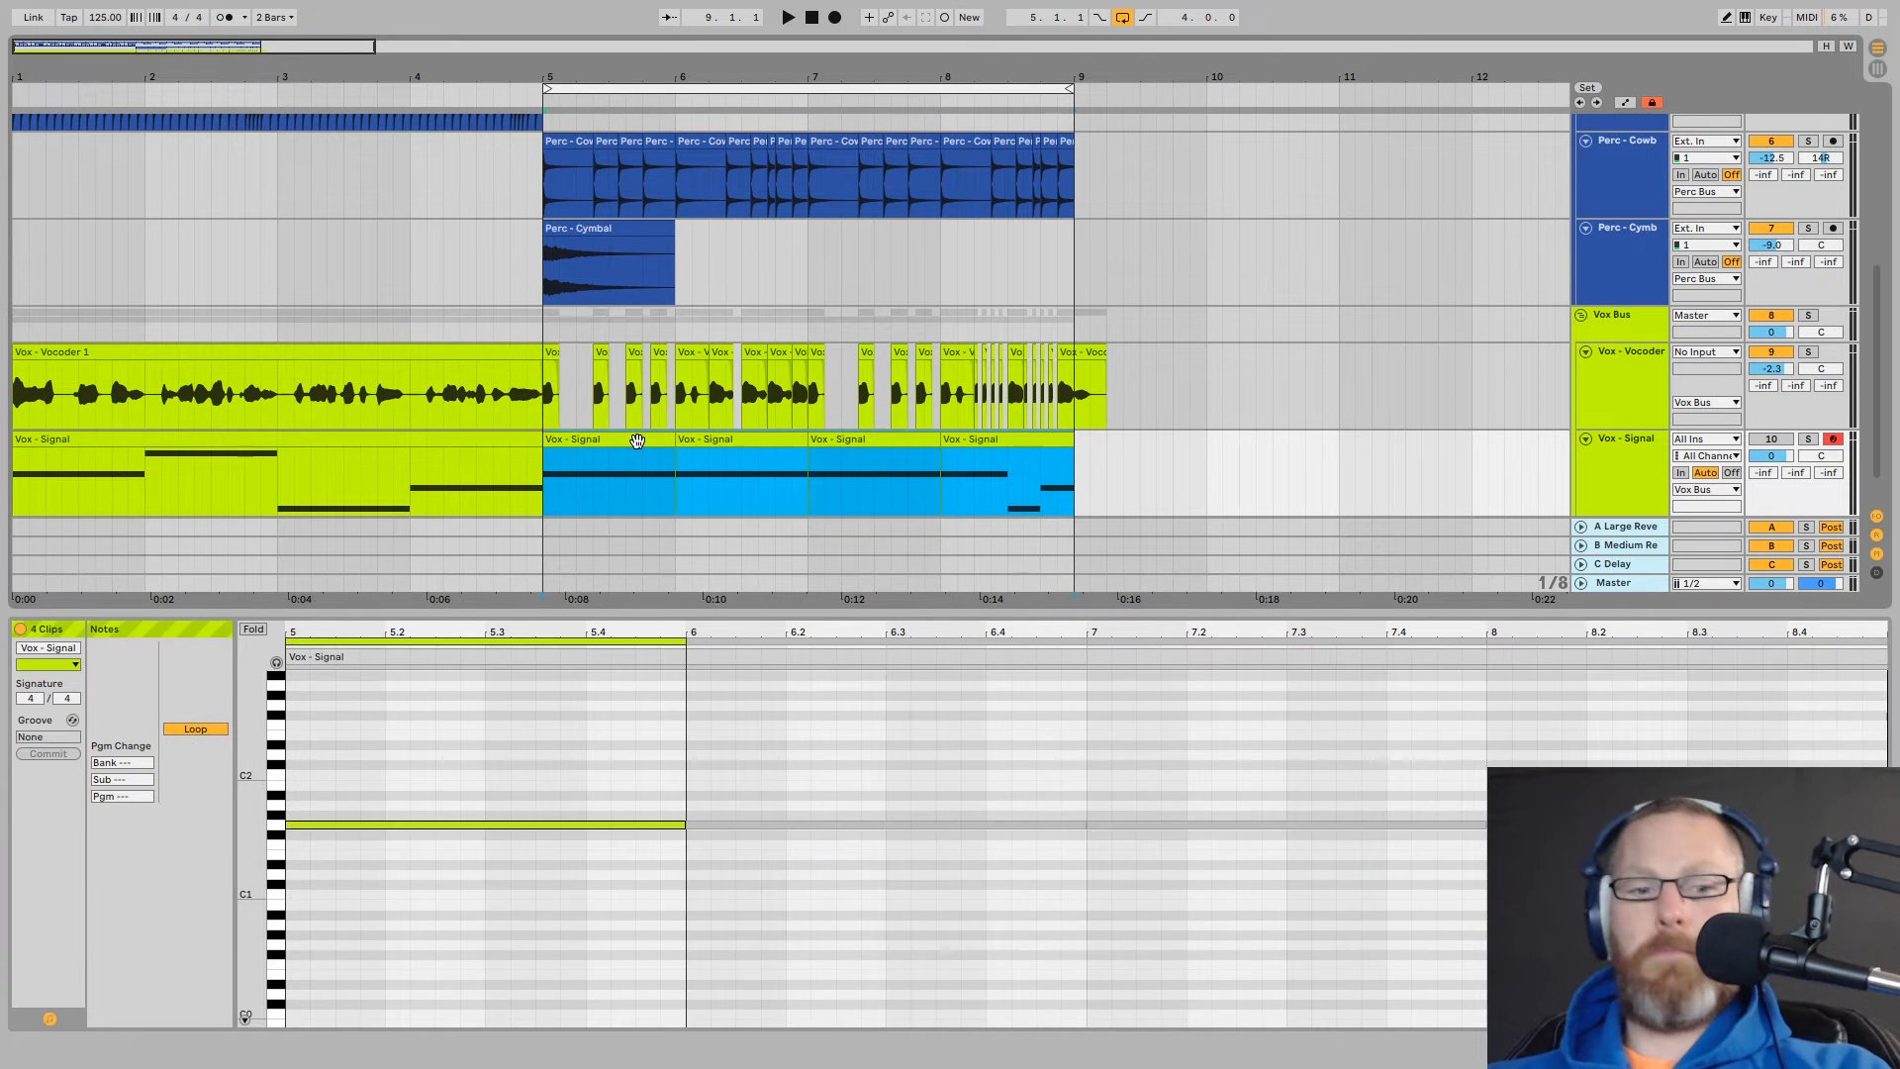
{"action": "key", "text": "ctrl+j"}
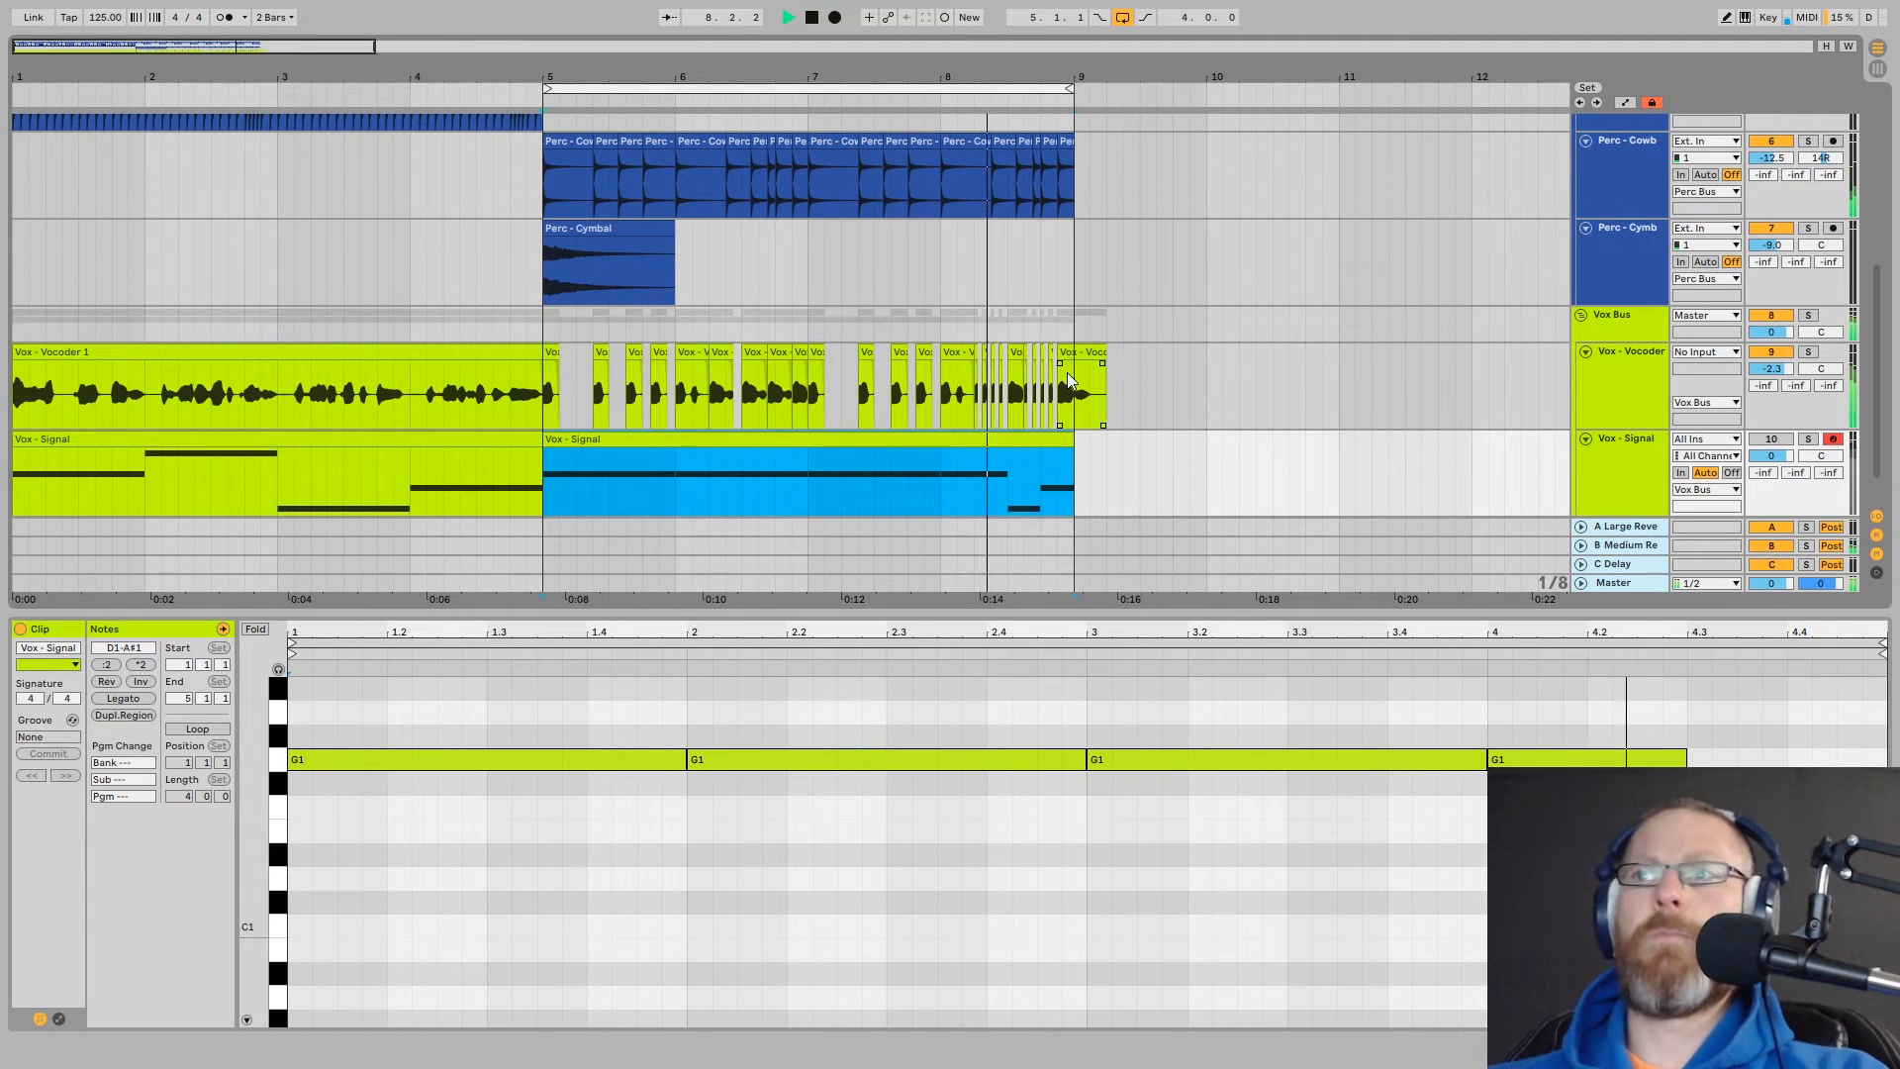
{"action": "key", "text": "space"}
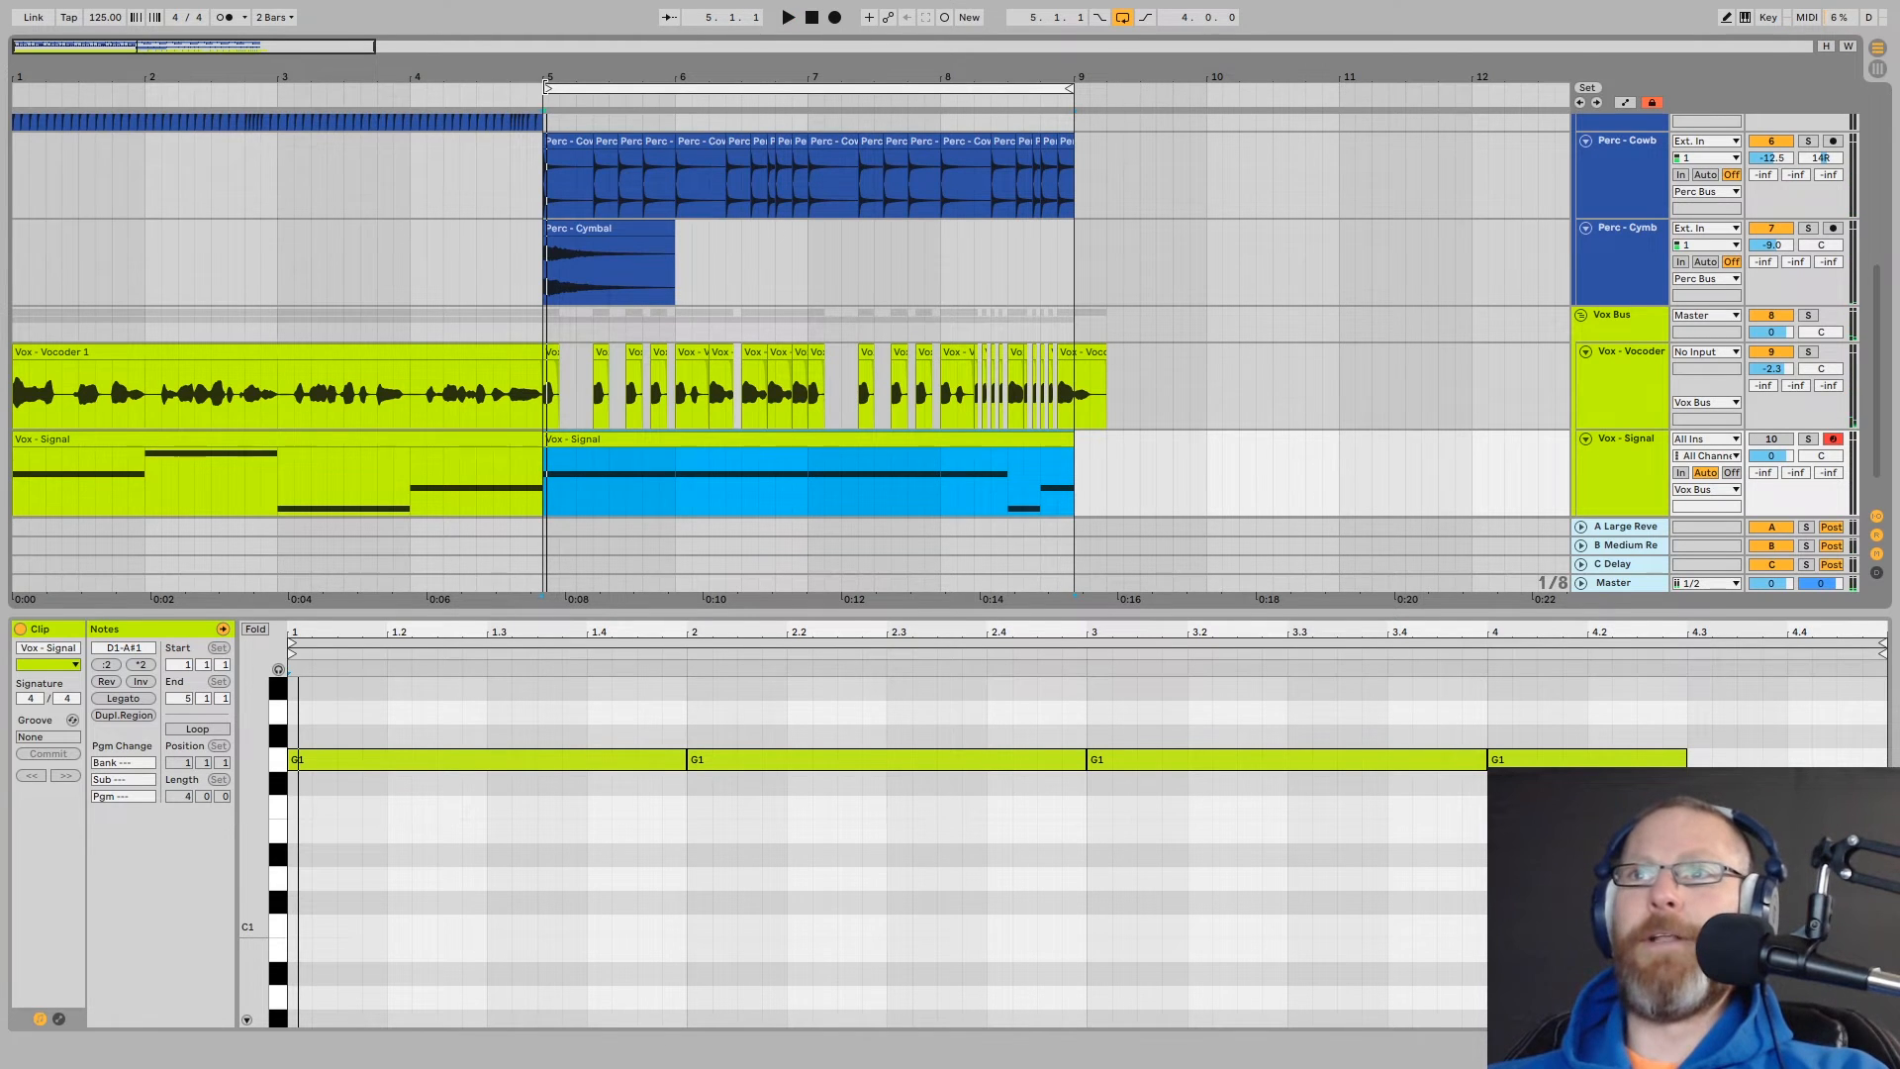
Extend the loop range back to bar 1, turn looping off, and play the whole arrangement
{"action": "left_click_drag", "start_coordinate": [545, 88], "coordinate": [15, 88]}
{"action": "key", "text": "ctrl+l"}
{"action": "key", "text": "space"}
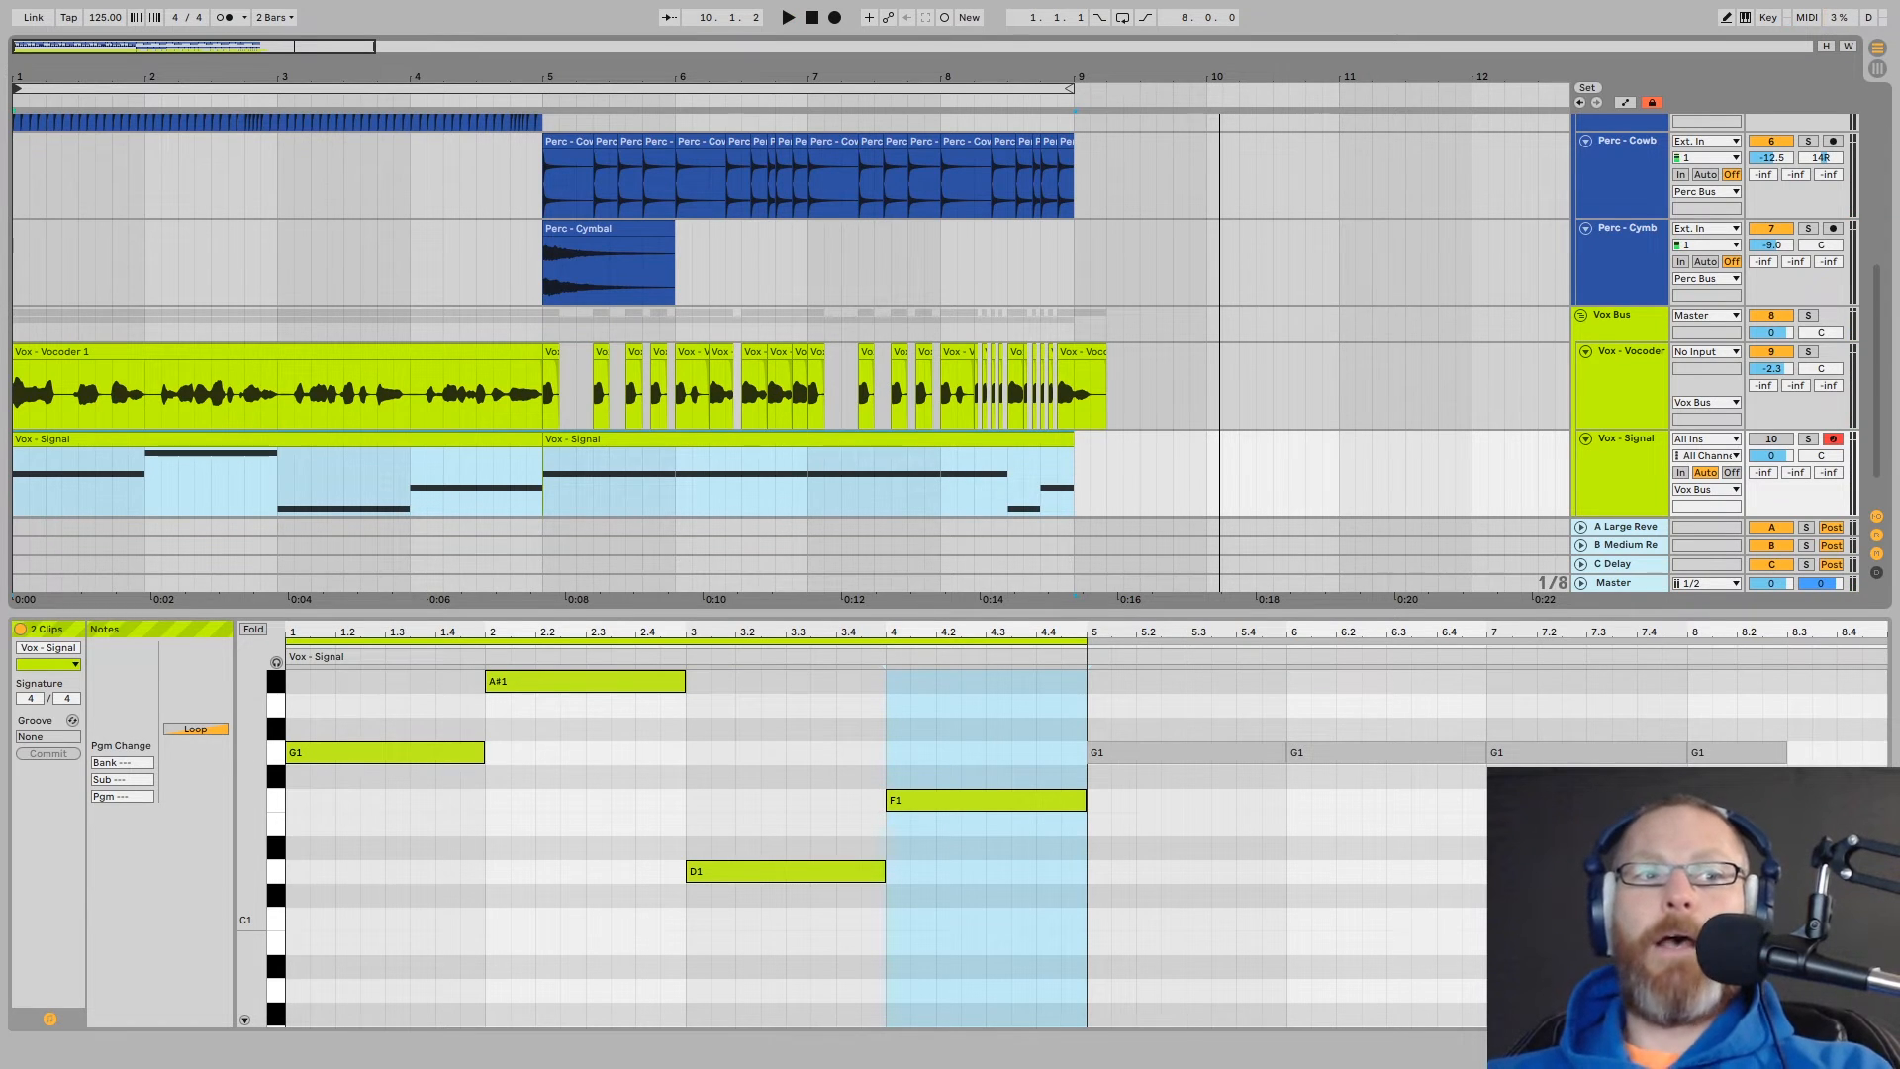
Insert TAL-Vocoder-2-64 before the FX Rack on the Vox - Vocoder track and enable its SC sidechain mode
{"action": "left_click", "coordinate": [1623, 353]}
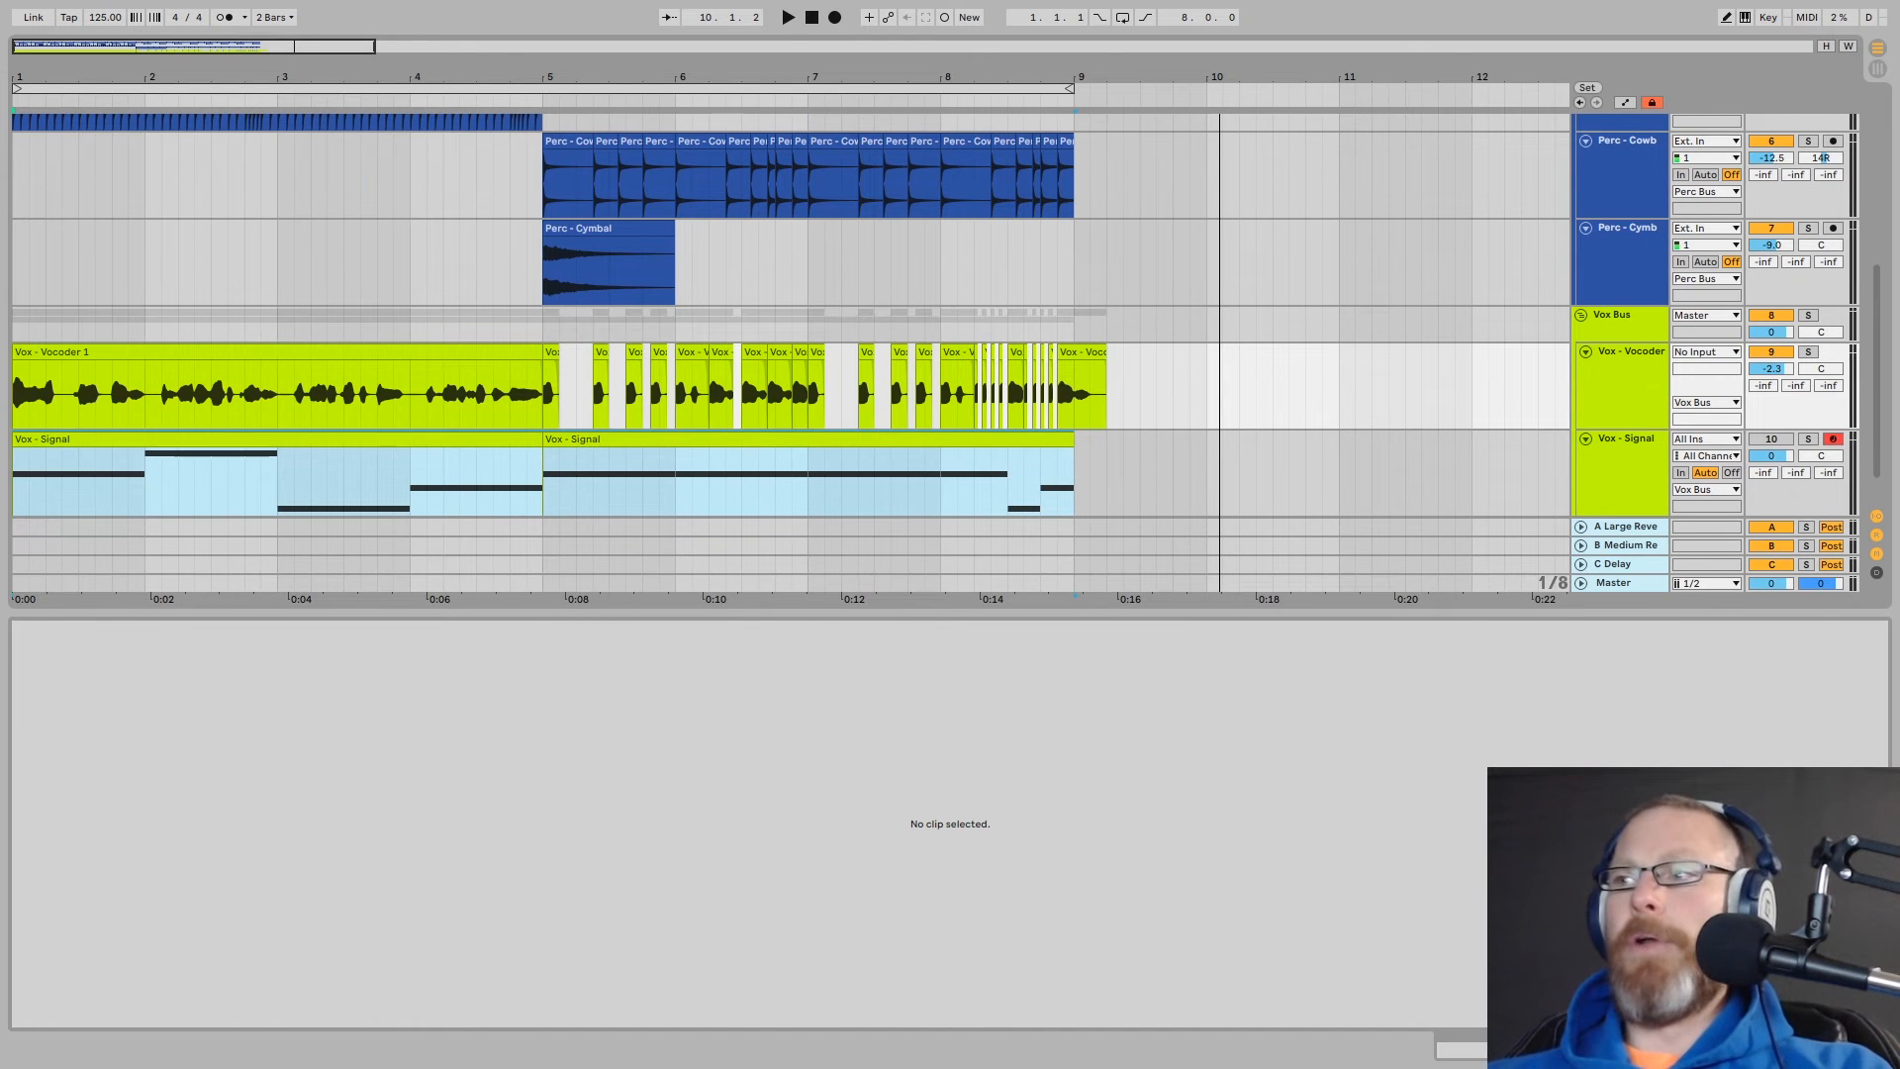
{"action": "key", "text": "shift+Tab"}
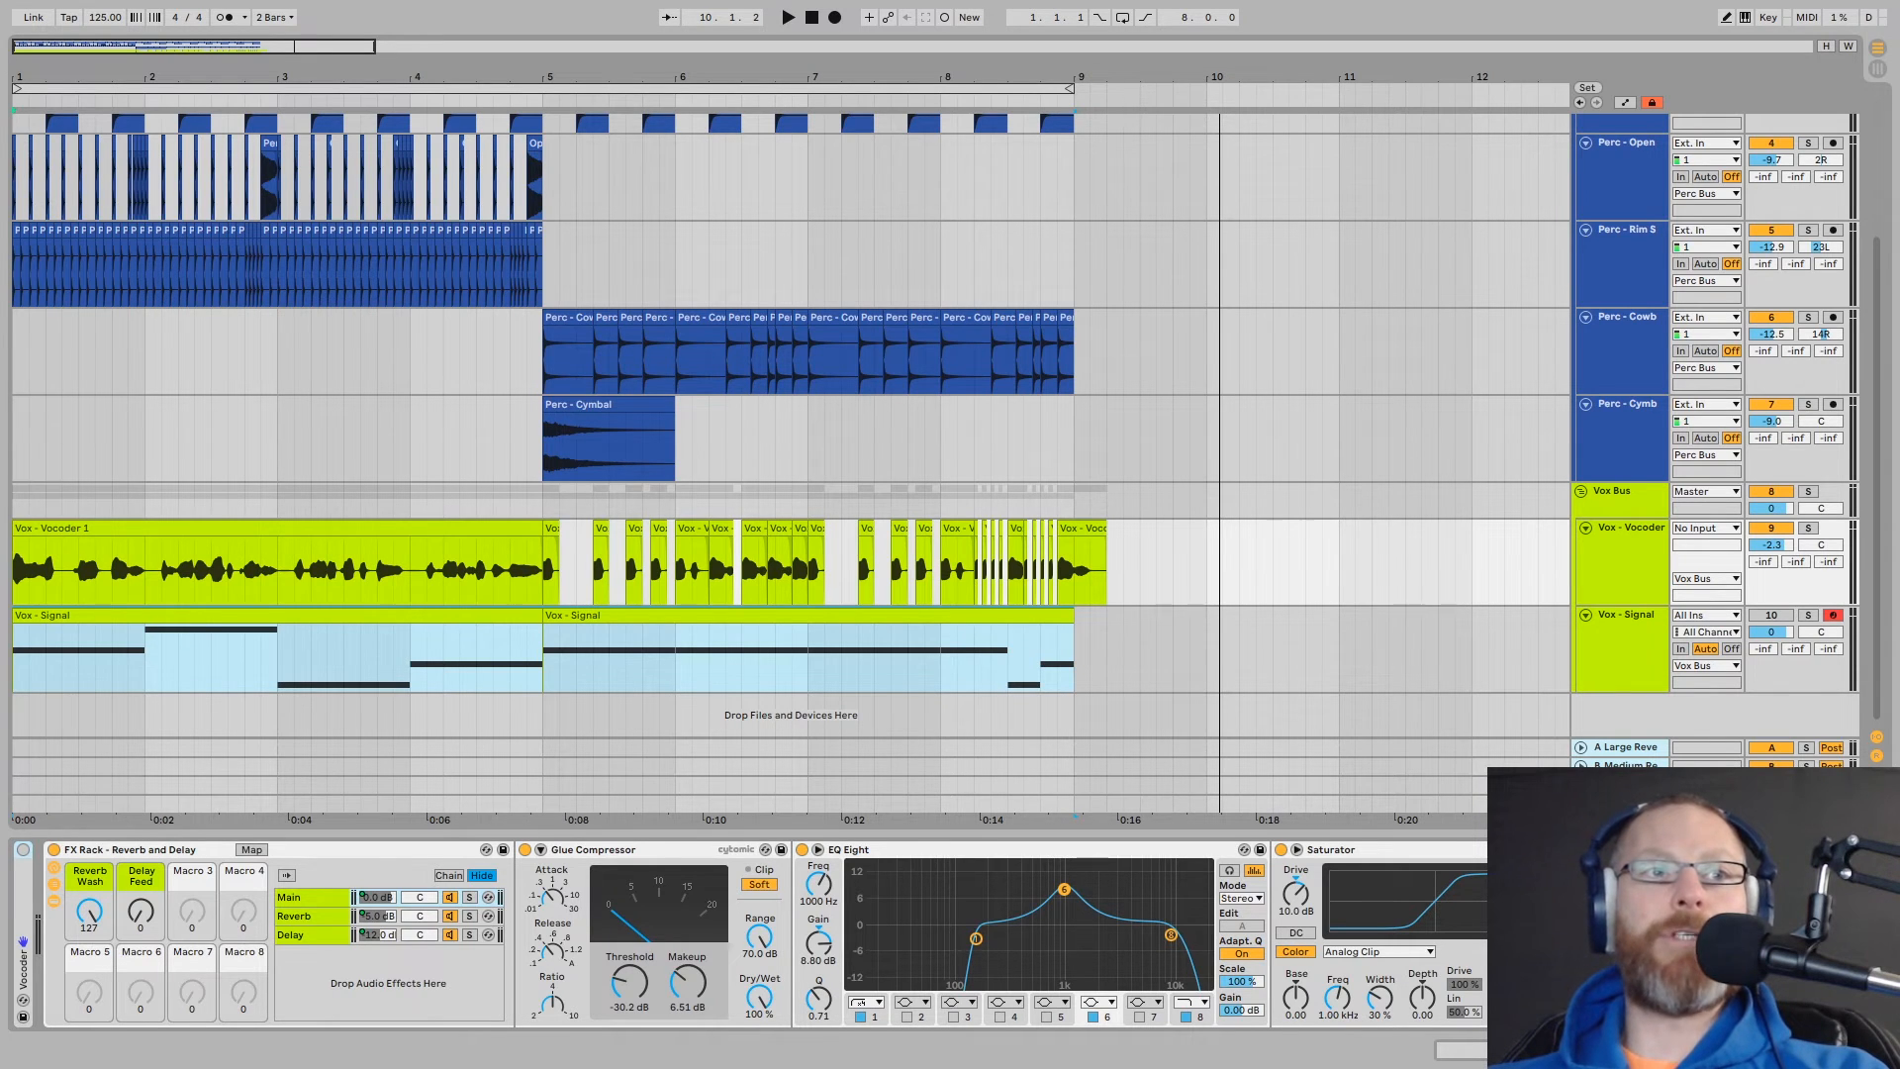
{"action": "left_click_drag", "start_coordinate": [24, 896], "coordinate": [57, 917]}
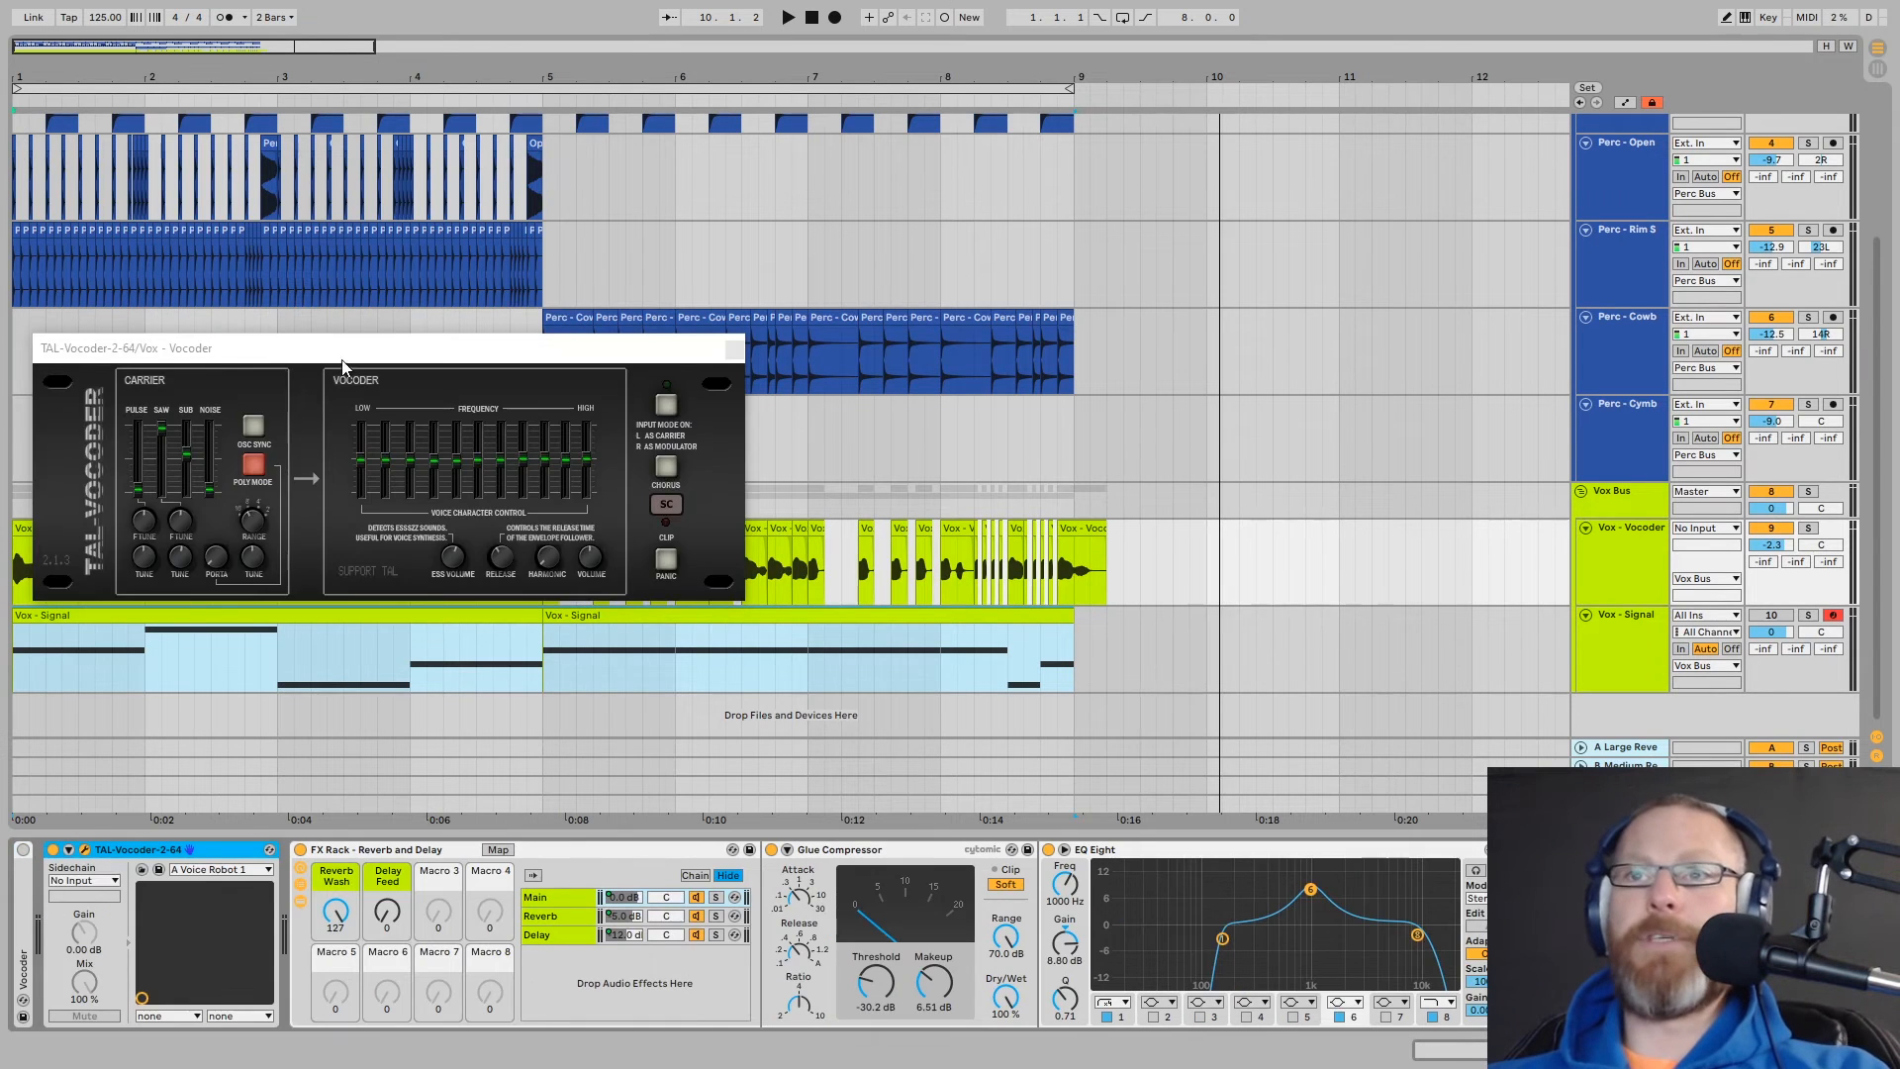
{"action": "left_click_drag", "start_coordinate": [342, 362], "coordinate": [352, 561]}
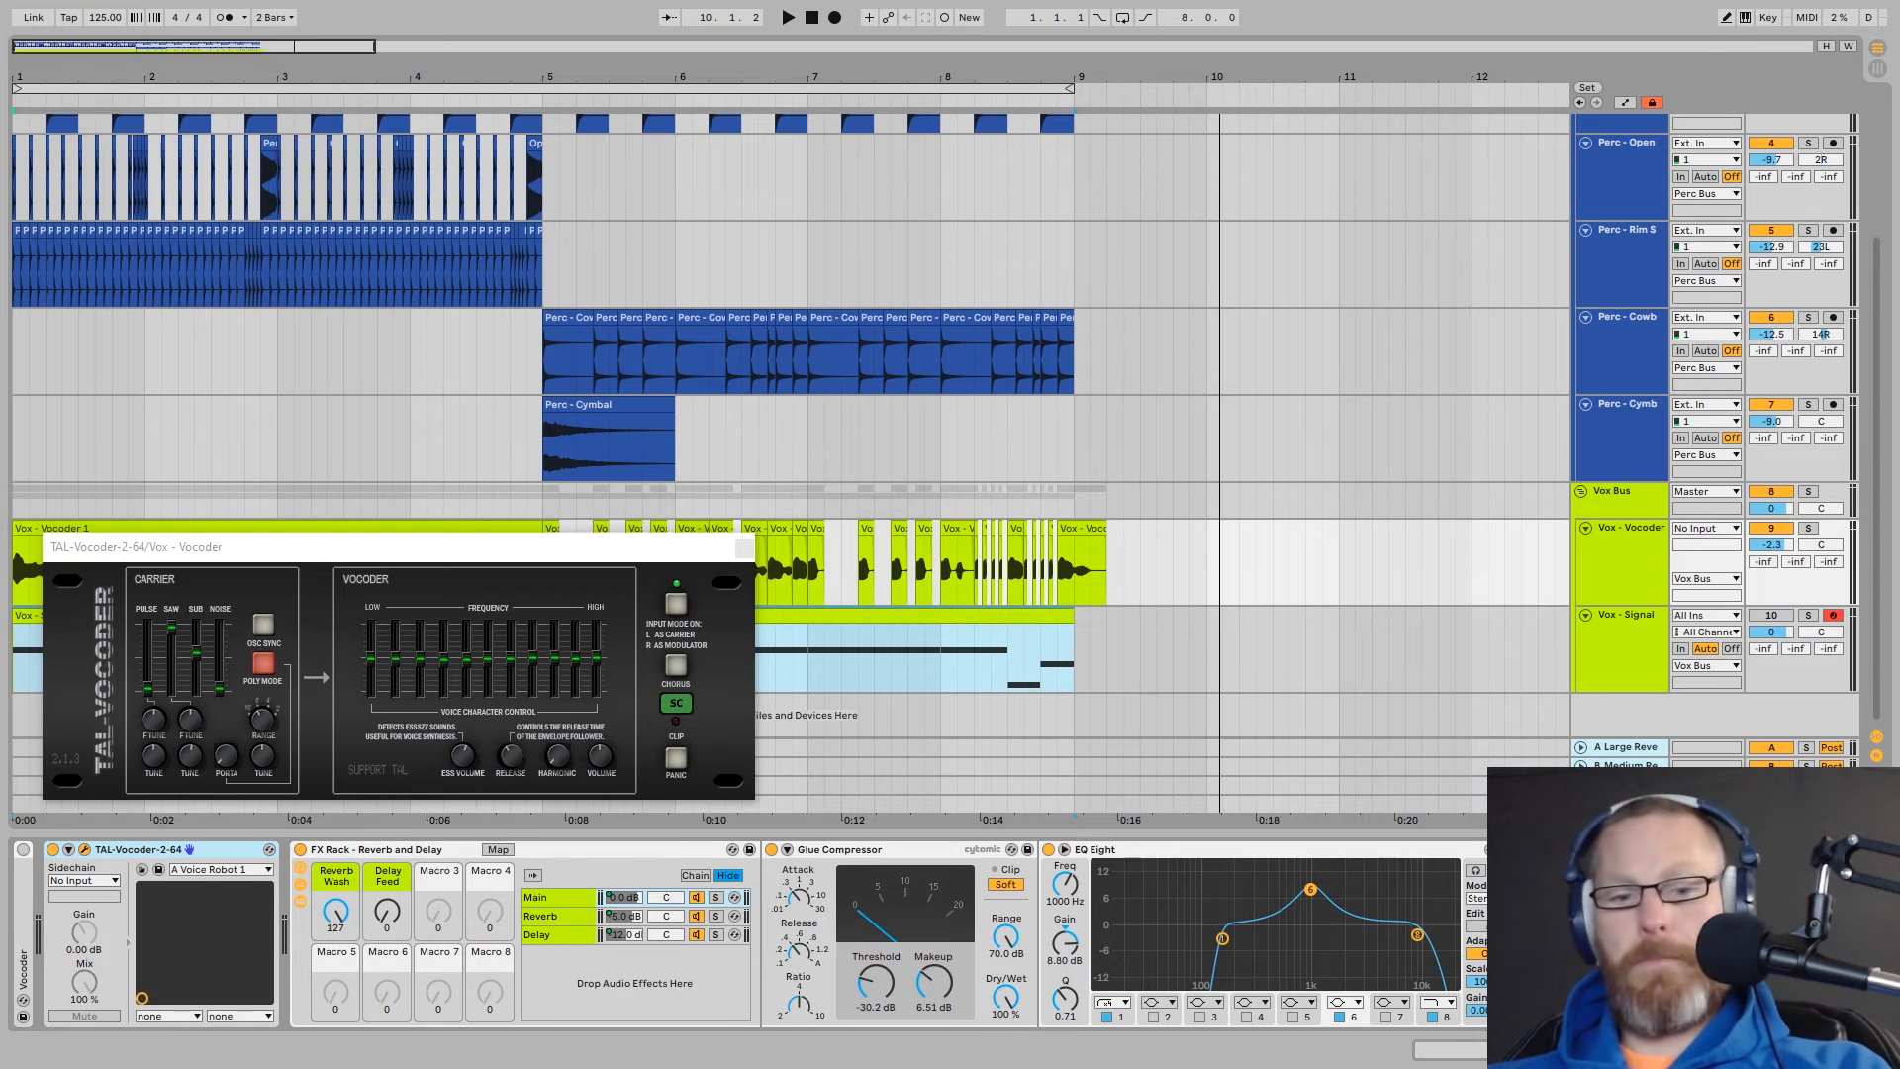
Route the Vox - Signal track's audio output to the sidechain input of the Vox - Vocoder track
{"action": "key", "text": "Tab"}
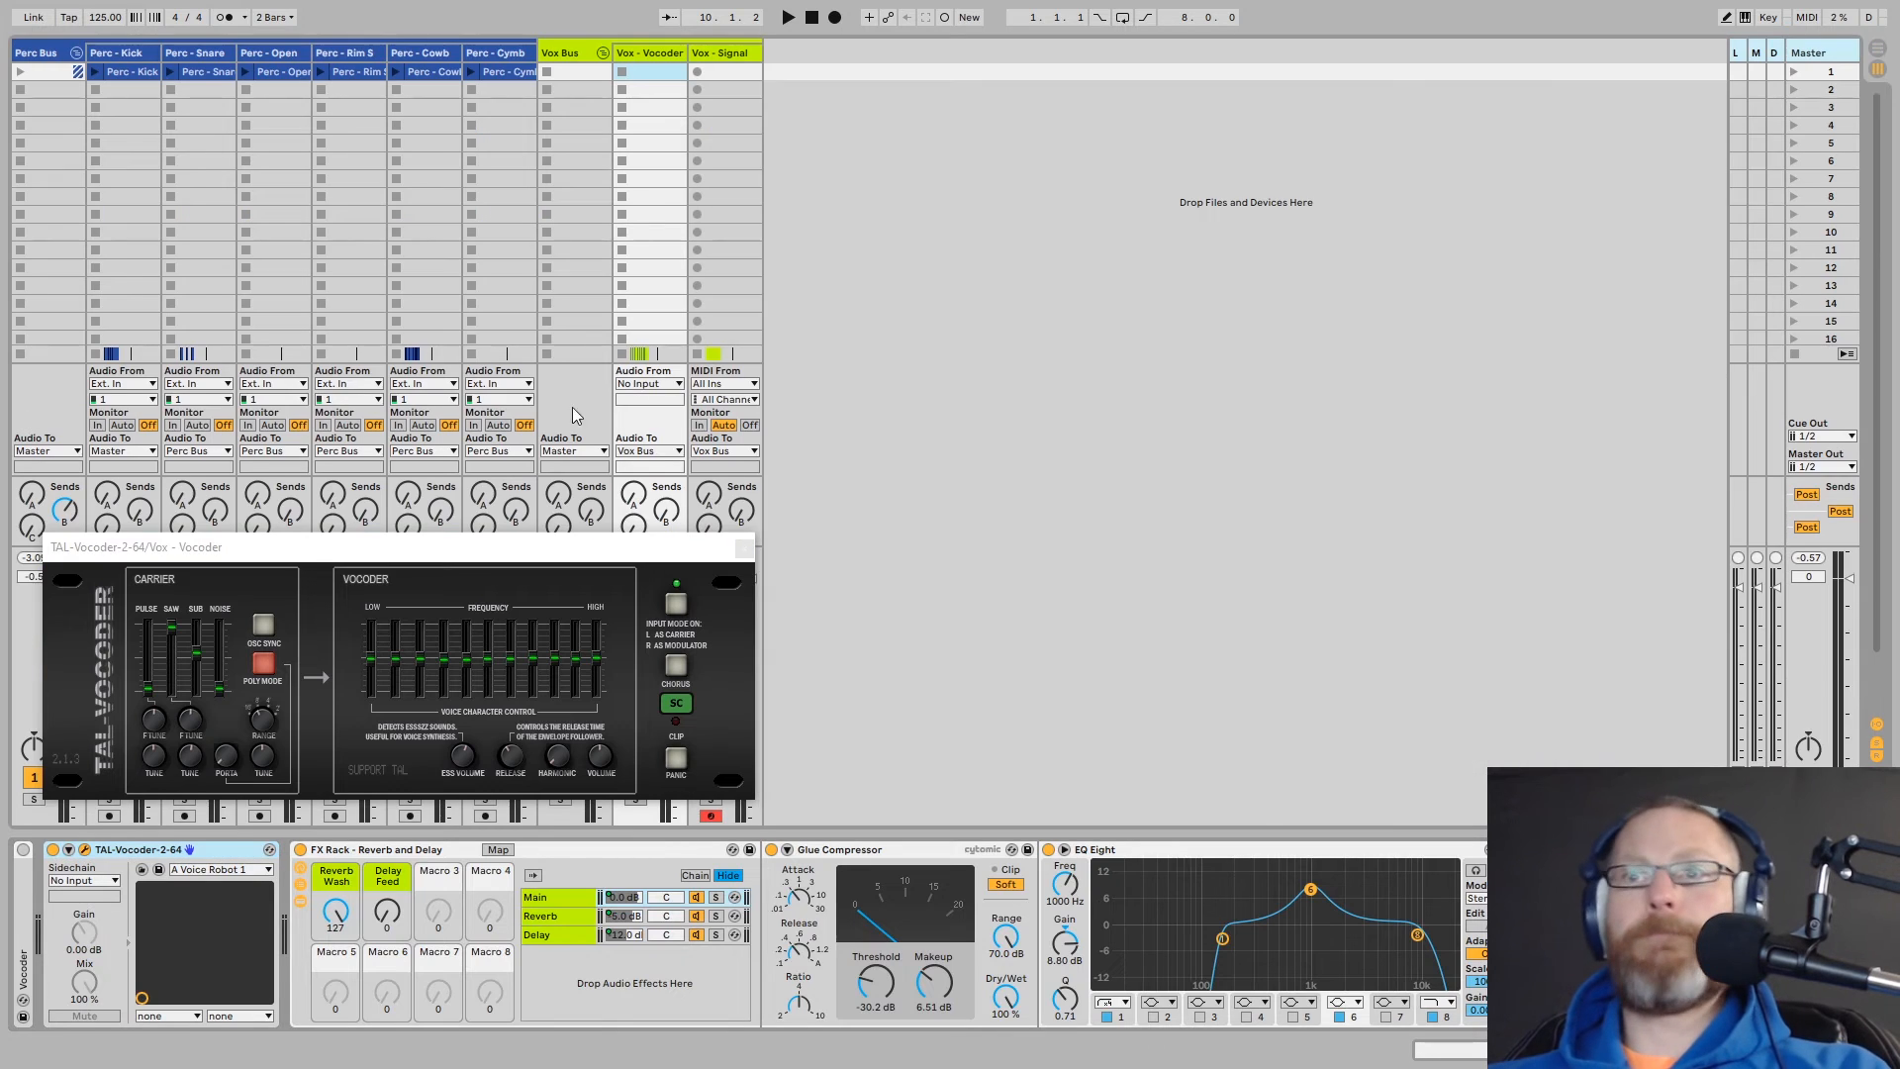
{"action": "left_click", "coordinate": [696, 58]}
{"action": "left_click", "coordinate": [723, 450]}
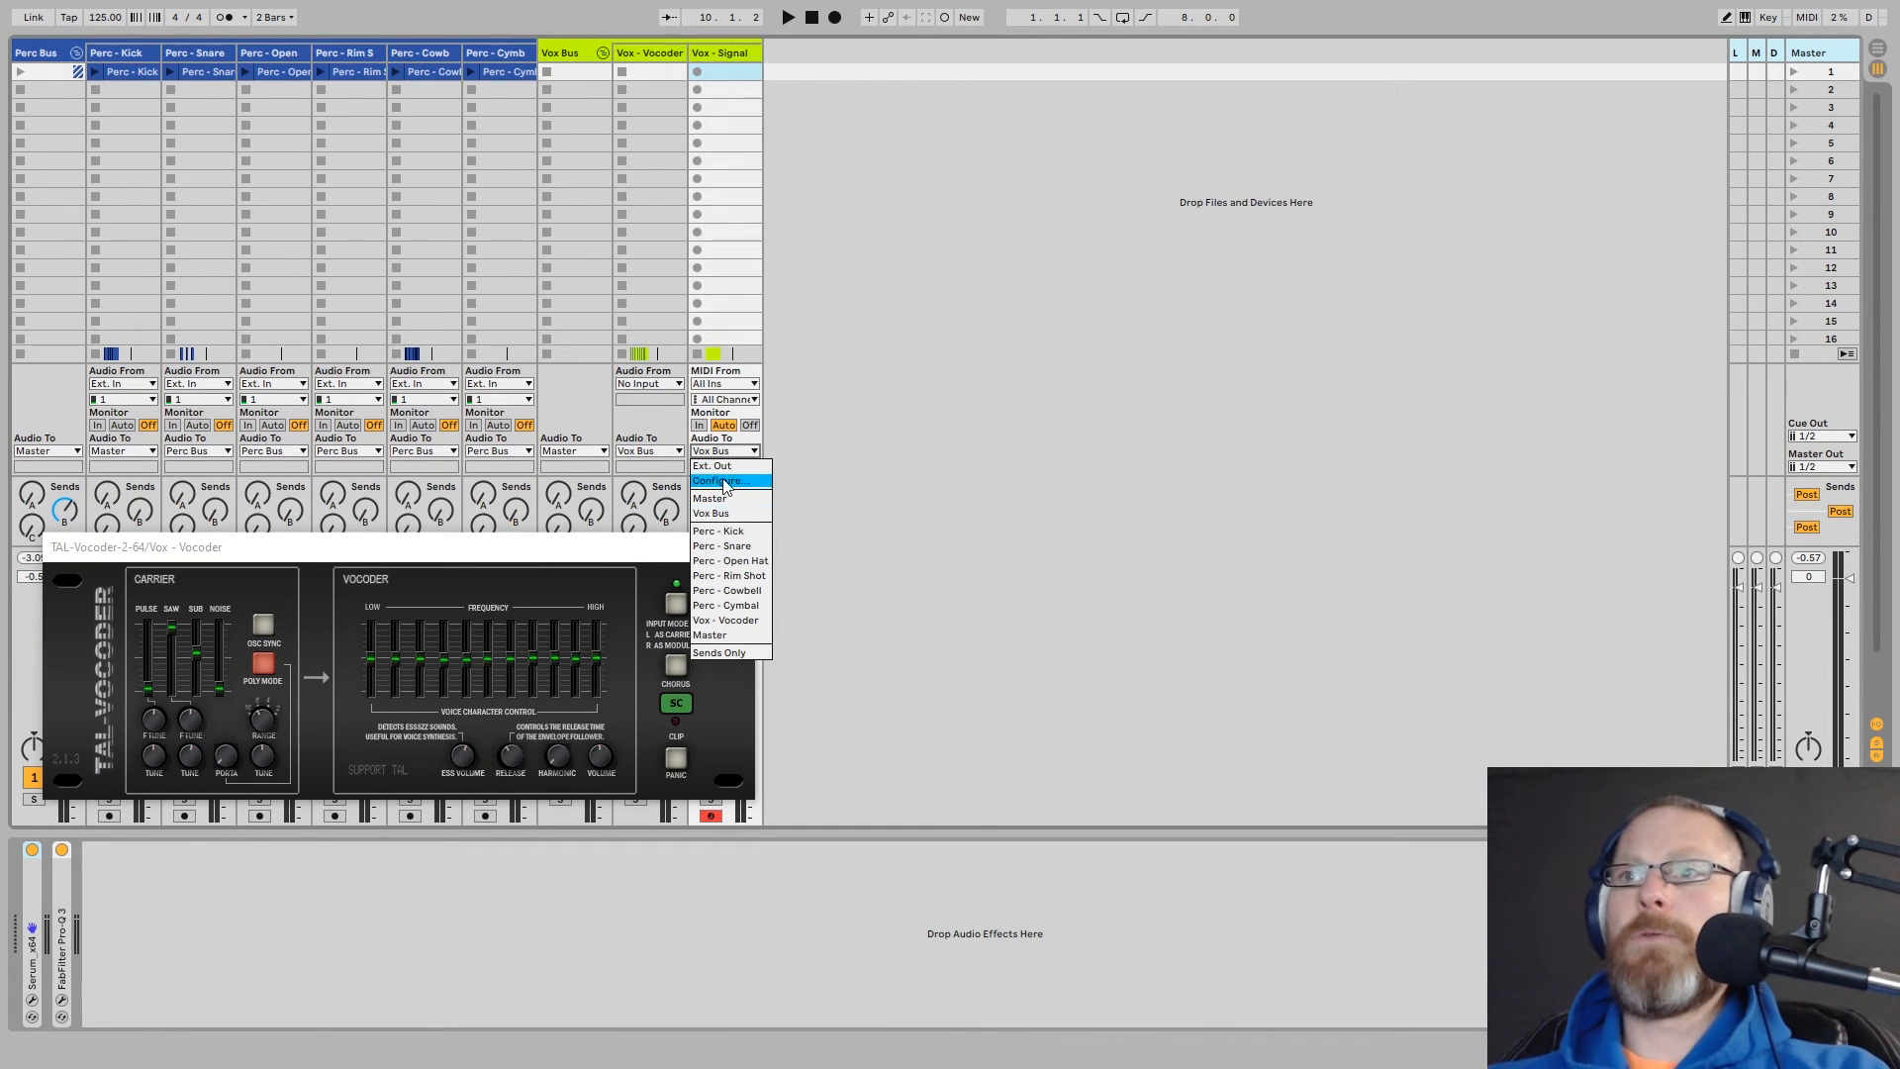
{"action": "left_click", "coordinate": [716, 621]}
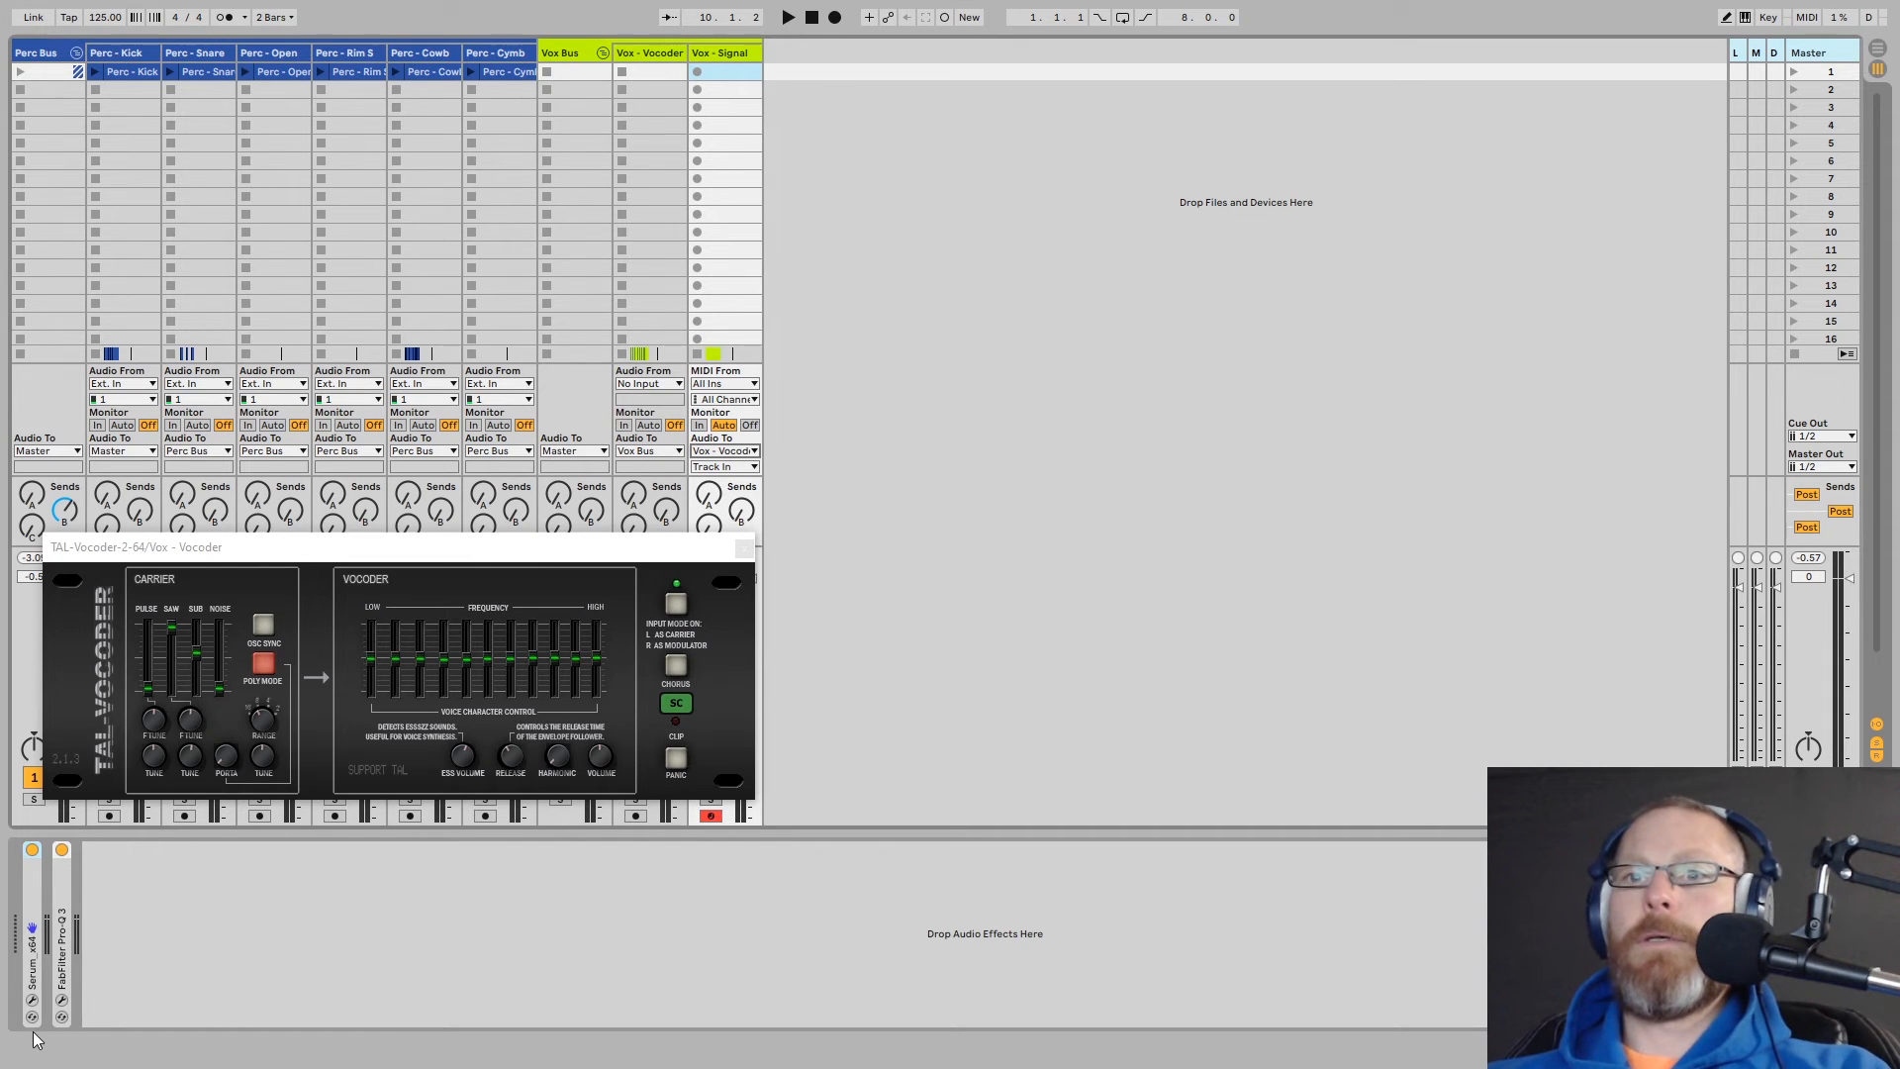
{"action": "left_click", "coordinate": [637, 57]}
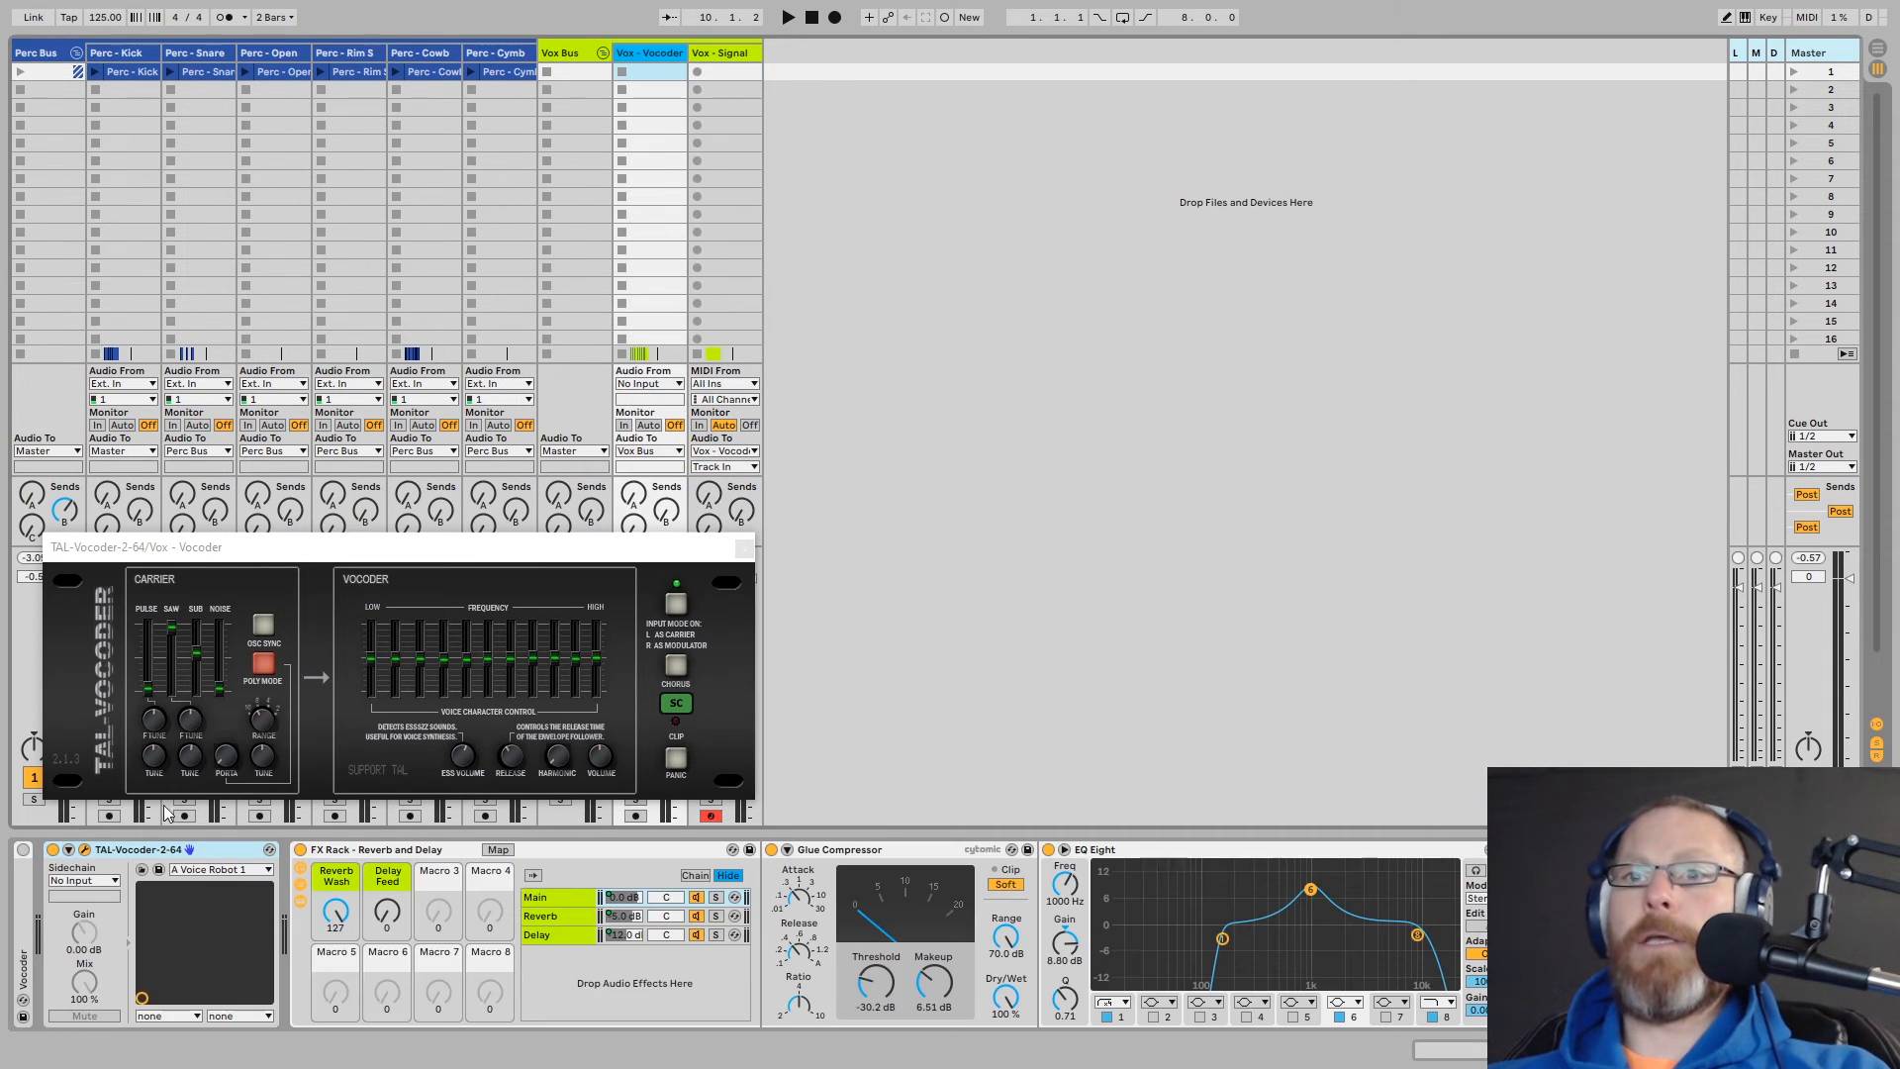
{"action": "left_click", "coordinate": [89, 881]}
{"action": "left_click", "coordinate": [98, 897]}
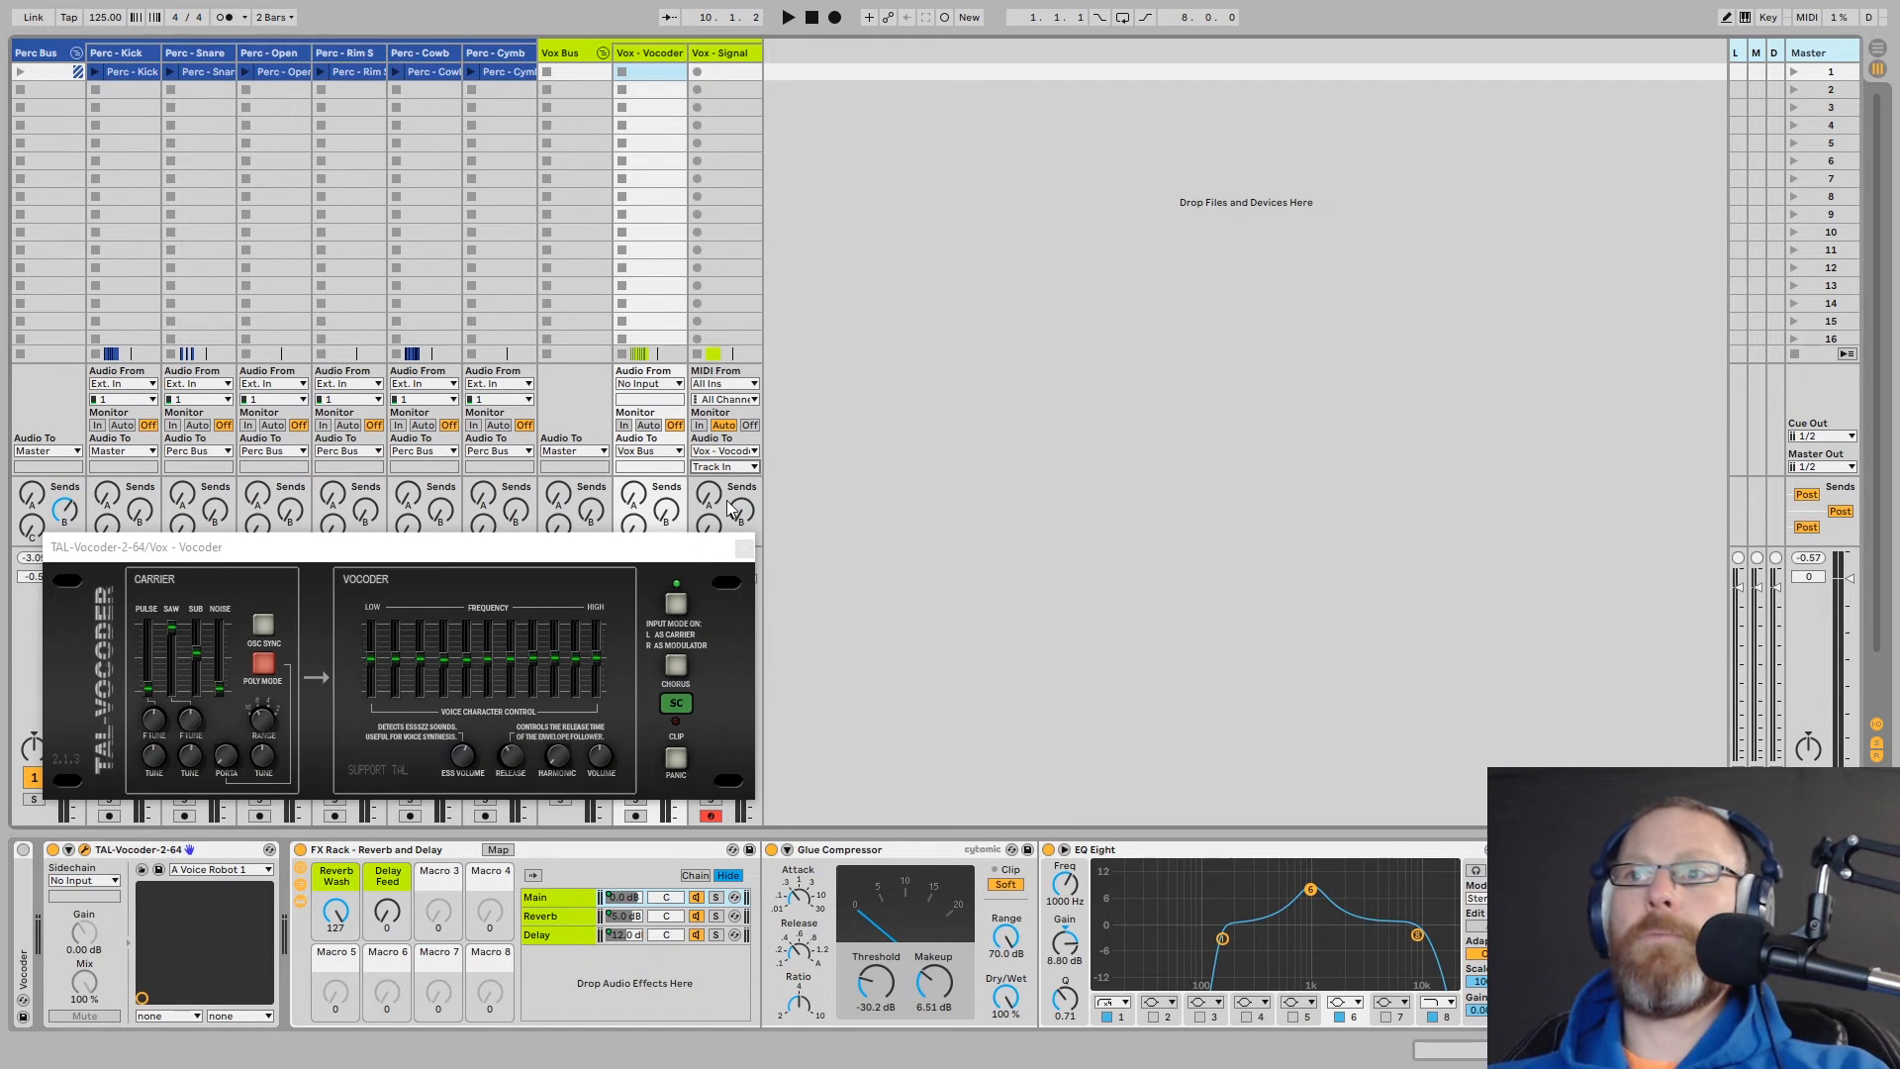
Set TAL-Vocoder-2-64's sidechain source to Vox - Signal, Post FX, and reposition the plug-in window
{"action": "left_click", "coordinate": [99, 881]}
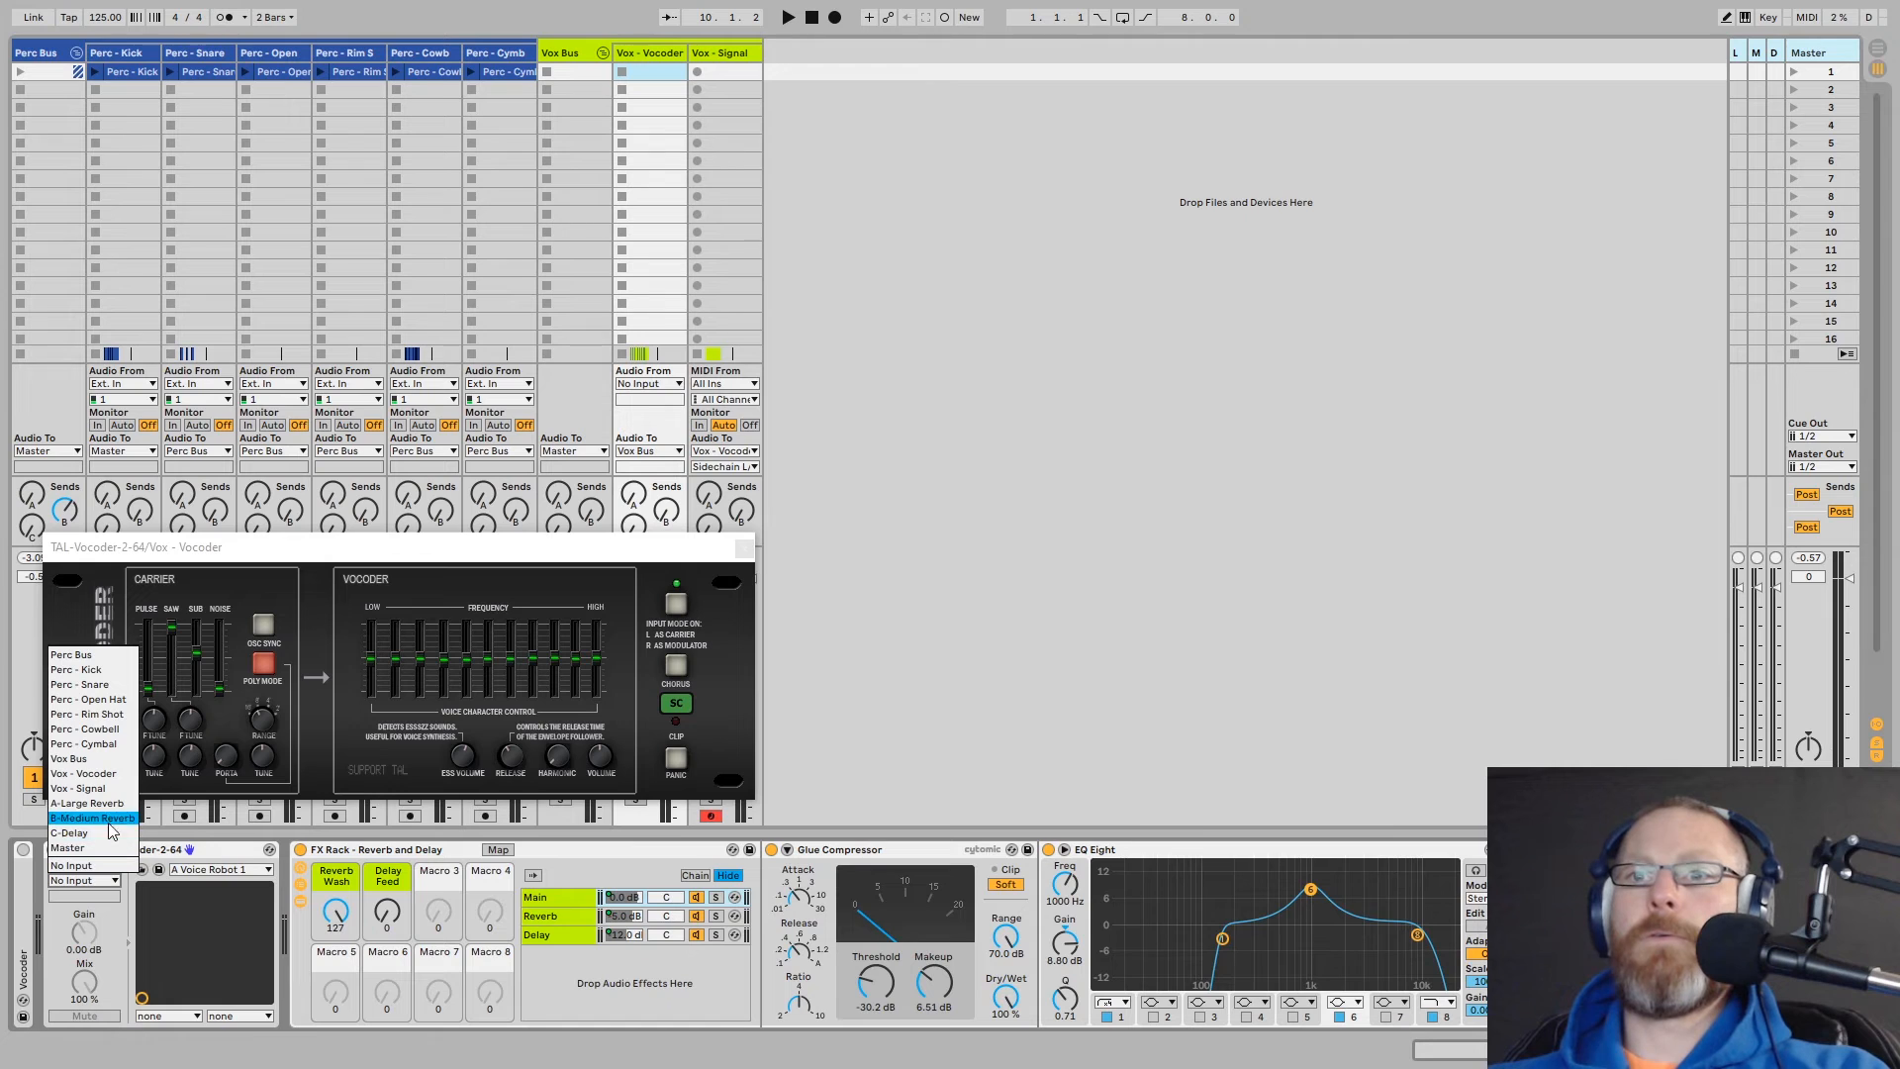
{"action": "left_click", "coordinate": [113, 788]}
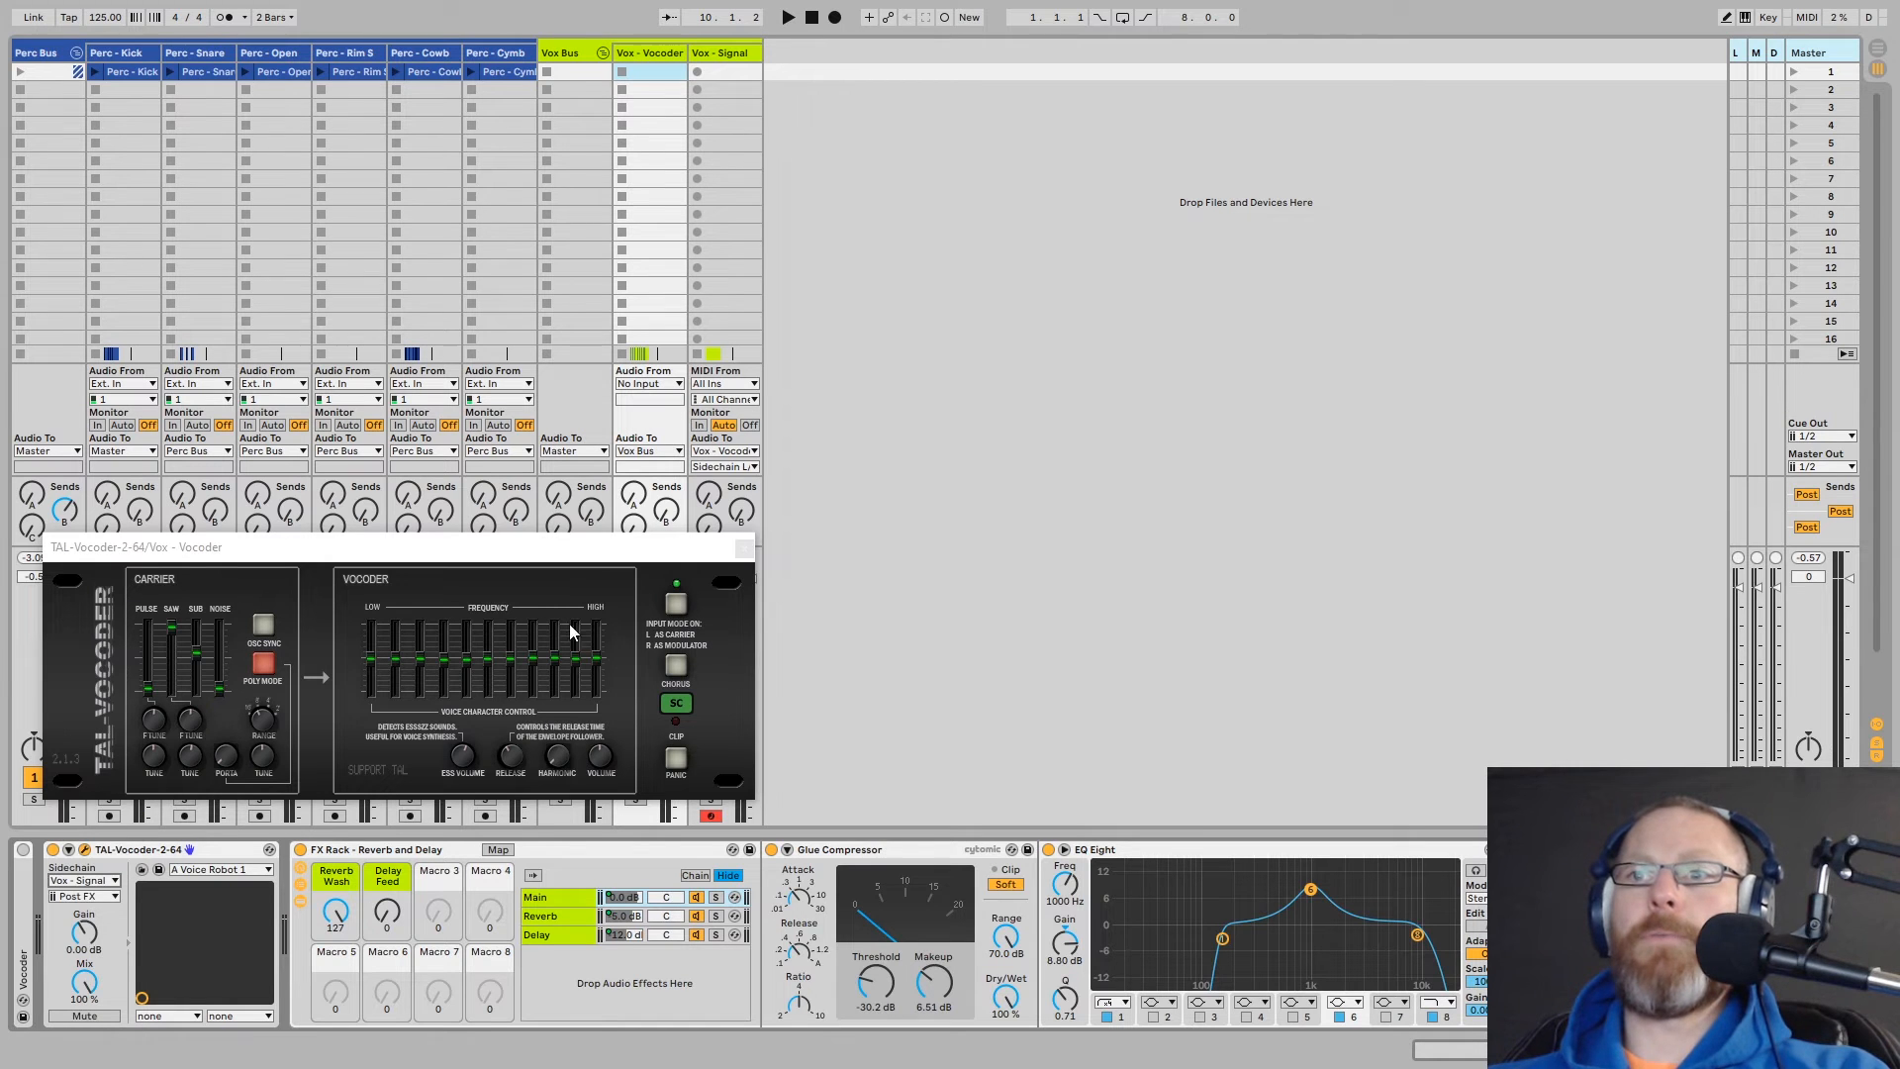
{"action": "left_click_drag", "start_coordinate": [692, 552], "coordinate": [672, 571]}
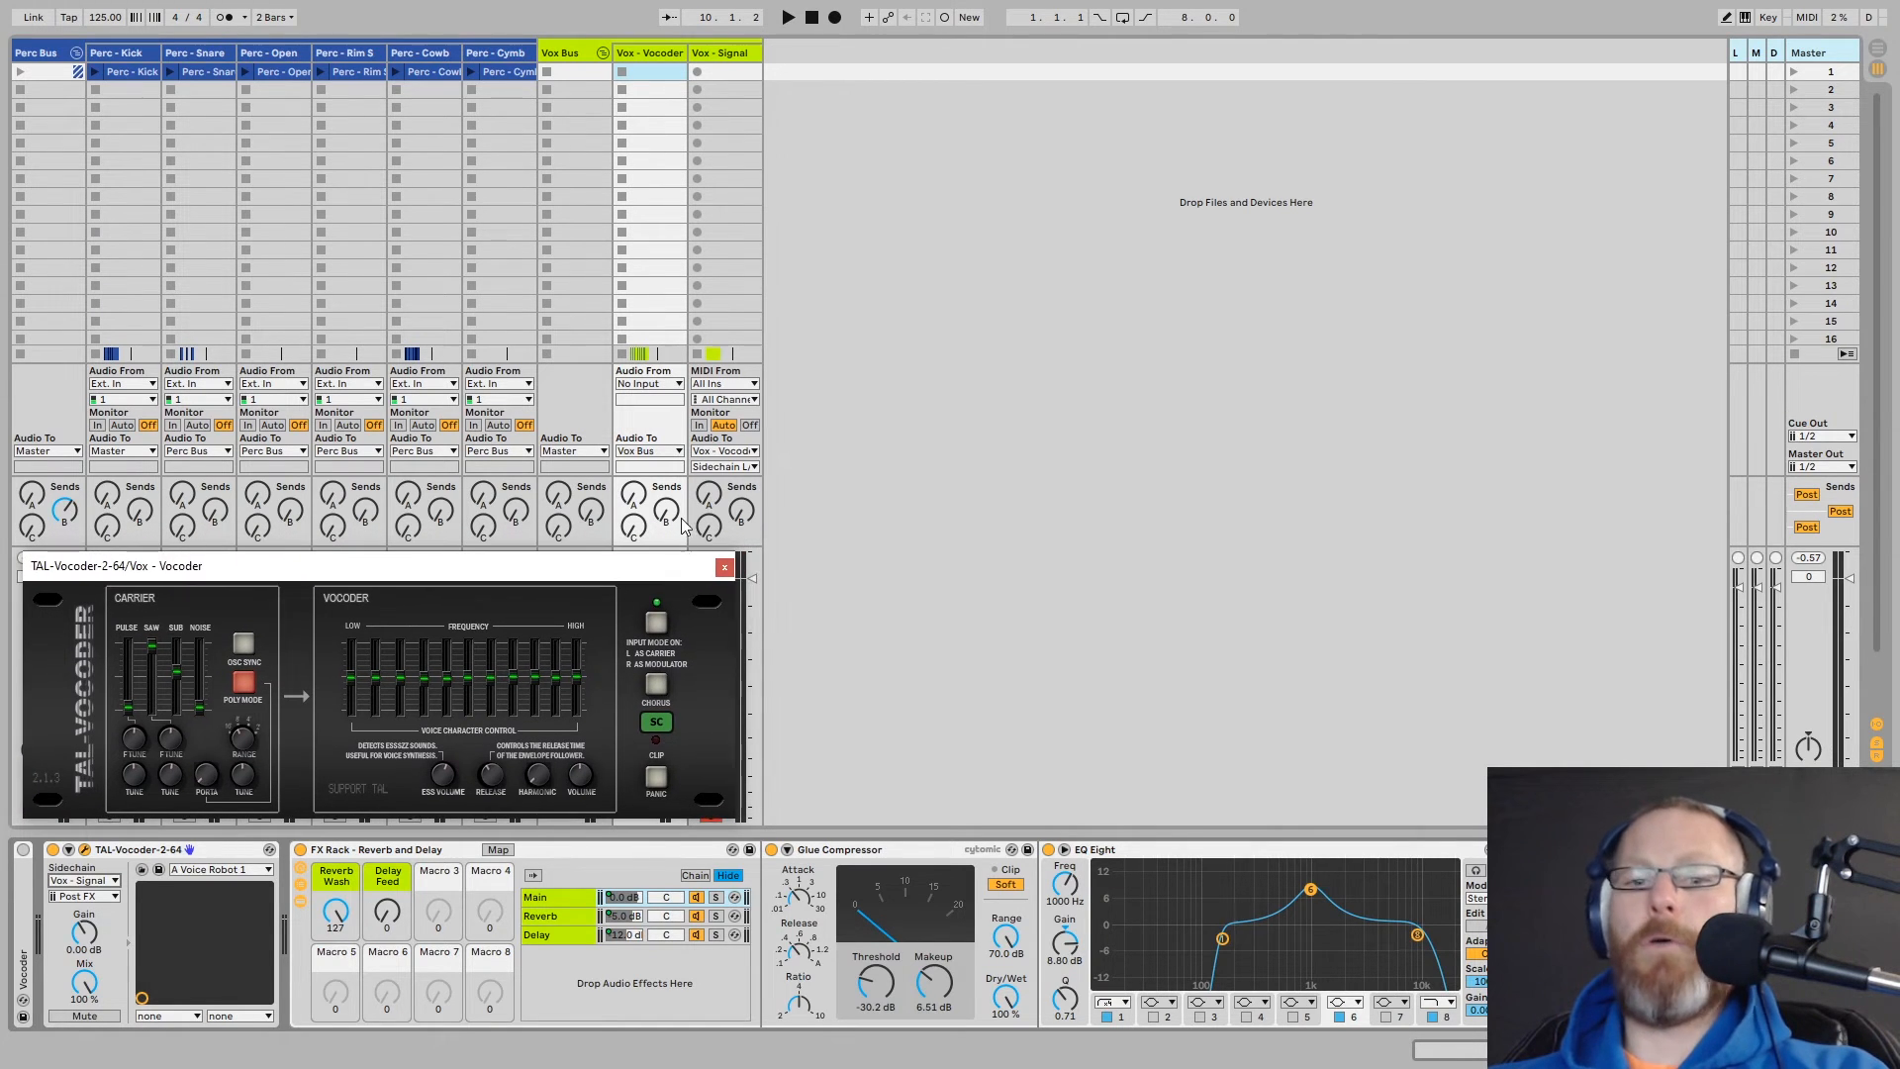
Play the arrangement and slightly raise the third and fourth lowest frequency bands in TAL-Vocoder
{"action": "key", "text": "Tab"}
{"action": "key", "text": "space"}
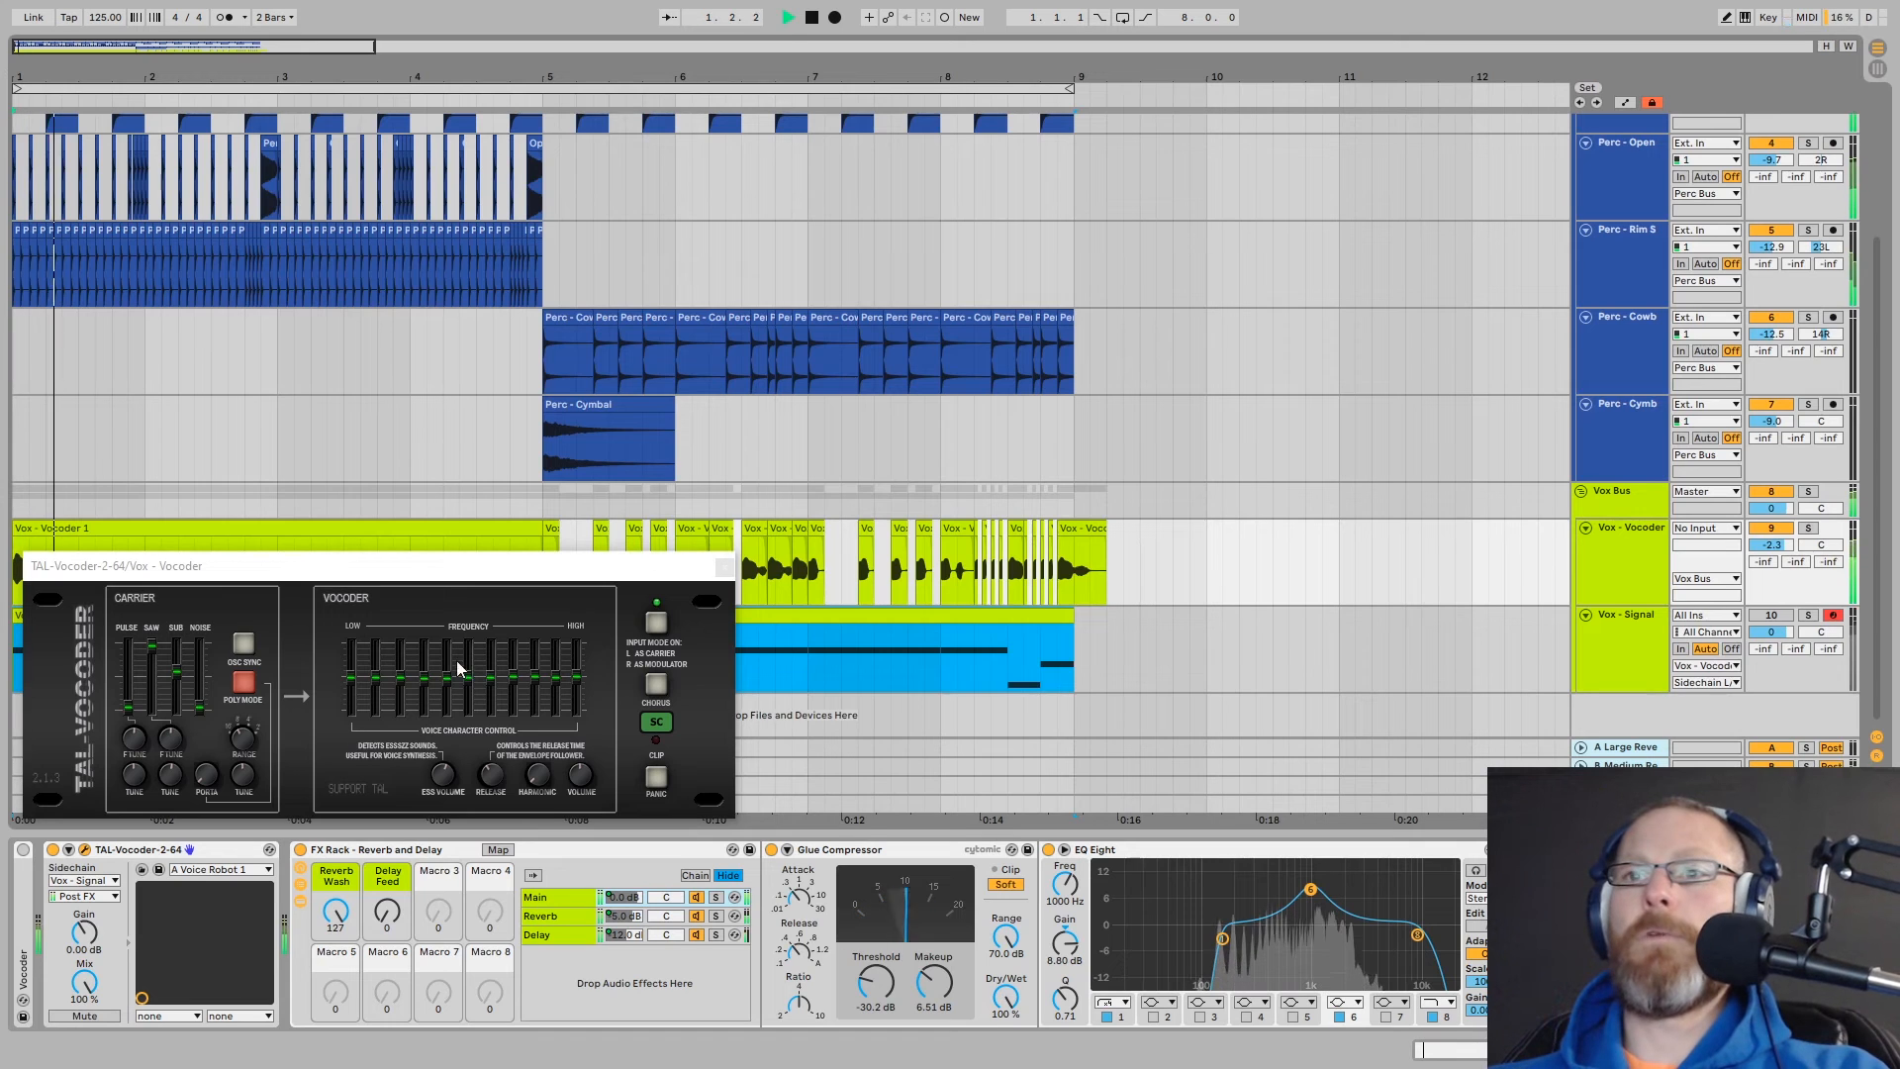
{"action": "left_click", "coordinate": [397, 688]}
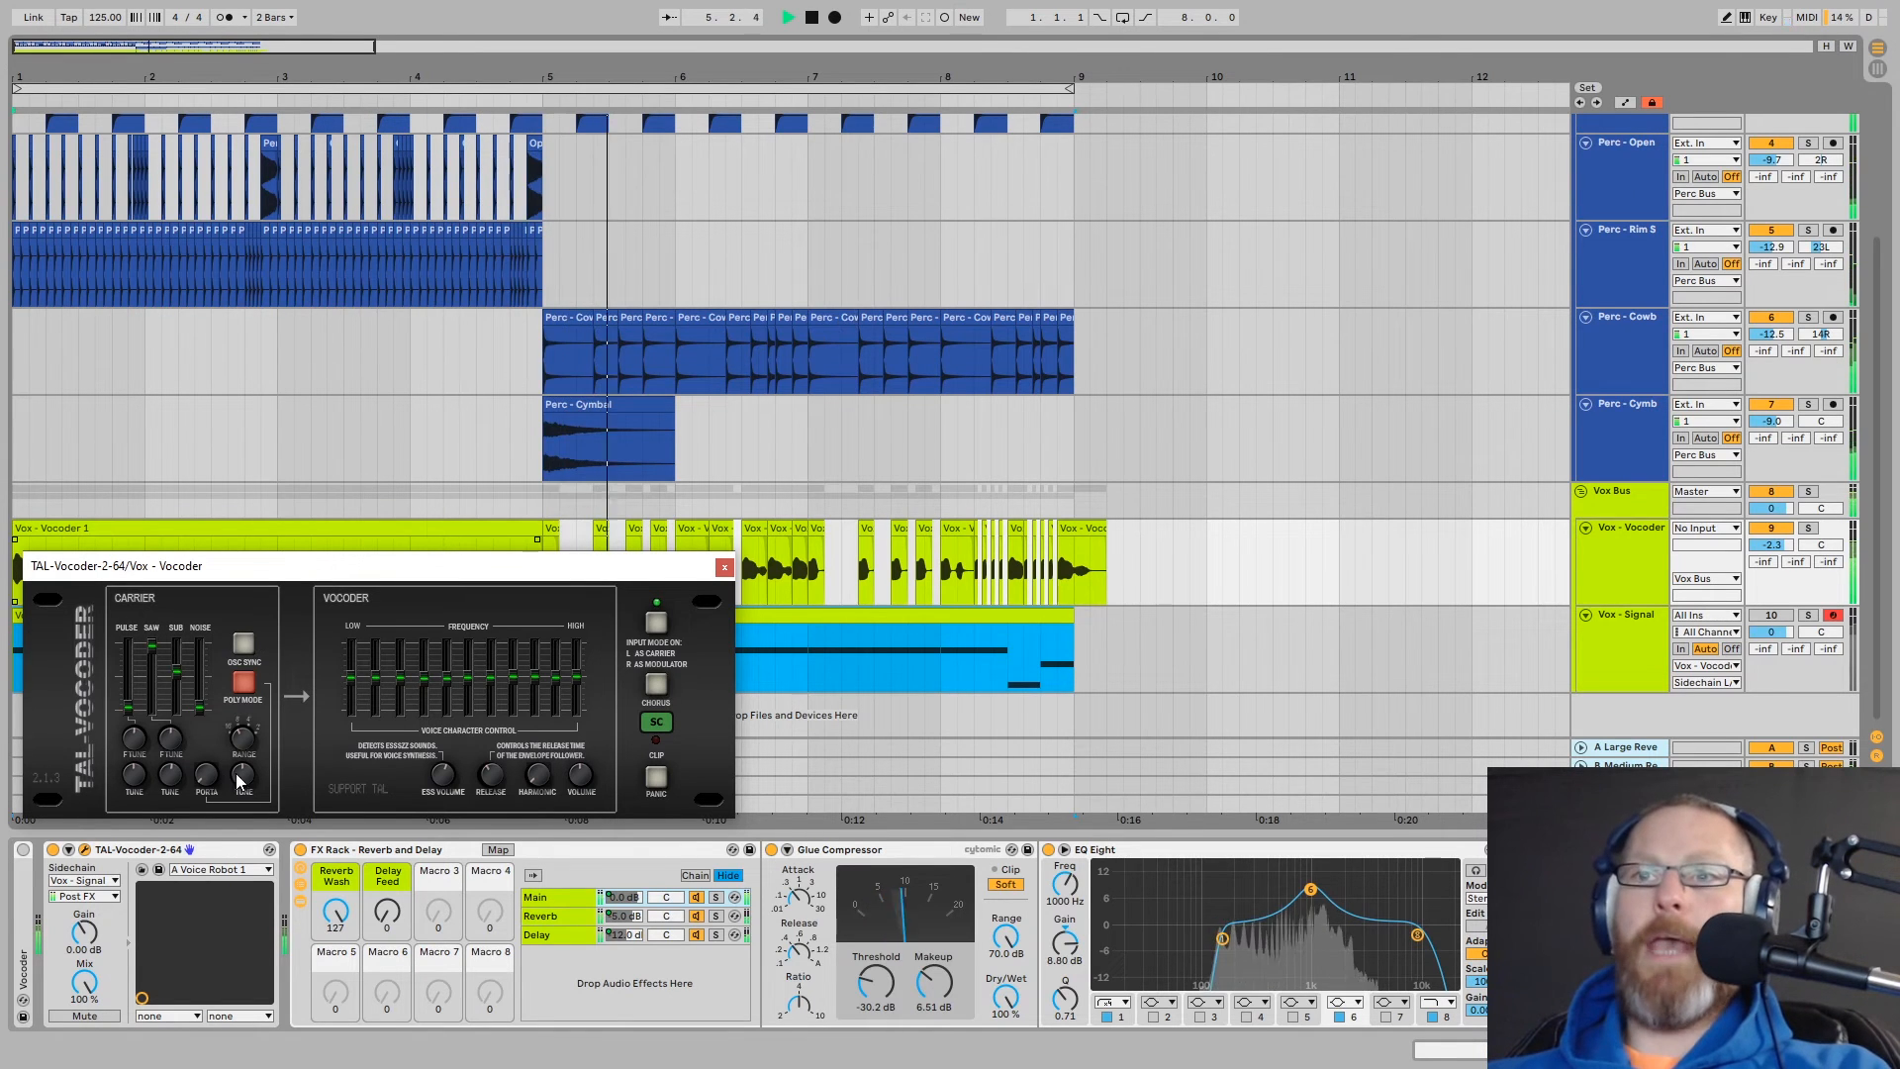
{"action": "left_click_drag", "start_coordinate": [425, 680], "coordinate": [432, 629]}
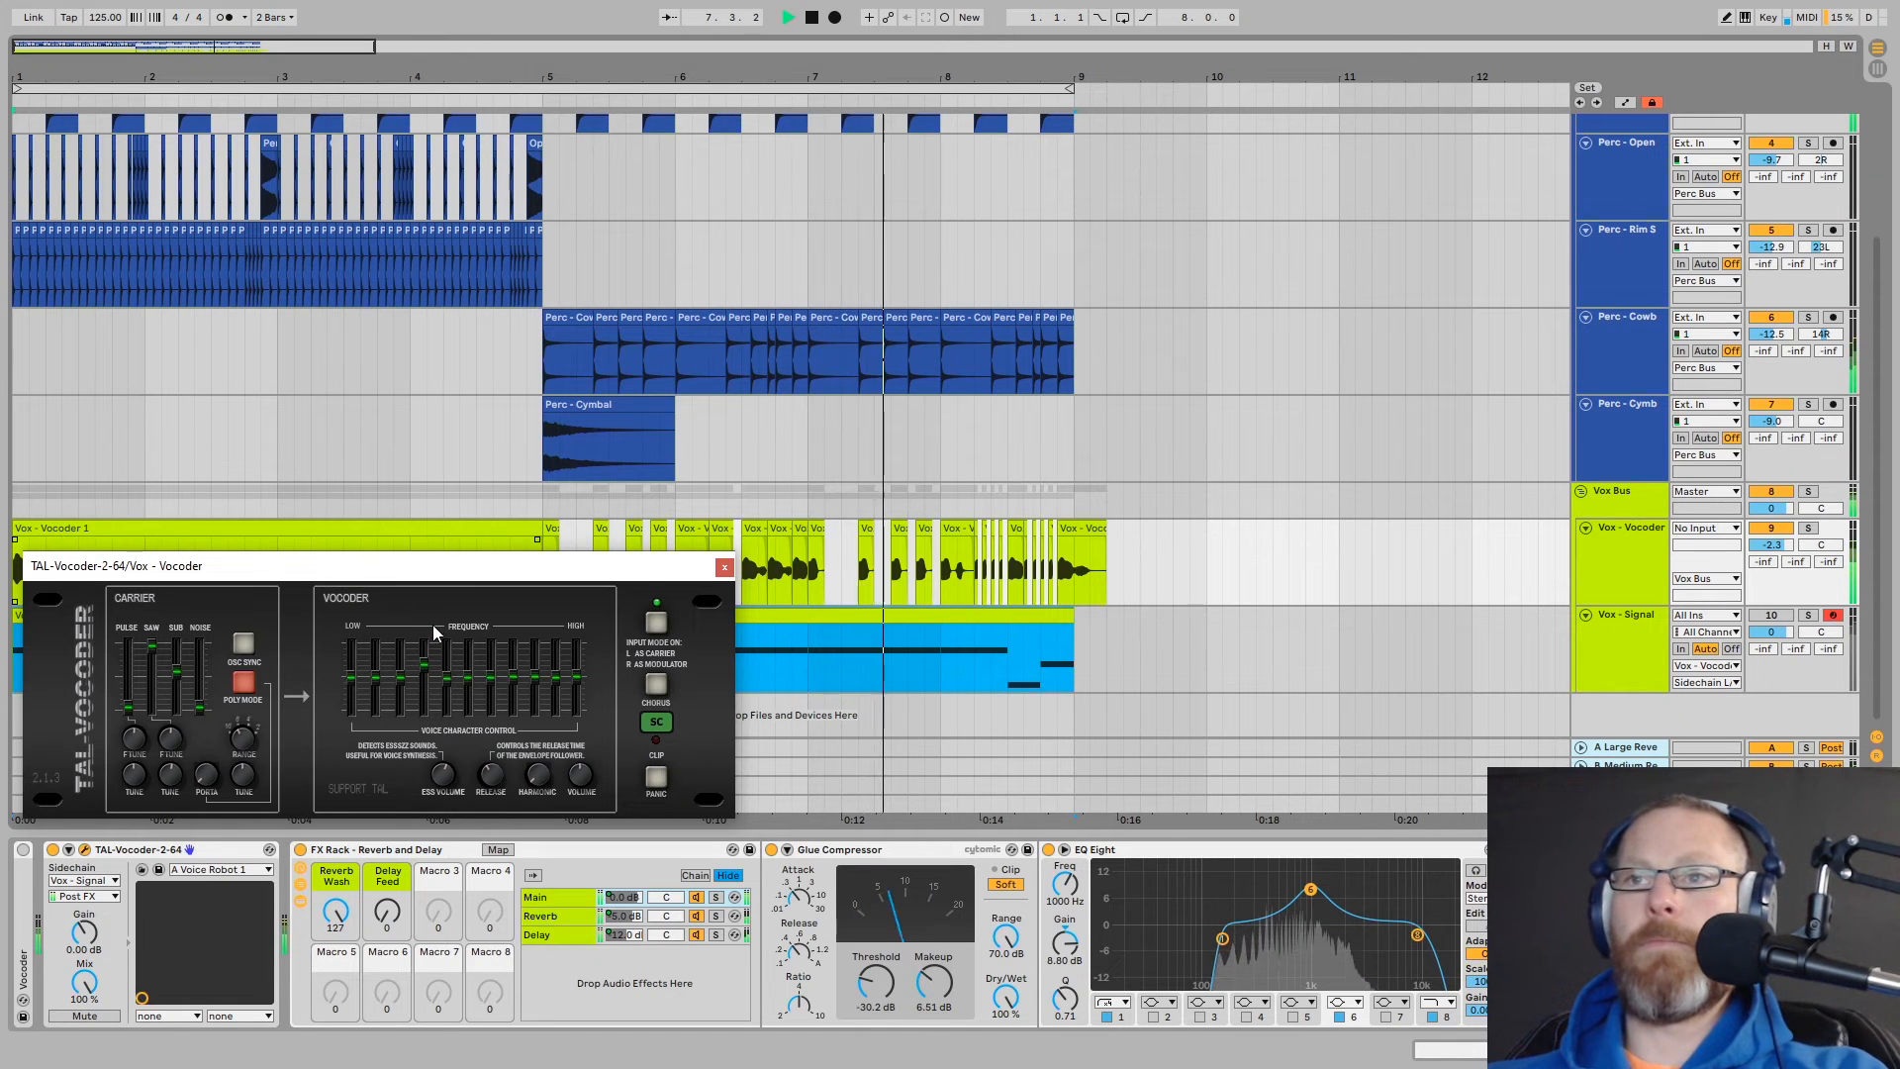
{"action": "left_click_drag", "start_coordinate": [398, 679], "coordinate": [399, 667]}
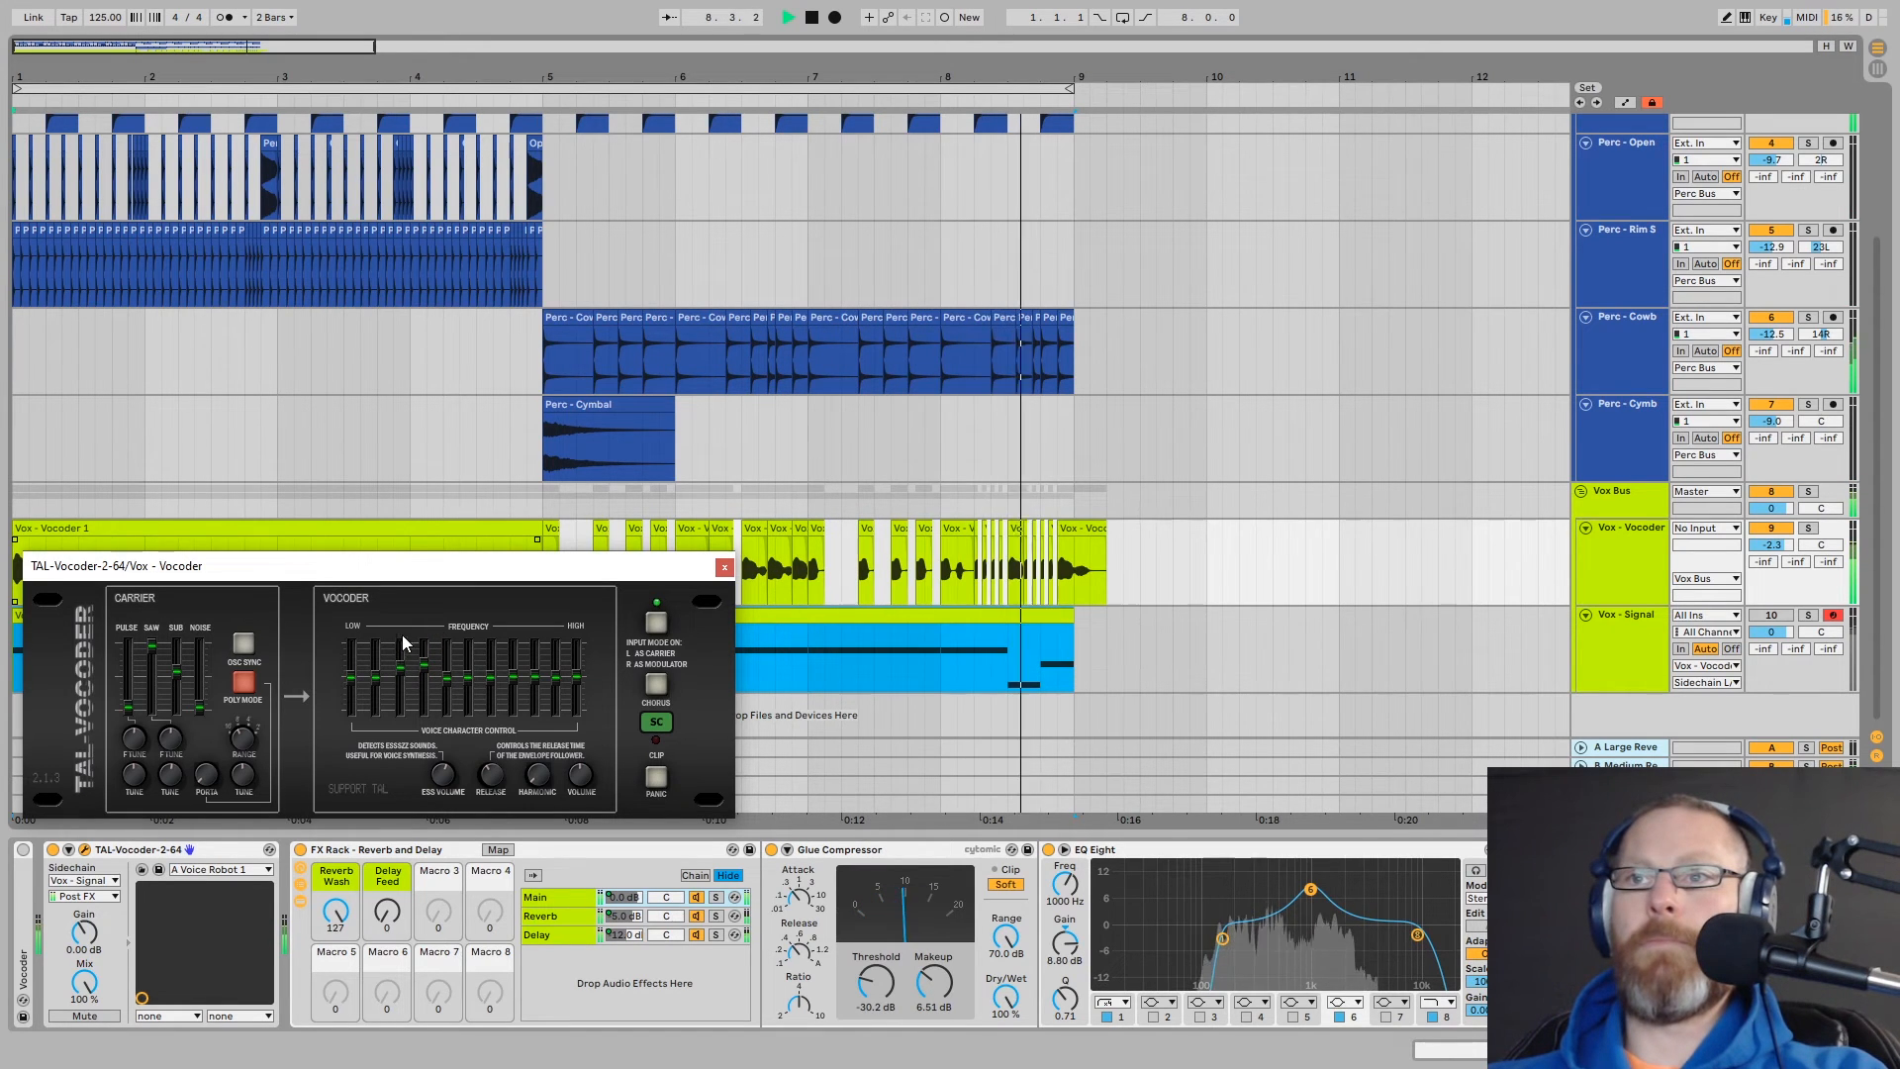
Turn on TAL-Vocoder's Chorus, slightly raise its highest frequency band, and loop bars 1 to 8
{"action": "left_click", "coordinate": [655, 684]}
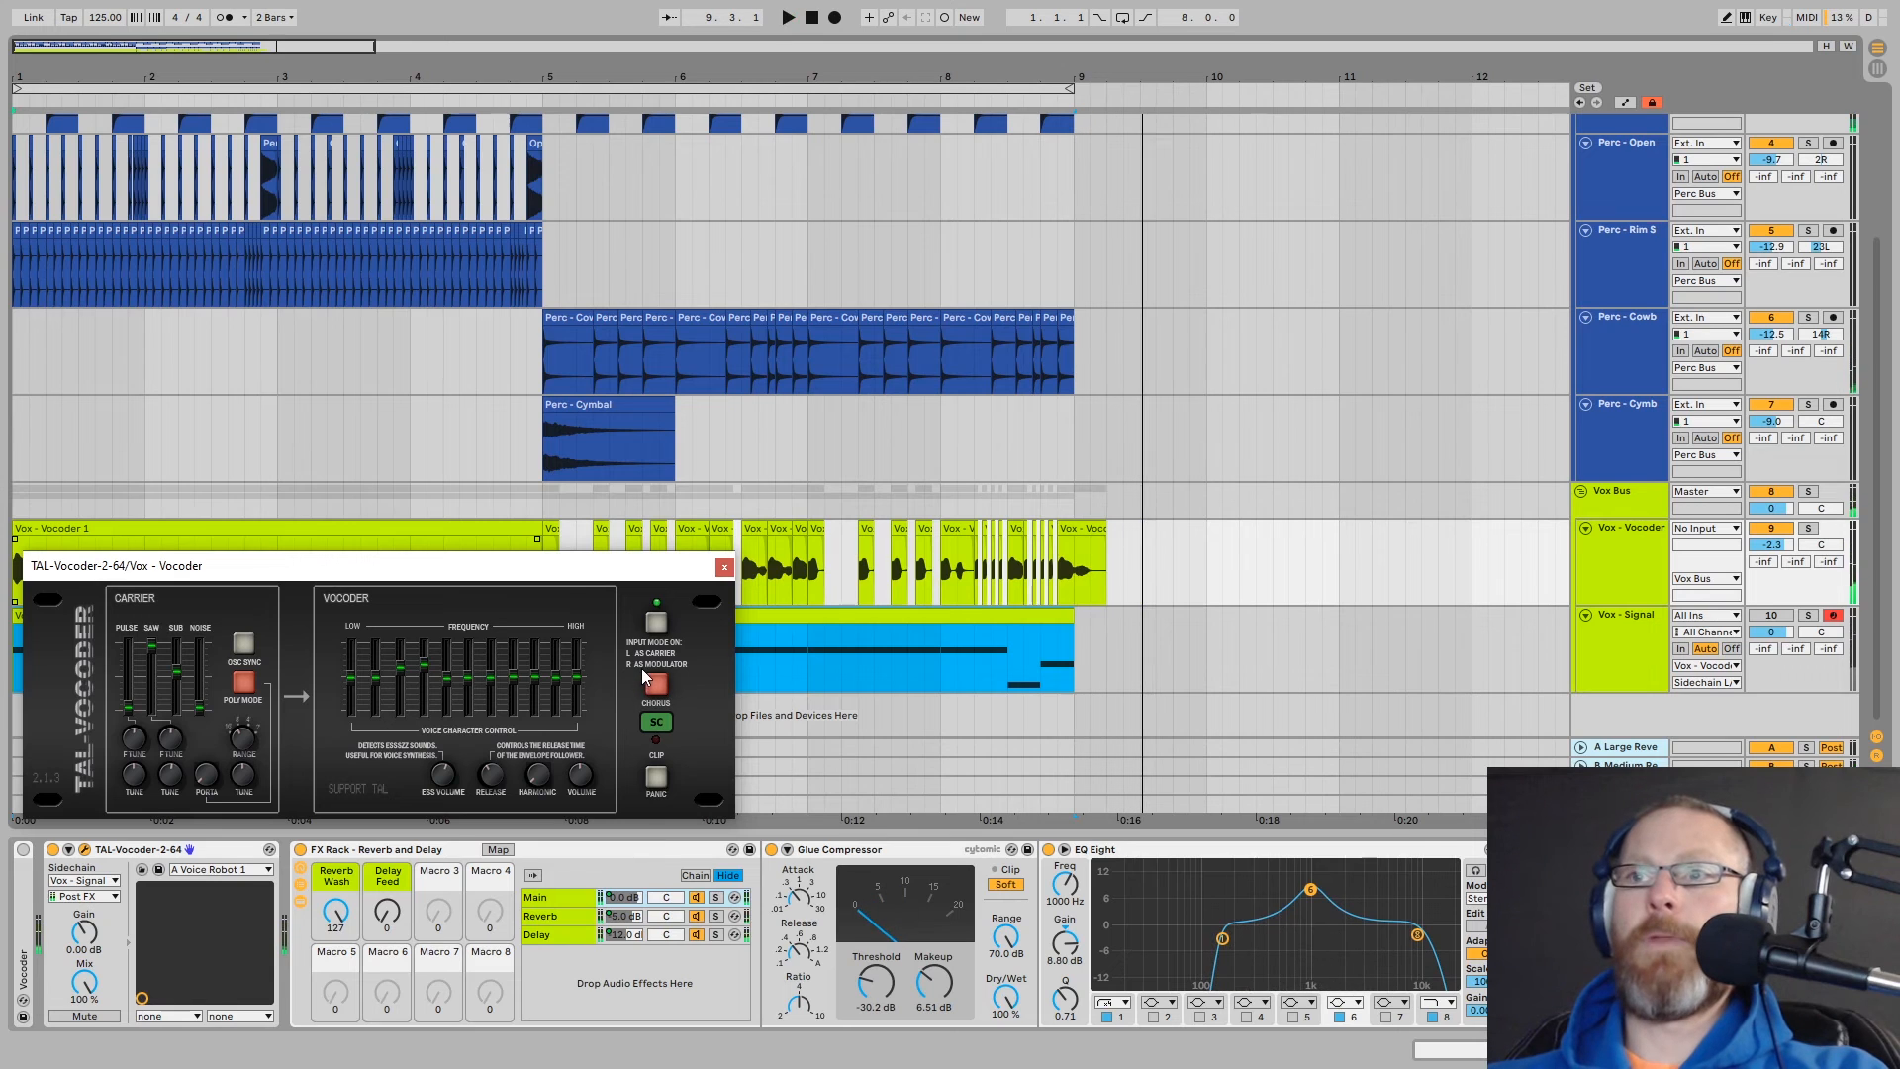
{"action": "left_click_drag", "start_coordinate": [577, 677], "coordinate": [578, 664]}
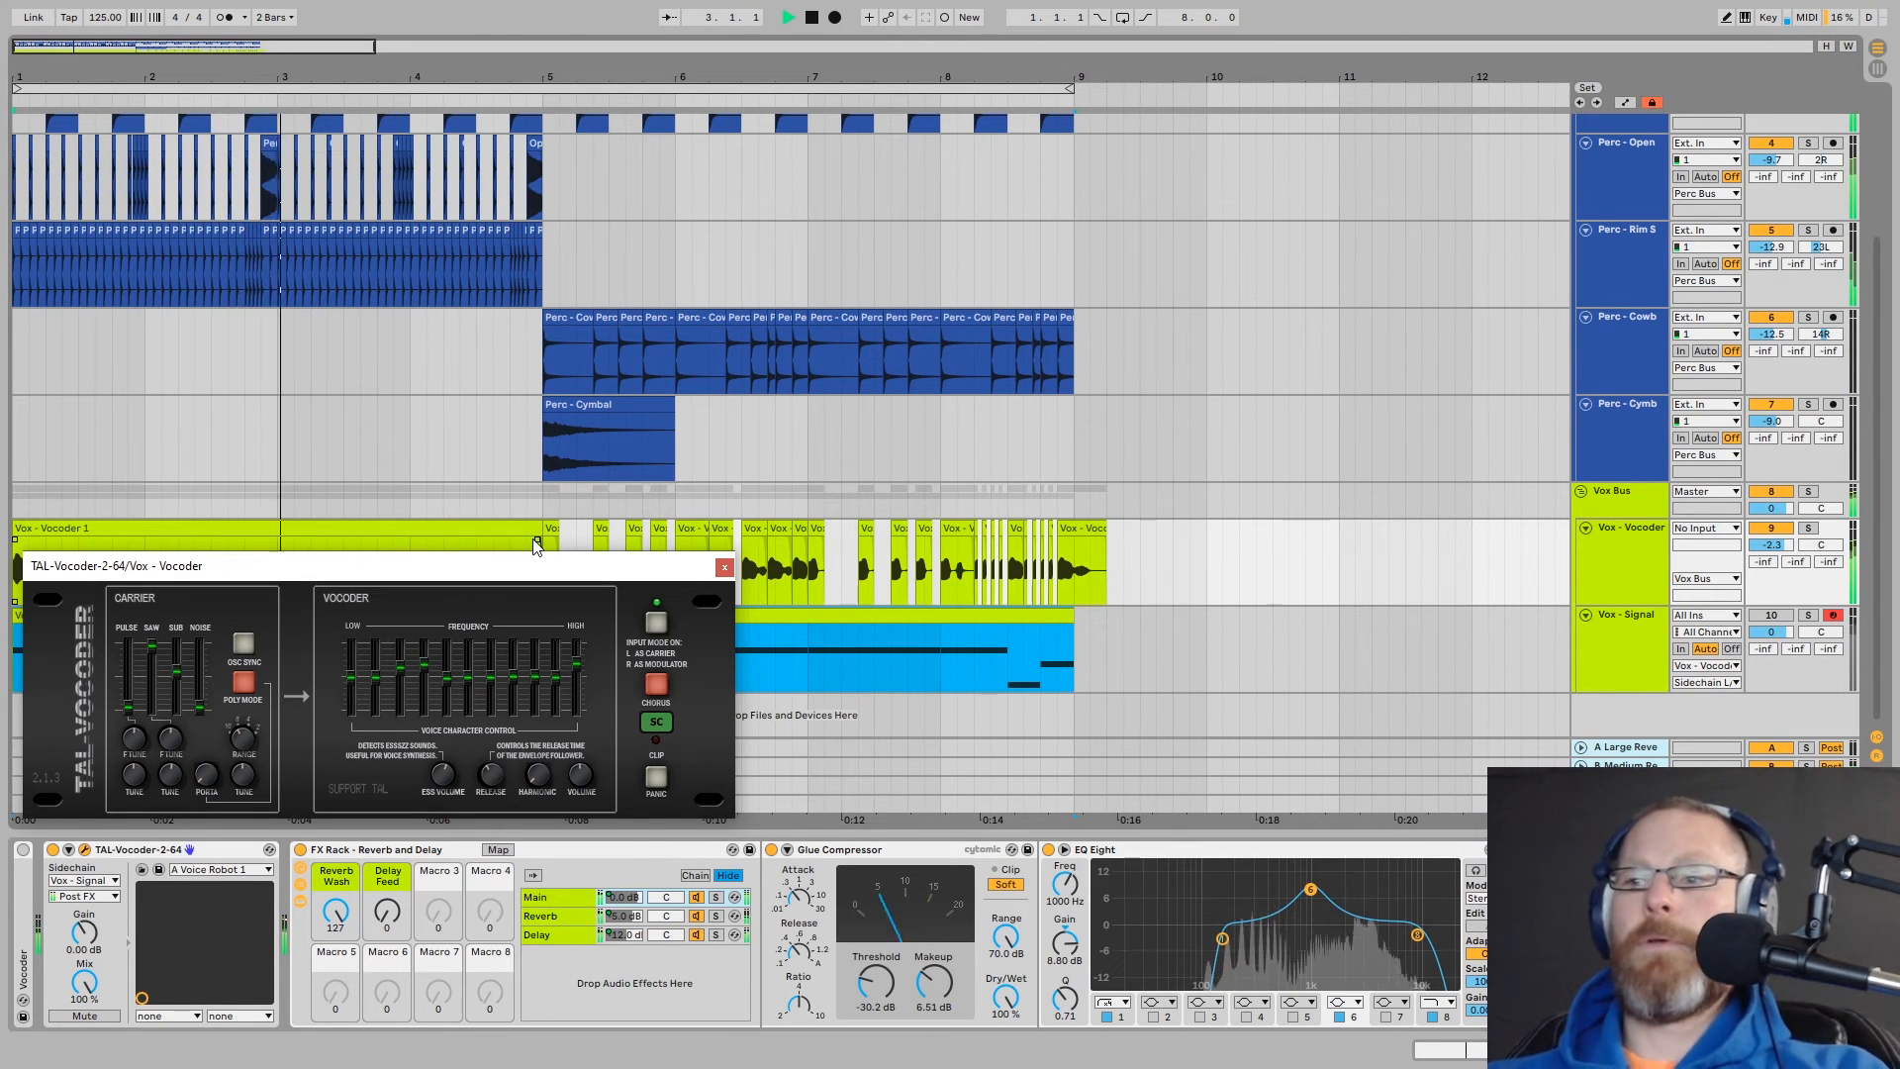
{"action": "key", "text": "ctrl+l"}
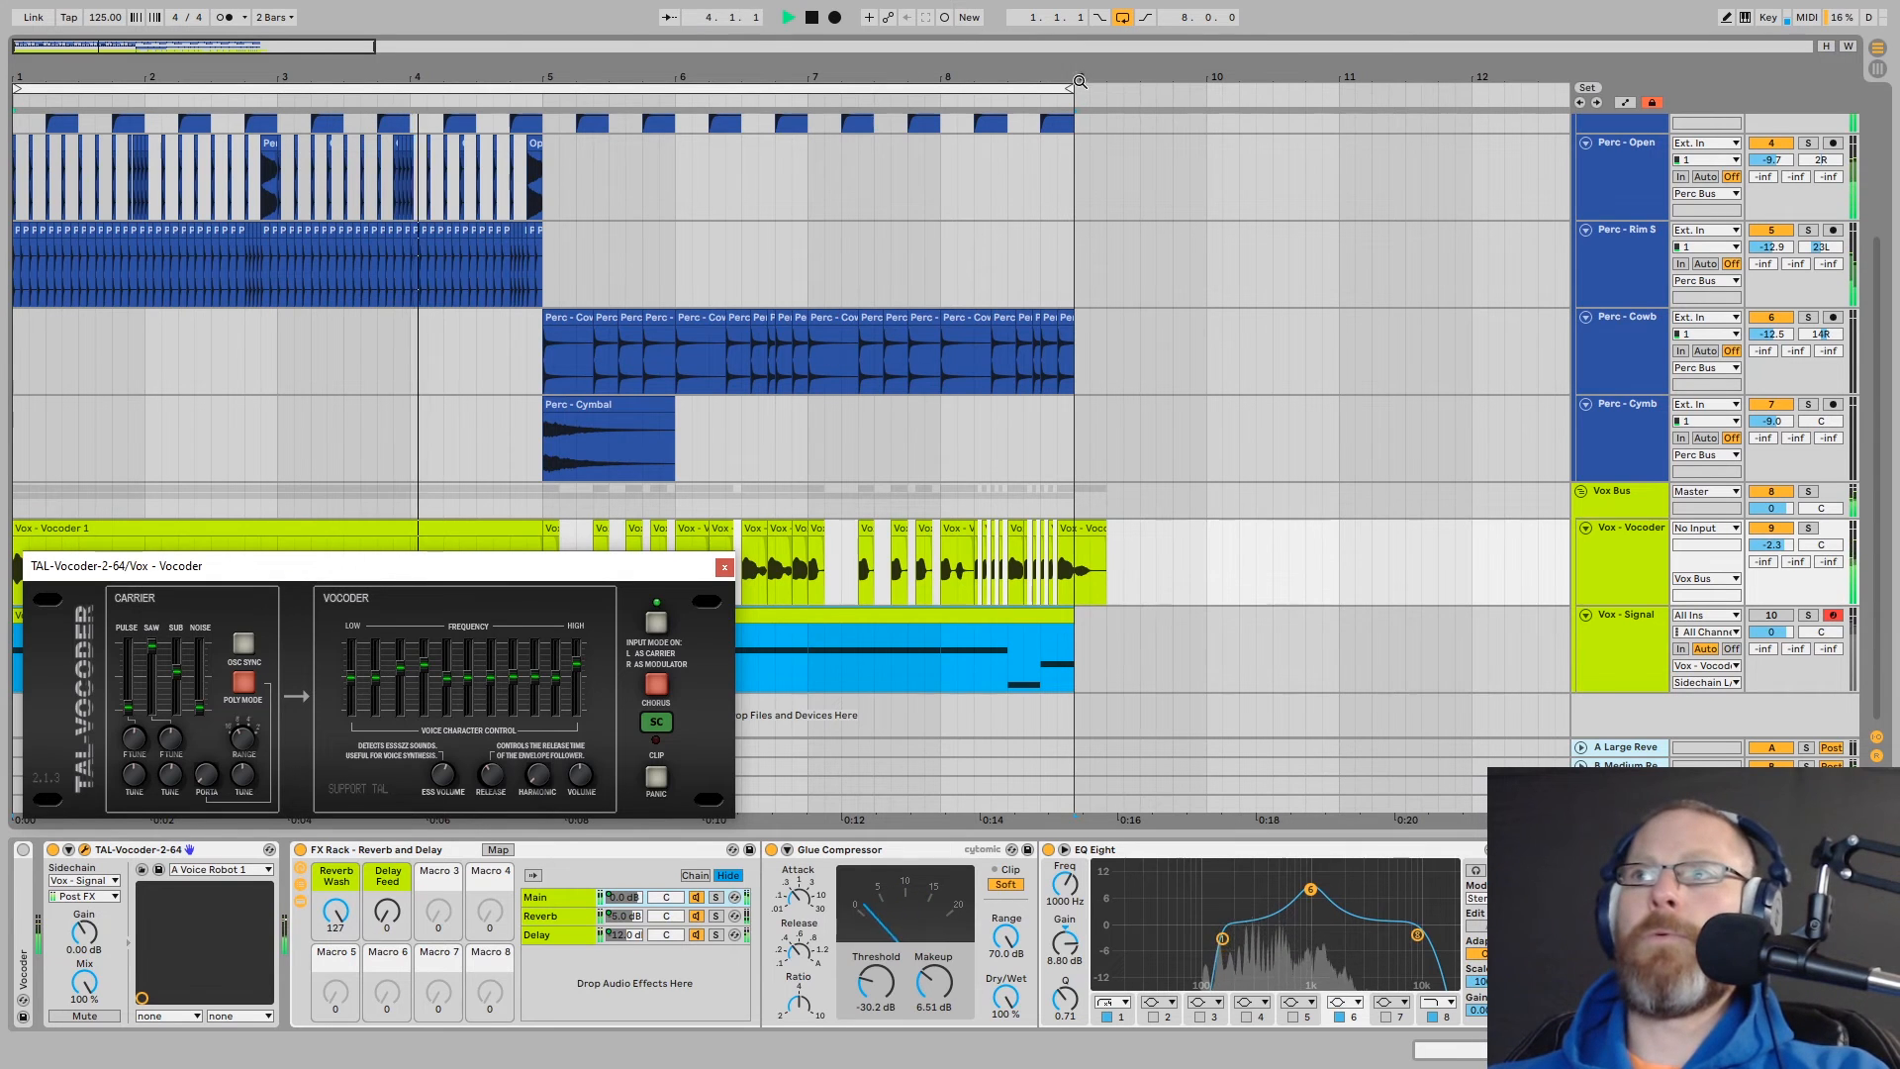
Loop bars 1 to 4 around the first Vox - Vocoder clip and slightly raise an upper-middle frequency band in TAL-Vocoder
{"action": "left_click", "coordinate": [456, 534]}
{"action": "key", "text": "ctrl+l"}
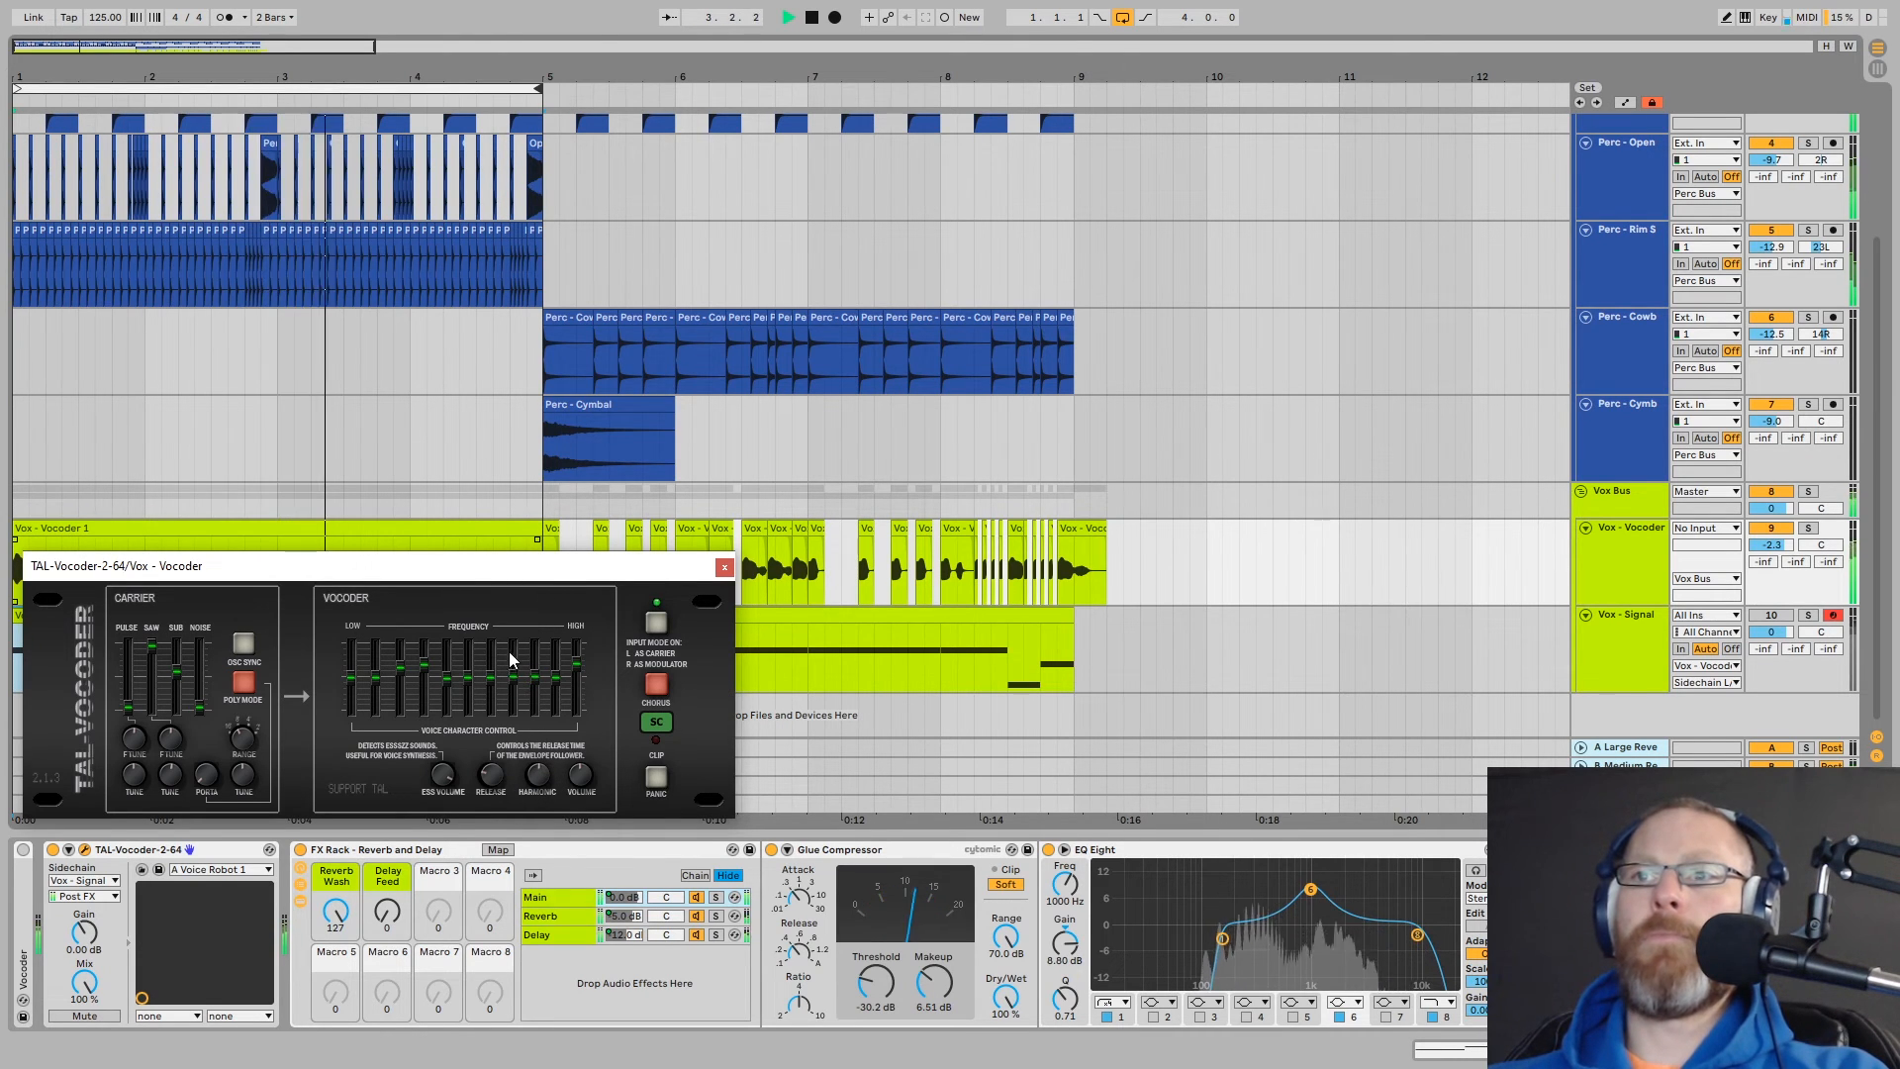
{"action": "left_click_drag", "start_coordinate": [512, 677], "coordinate": [514, 658]}
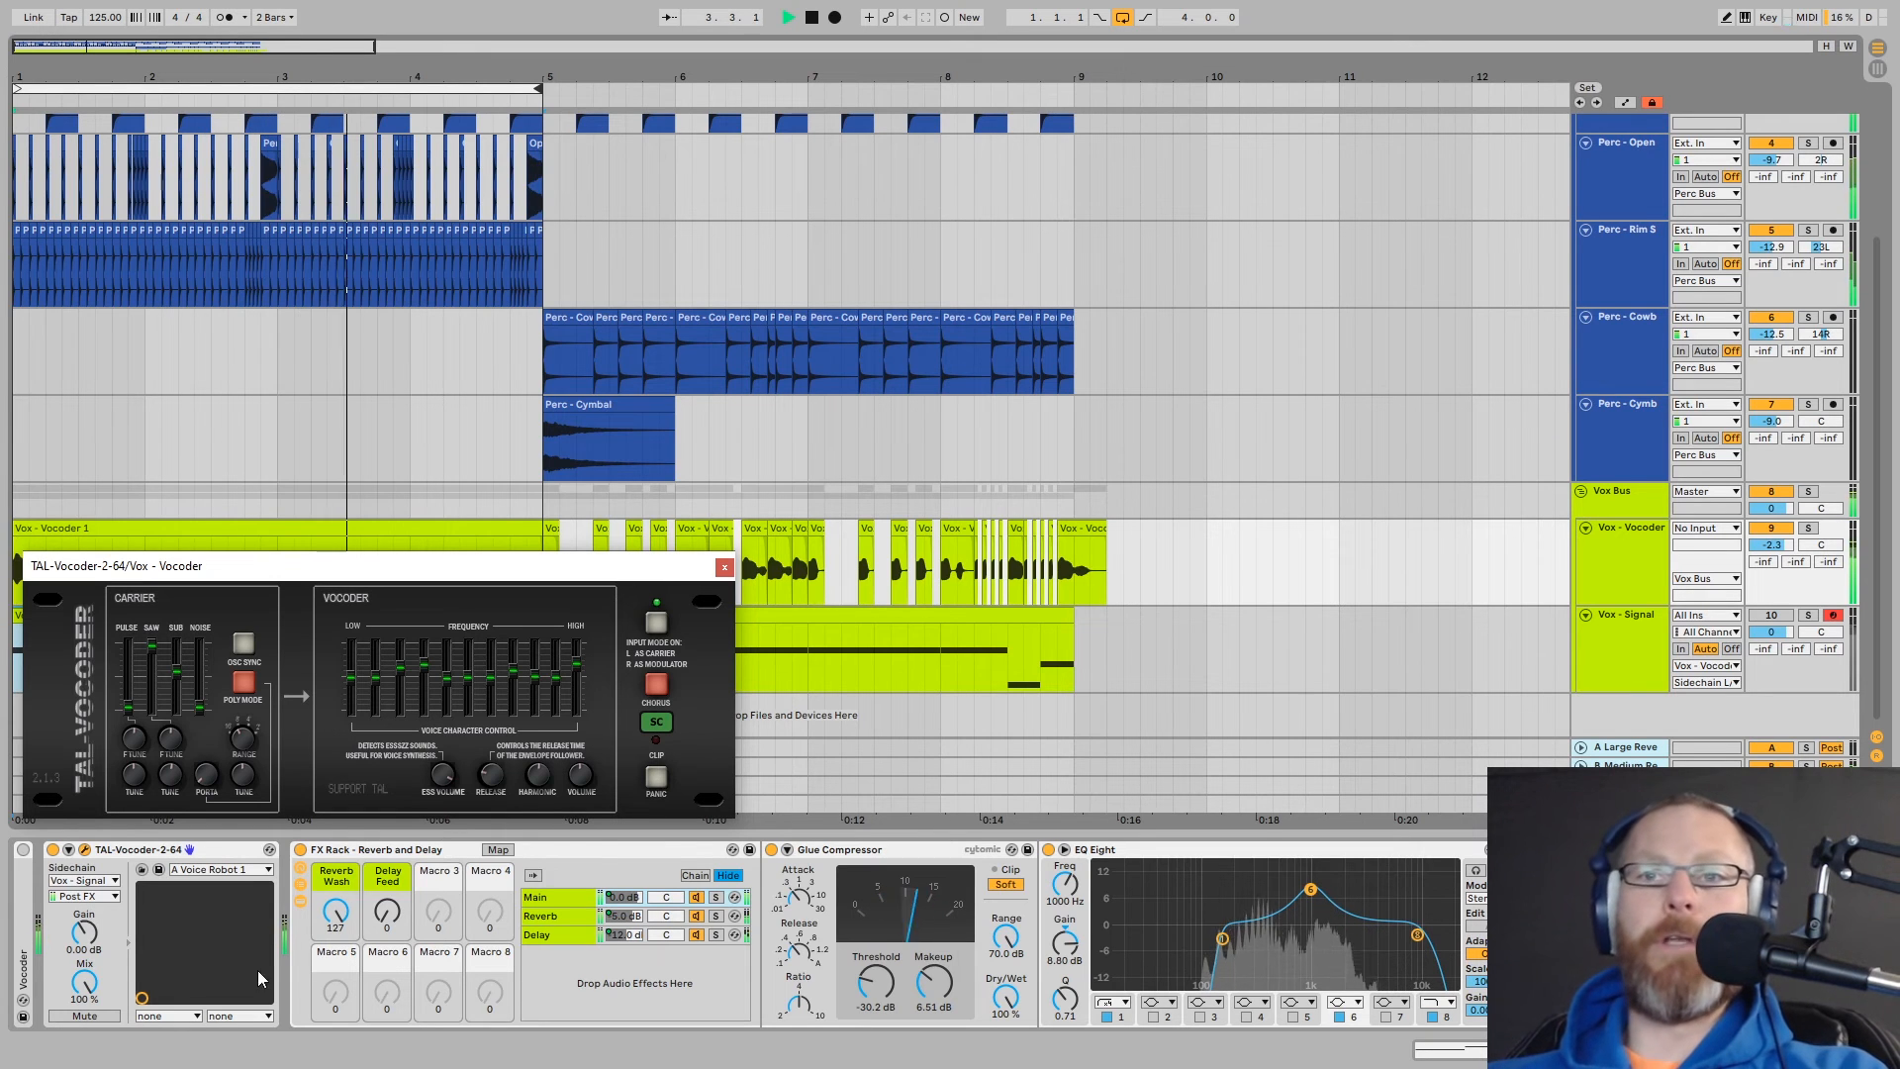
Bypass the TAL-Vocoder-2-64 device during playback and re-enable it to compare the vocal with and without the effect
{"action": "left_click", "coordinate": [52, 849]}
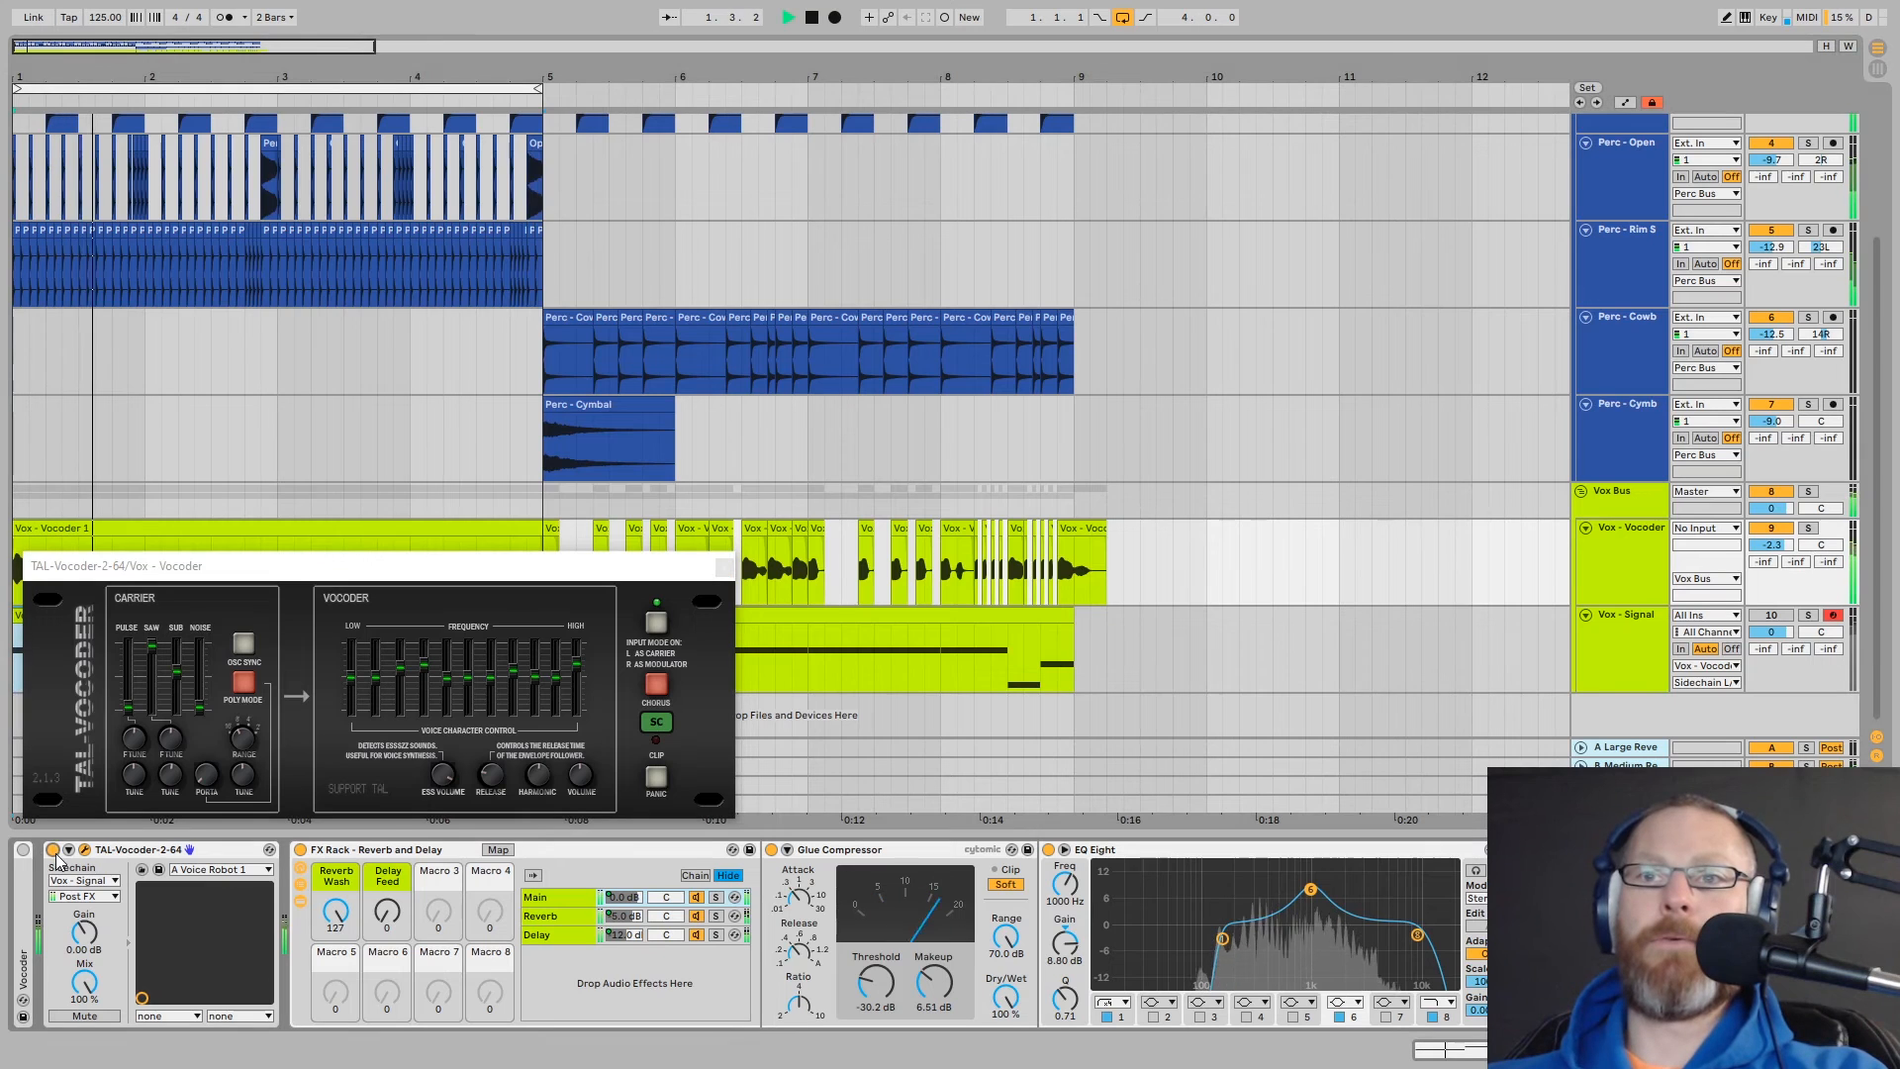
{"action": "left_click", "coordinate": [24, 850]}
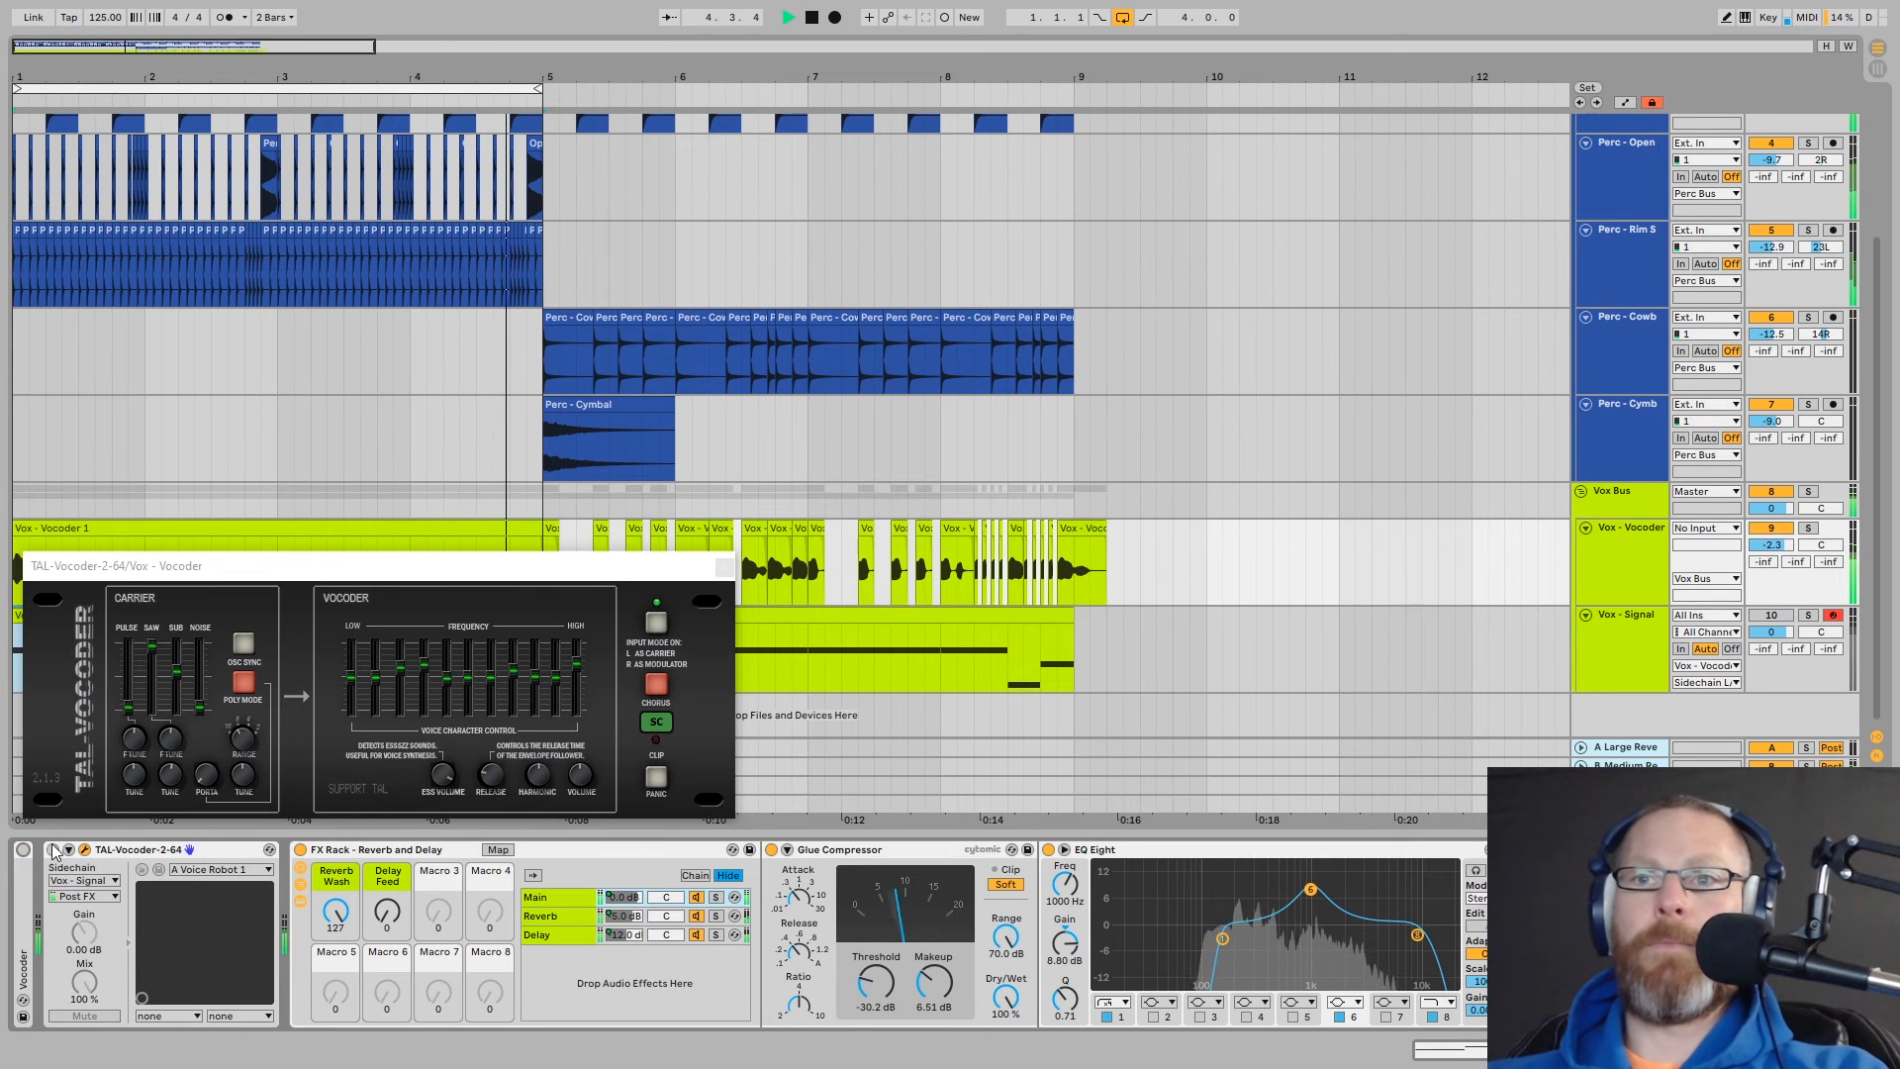
{"action": "left_click", "coordinate": [52, 849]}
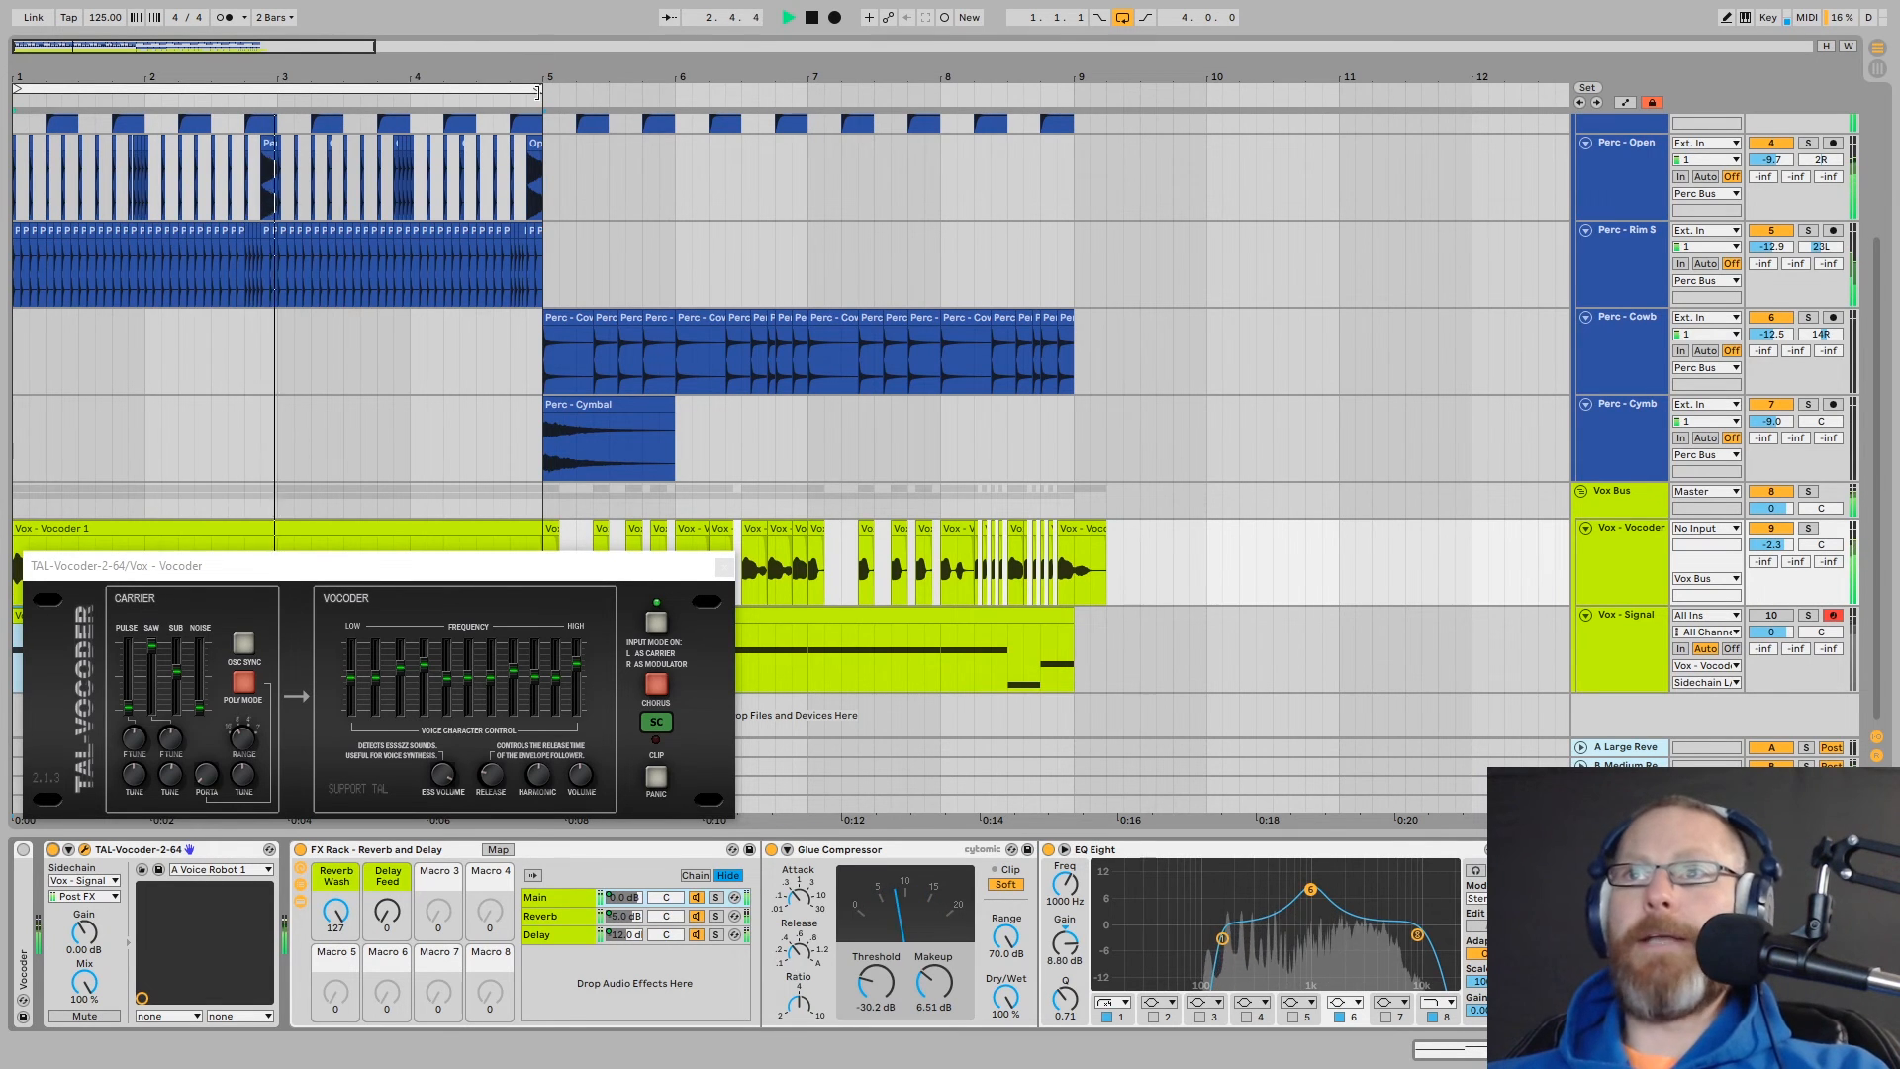
Turn off arrangement looping, let the song play through to the end of the vocal clips, and stop playback
{"action": "key", "text": "ctrl+l"}
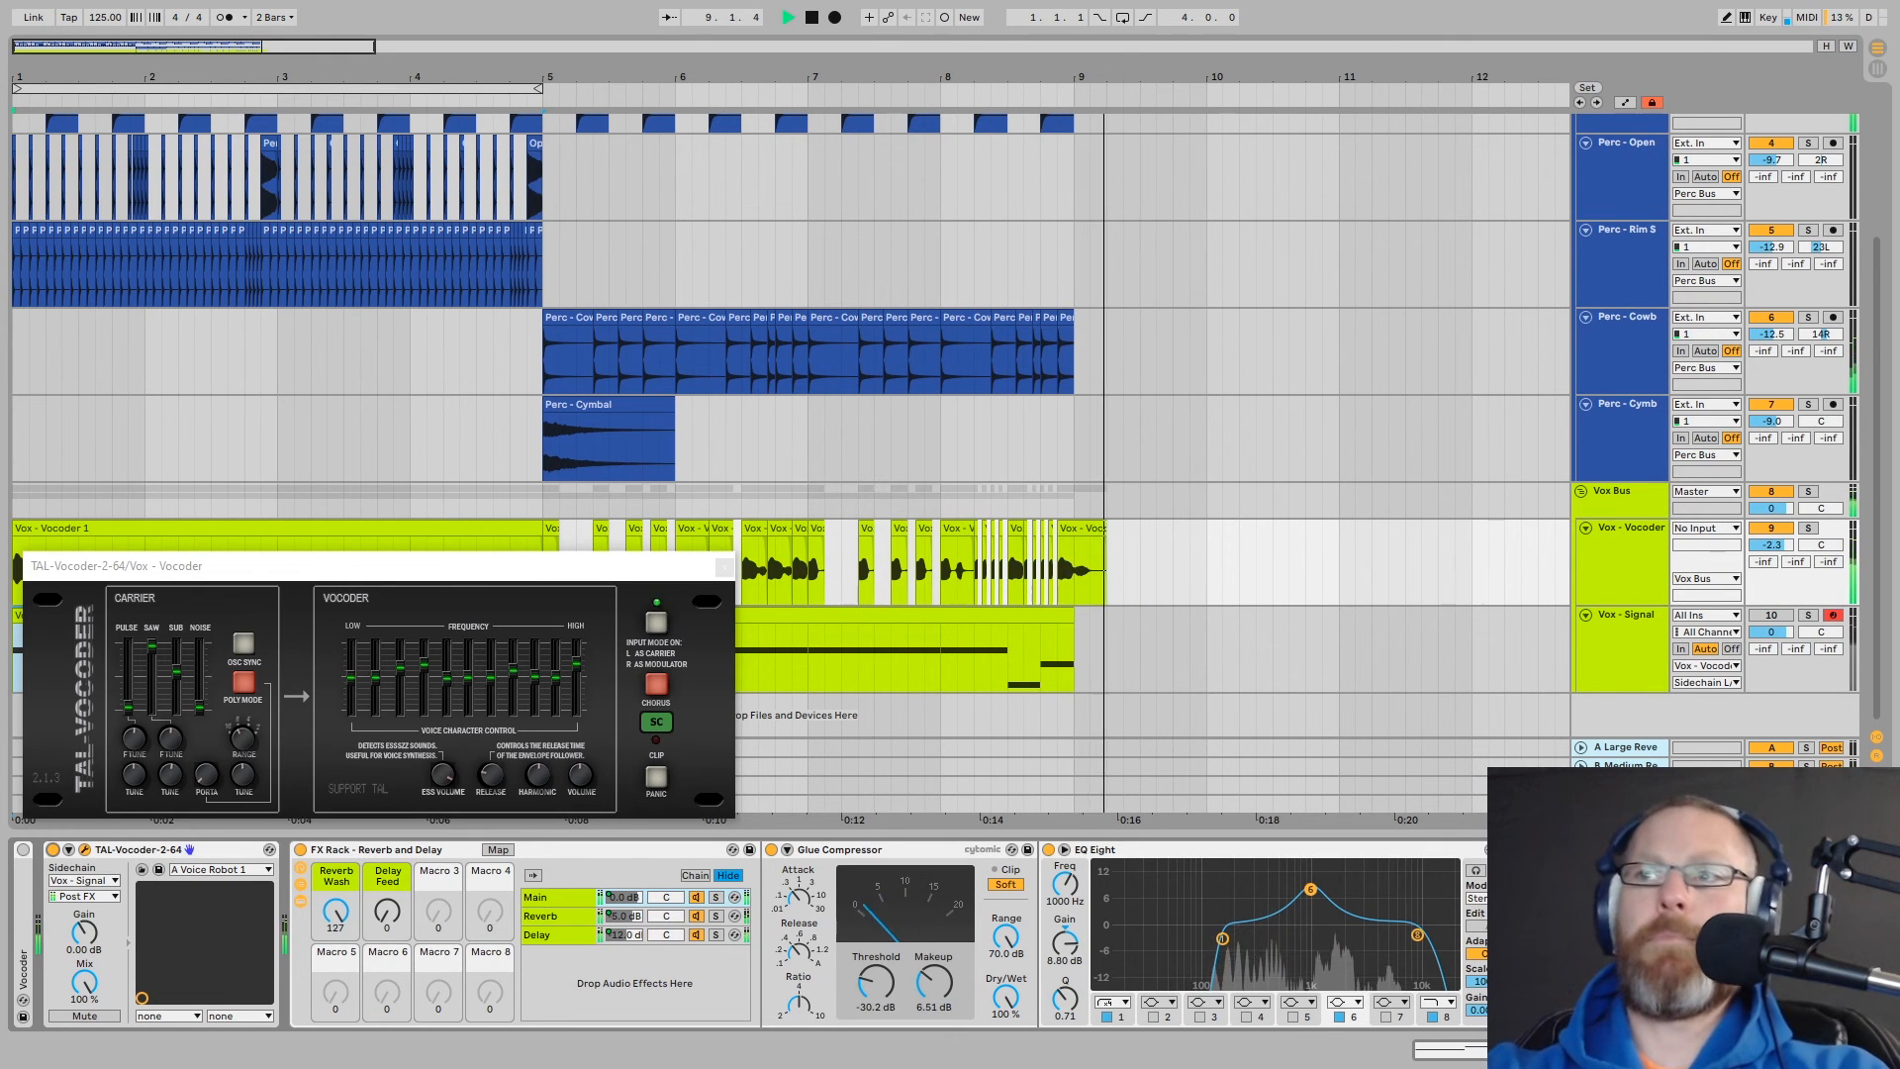
{"action": "key", "text": "space"}
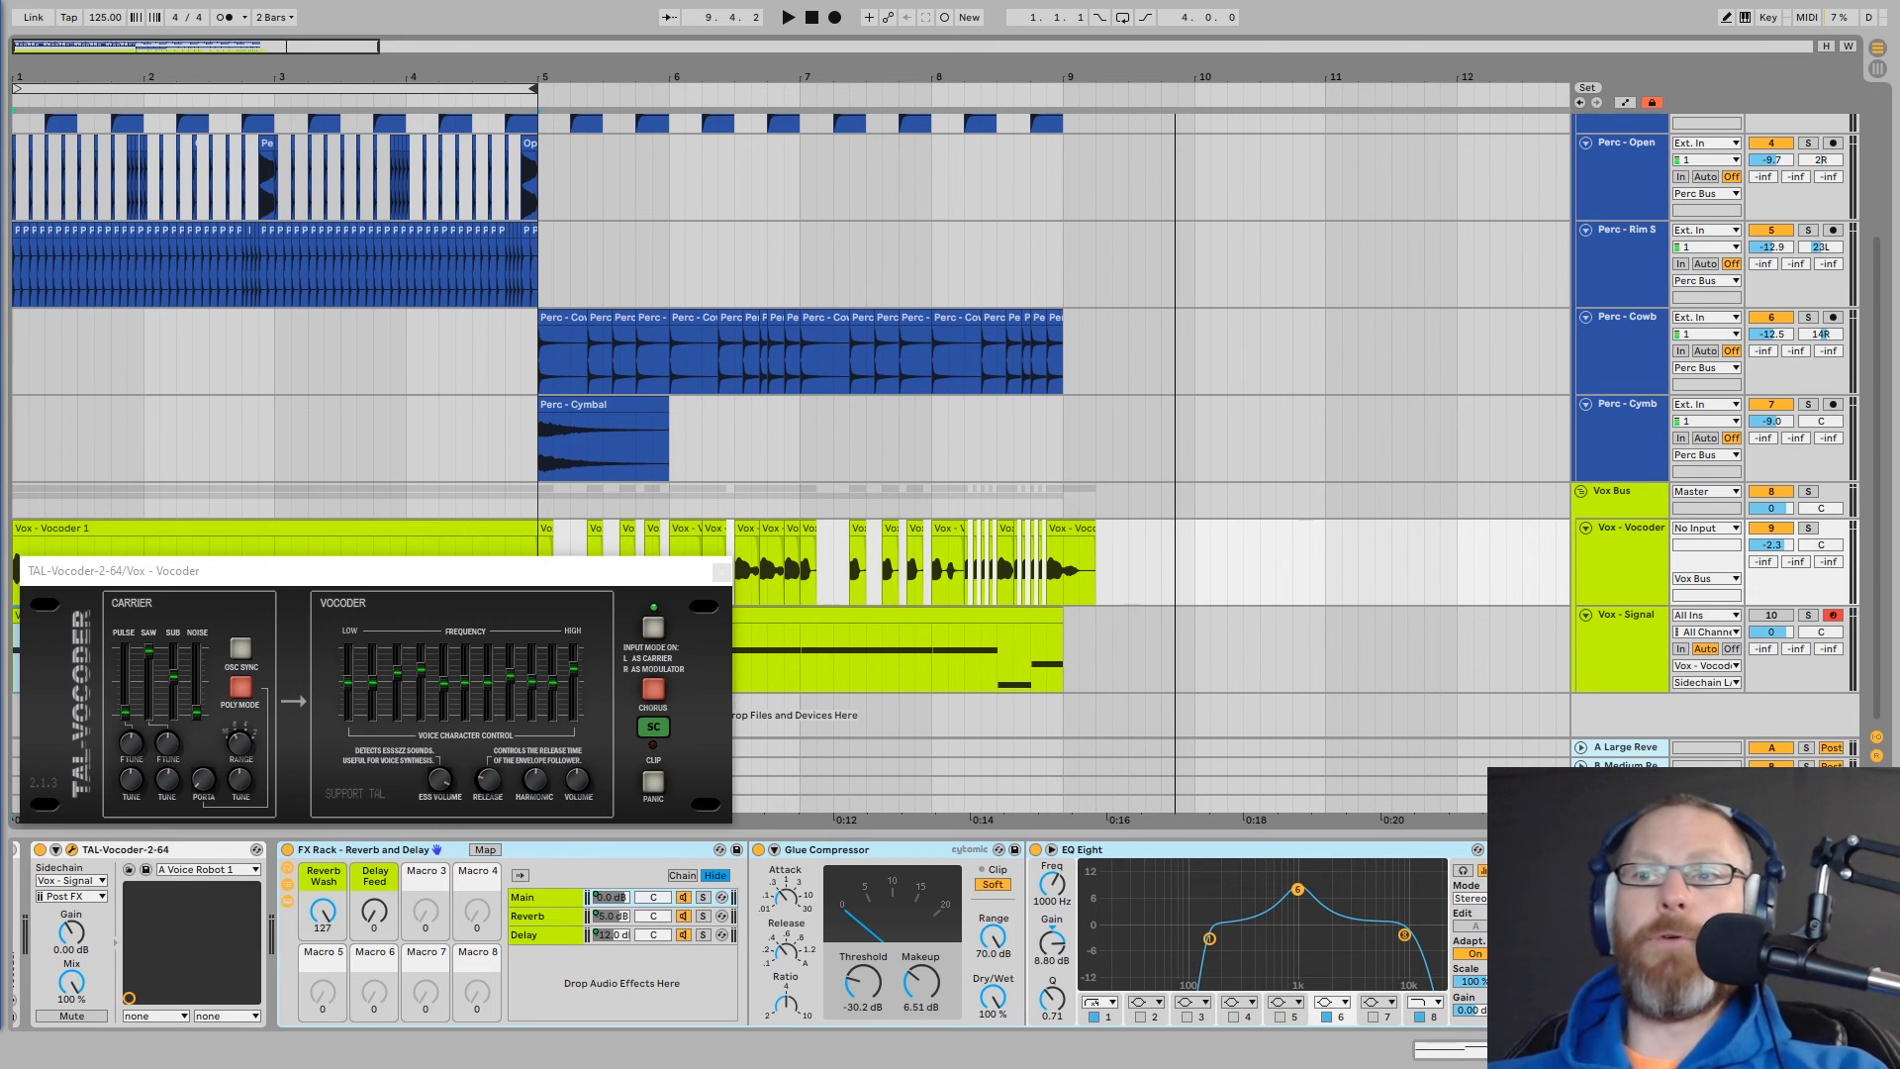
{"action": "left_click", "coordinate": [578, 845]}
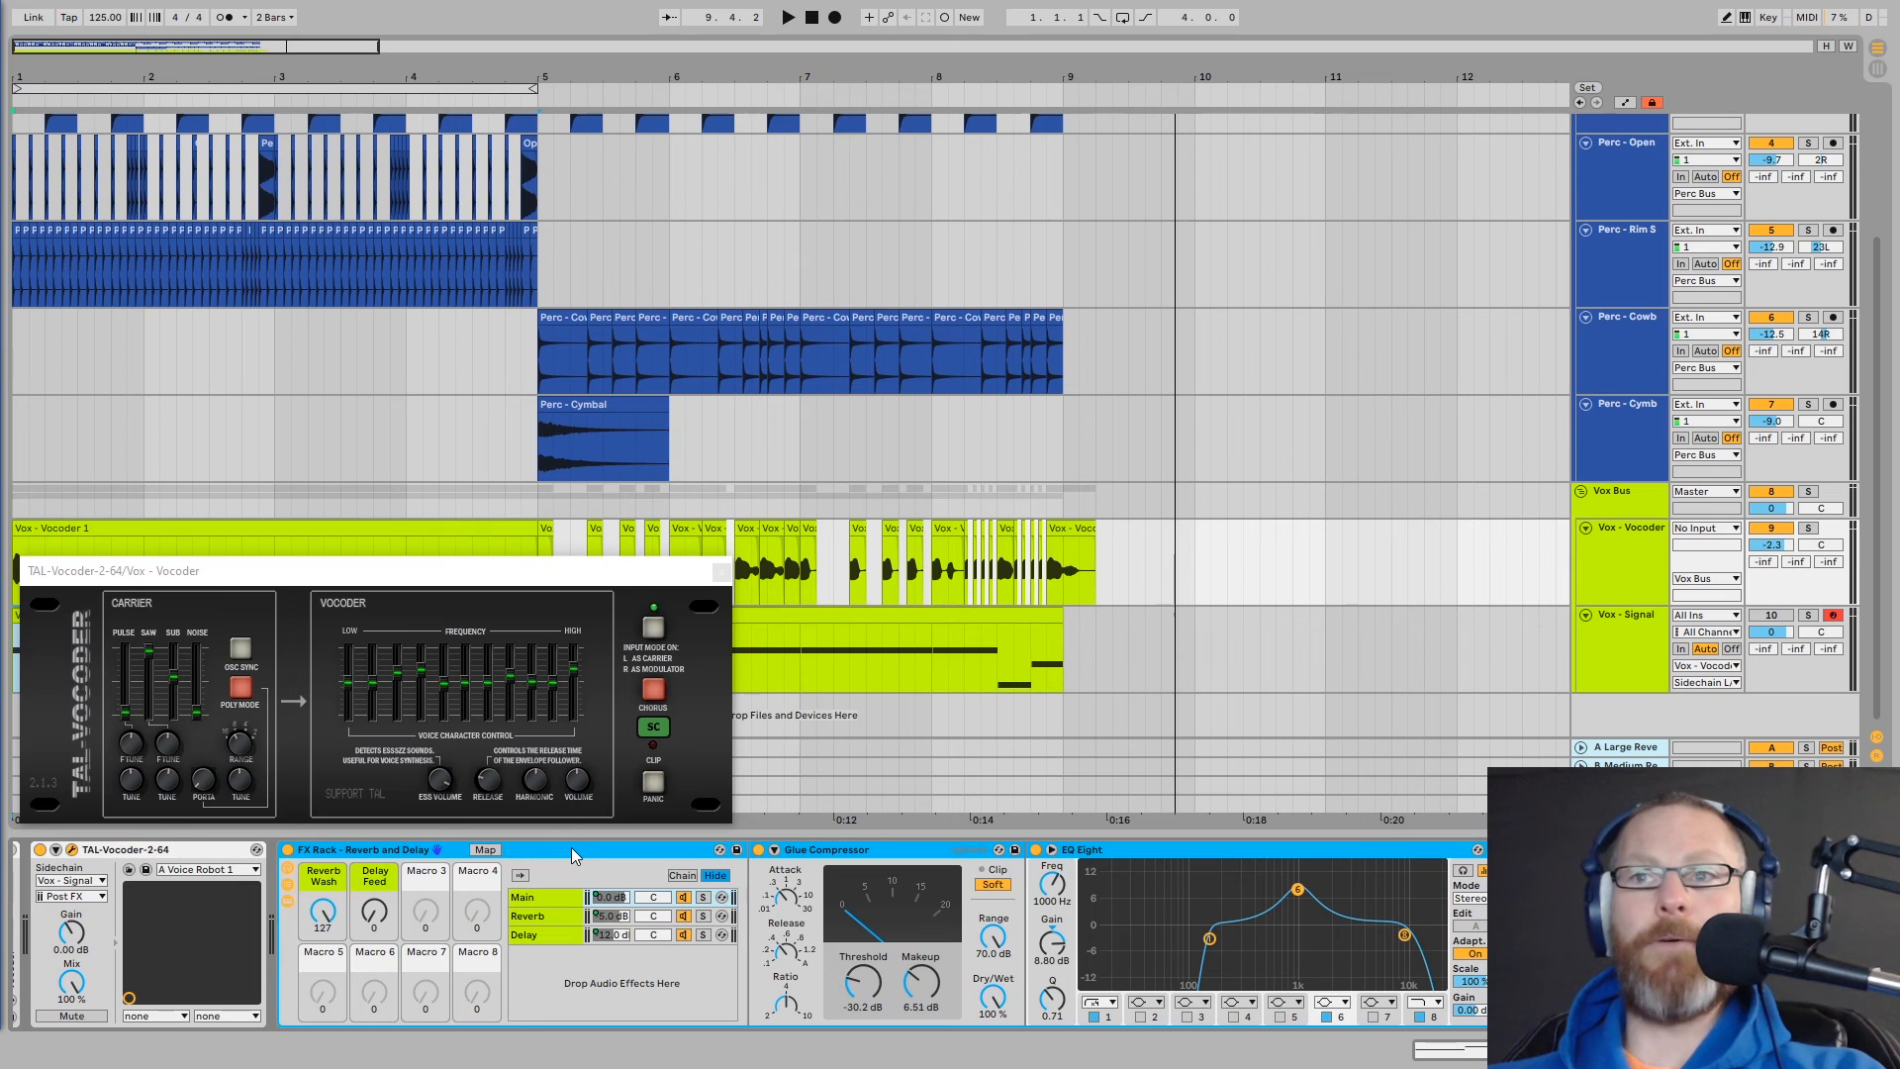
{"action": "left_click", "coordinate": [135, 579]}
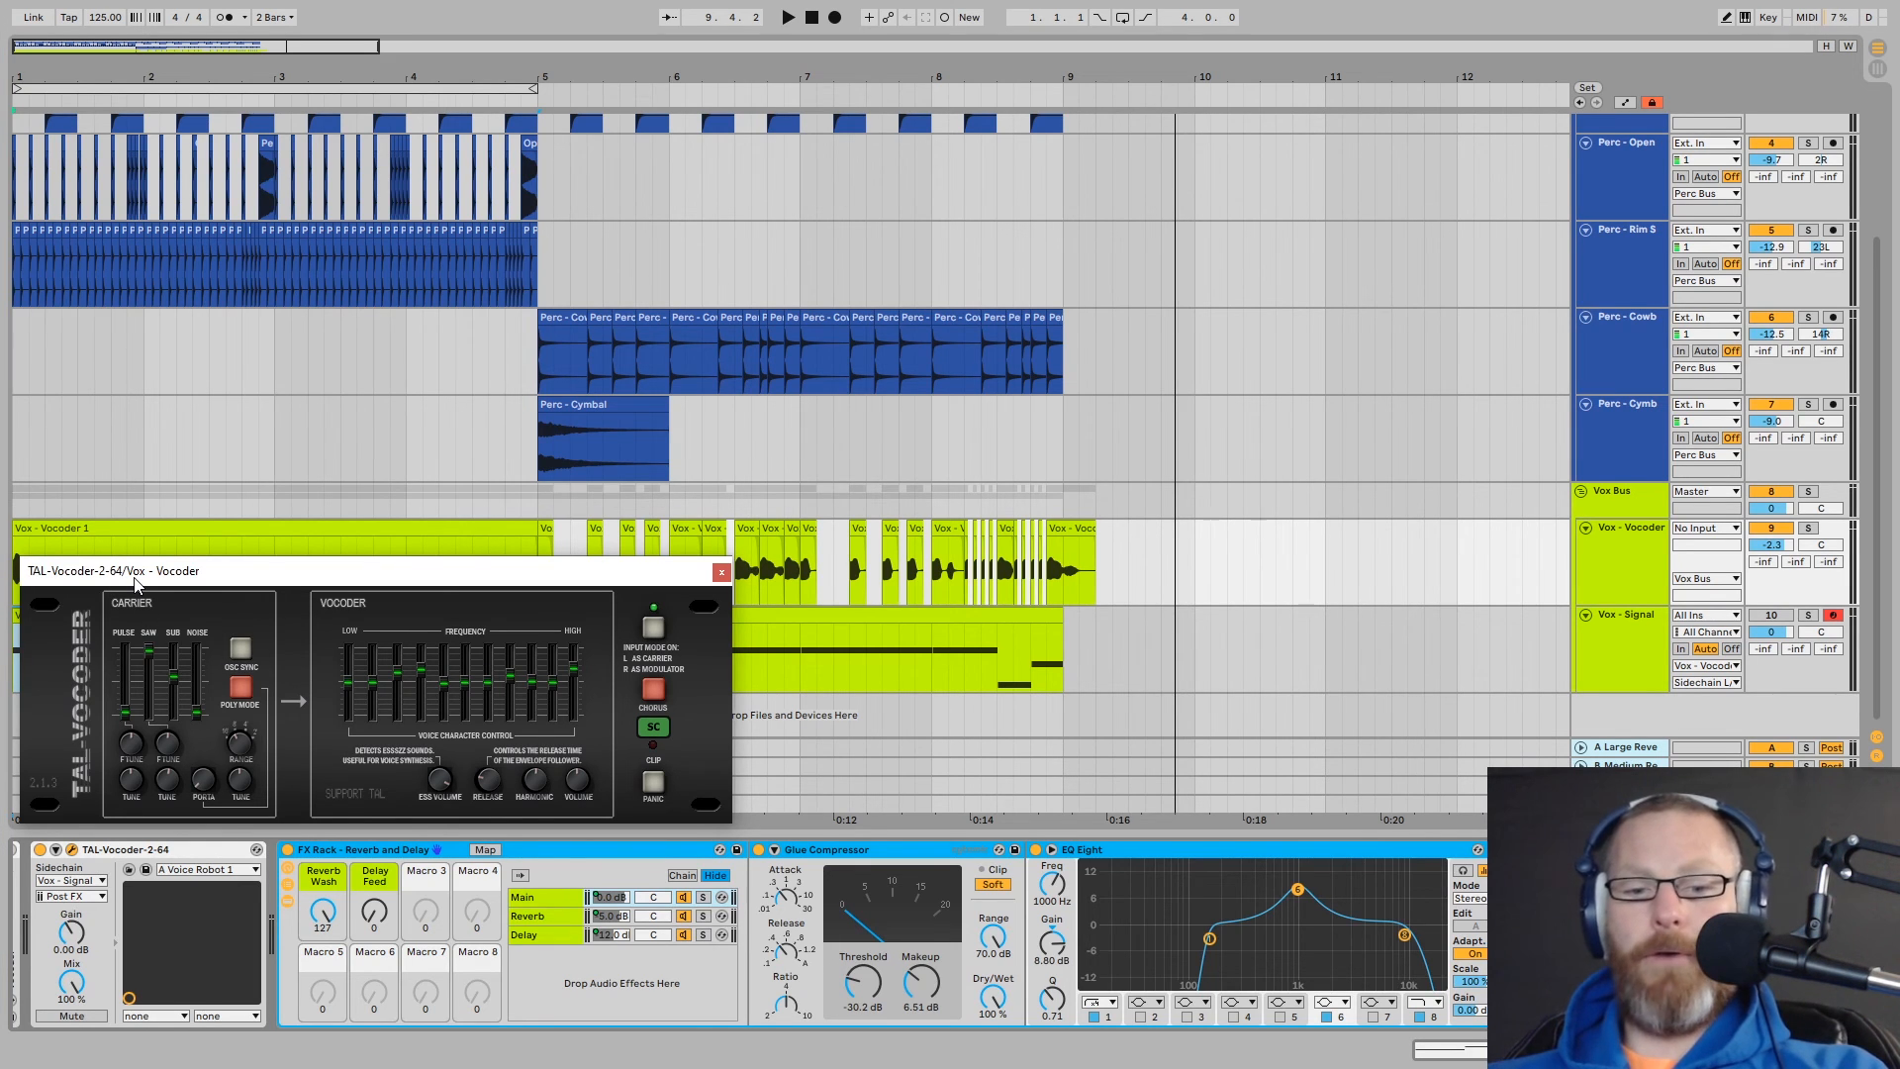
{"action": "key", "text": "alt+Tab"}
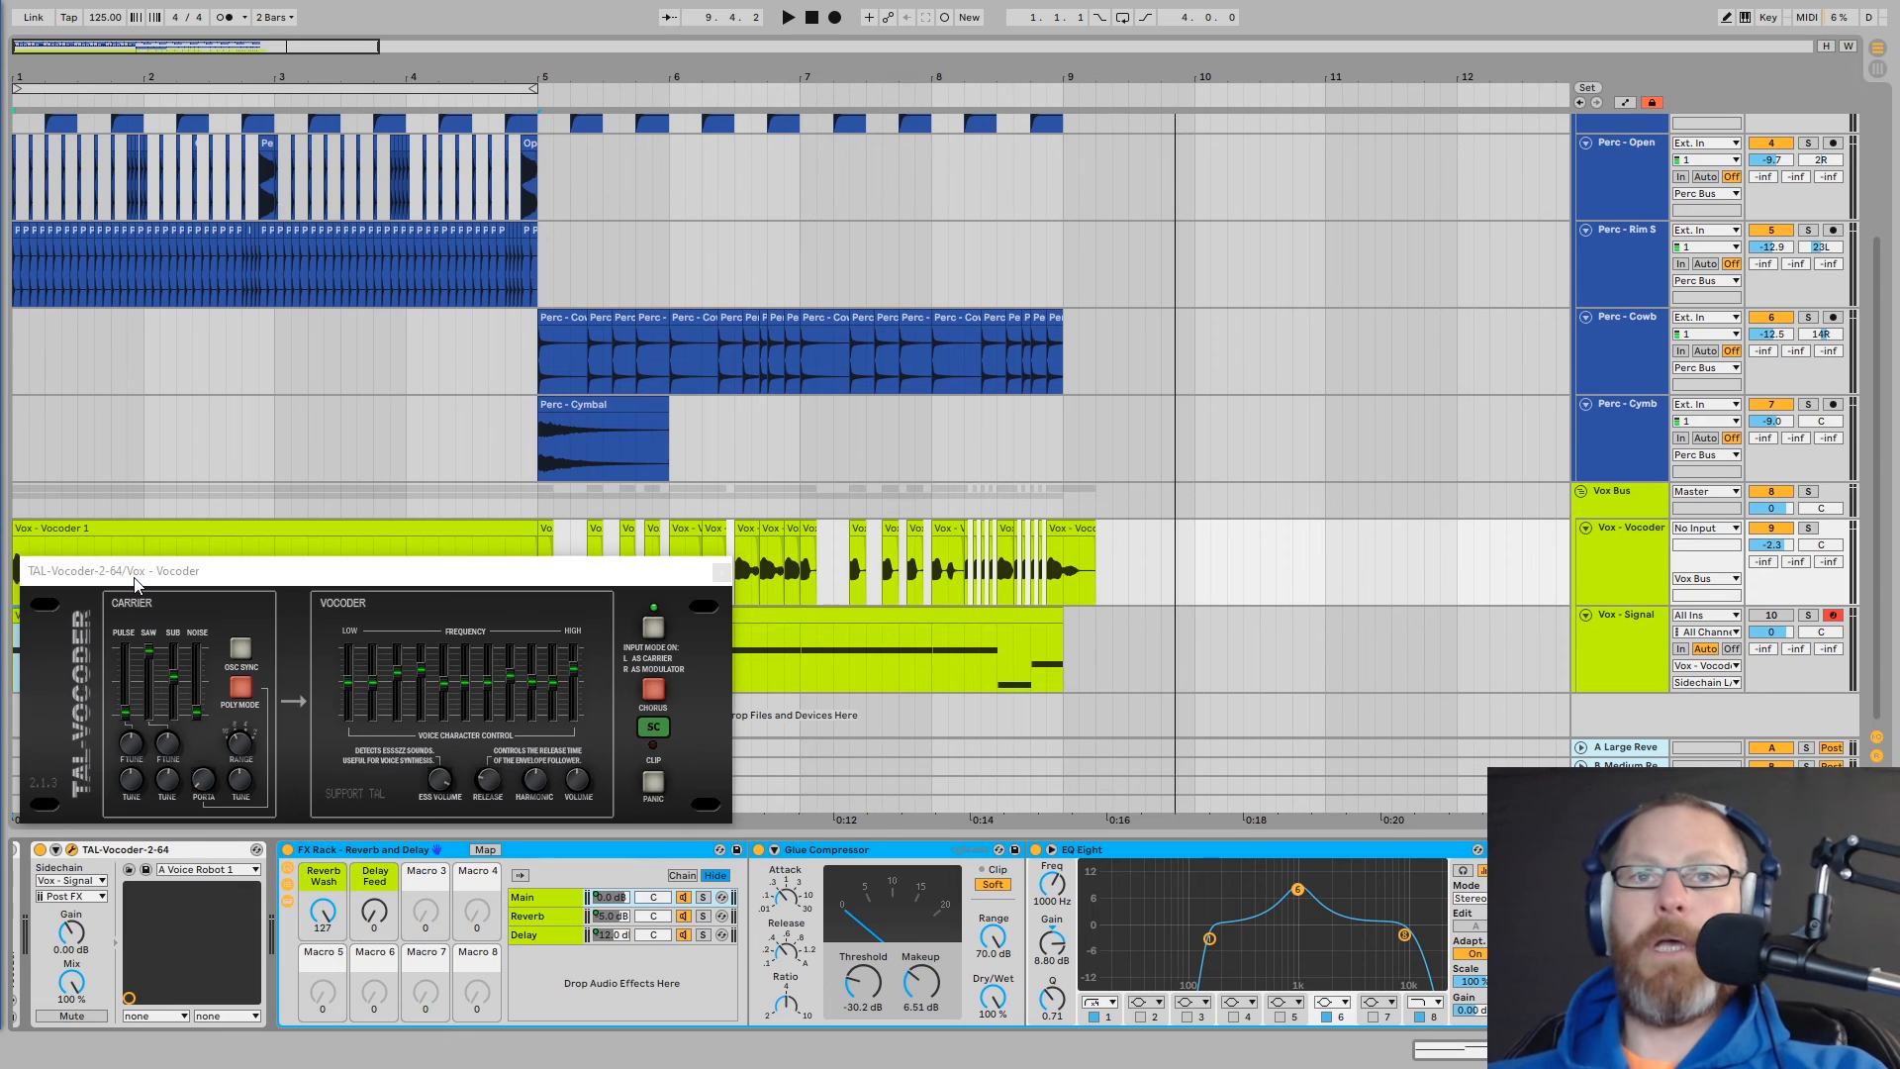